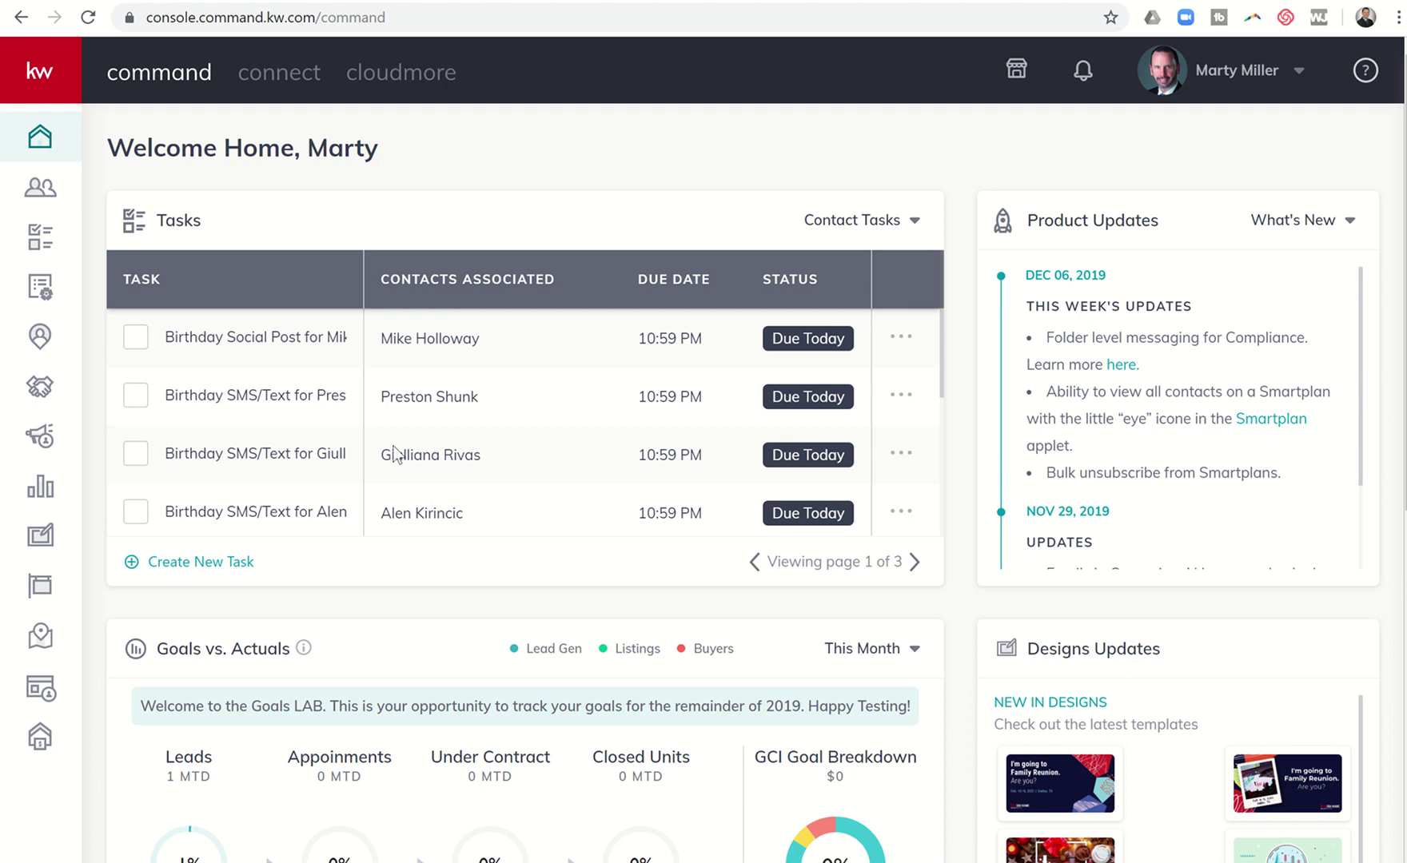
Step: Show the Listings opportunities in the Appointment stage of the pipeline
{"action": "left_click", "coordinate": [42, 388]}
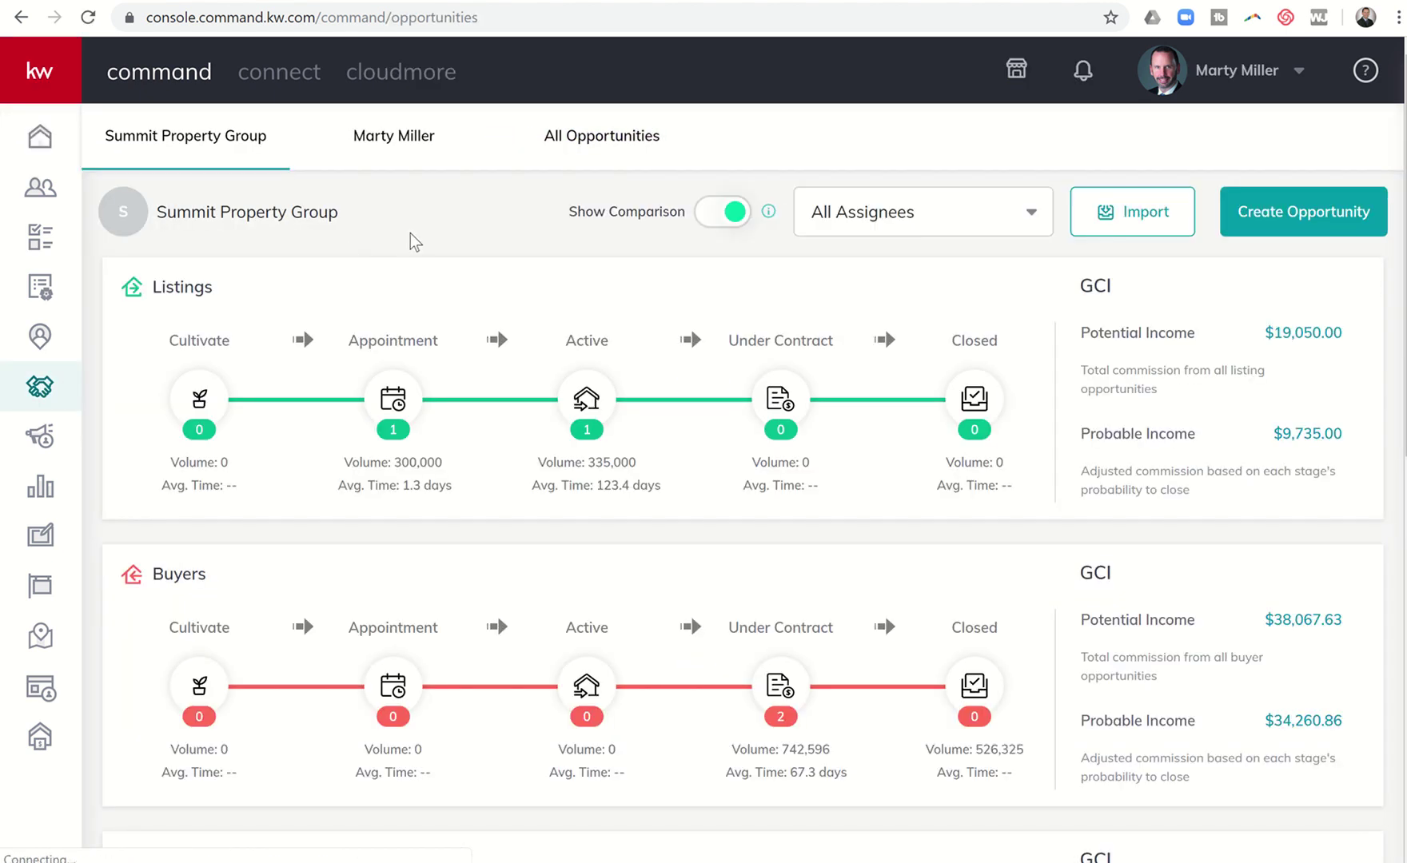
{"action": "left_click", "coordinate": [393, 405]}
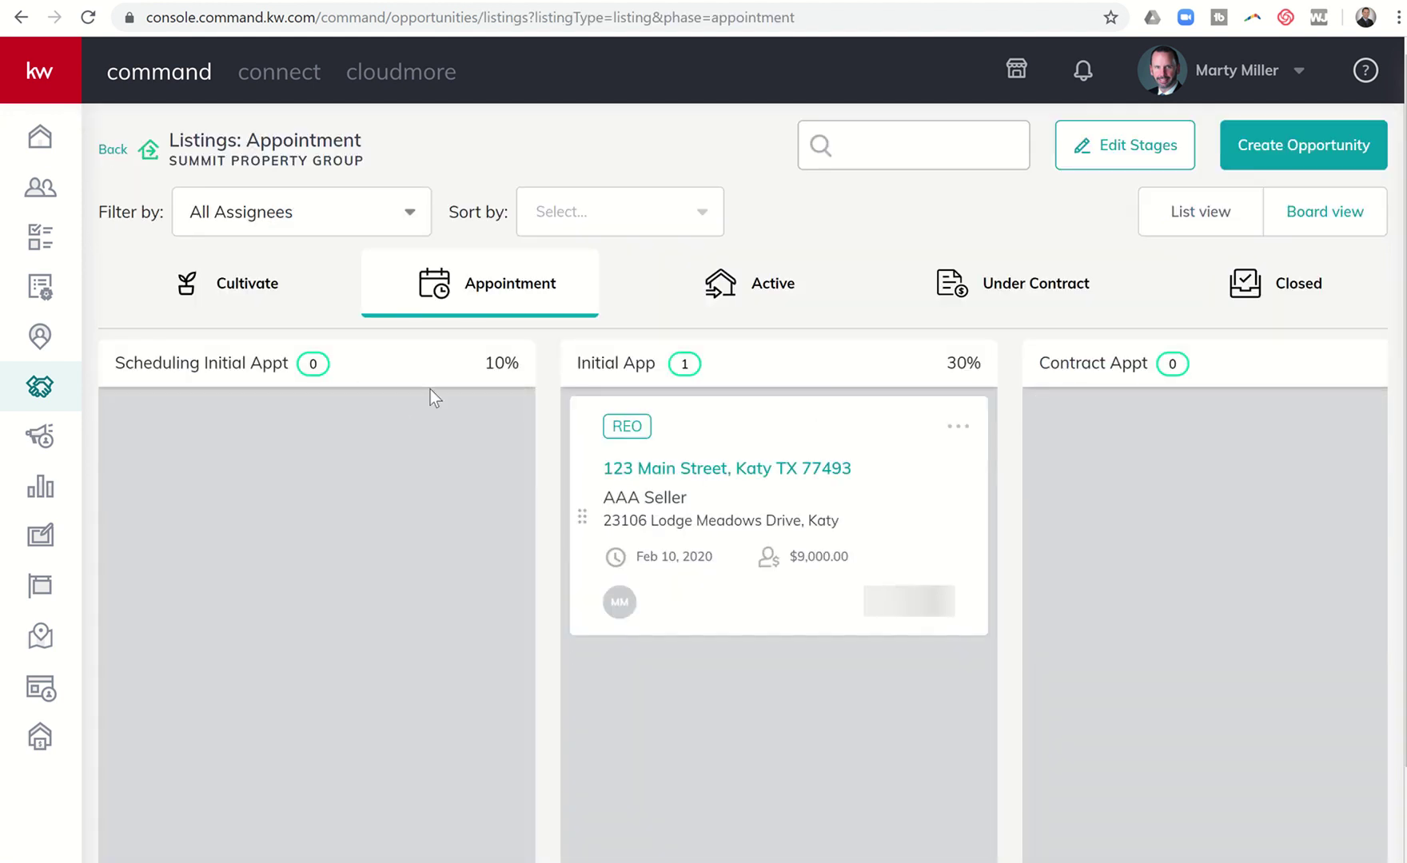
Step: Open the 123 Main Street opportunity and review its Residential Listed checklist (0 of 43 uploaded)
{"action": "left_click", "coordinate": [640, 475]}
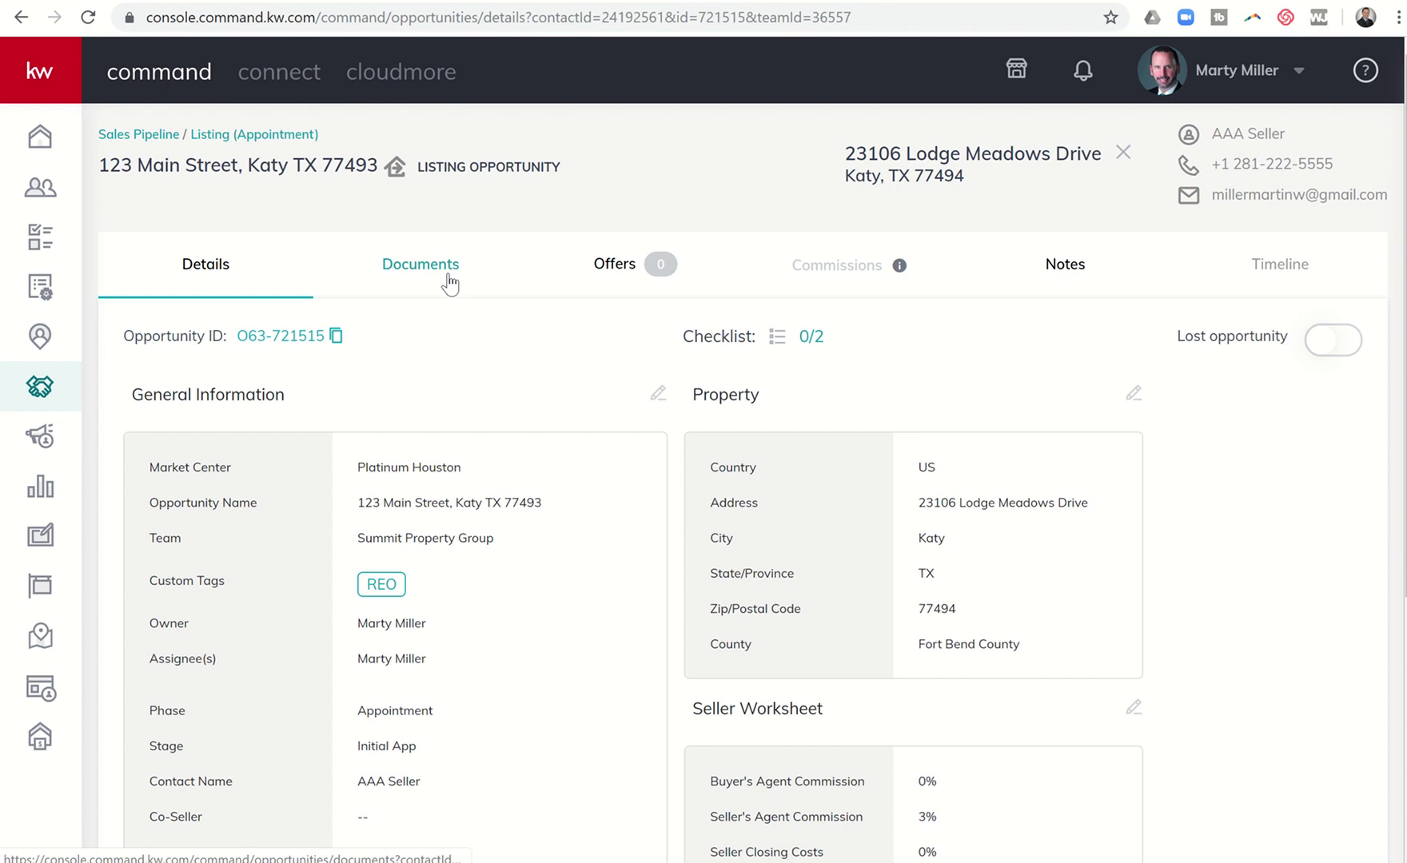
{"action": "left_click", "coordinate": [450, 285]}
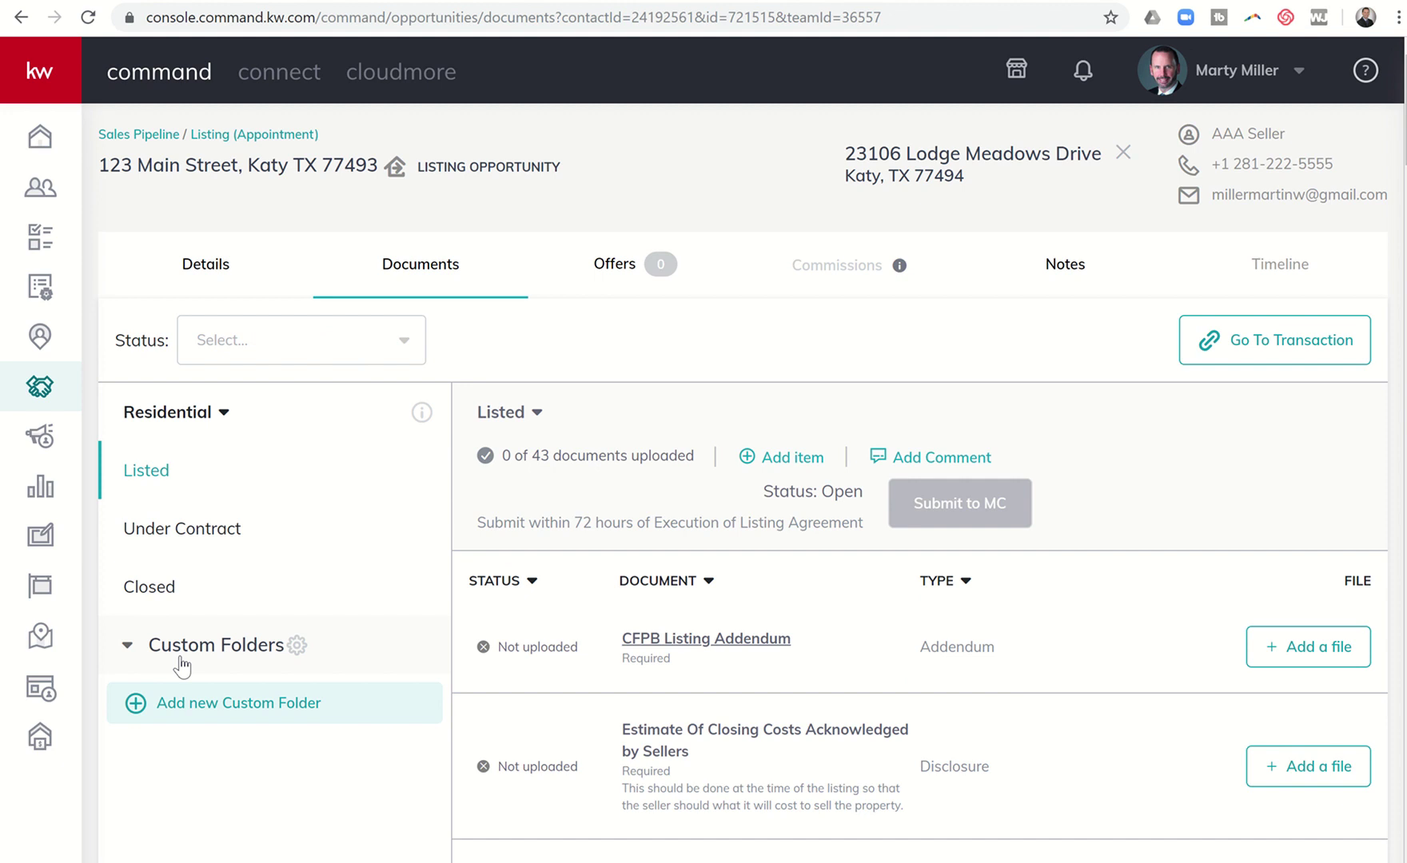
{"action": "scroll", "coordinate": [699, 586], "scroll_direction": "down", "scroll_amount": 2}
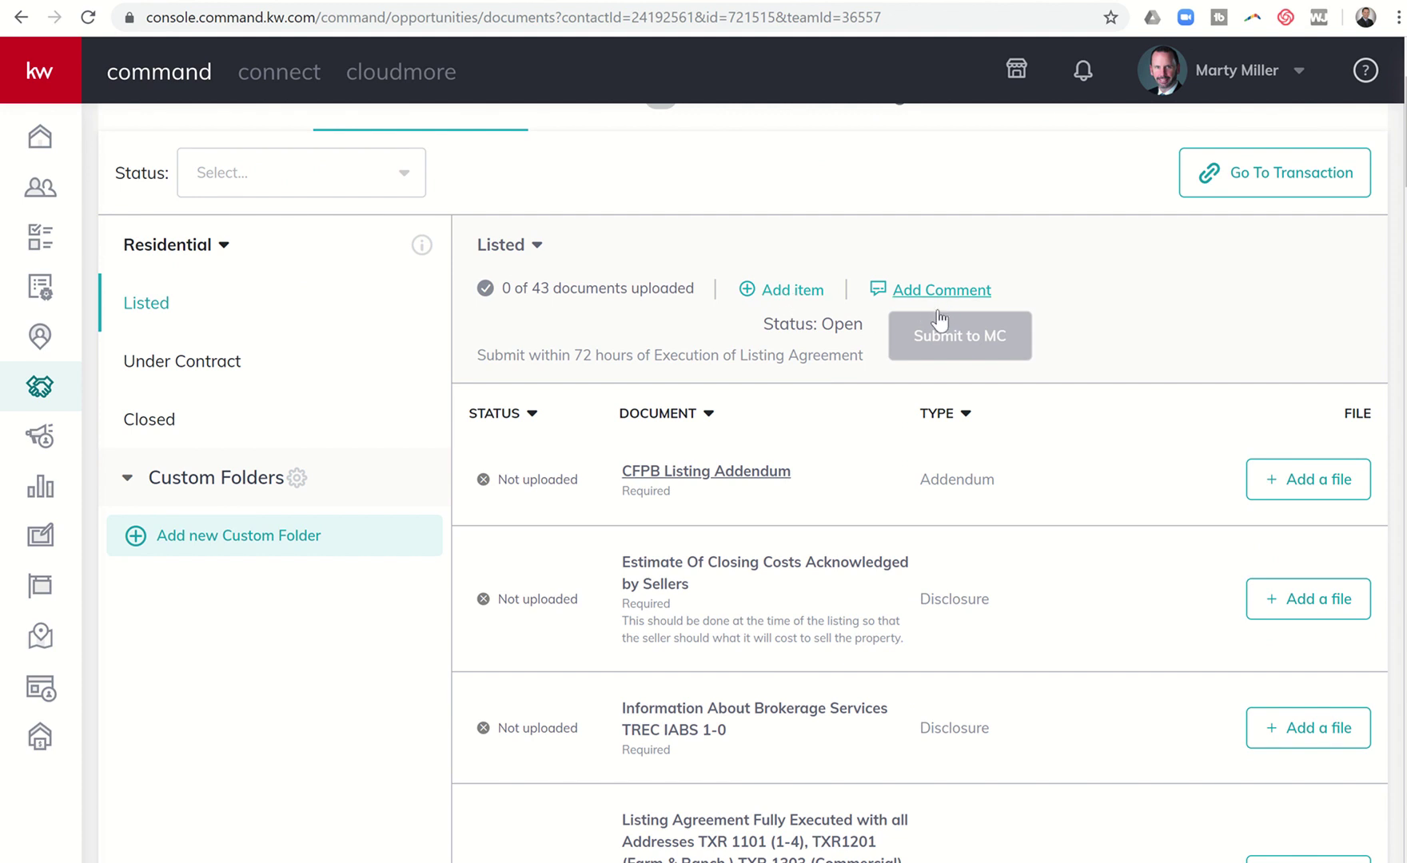
{"action": "scroll", "coordinate": [940, 320], "scroll_direction": "up", "scroll_amount": 1}
{"action": "scroll", "coordinate": [940, 320], "scroll_direction": "up", "scroll_amount": 1}
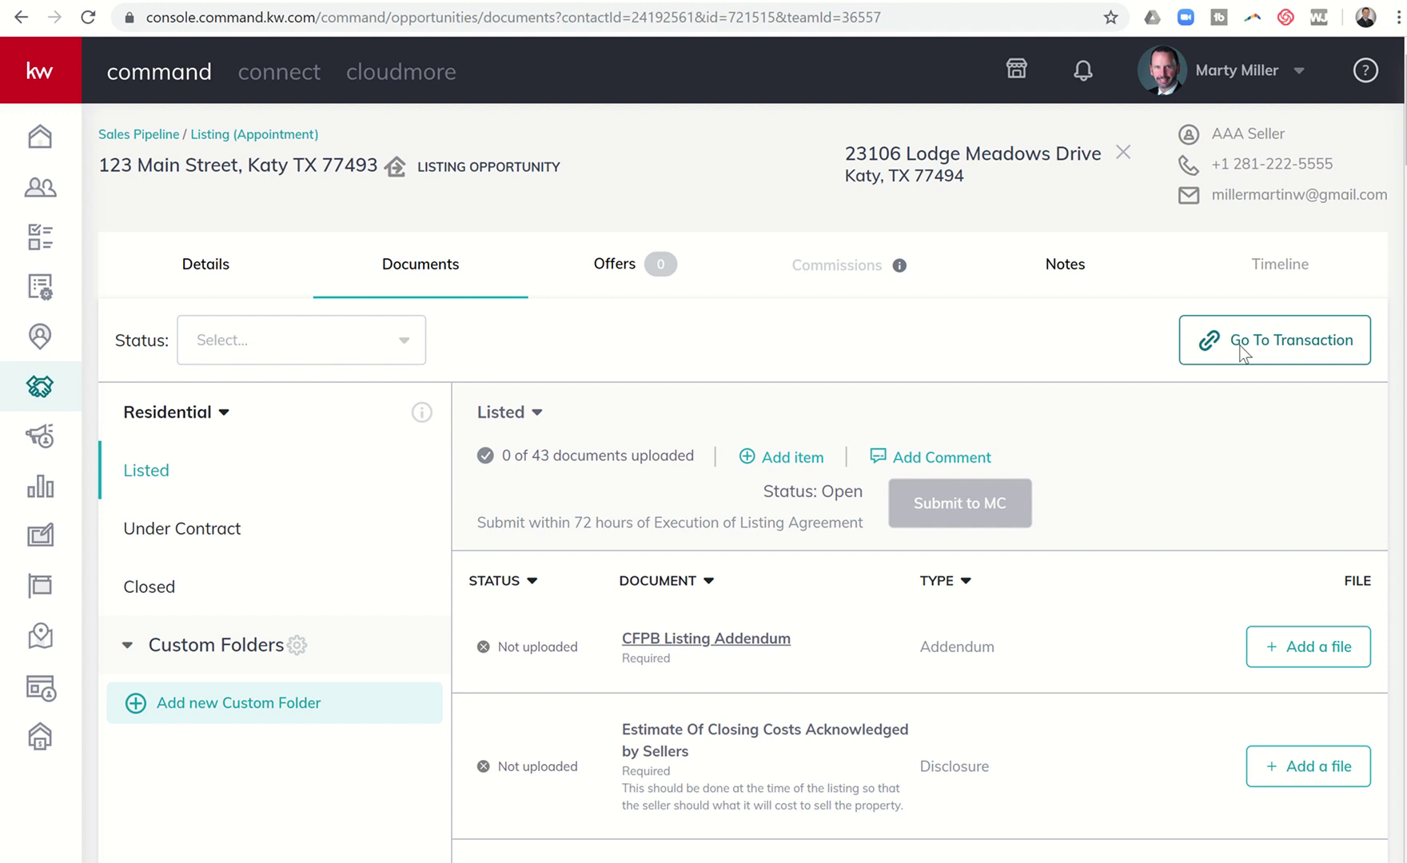
Step: Go to the linked 123 Main Street, Katy TX 77493 transaction room
{"action": "left_click", "coordinate": [1241, 352]}
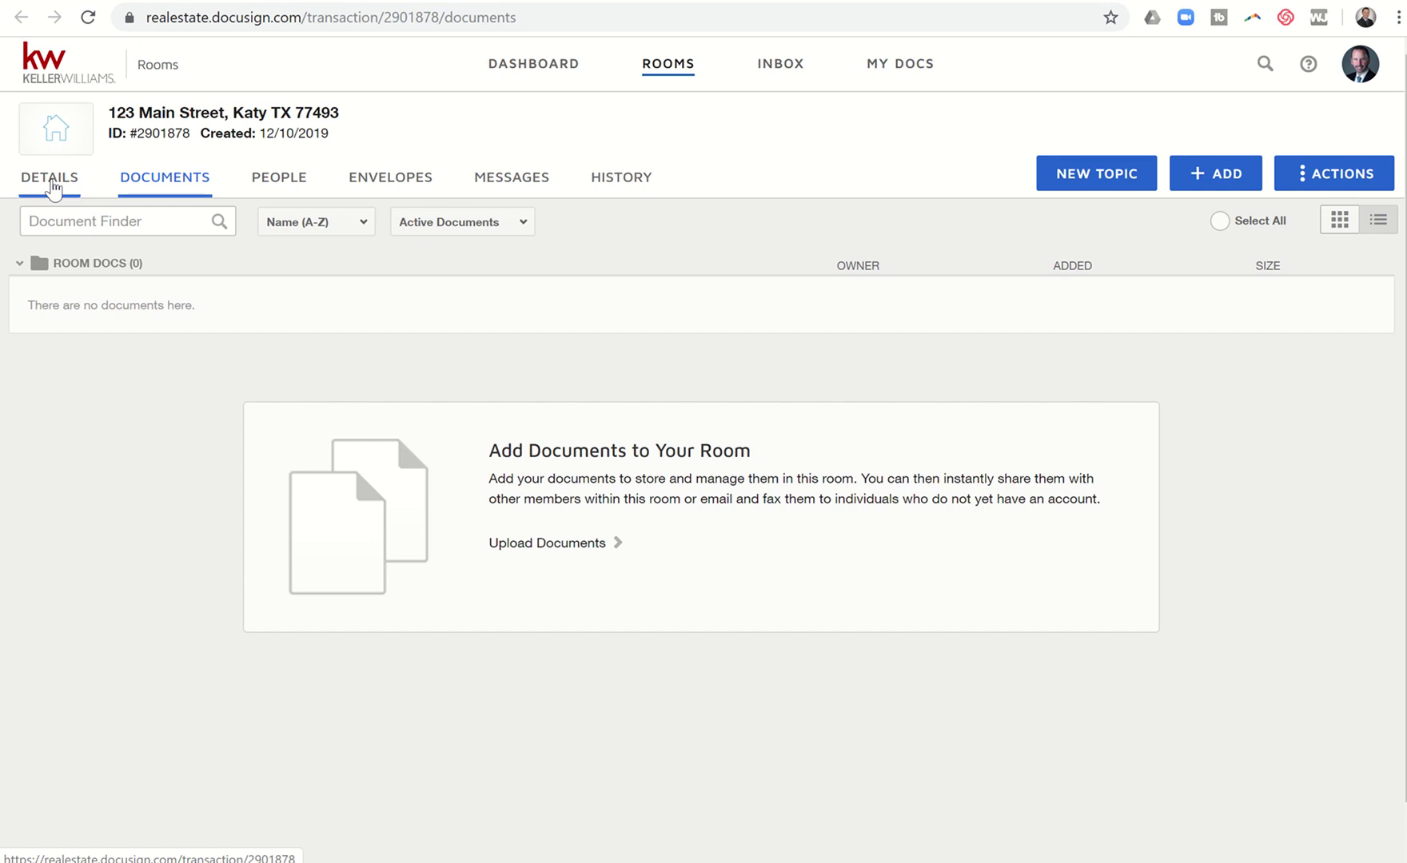
Step: Open the room's Details tab and scroll through its mostly blank location, listing and contact fields
{"action": "left_click", "coordinate": [50, 184]}
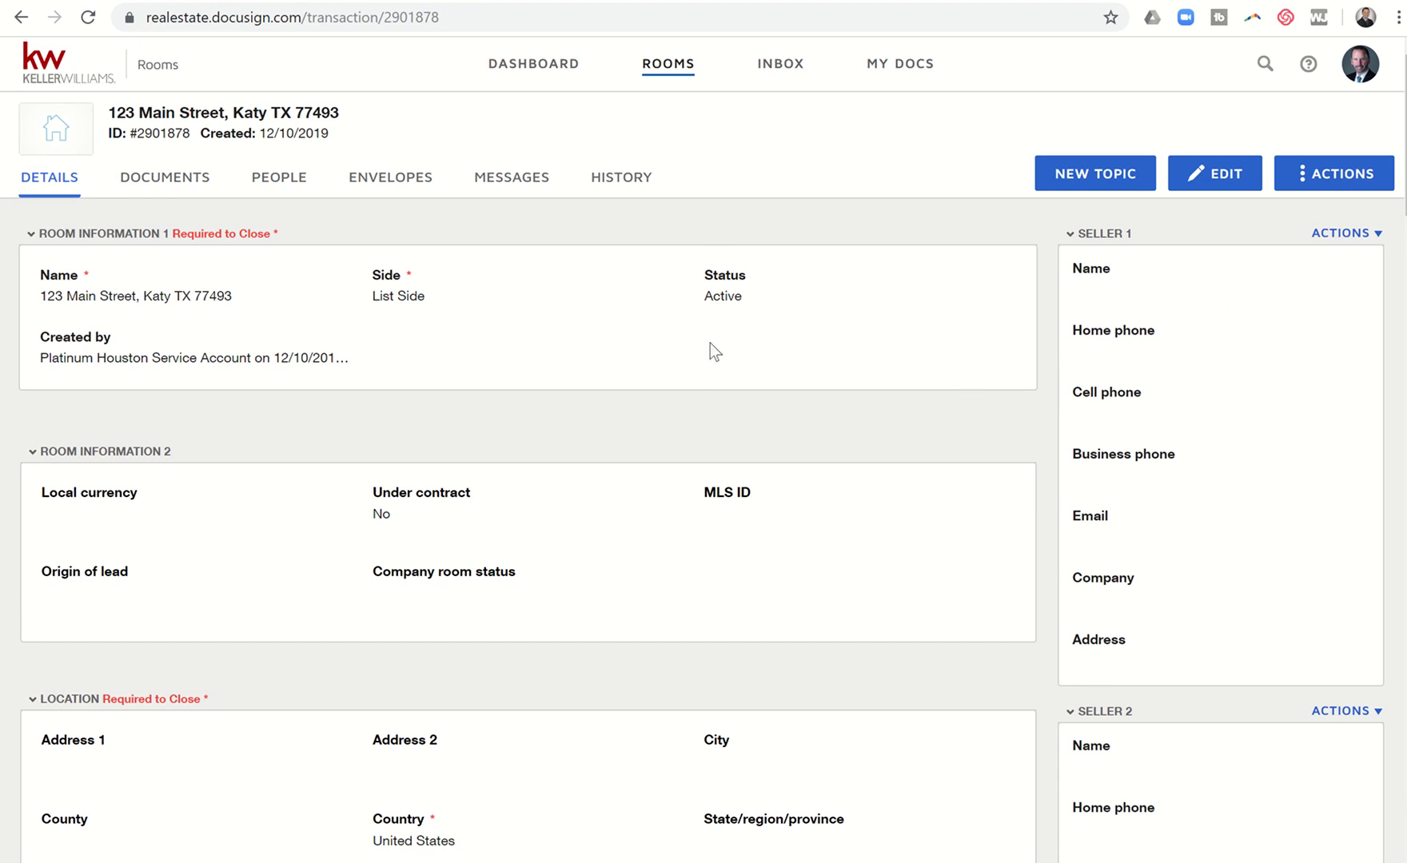
{"action": "scroll", "coordinate": [547, 340], "scroll_direction": "down", "scroll_amount": 3}
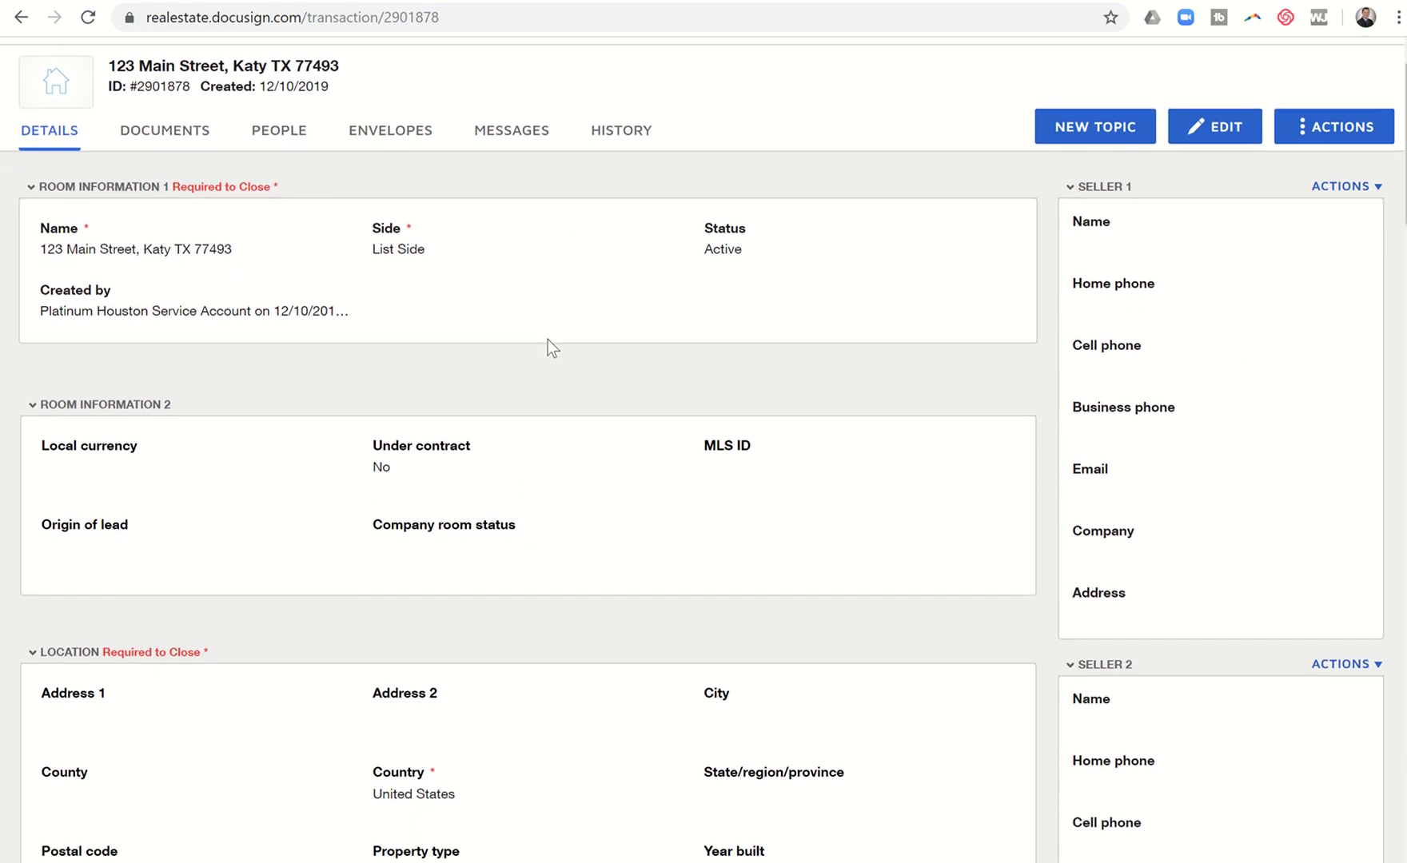
{"action": "scroll", "coordinate": [547, 339], "scroll_direction": "down", "scroll_amount": 2}
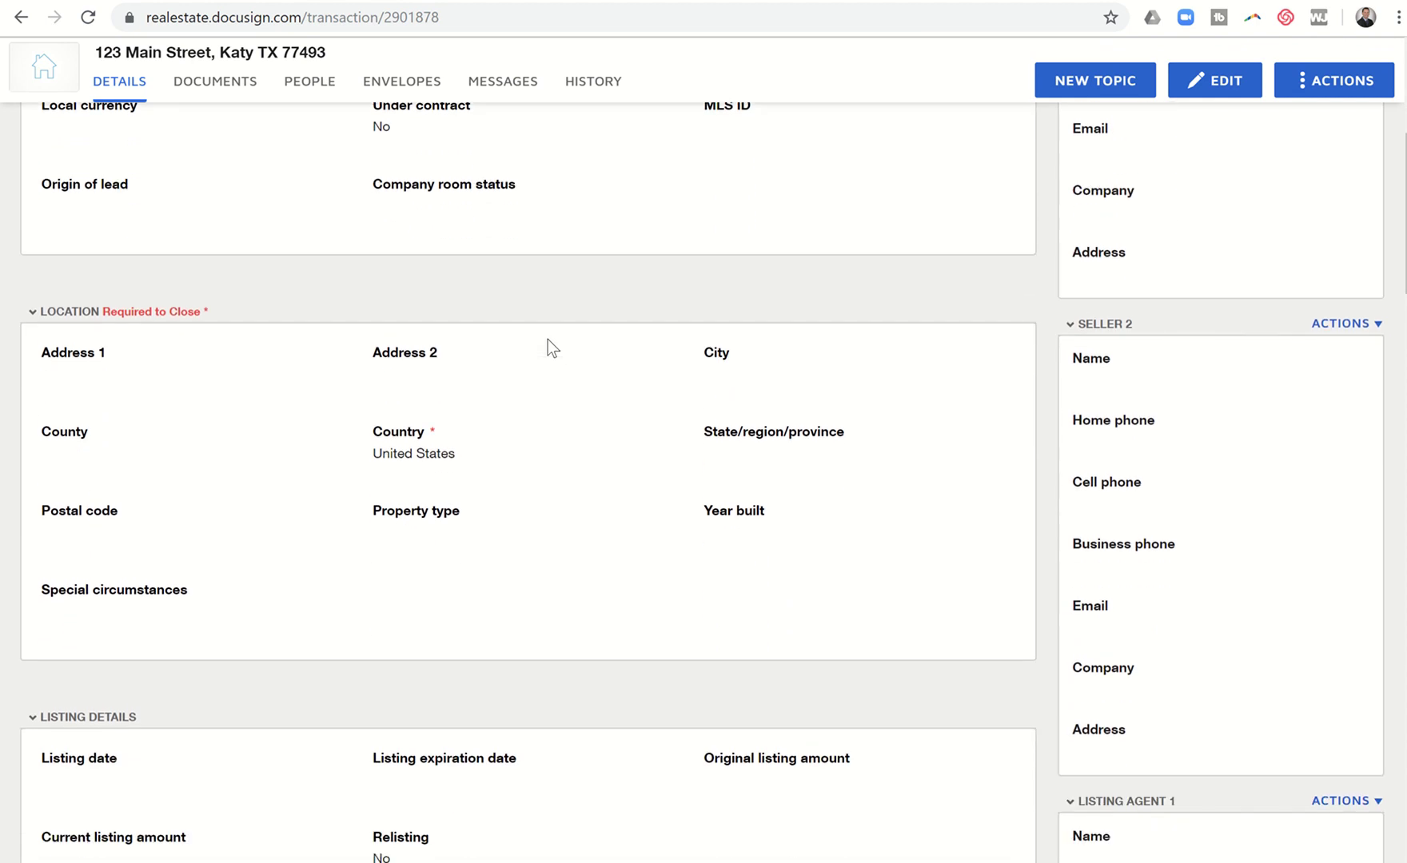
{"action": "scroll", "coordinate": [547, 339], "scroll_direction": "up", "scroll_amount": 2}
{"action": "scroll", "coordinate": [548, 339], "scroll_direction": "up", "scroll_amount": 1}
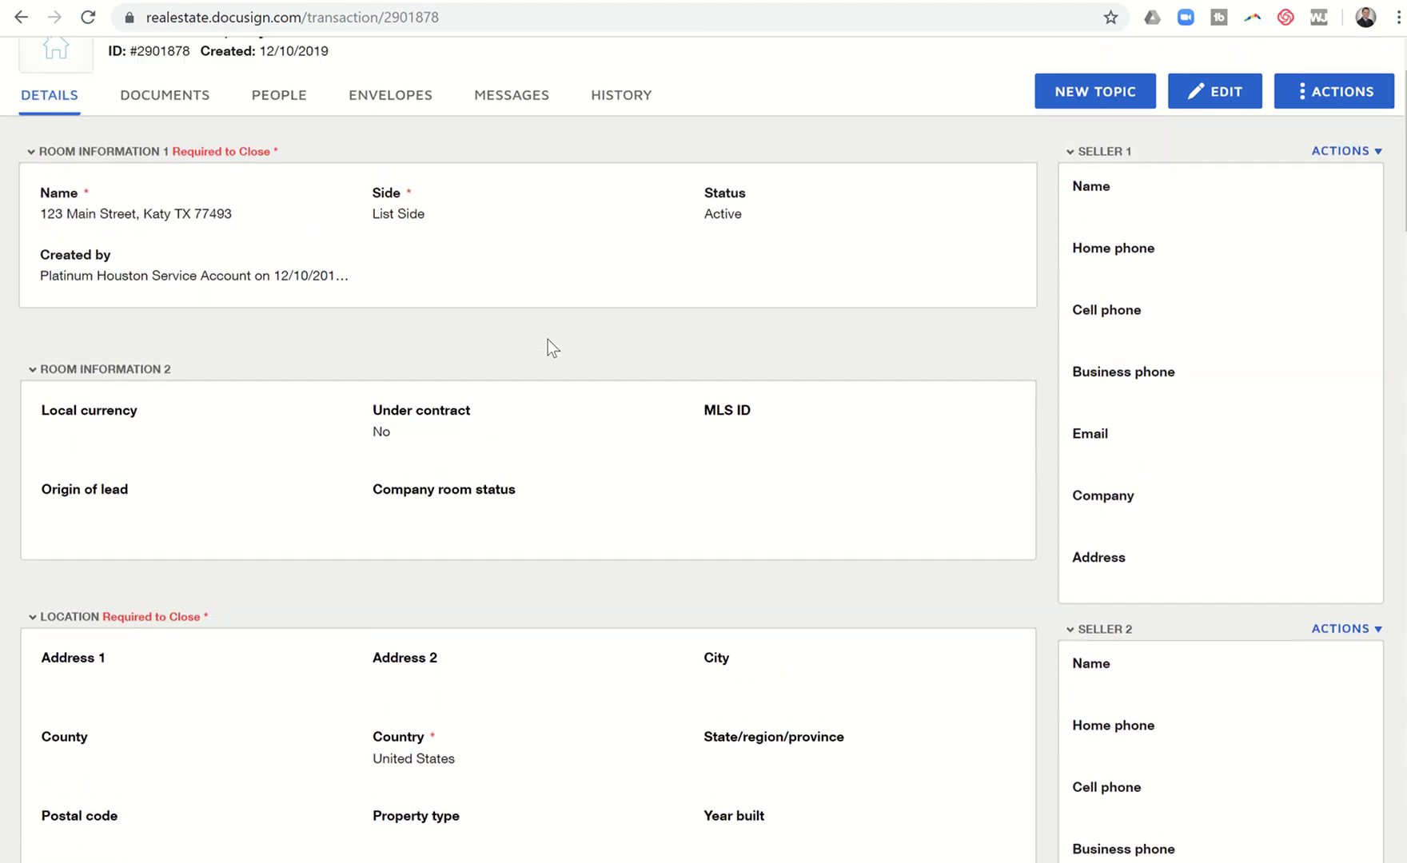
{"action": "scroll", "coordinate": [547, 339], "scroll_direction": "down", "scroll_amount": 5}
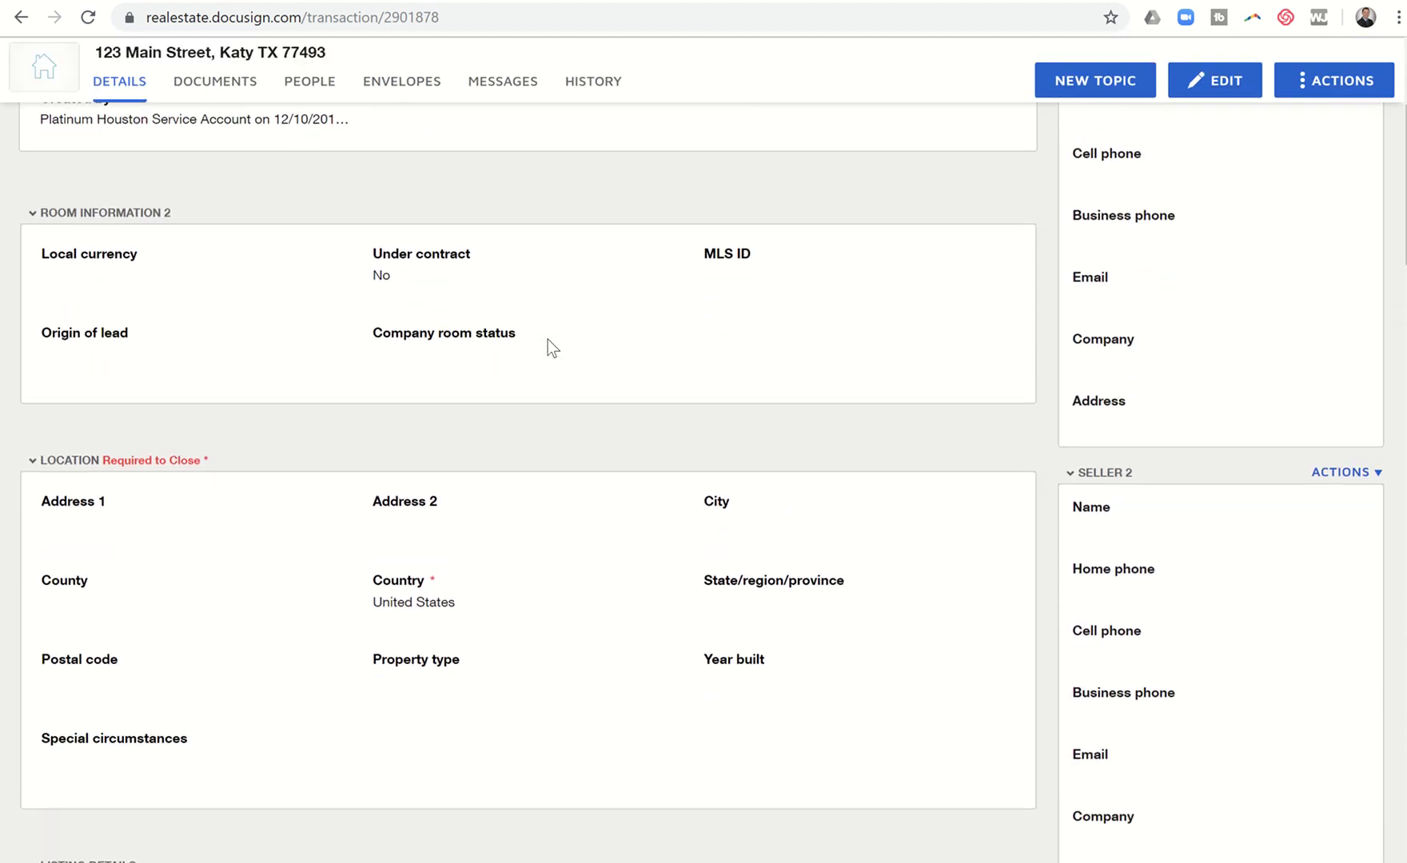
{"action": "scroll", "coordinate": [548, 341], "scroll_direction": "down", "scroll_amount": 8}
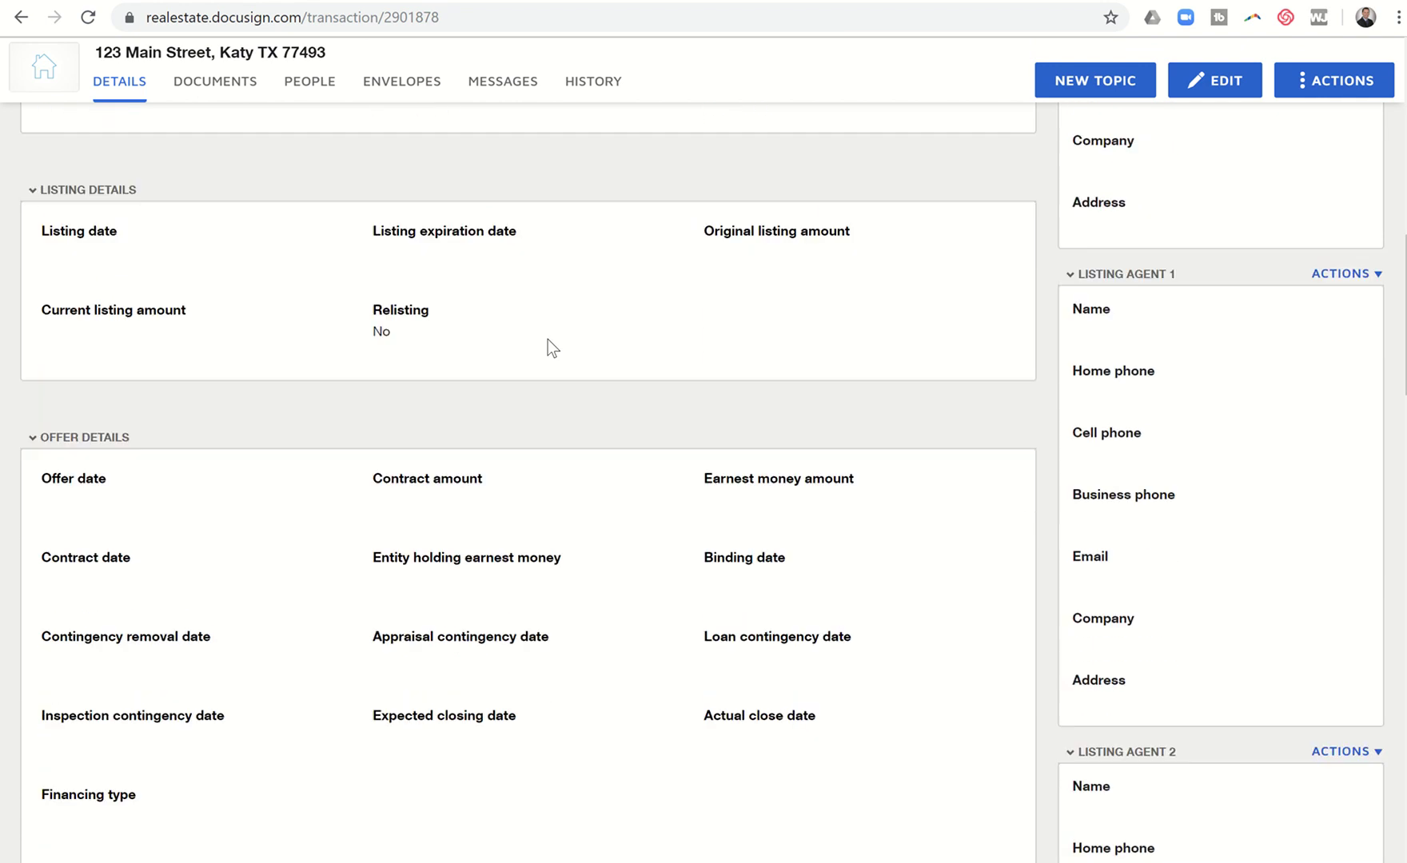
{"action": "scroll", "coordinate": [549, 341], "scroll_direction": "down", "scroll_amount": 6}
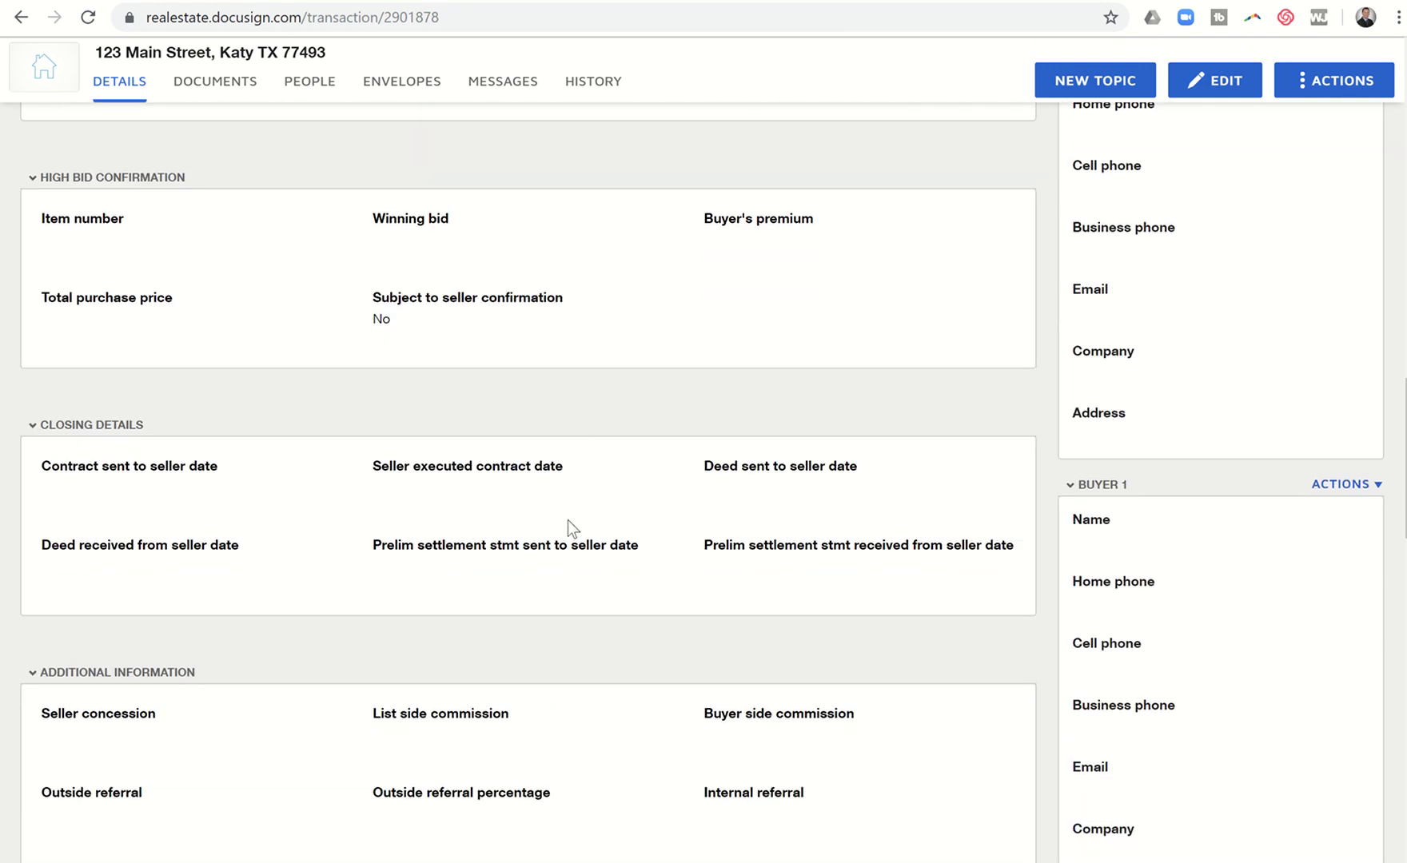
{"action": "scroll", "coordinate": [566, 640], "scroll_direction": "down", "scroll_amount": 3}
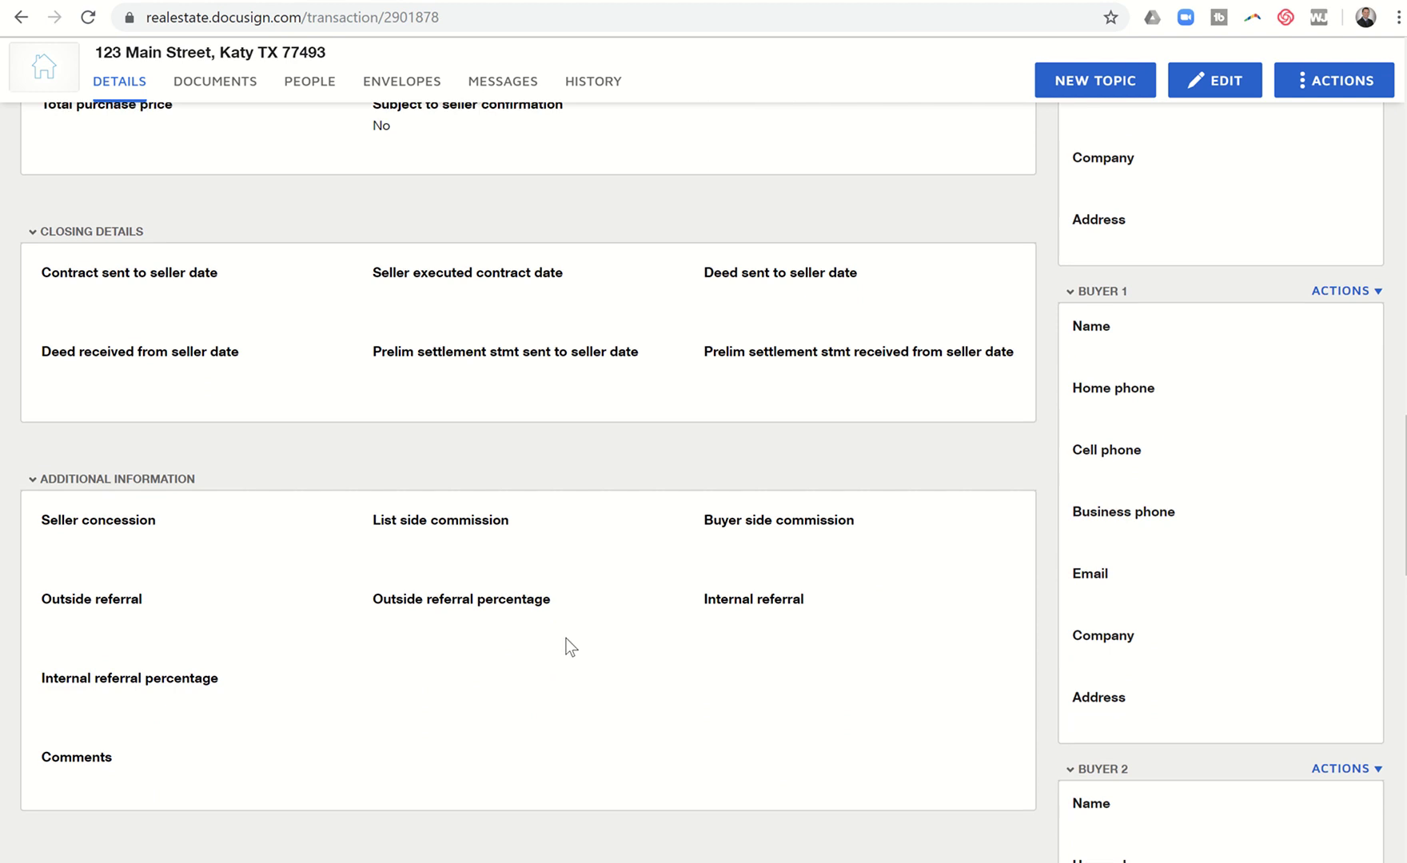
{"action": "scroll", "coordinate": [567, 643], "scroll_direction": "up", "scroll_amount": 7}
{"action": "scroll", "coordinate": [566, 643], "scroll_direction": "up", "scroll_amount": 14}
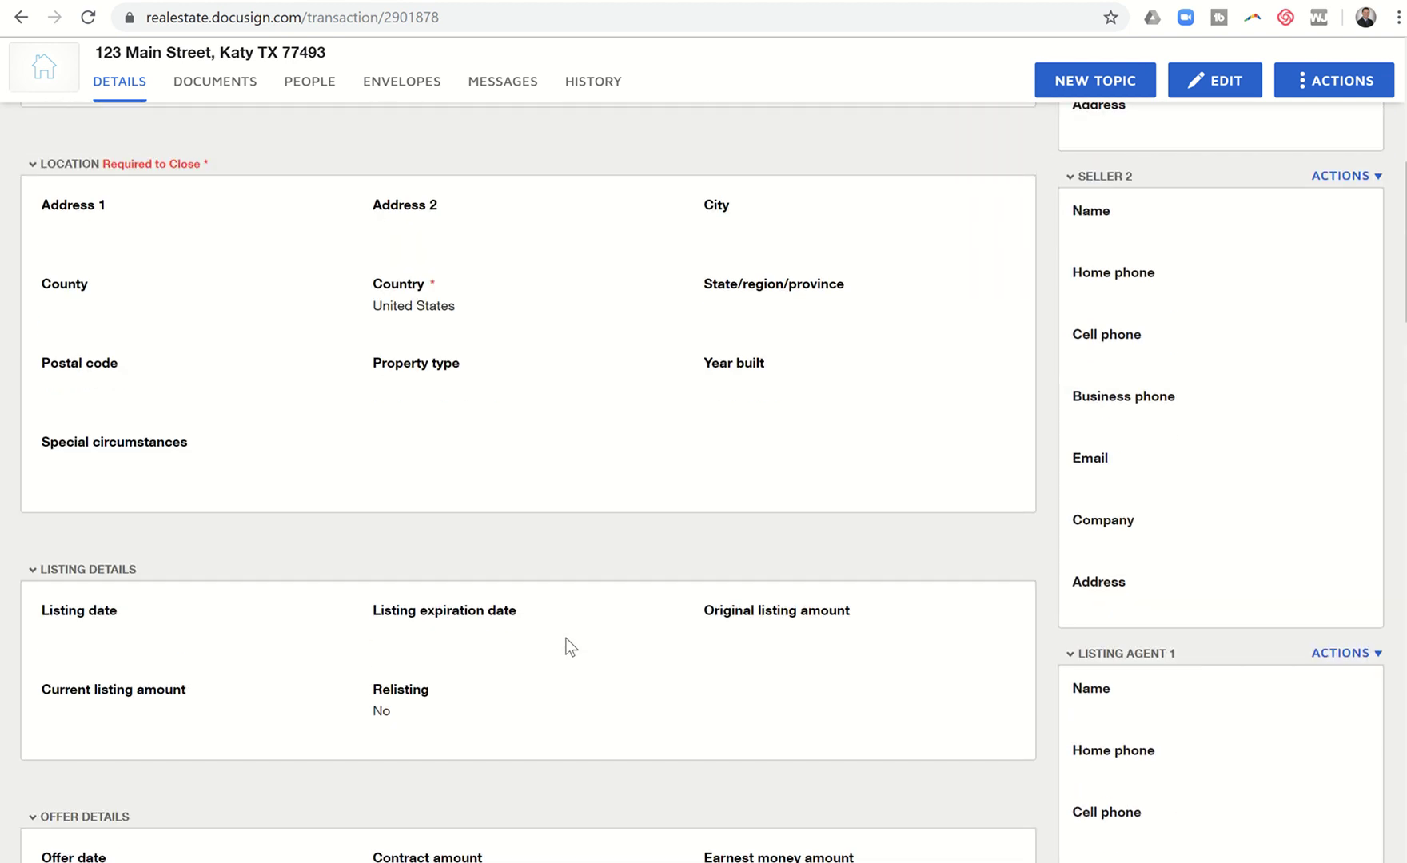
{"action": "scroll", "coordinate": [924, 470], "scroll_direction": "up", "scroll_amount": 3}
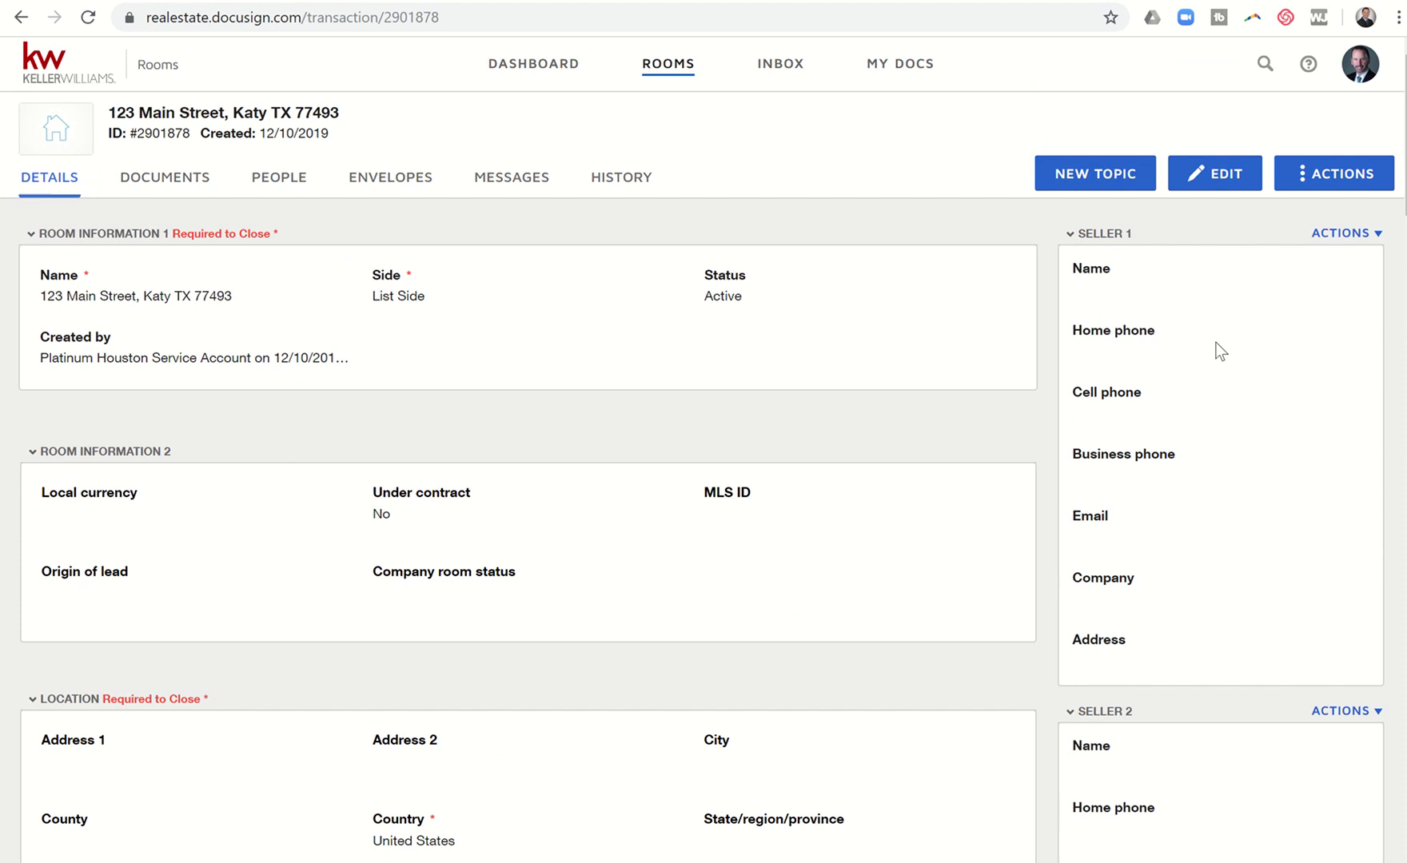
{"action": "scroll", "coordinate": [1220, 352], "scroll_direction": "down", "scroll_amount": 2}
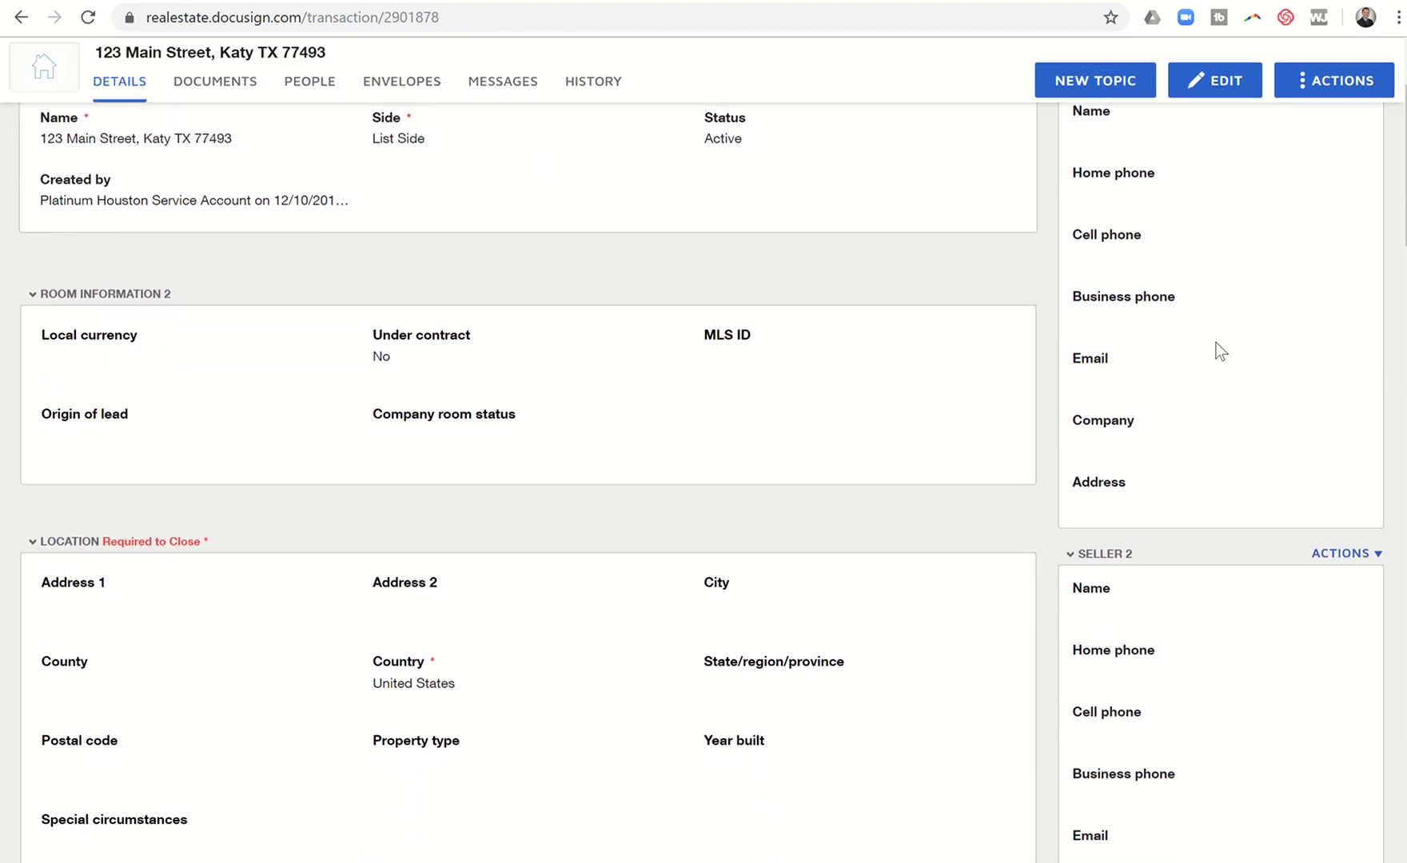
{"action": "scroll", "coordinate": [1221, 351], "scroll_direction": "down", "scroll_amount": 11}
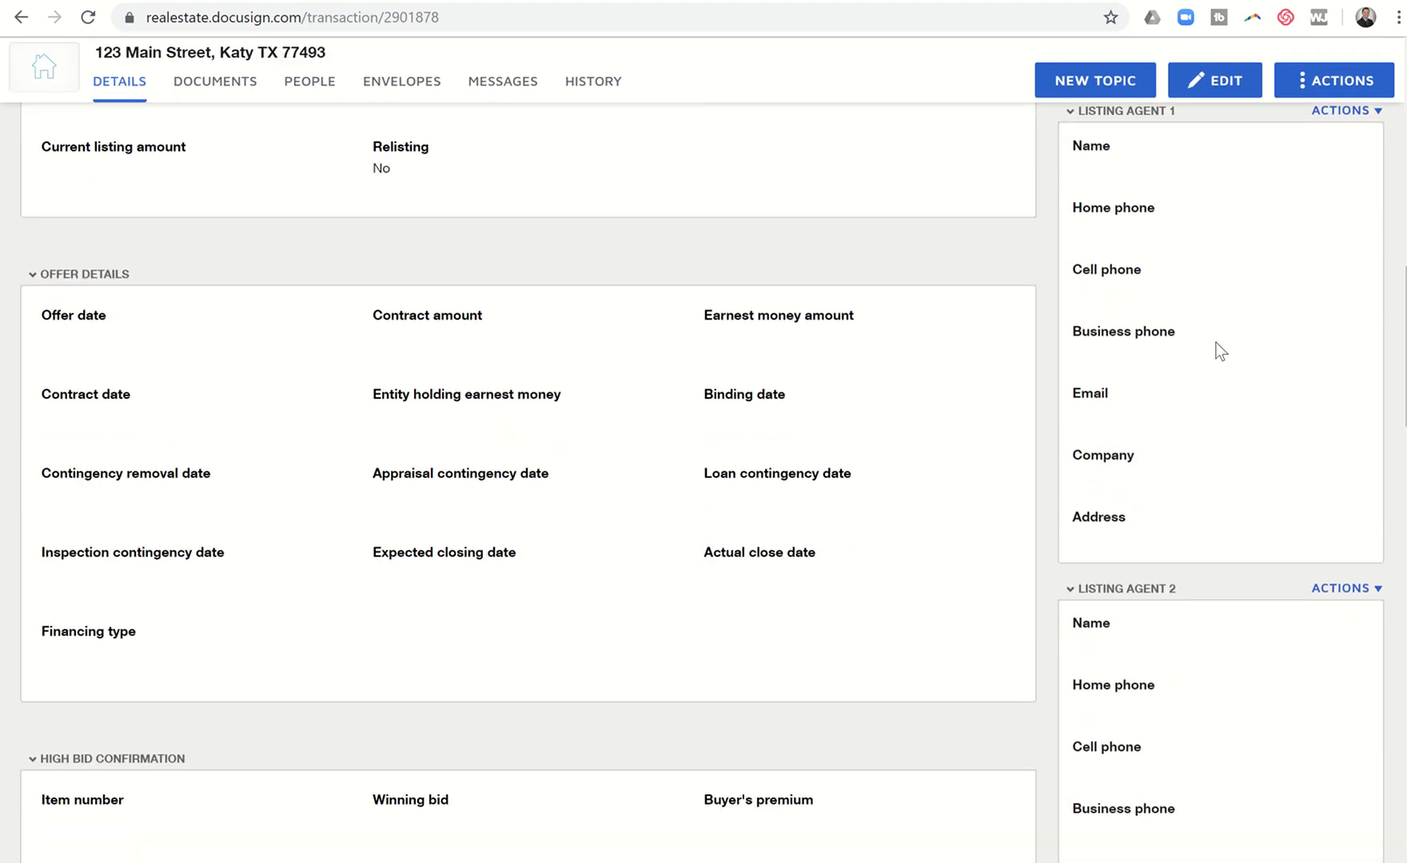
{"action": "scroll", "coordinate": [1221, 352], "scroll_direction": "down", "scroll_amount": 6}
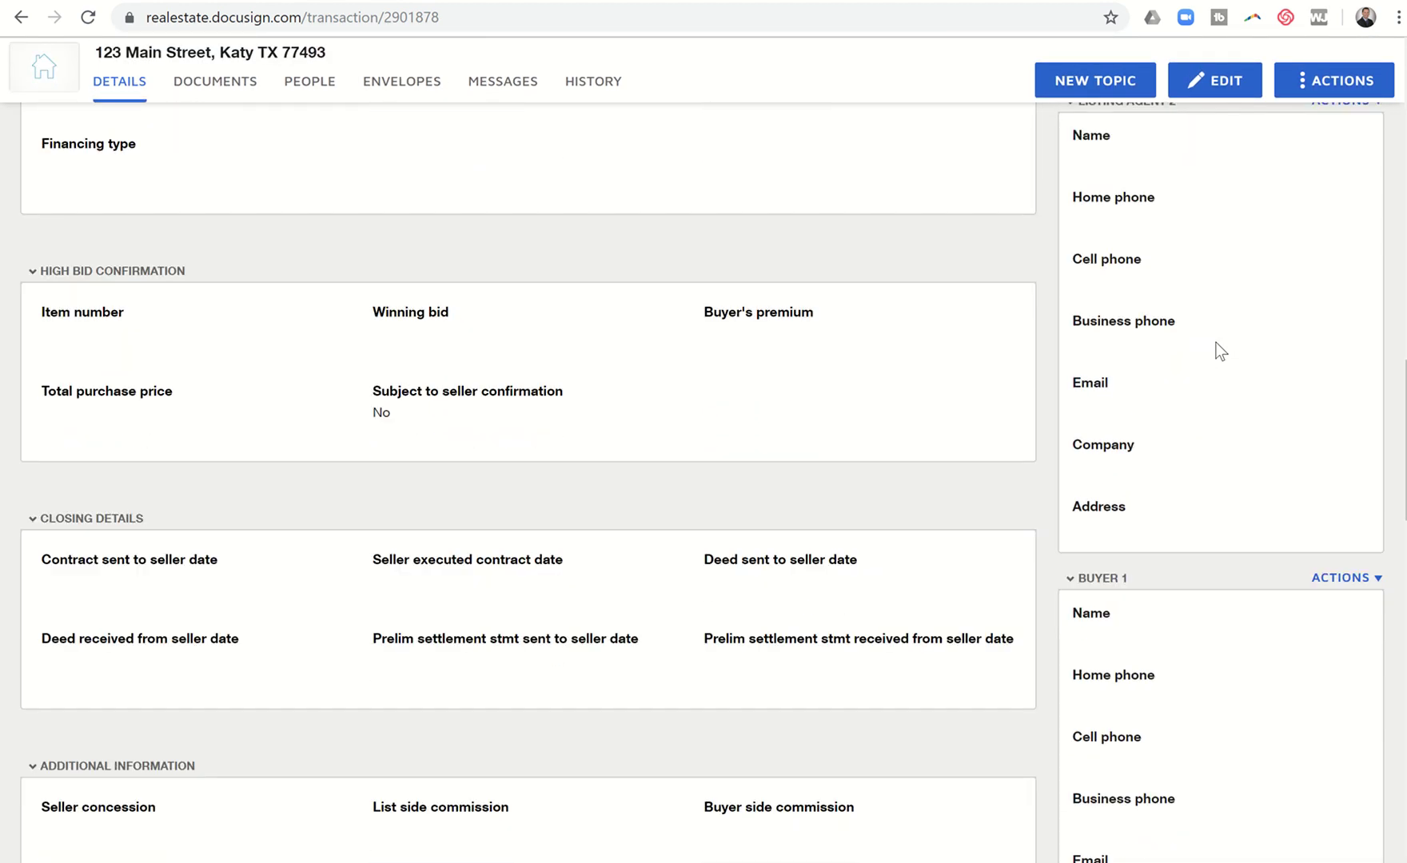
{"action": "scroll", "coordinate": [1221, 352], "scroll_direction": "down", "scroll_amount": 15}
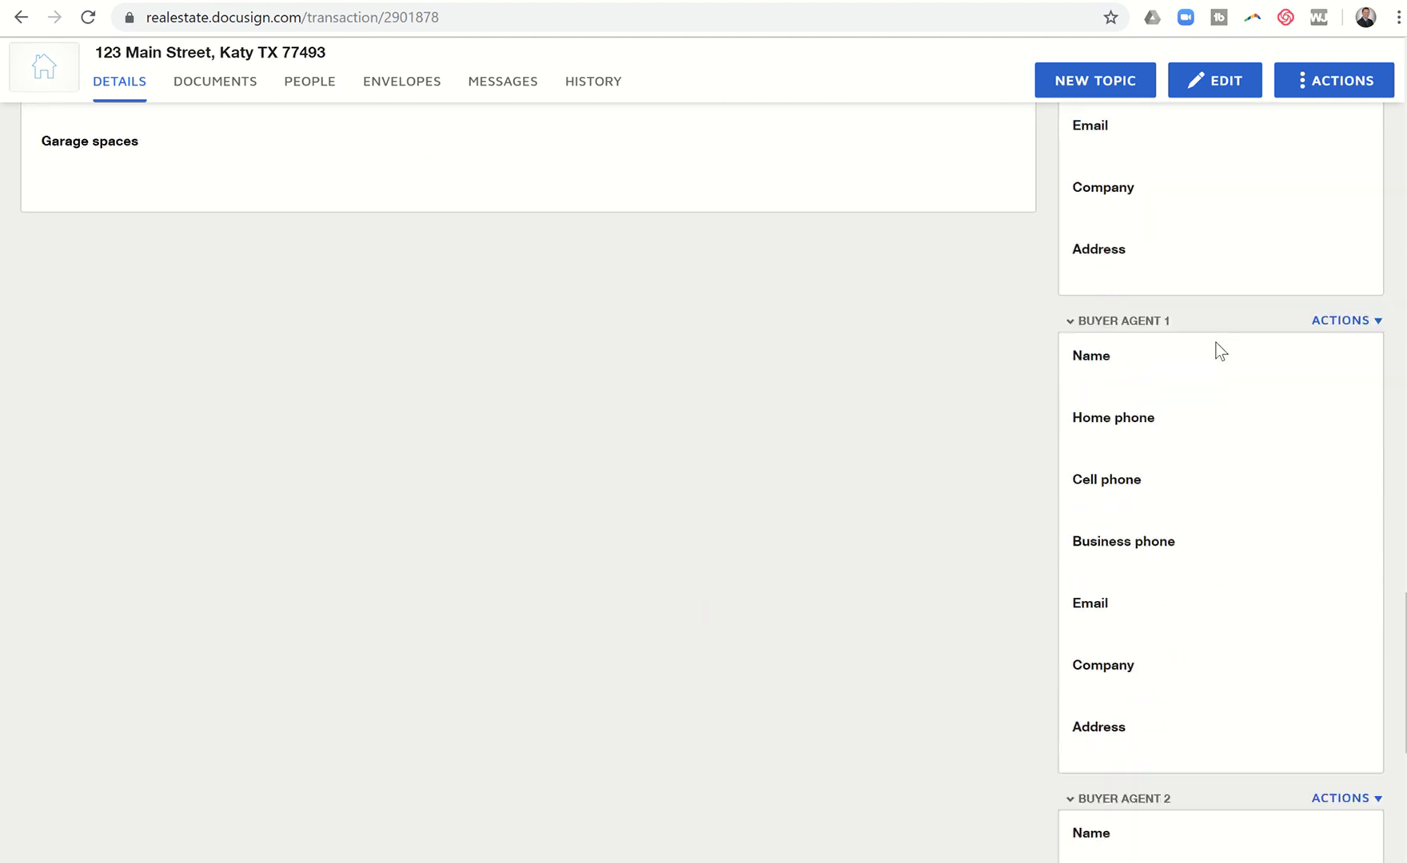
{"action": "scroll", "coordinate": [1221, 352], "scroll_direction": "down", "scroll_amount": 6}
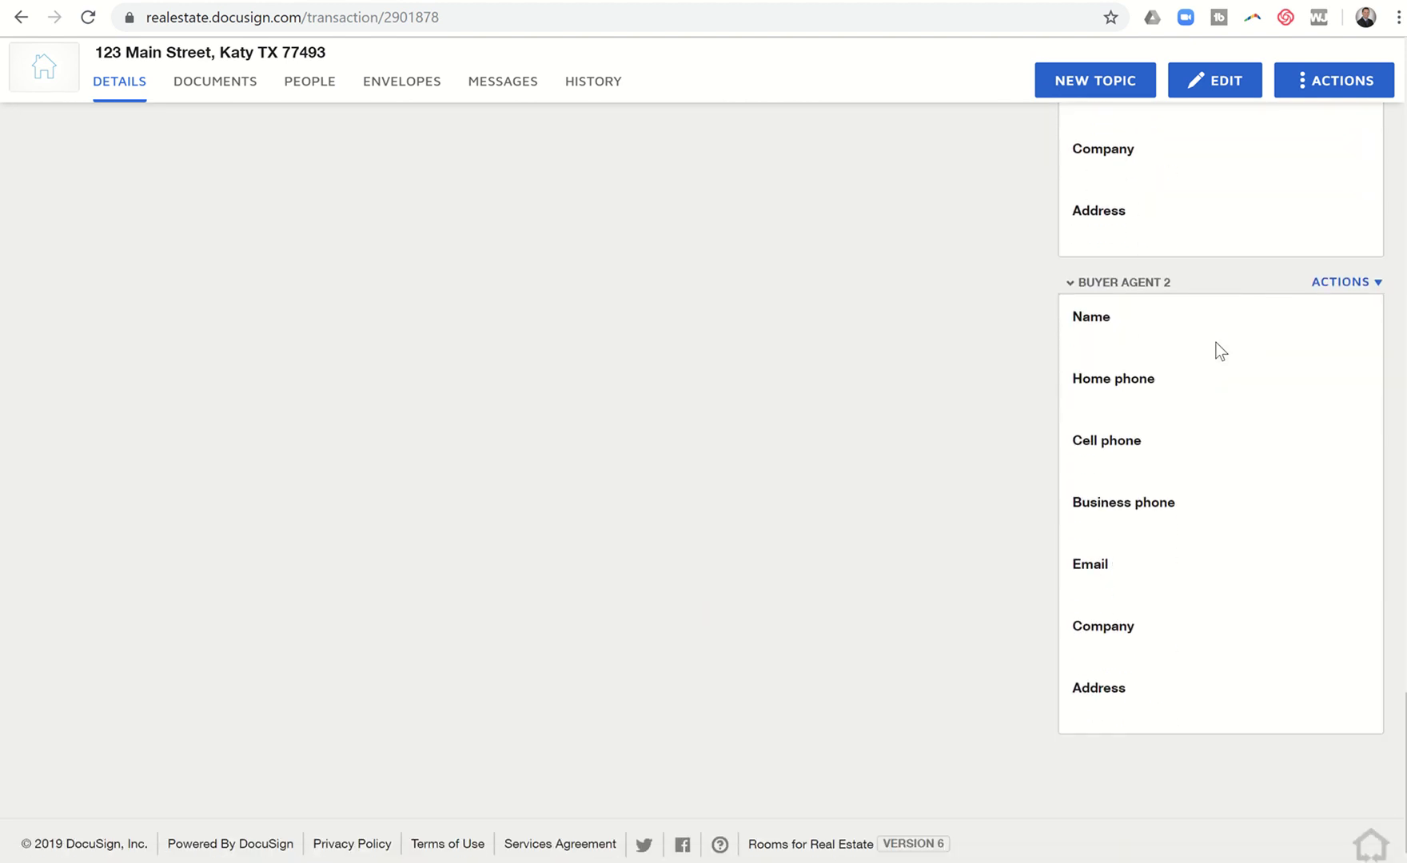
{"action": "scroll", "coordinate": [1220, 352], "scroll_direction": "up", "scroll_amount": 6}
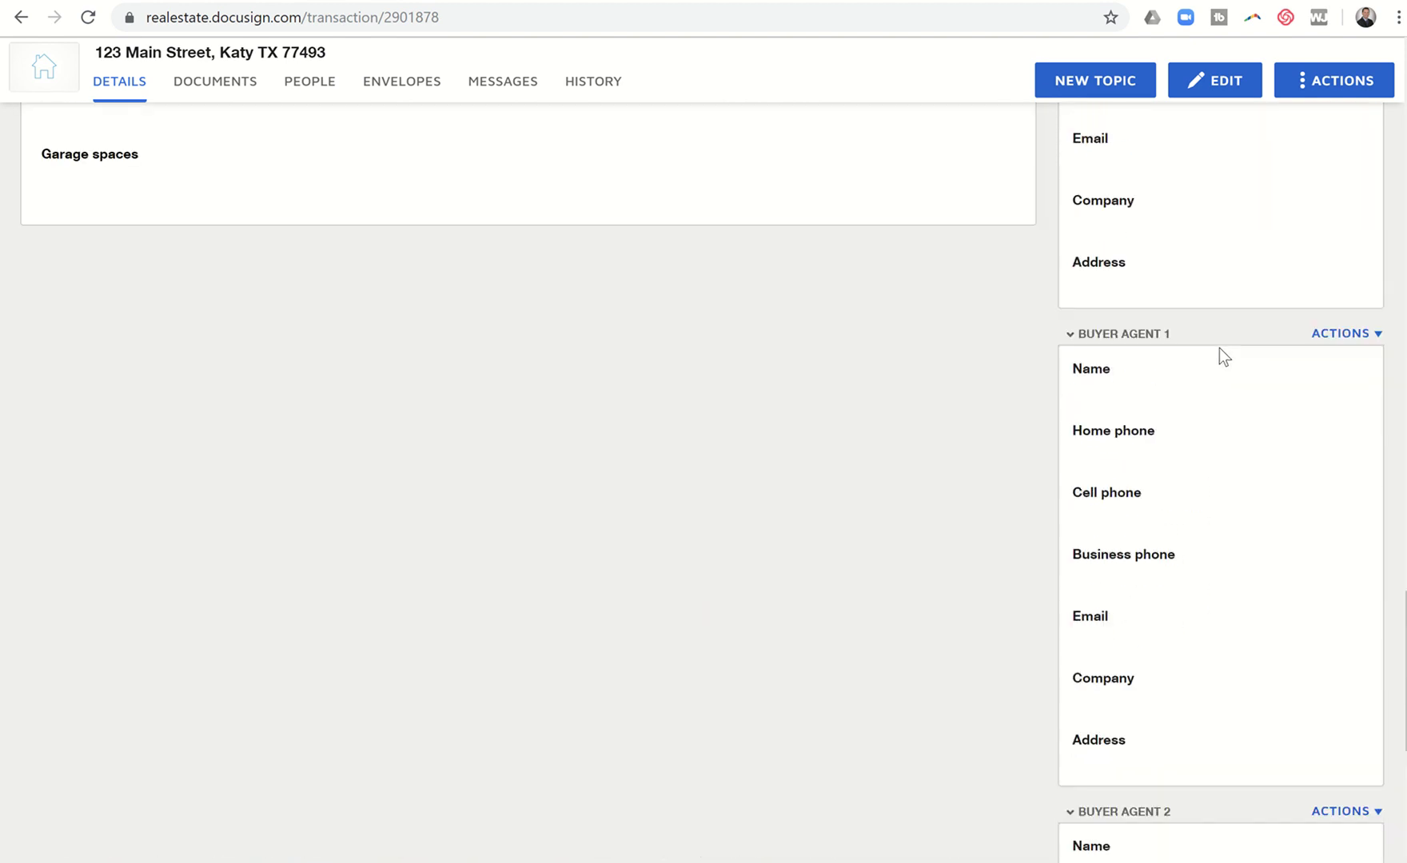
{"action": "scroll", "coordinate": [1219, 349], "scroll_direction": "up", "scroll_amount": 3}
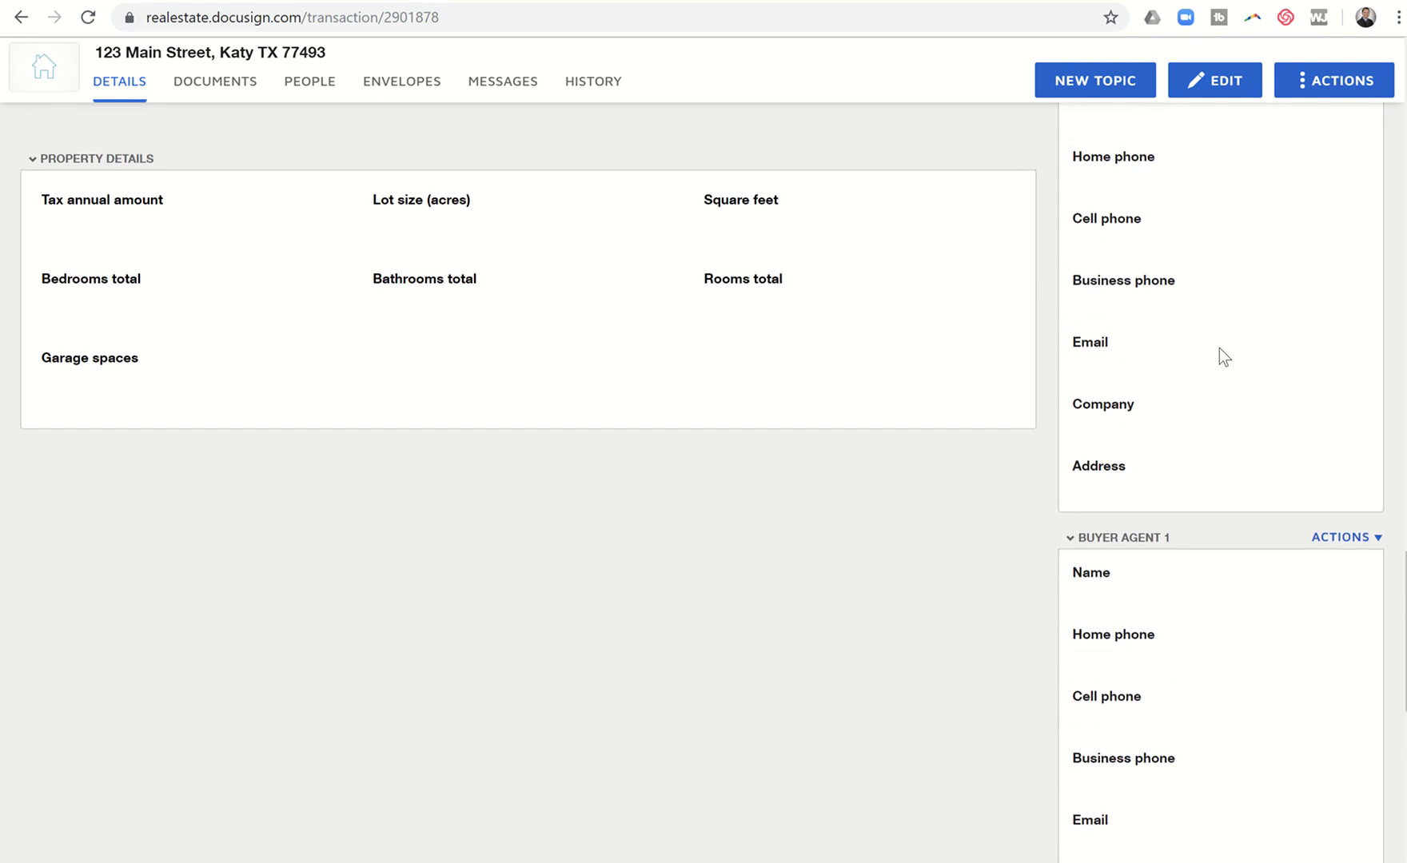
{"action": "scroll", "coordinate": [1218, 242], "scroll_direction": "up", "scroll_amount": 20}
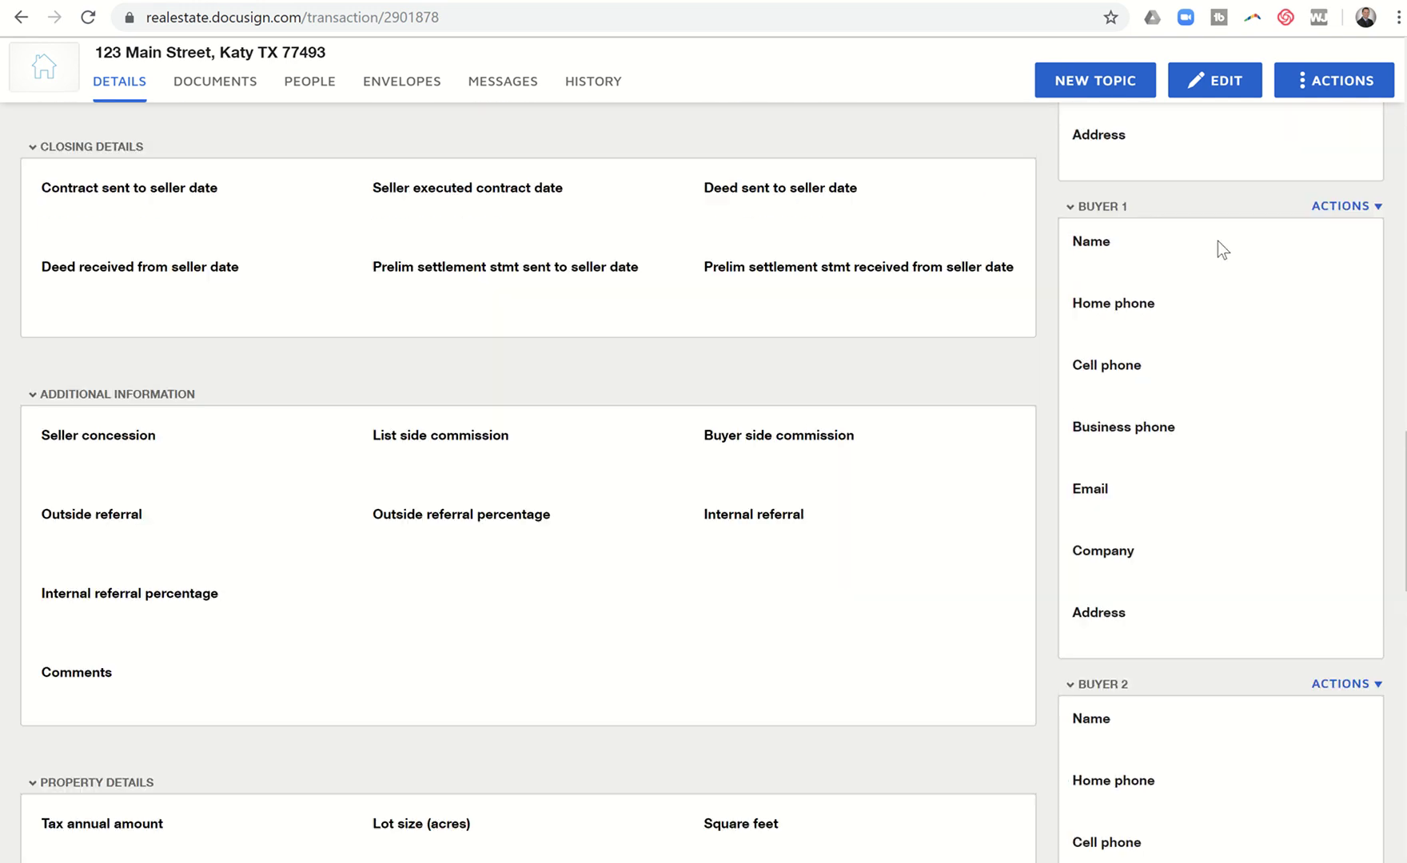
{"action": "scroll", "coordinate": [1218, 241], "scroll_direction": "up", "scroll_amount": 13}
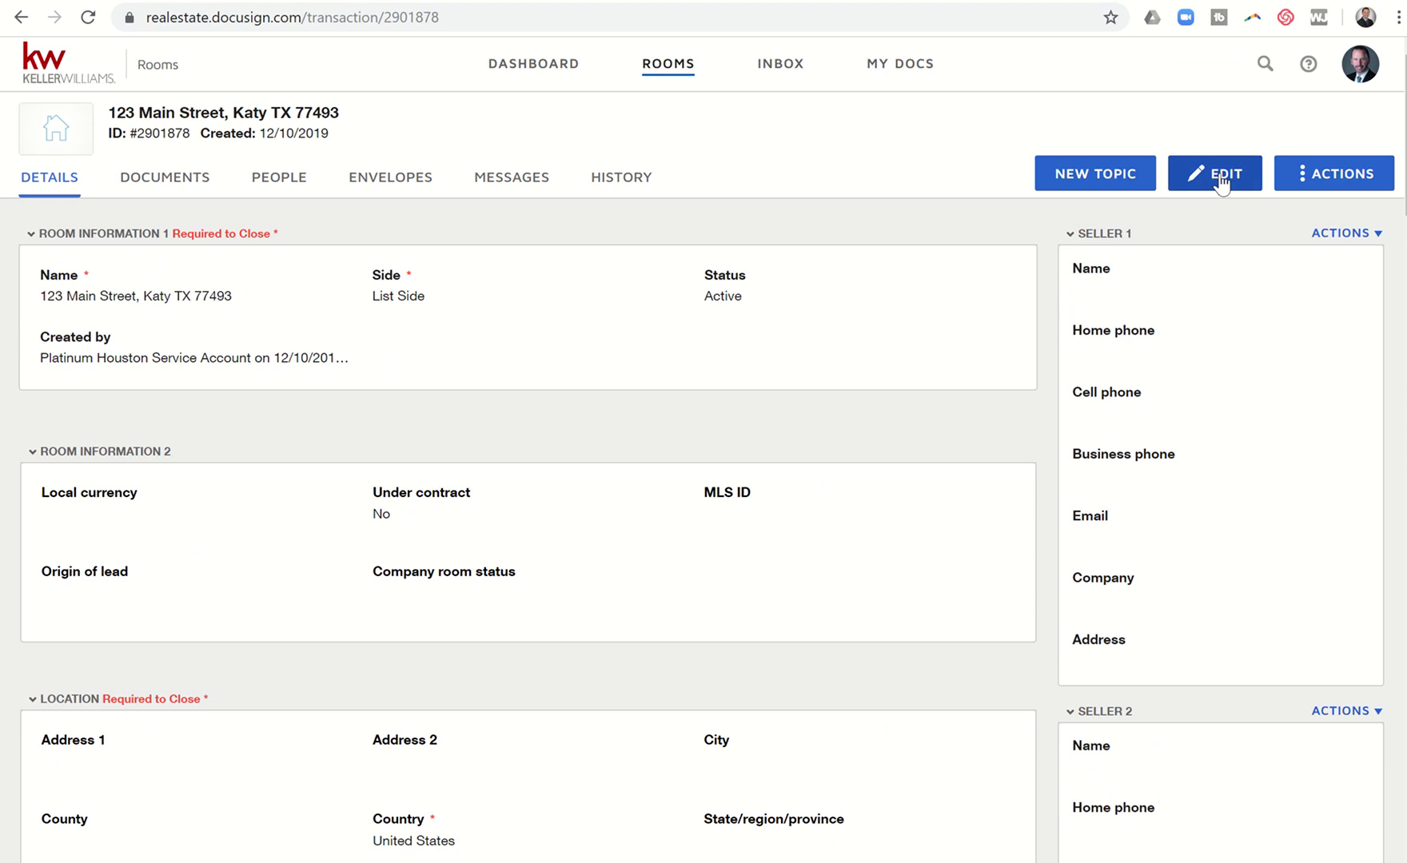
{"action": "left_click", "coordinate": [1220, 182]}
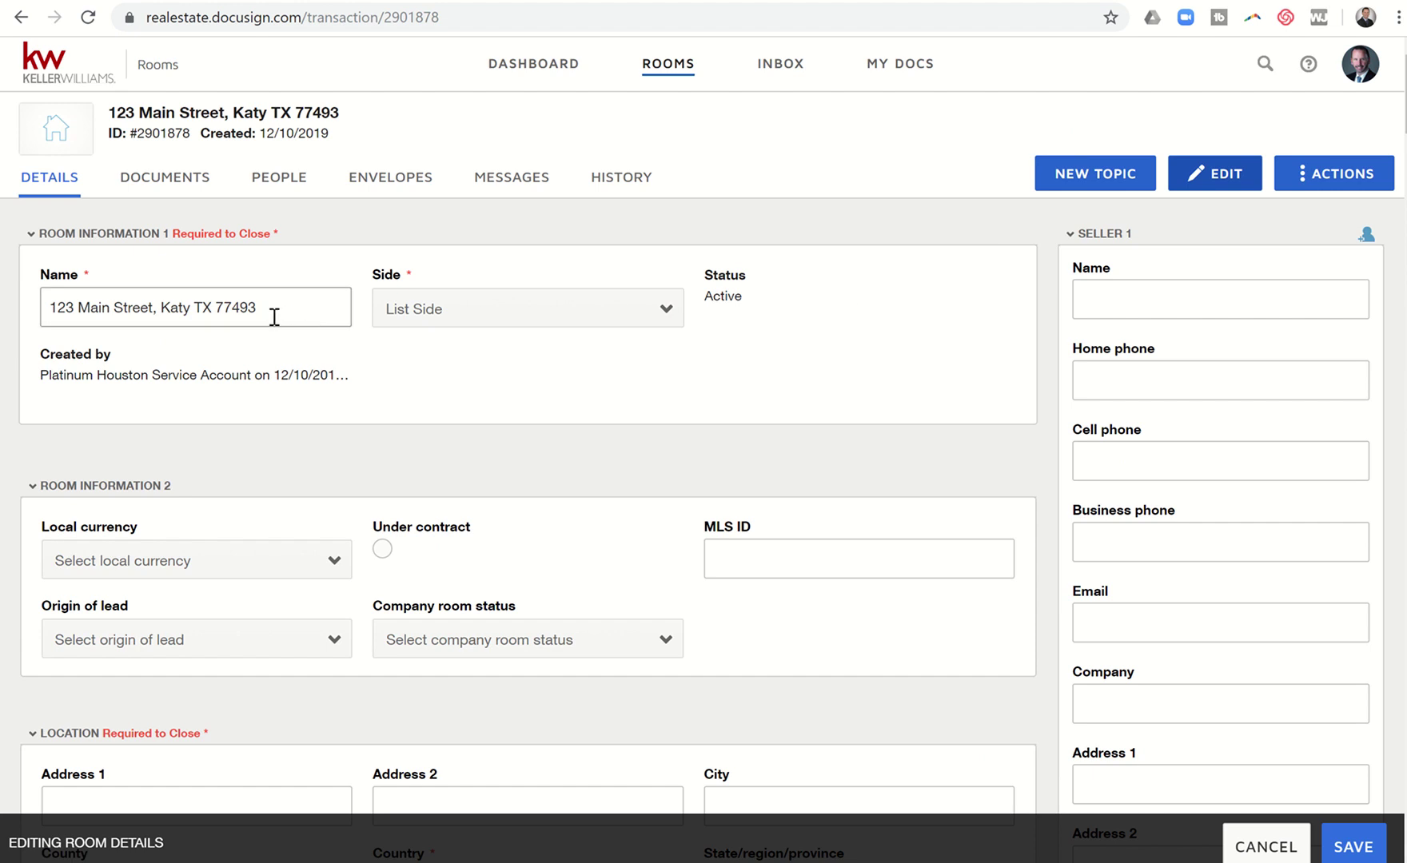
{"action": "left_click_drag", "start_coordinate": [274, 318], "coordinate": [6, 328]}
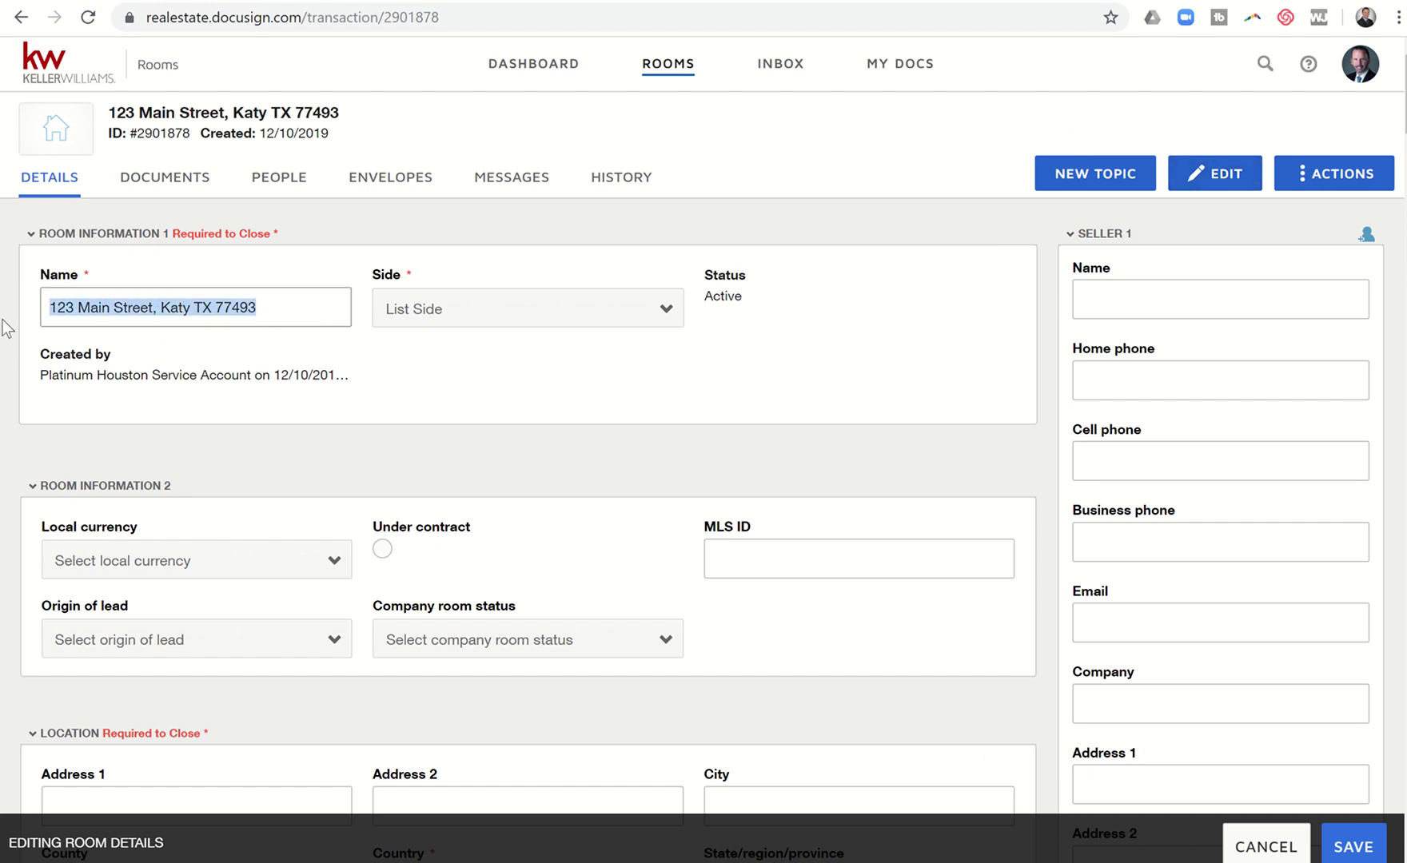
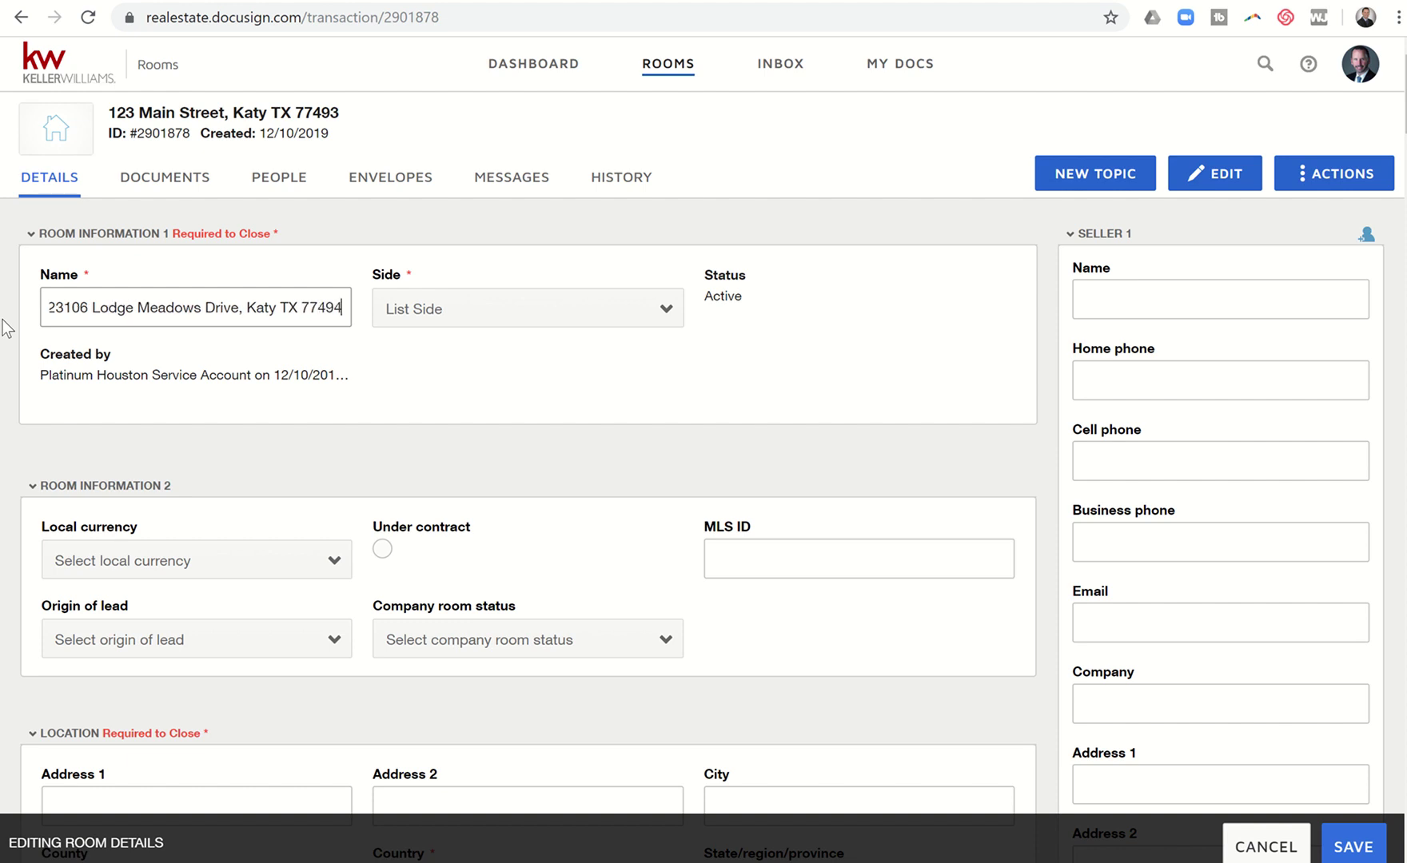
Step: Set currency to USD, mark under contract, MLS ID 57903647, and lead origin Other
{"action": "scroll", "coordinate": [242, 389], "scroll_direction": "down", "scroll_amount": 2}
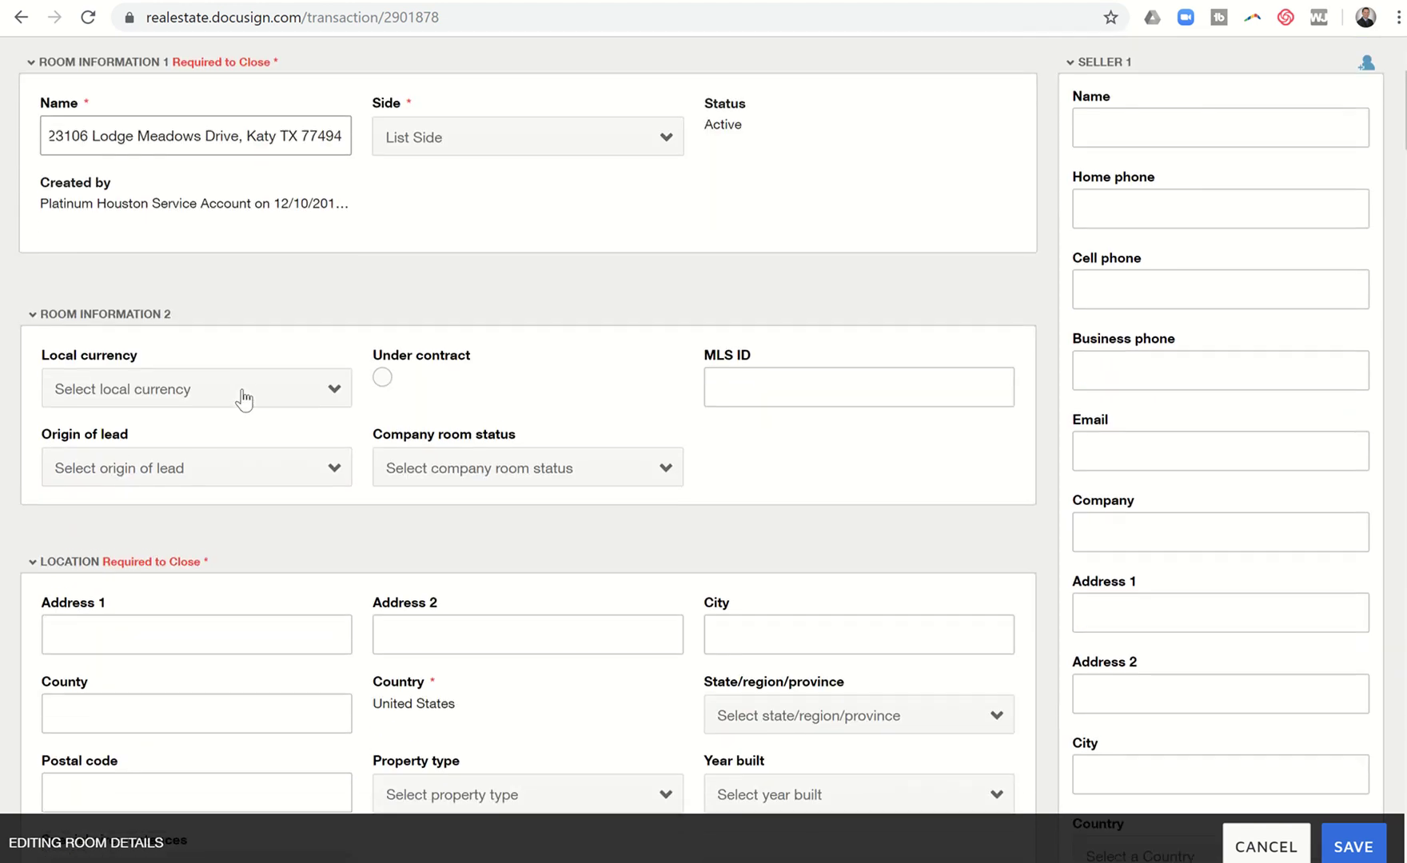
{"action": "left_click", "coordinate": [244, 397]}
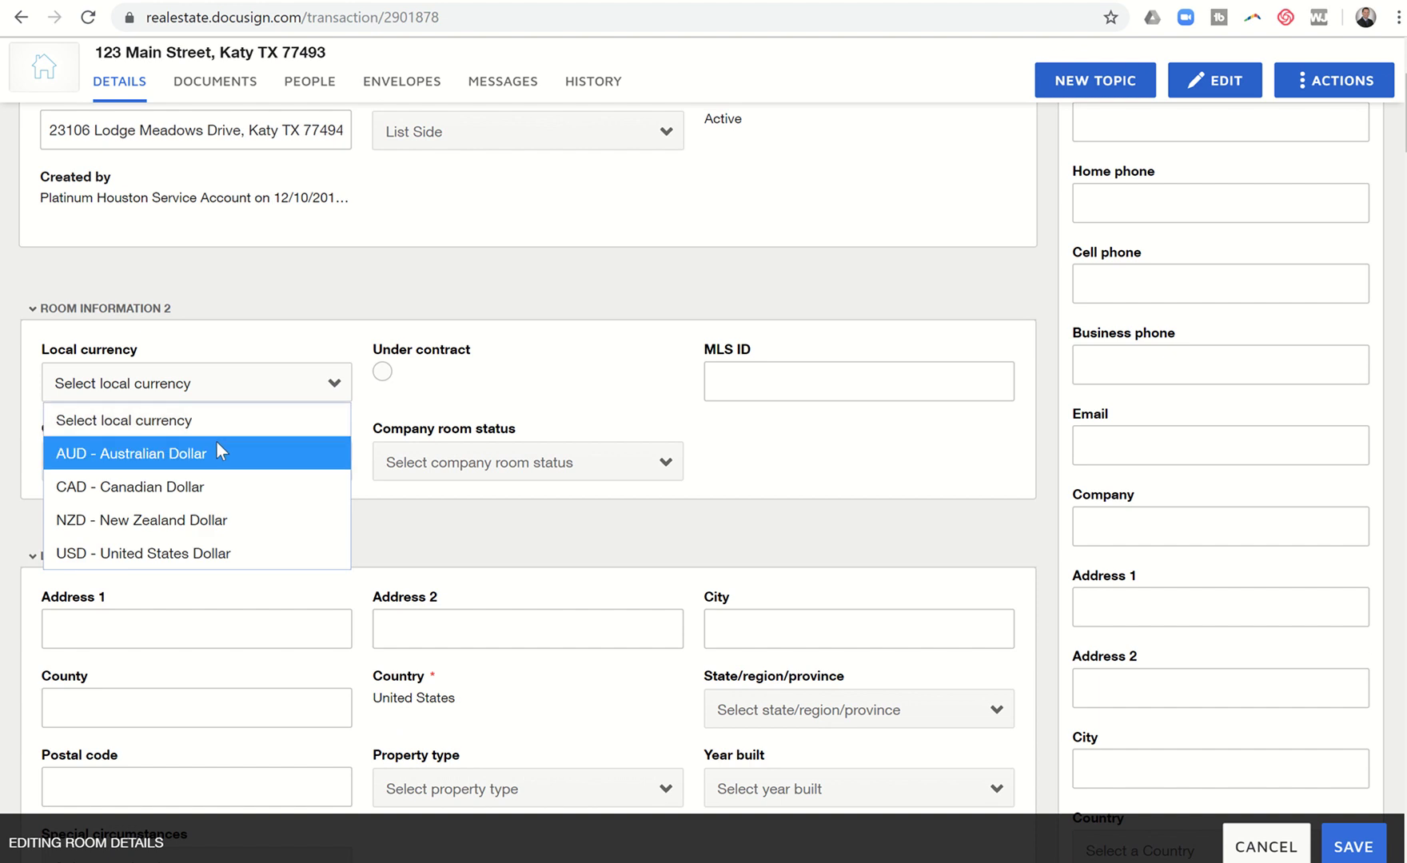
{"action": "left_click", "coordinate": [202, 552]}
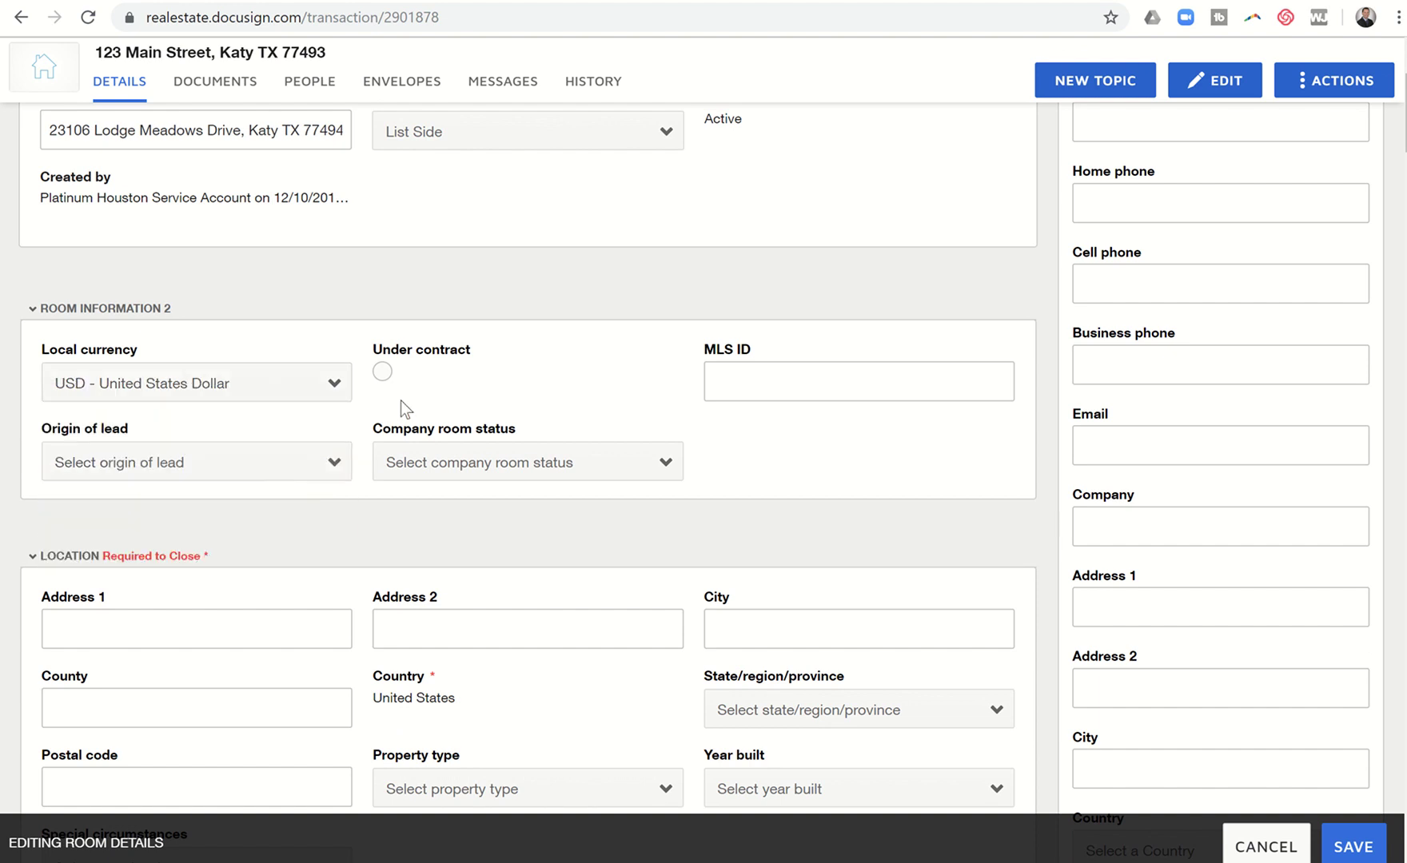
{"action": "left_click", "coordinate": [383, 373]}
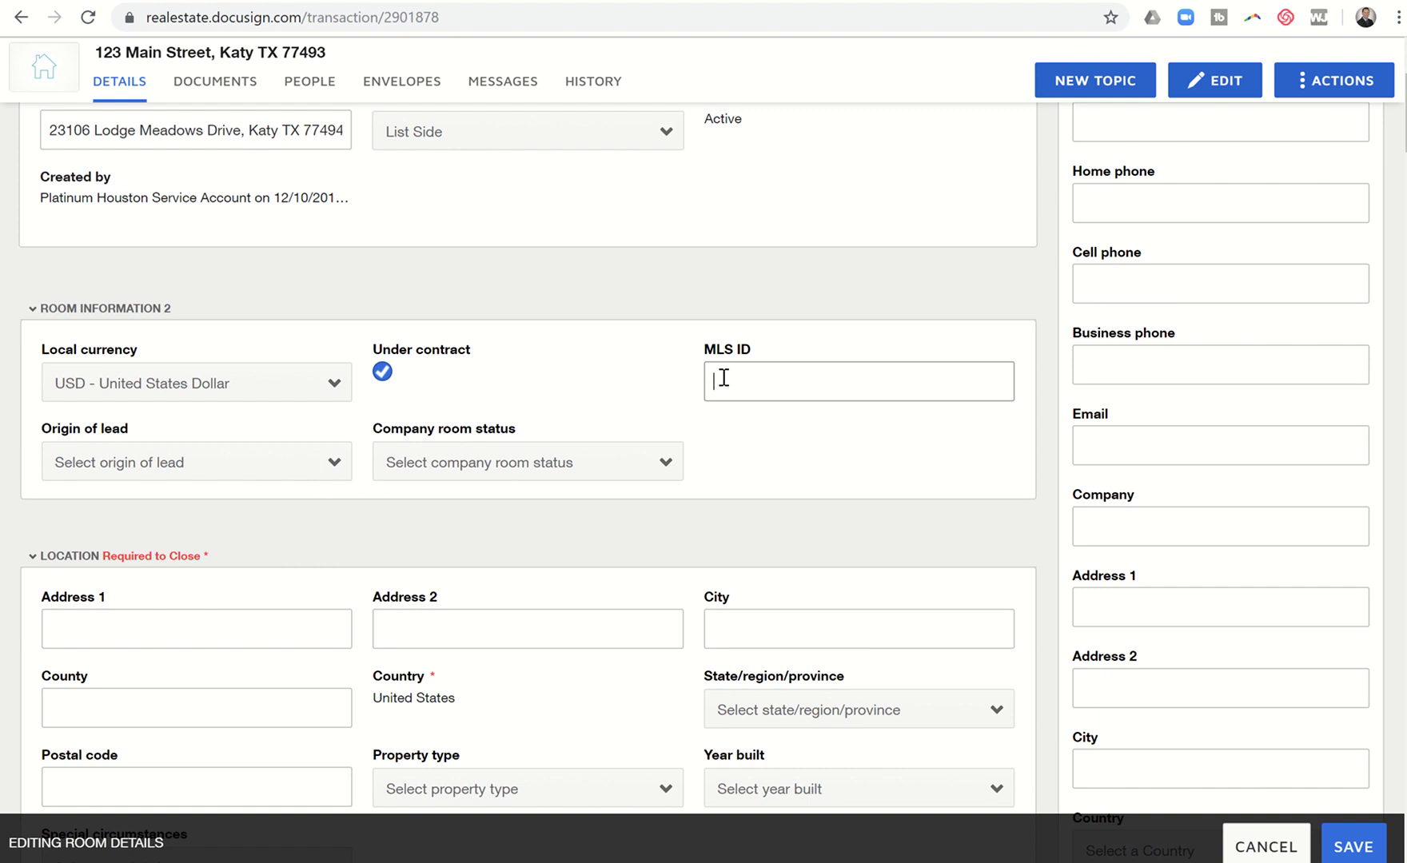
{"action": "type", "text": "57903647"}
{"action": "scroll", "coordinate": [394, 432], "scroll_direction": "down", "scroll_amount": 2}
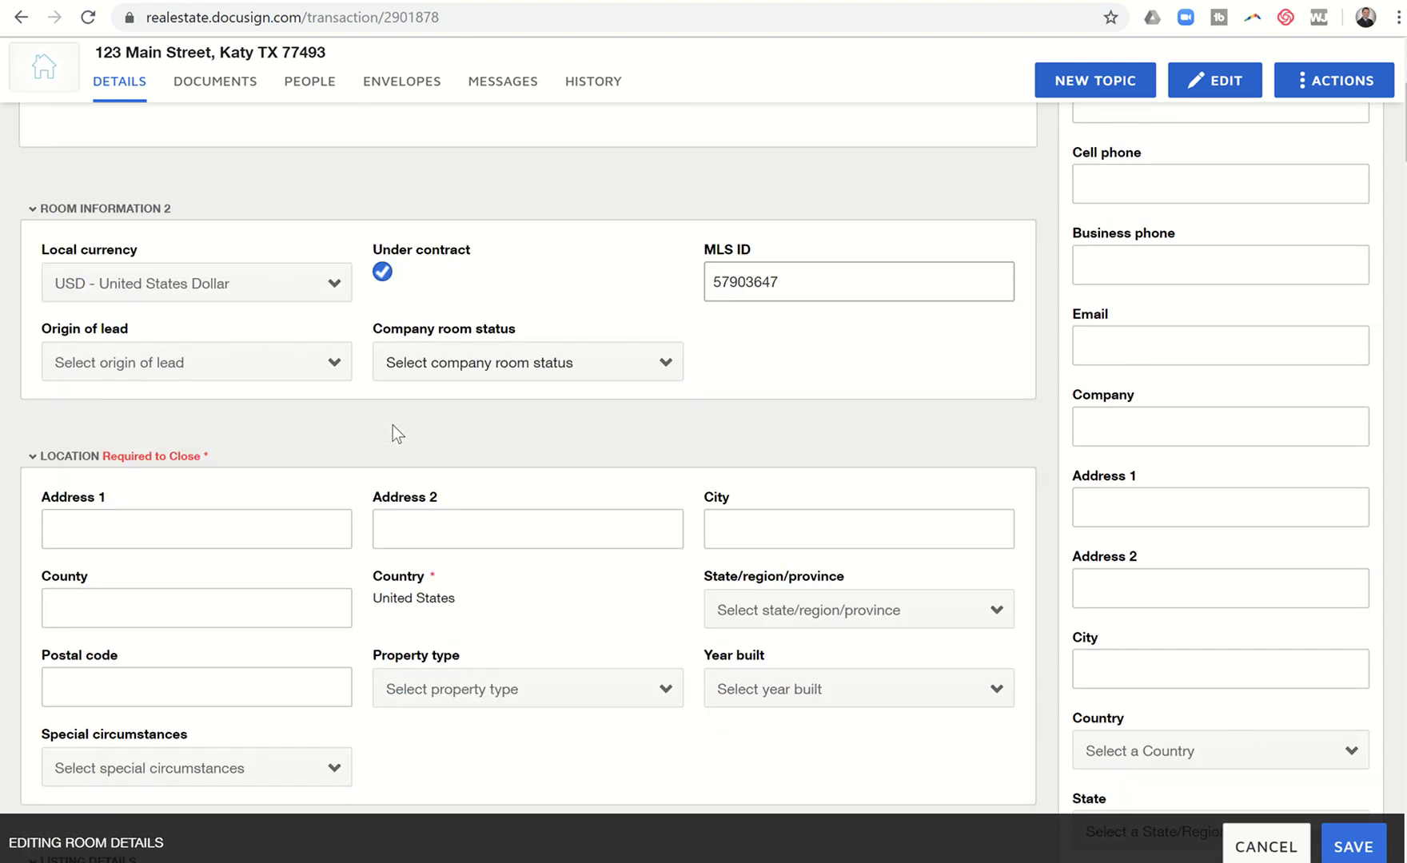
{"action": "left_click", "coordinate": [300, 314]}
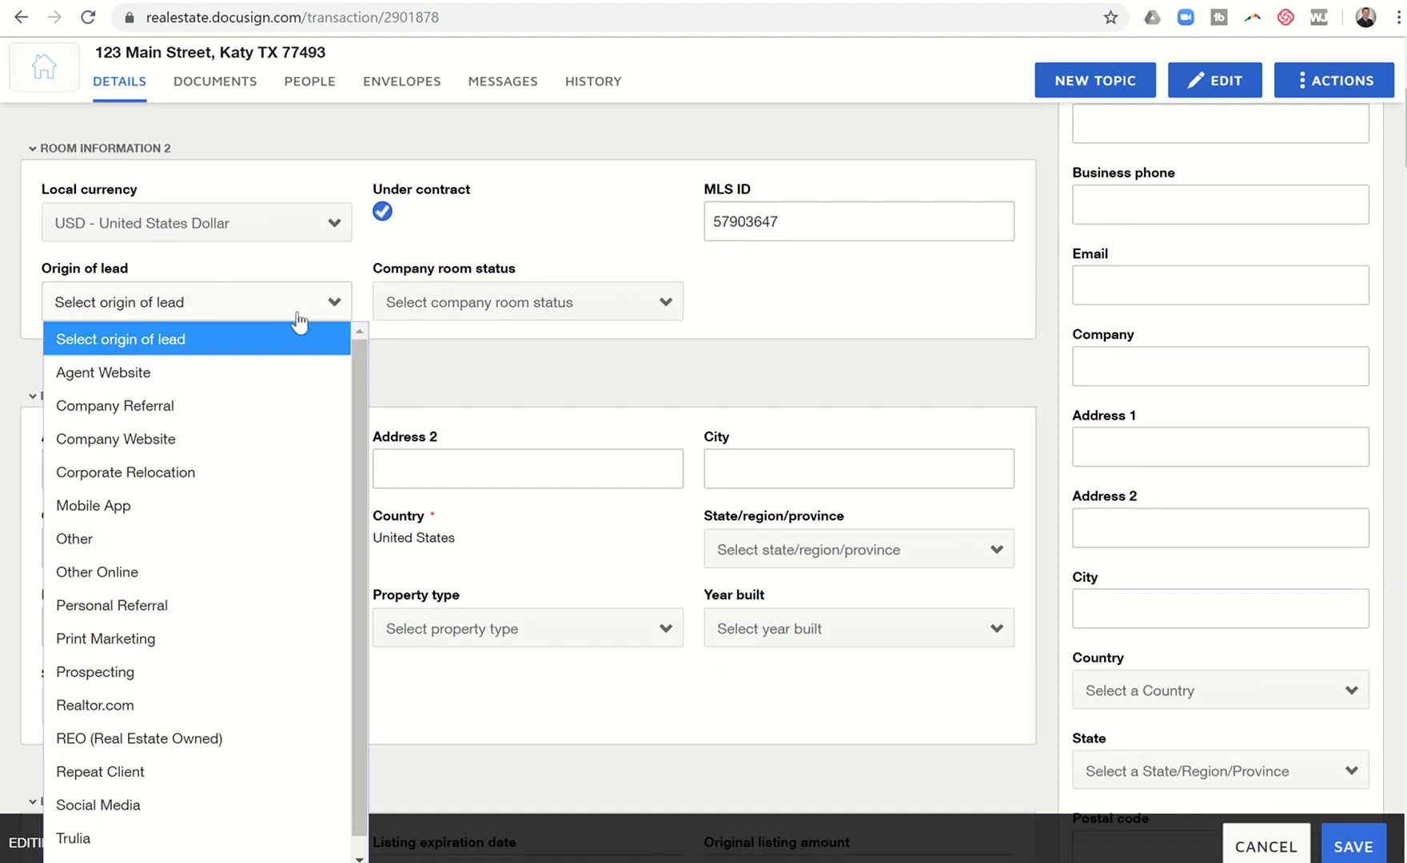
{"action": "key", "text": "s"}
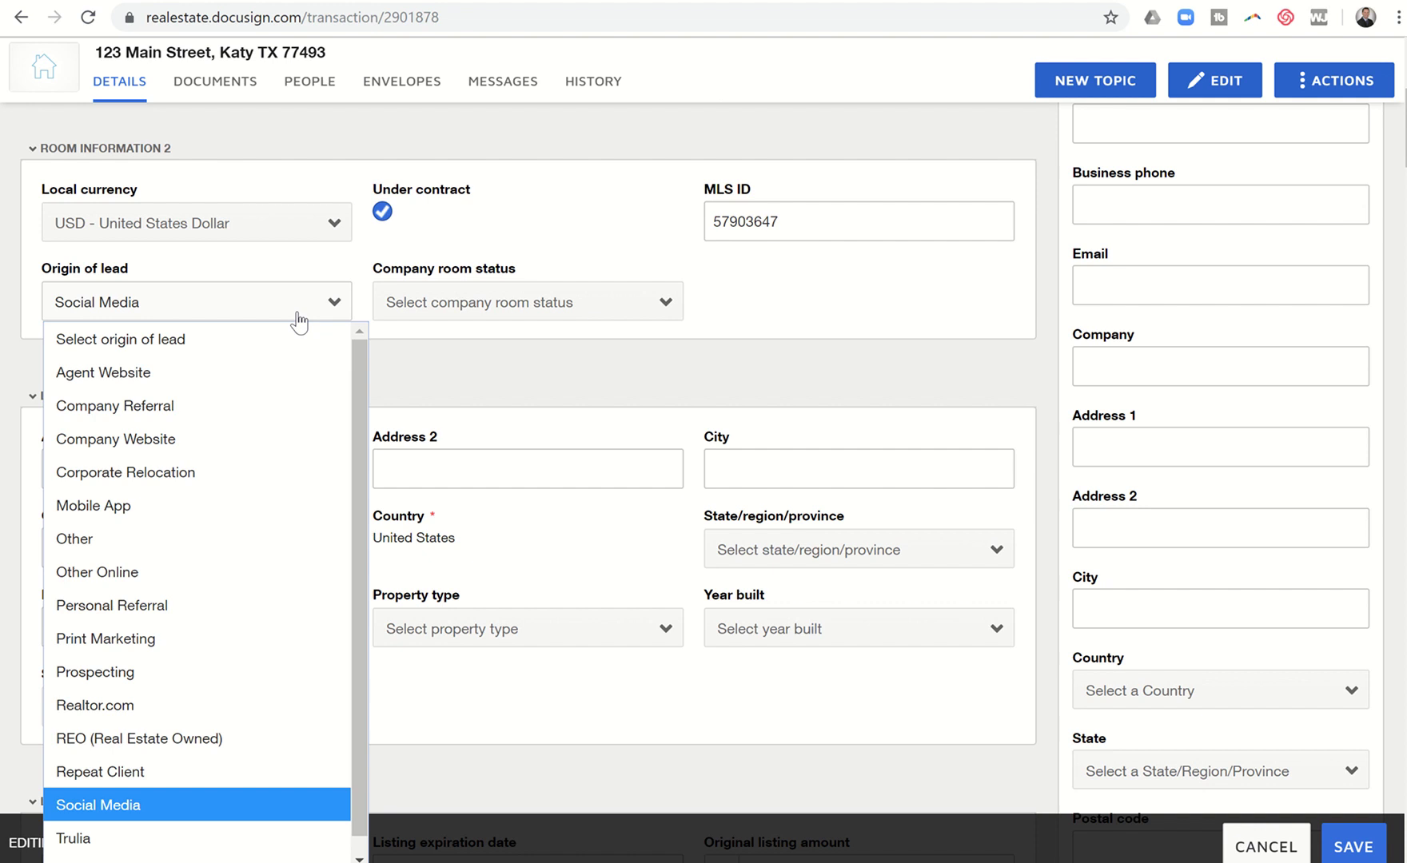
{"action": "scroll", "coordinate": [264, 628], "scroll_direction": "down", "scroll_amount": 1}
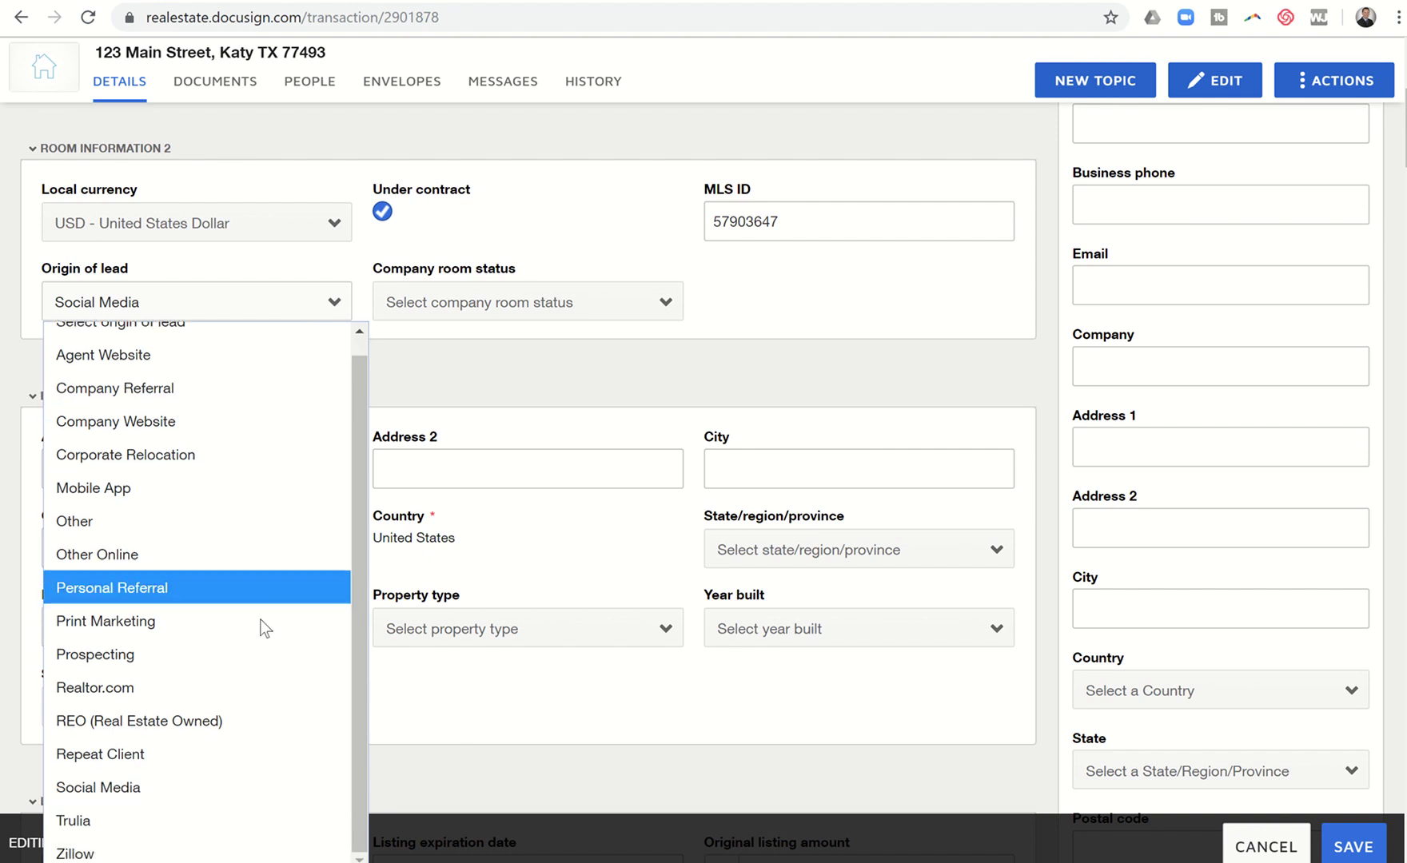
{"action": "scroll", "coordinate": [264, 628], "scroll_direction": "up", "scroll_amount": 1}
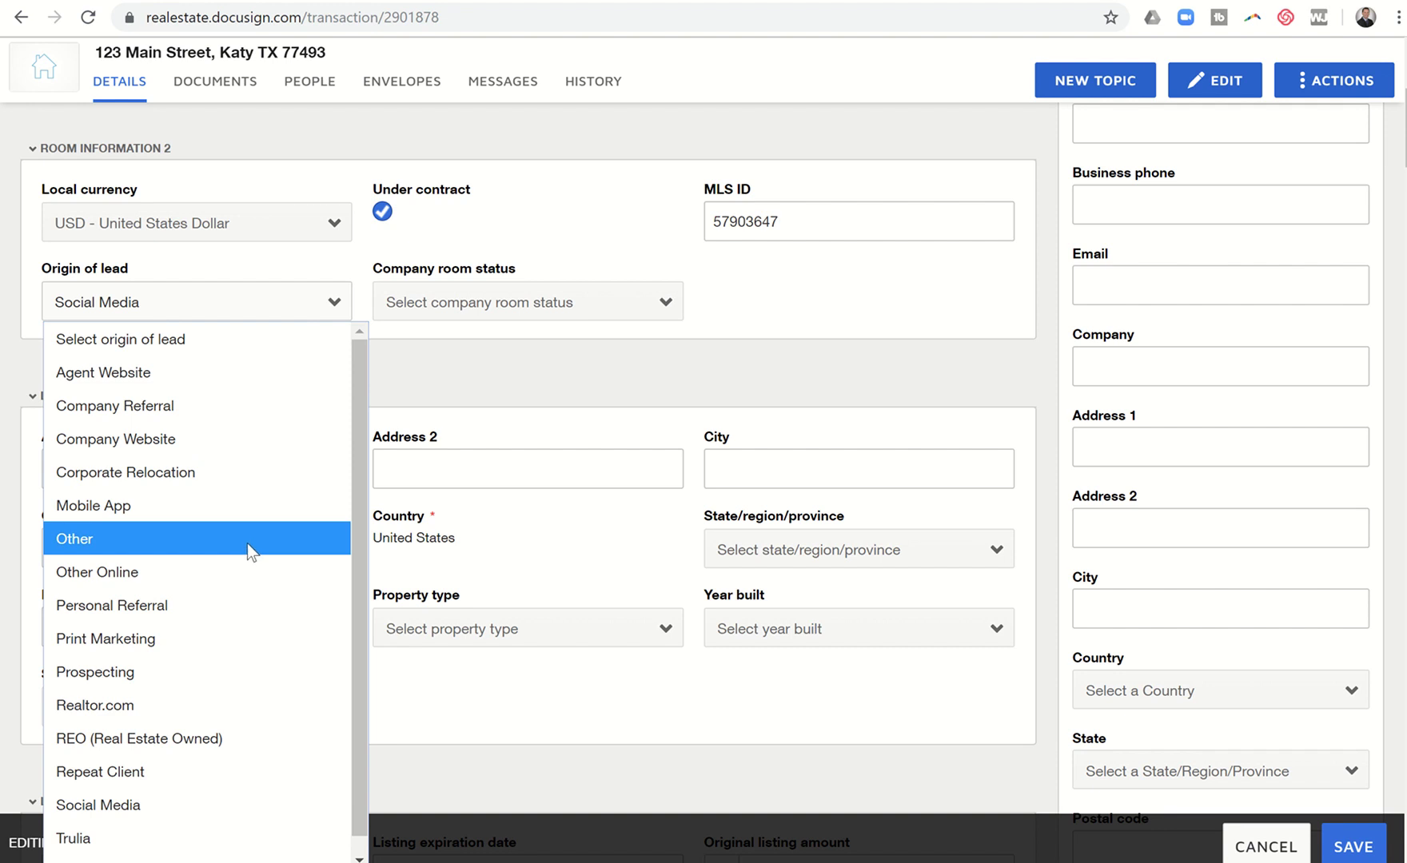
{"action": "left_click", "coordinate": [251, 550]}
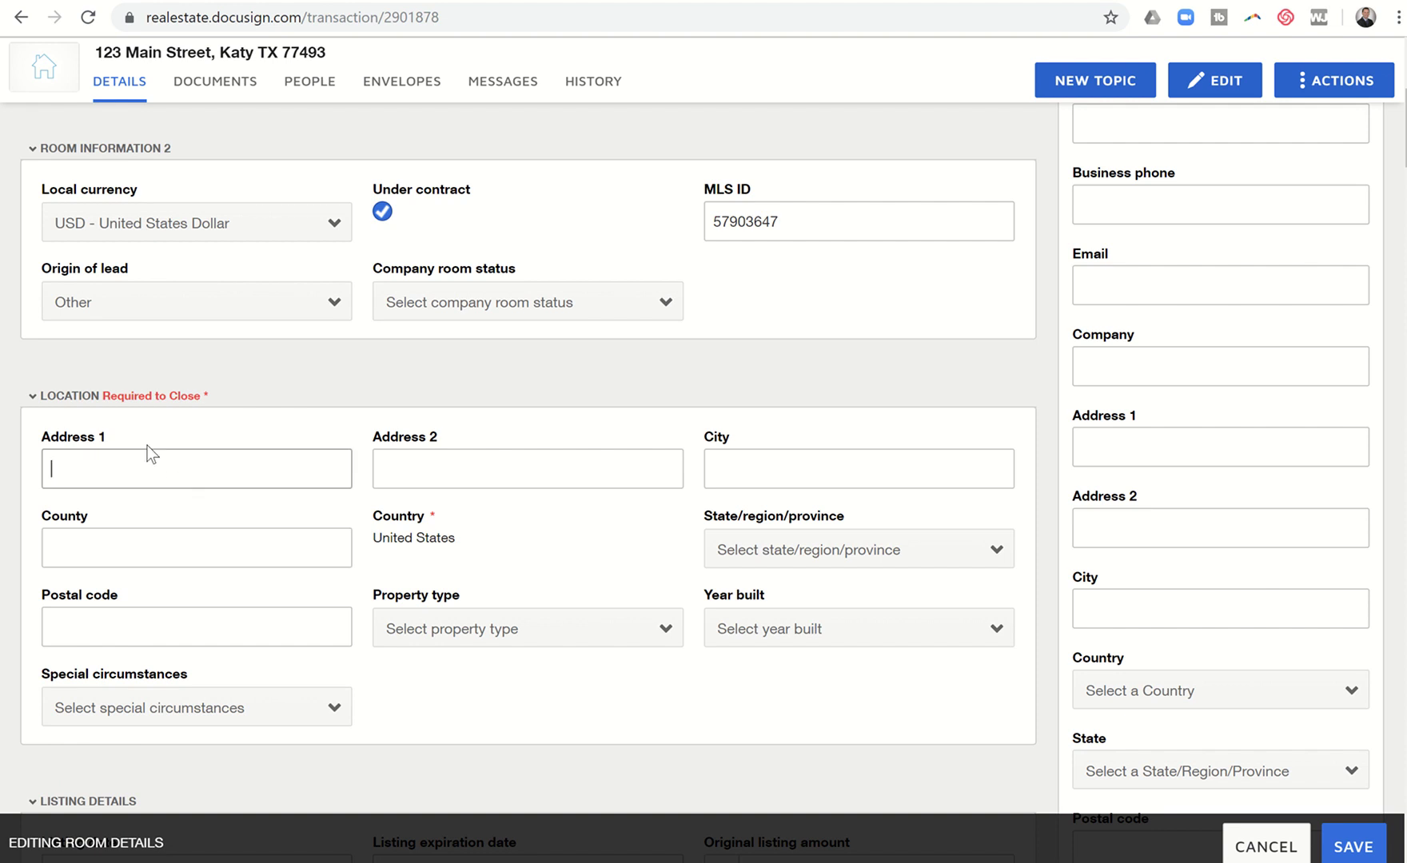
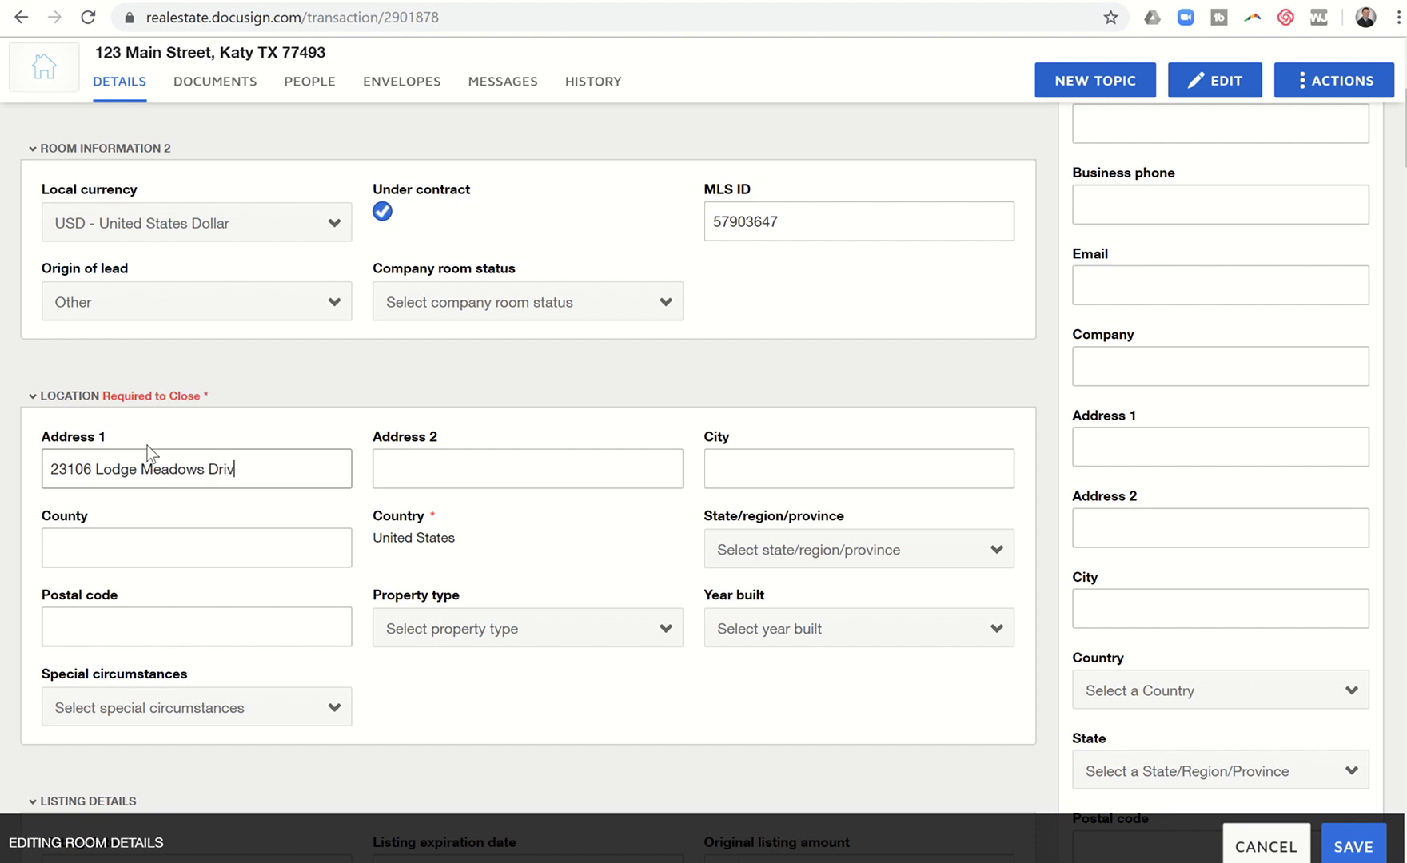
{"action": "key", "text": "Tab"}
{"action": "key", "text": "Tab"}
{"action": "type", "text": "Katy"}
{"action": "key", "text": "Tab"}
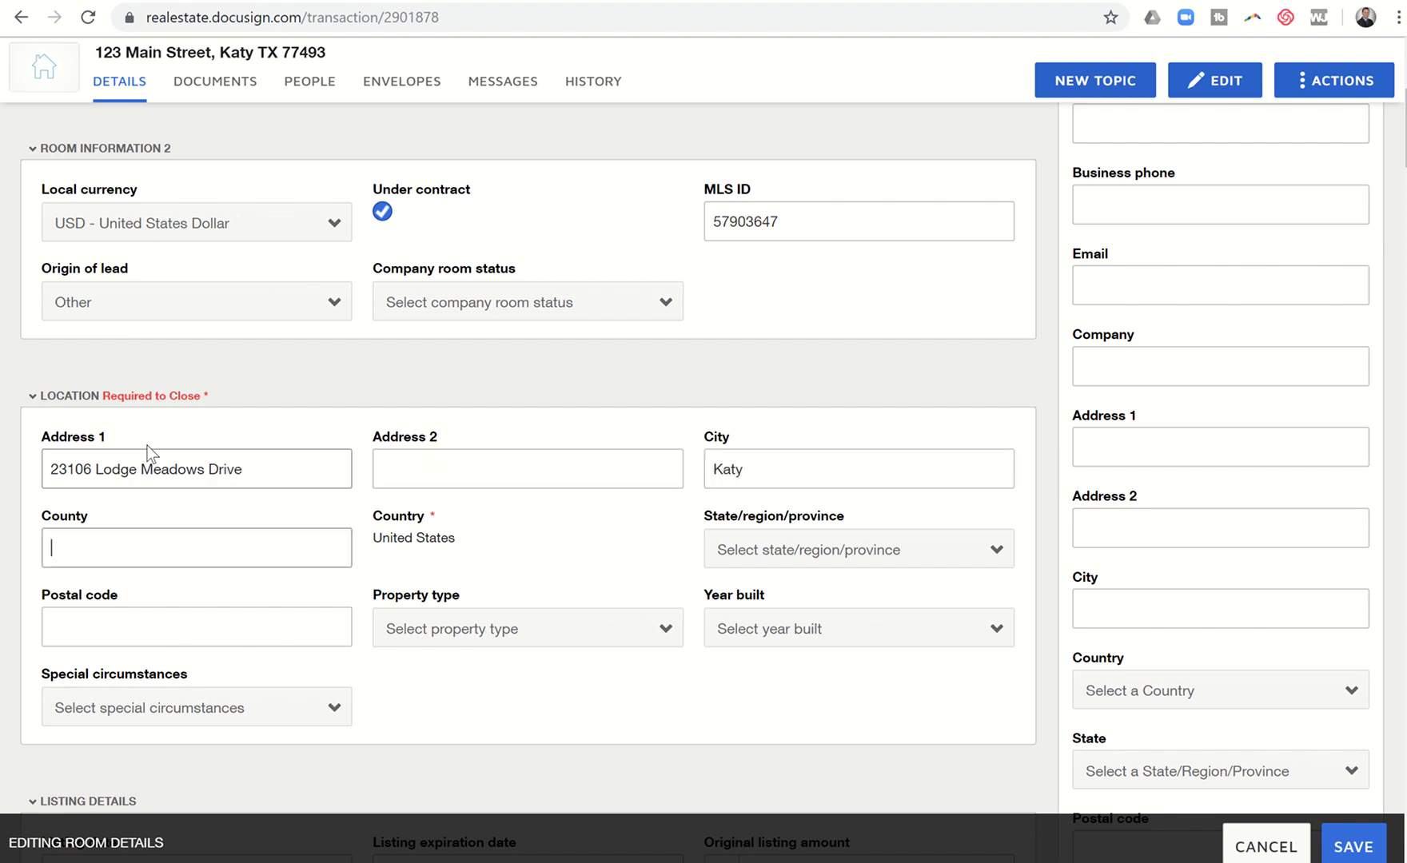
{"action": "type", "text": "Fort Bend"}
{"action": "left_click", "coordinate": [147, 445]}
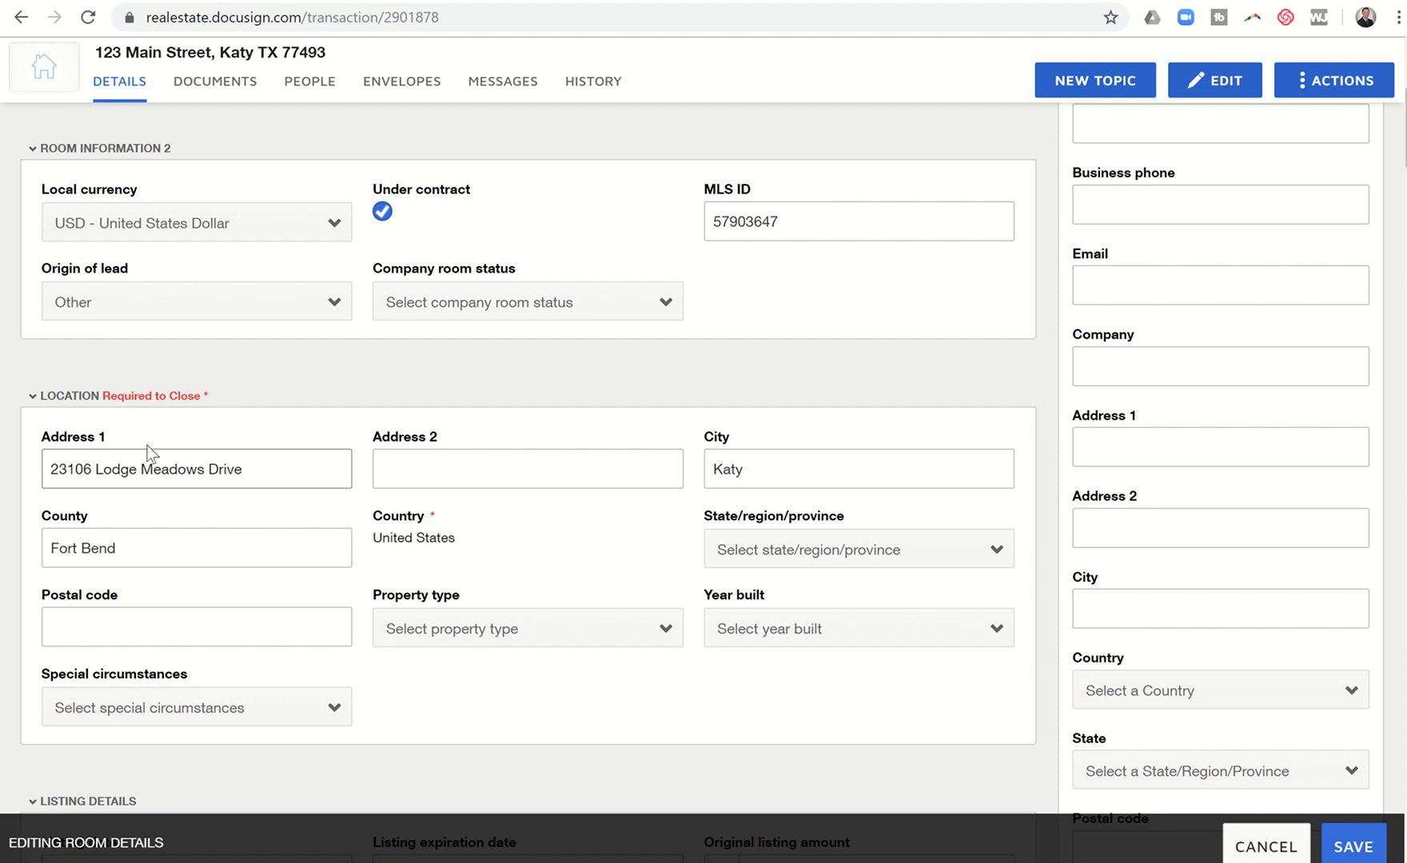
{"action": "left_click", "coordinate": [729, 549]}
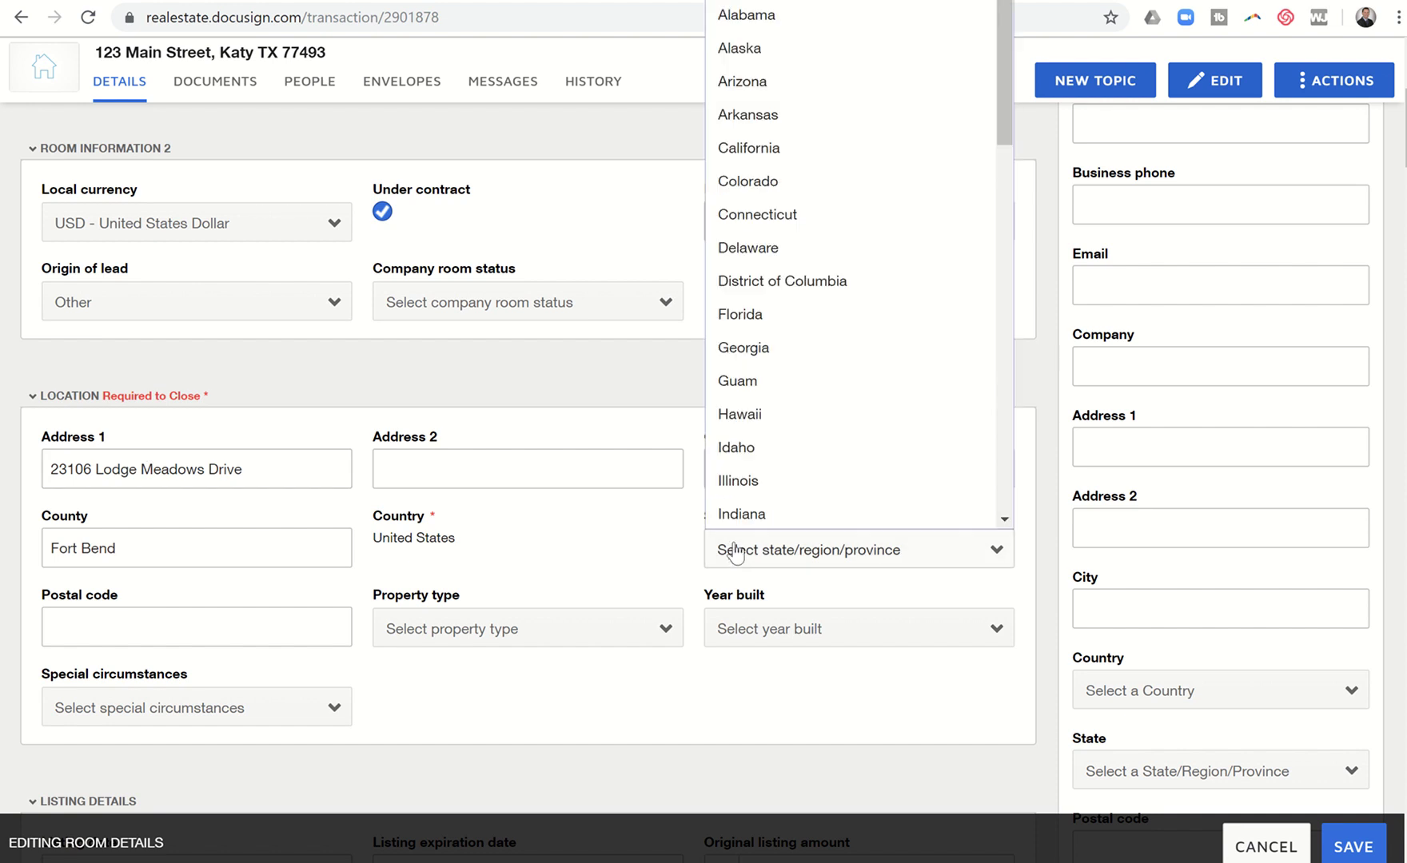
{"action": "scroll", "coordinate": [759, 471], "scroll_direction": "down", "scroll_amount": 1}
{"action": "scroll", "coordinate": [764, 460], "scroll_direction": "down", "scroll_amount": 9}
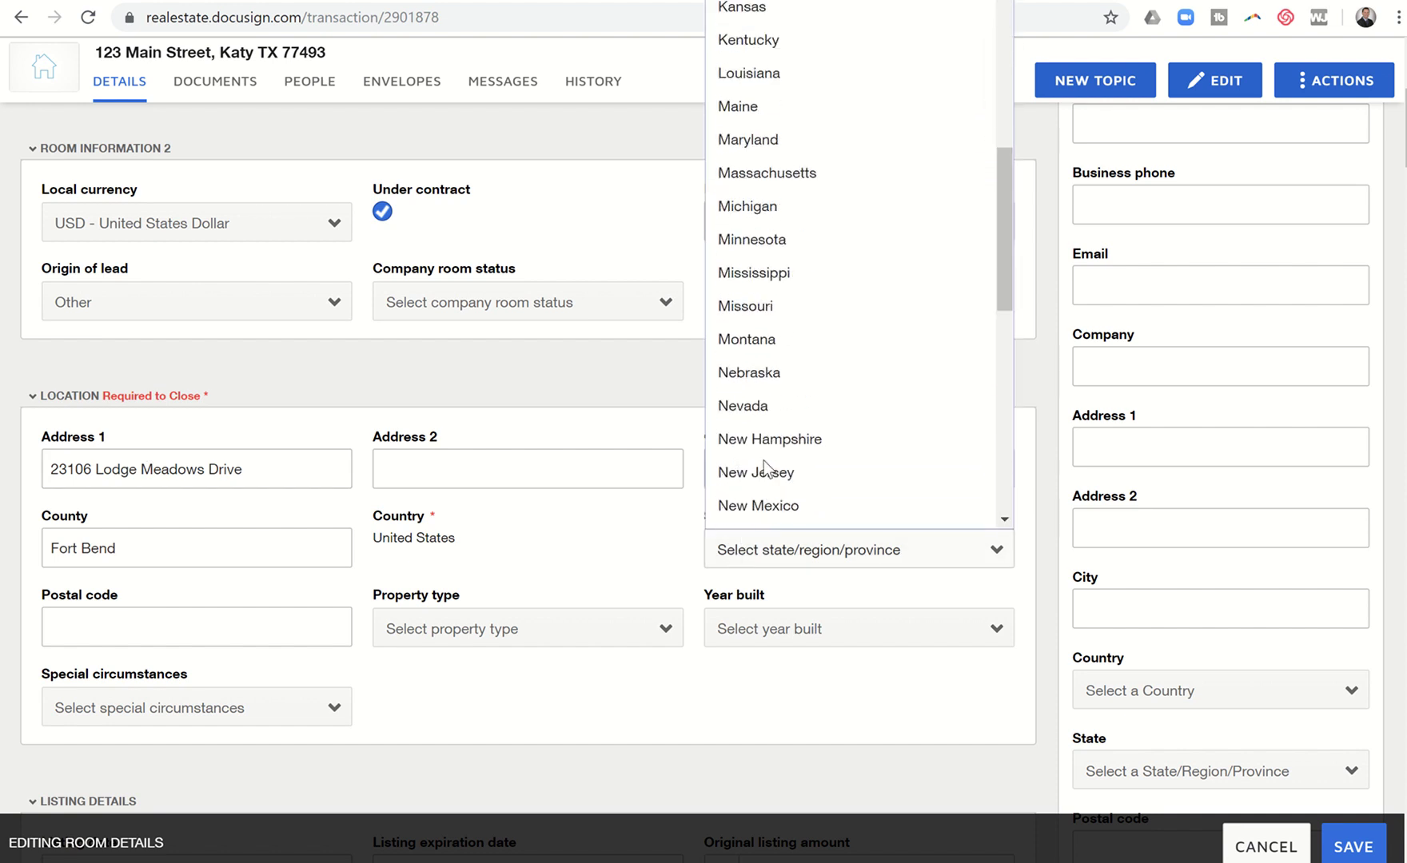
{"action": "scroll", "coordinate": [764, 460], "scroll_direction": "down", "scroll_amount": 1}
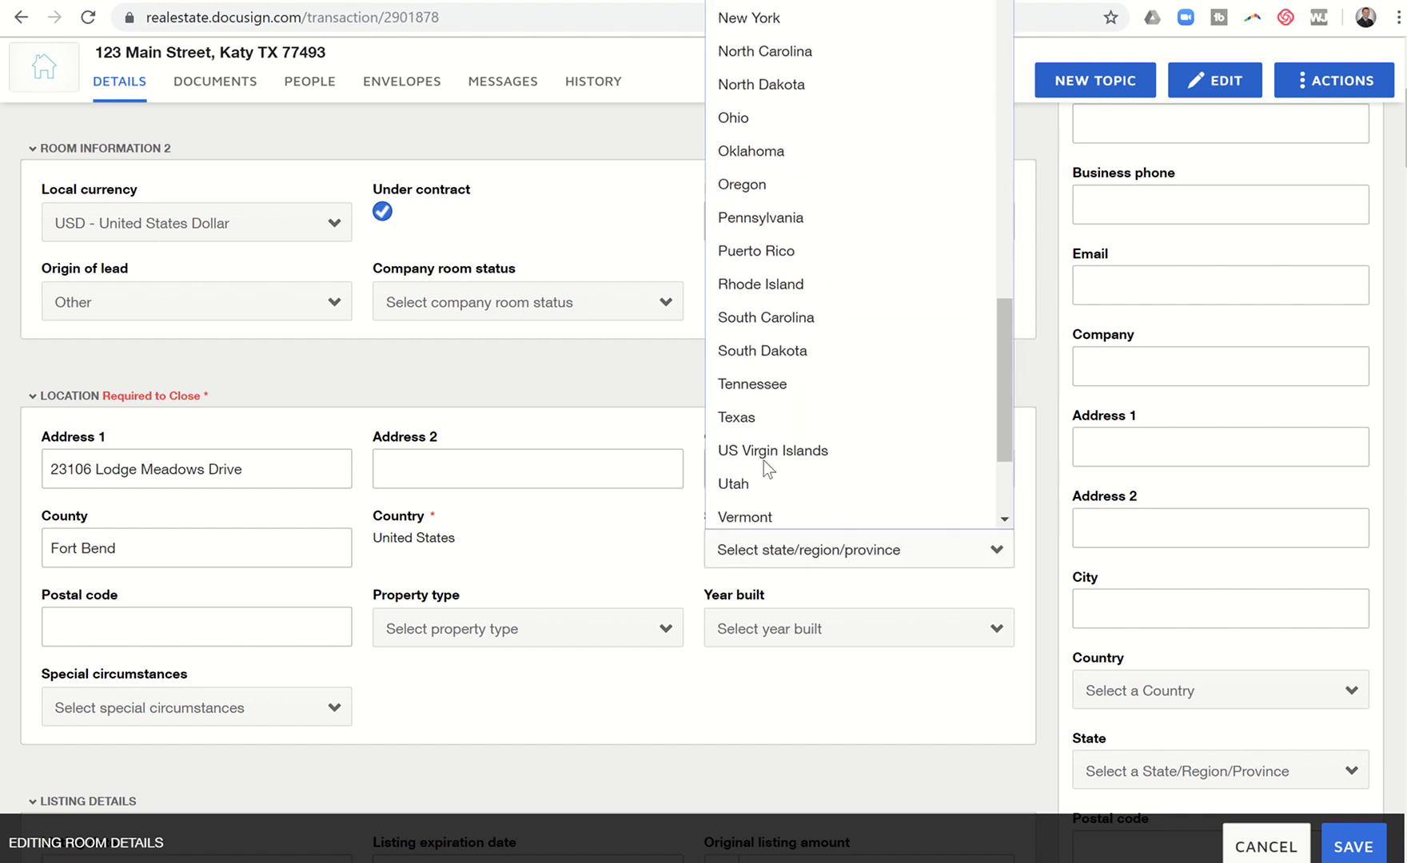
{"action": "left_click", "coordinate": [750, 420]}
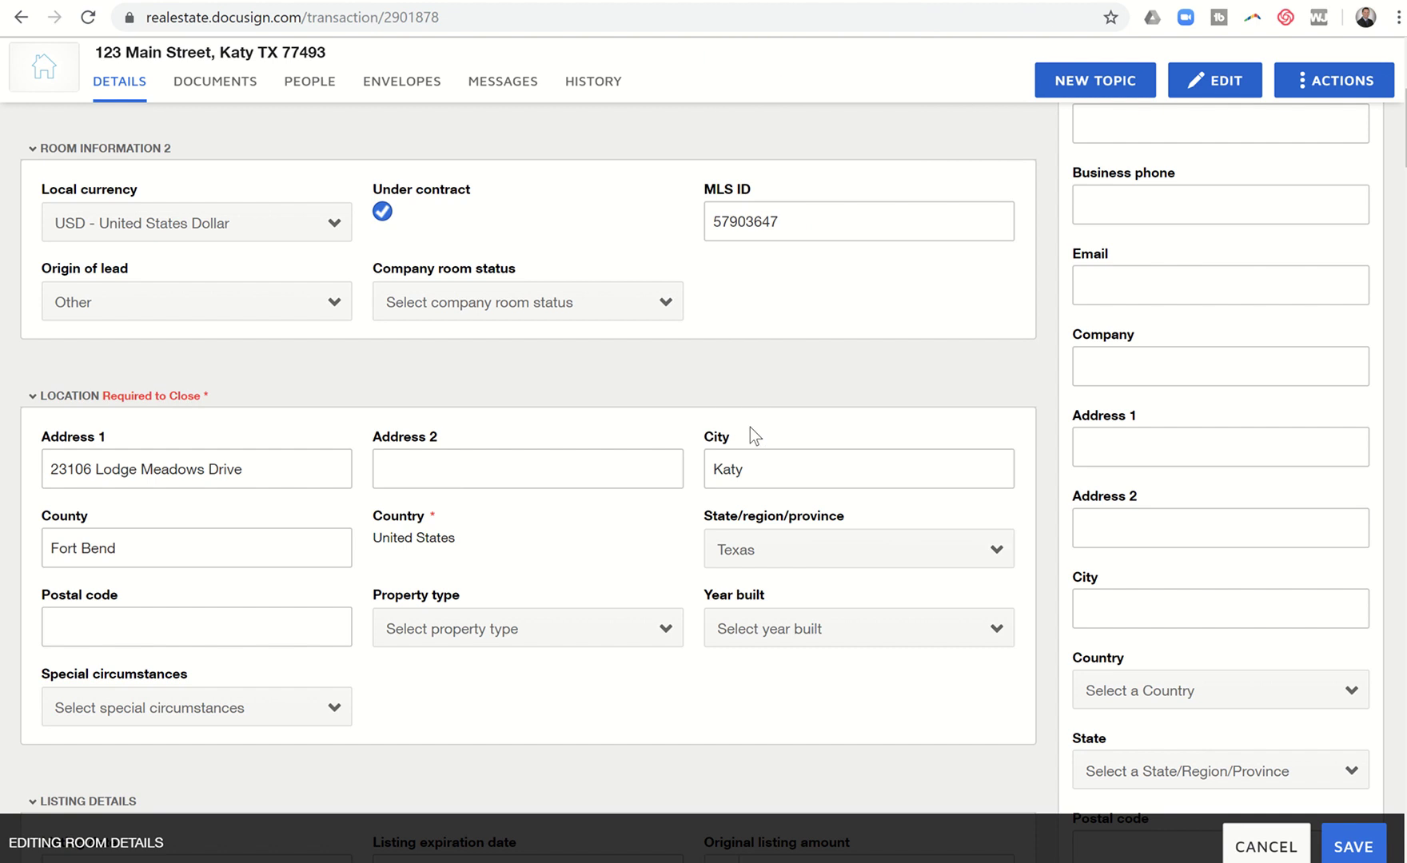
{"action": "left_click", "coordinate": [207, 623]}
{"action": "type", "text": "77494"}
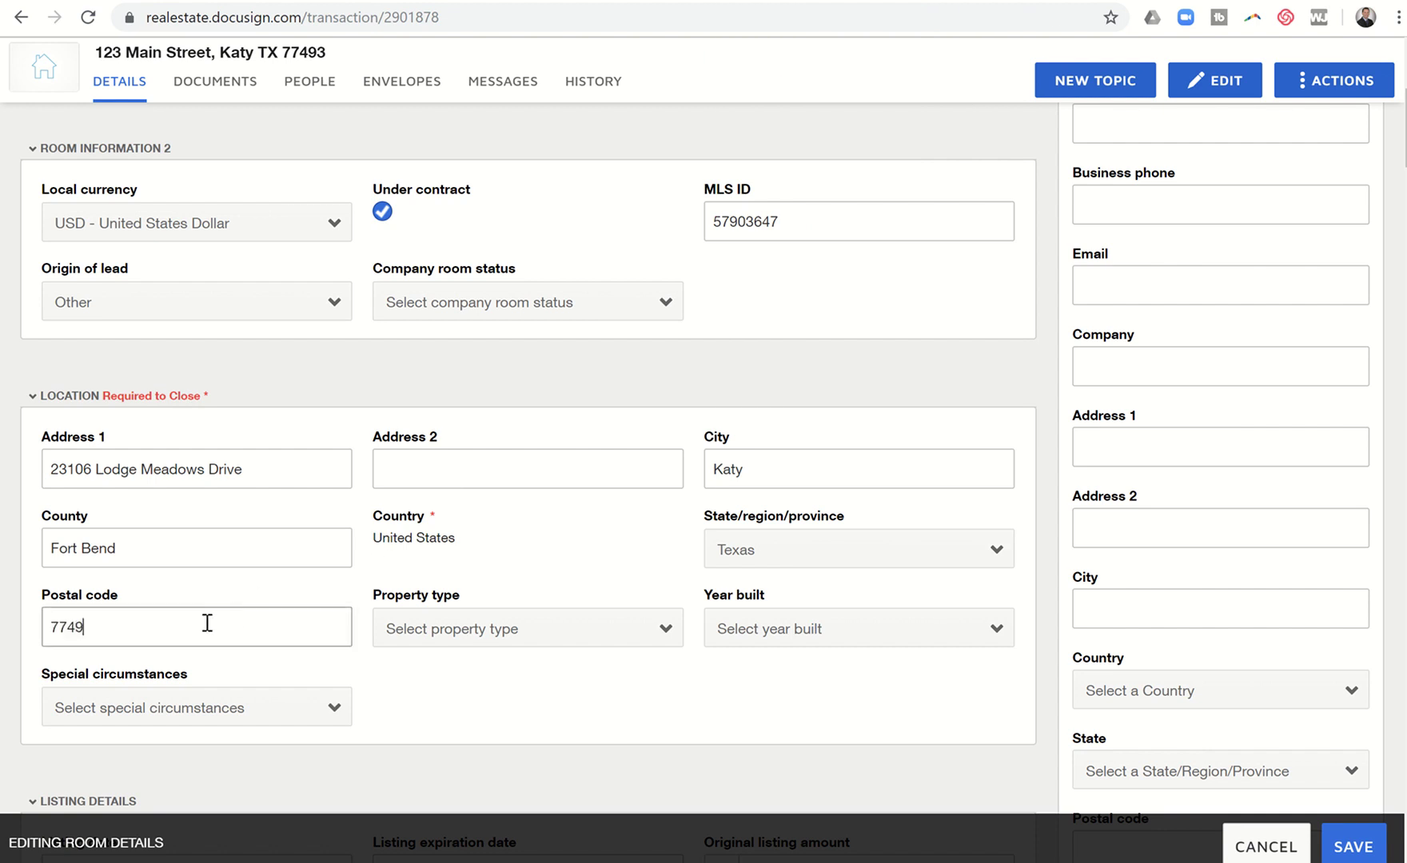
Step: Set the property type to Residential Attached and year built to 1995
{"action": "left_click", "coordinate": [444, 631]}
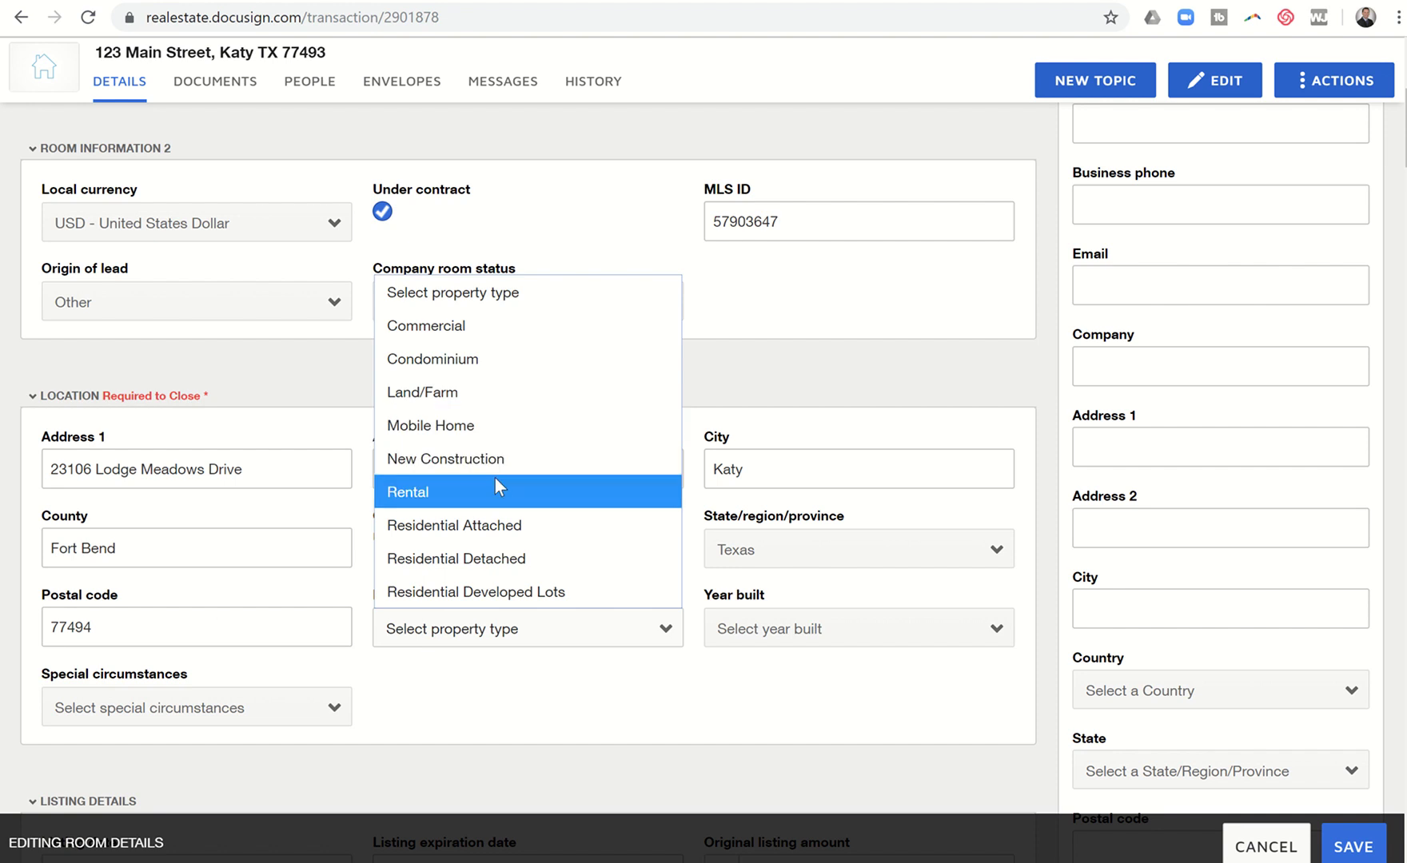
{"action": "left_click", "coordinate": [498, 532]}
{"action": "left_click", "coordinate": [761, 636]}
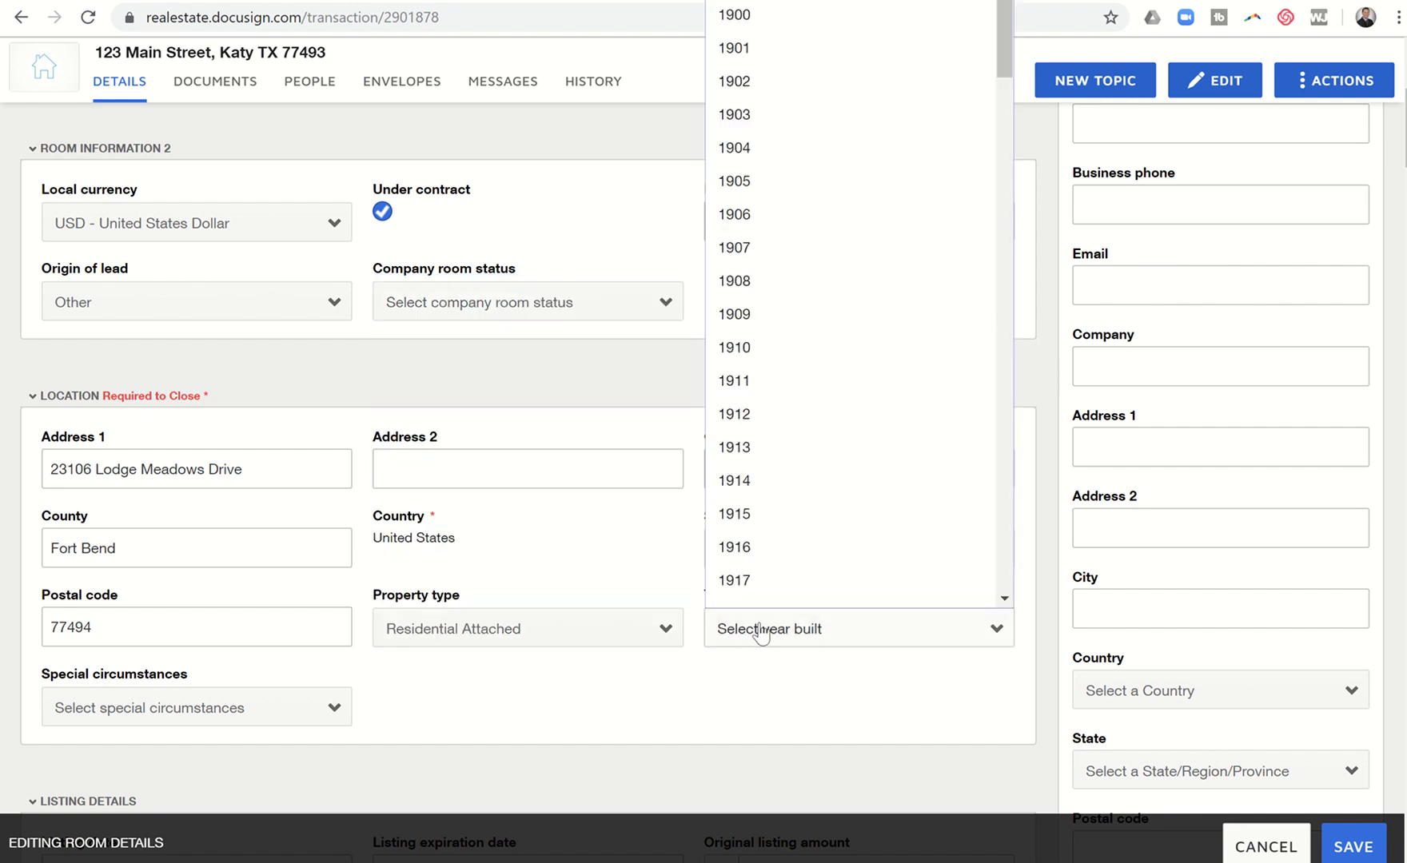
{"action": "scroll", "coordinate": [796, 470], "scroll_direction": "down", "scroll_amount": 20}
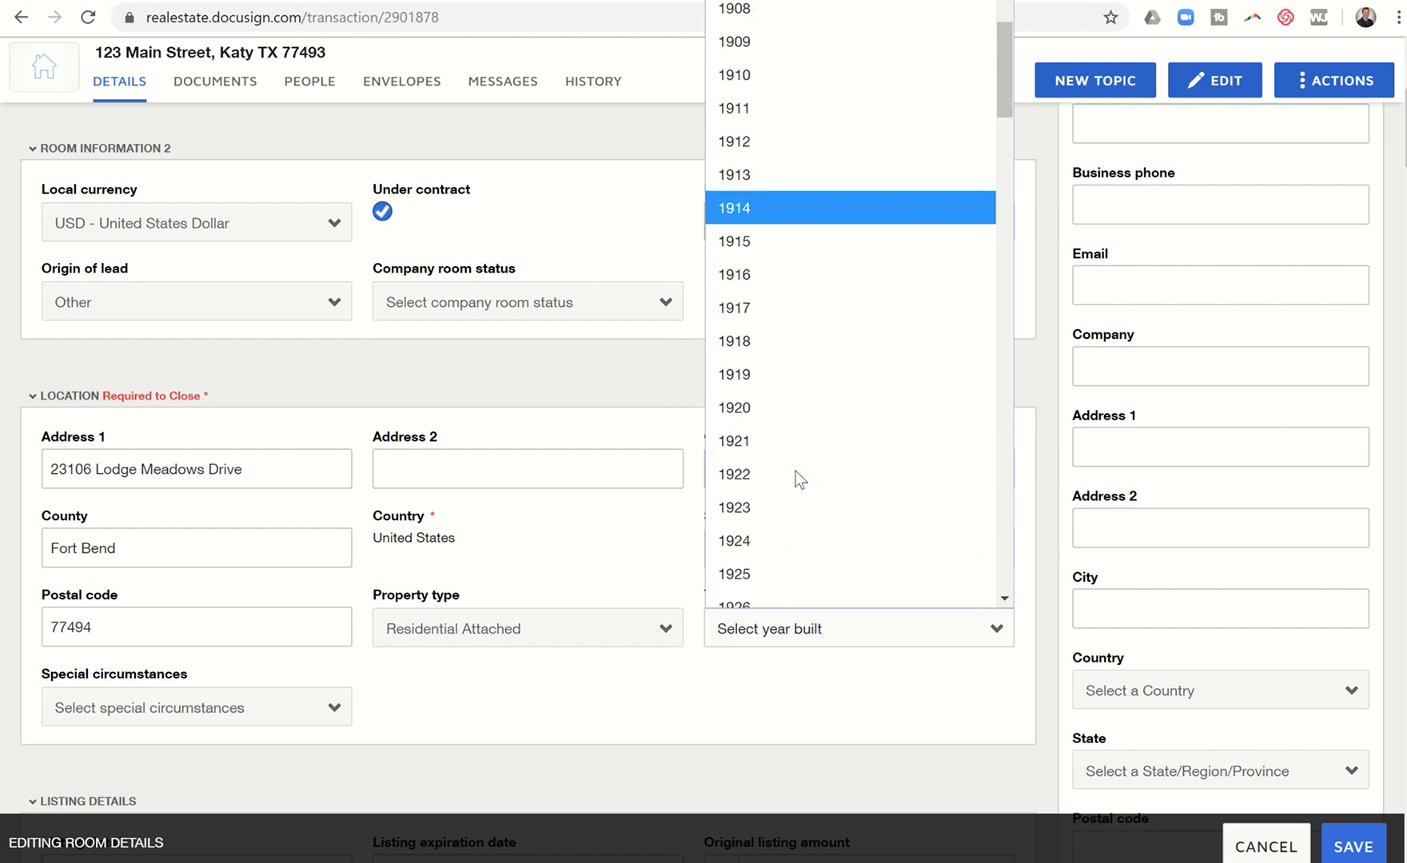
{"action": "scroll", "coordinate": [797, 470], "scroll_direction": "down", "scroll_amount": 6}
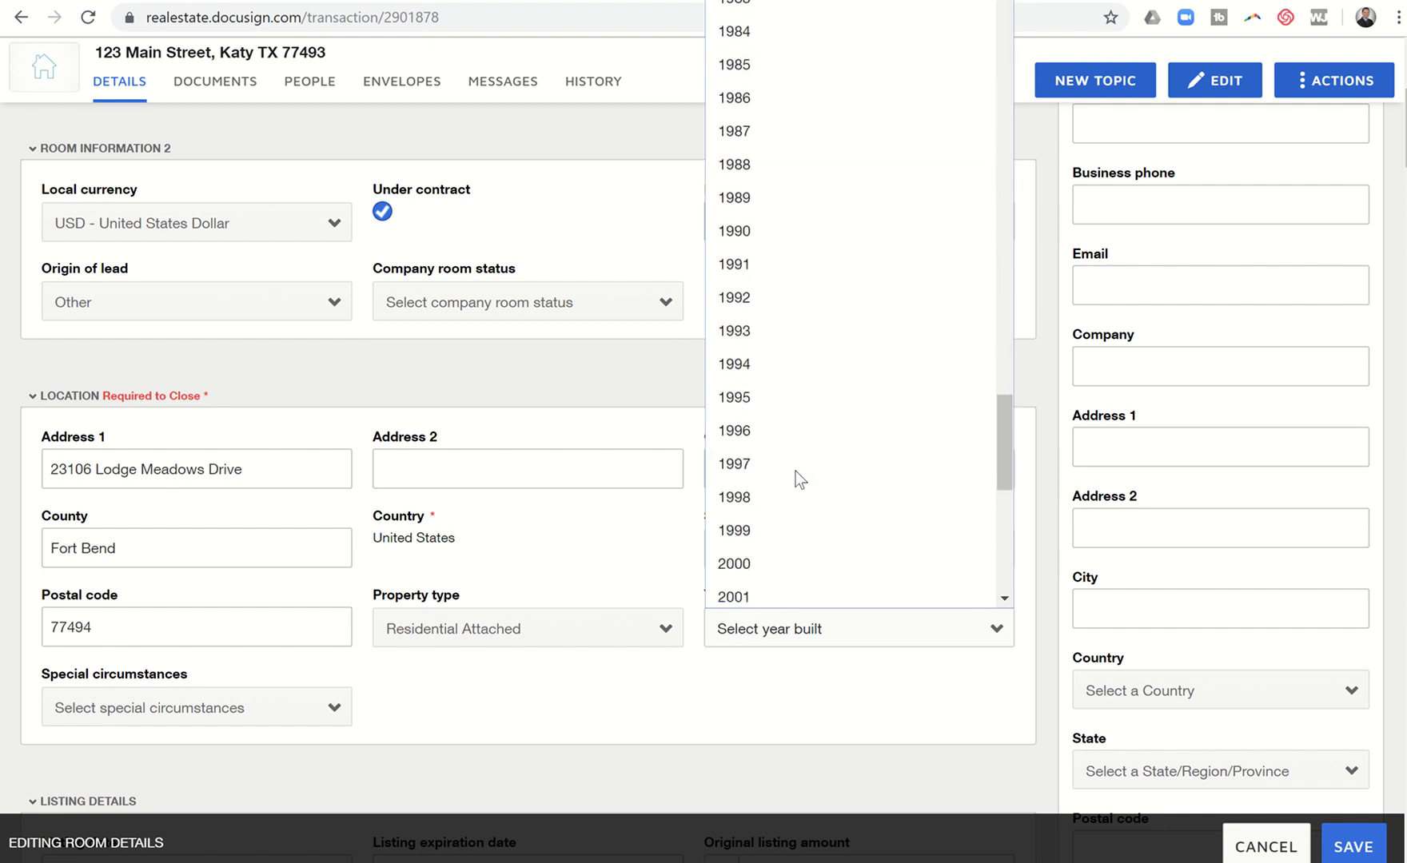
{"action": "left_click", "coordinate": [751, 417]}
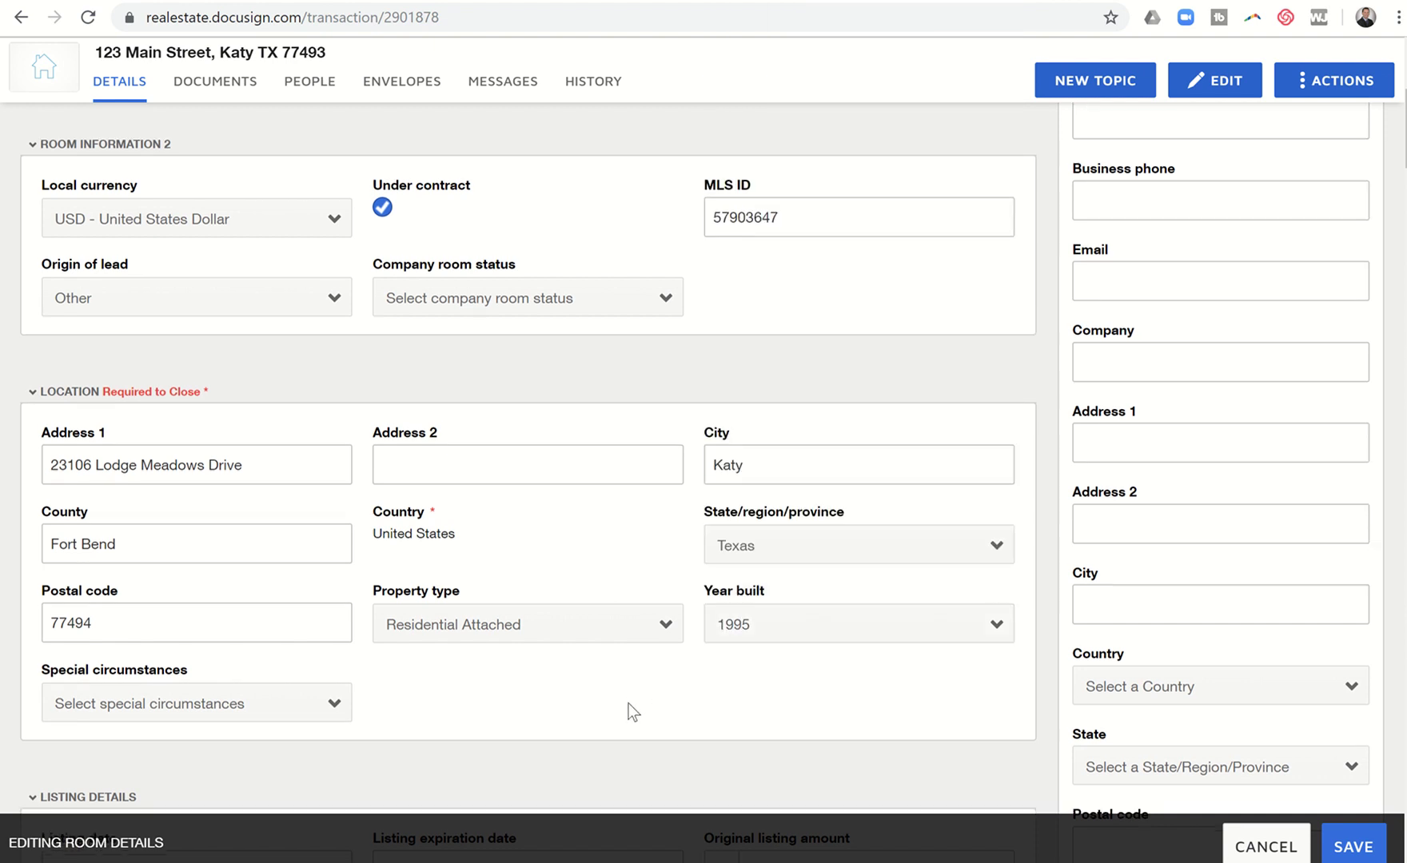
Step: Set the listing date to 12/01/2019 and listing expiration to 6/30/2020
{"action": "scroll", "coordinate": [628, 703], "scroll_direction": "down", "scroll_amount": 5}
{"action": "scroll", "coordinate": [629, 703], "scroll_direction": "down", "scroll_amount": 1}
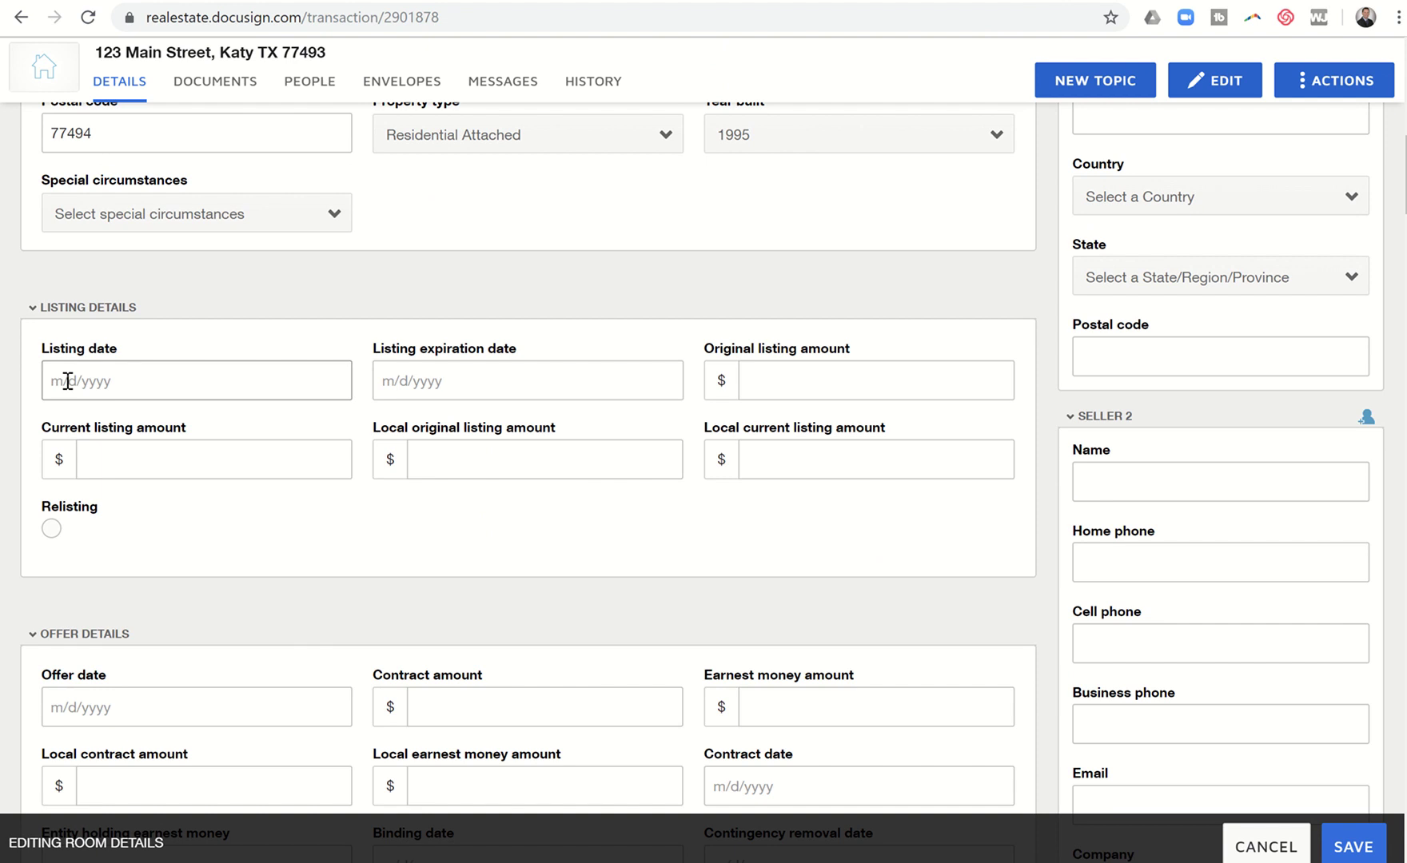
{"action": "left_click", "coordinate": [67, 380]}
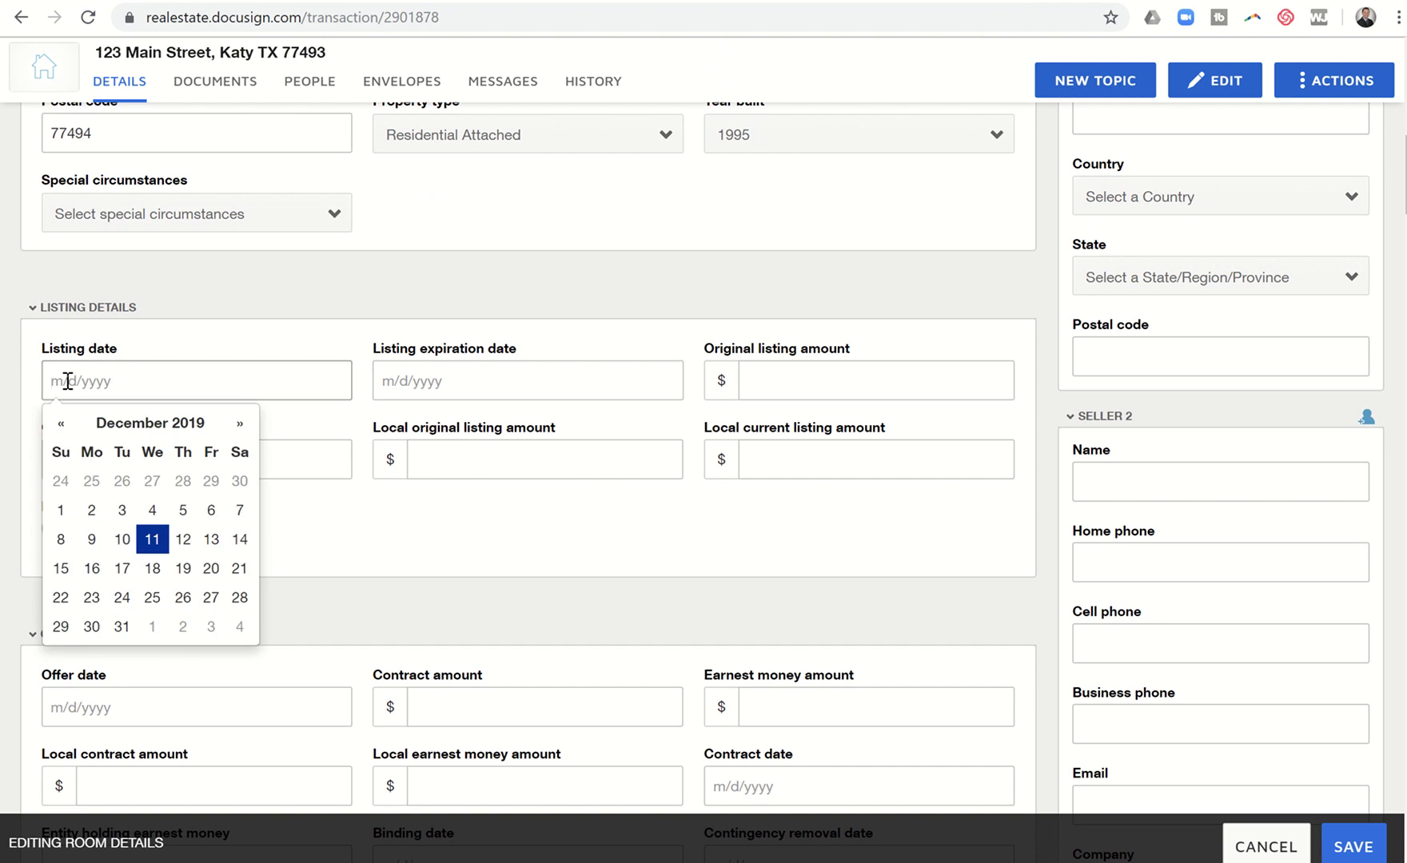
{"action": "type", "text": "12/01/2019"}
{"action": "key", "text": "Tab"}
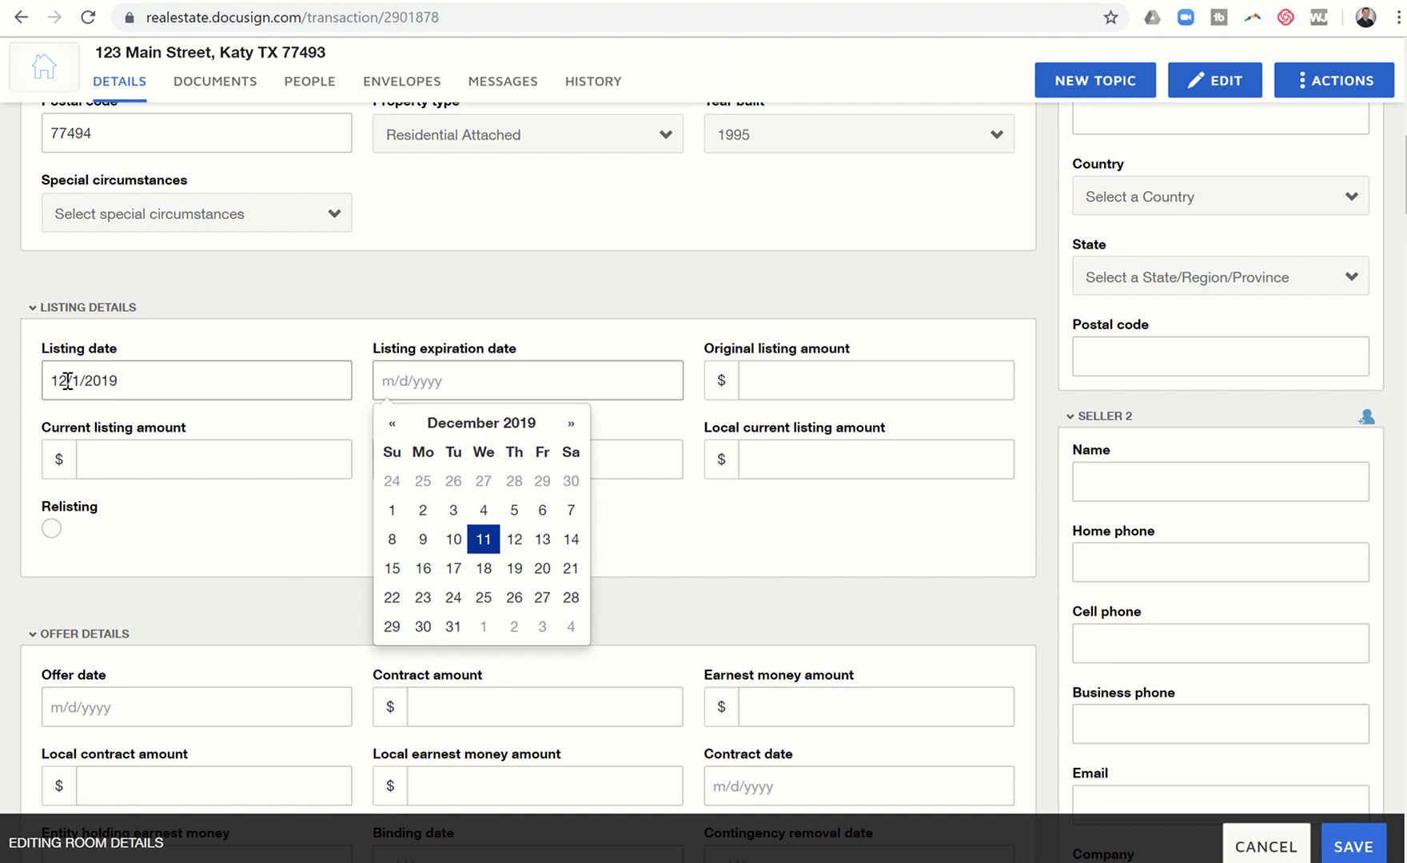
{"action": "type", "text": "6/30/2020"}
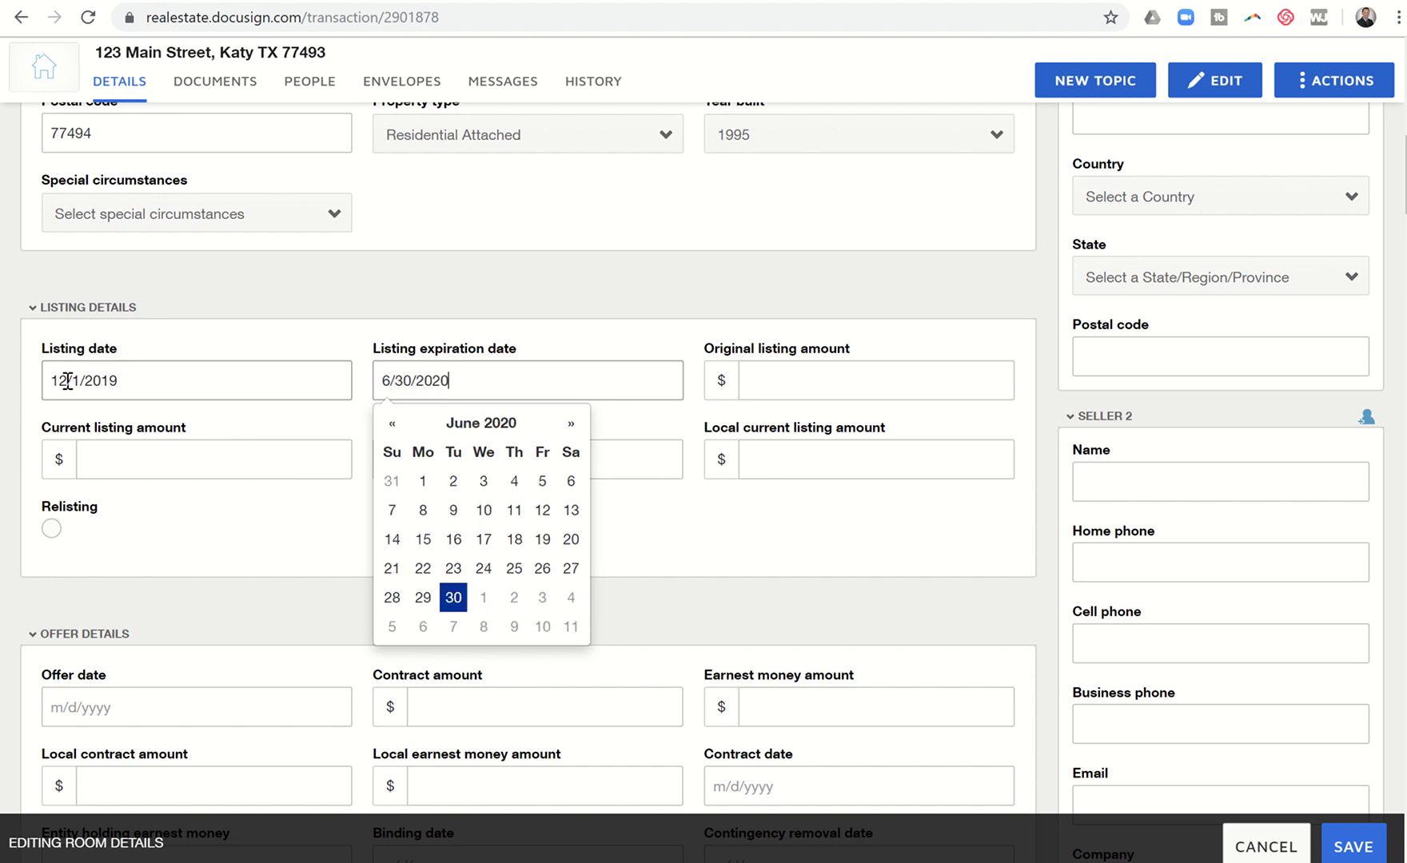
{"action": "key", "text": "Tab"}
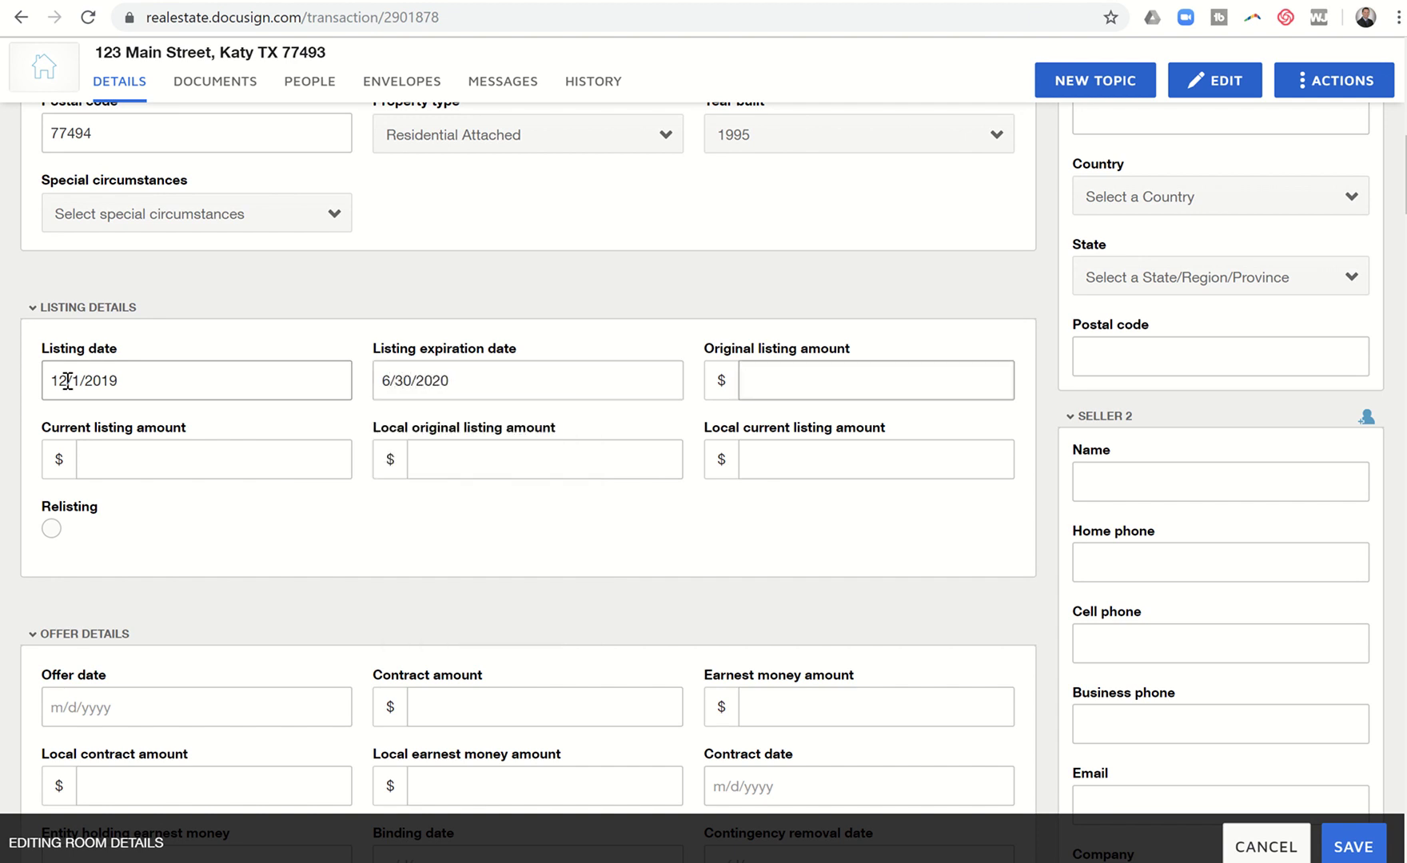
Step: Enter 335000 as both the original and current listing amounts
{"action": "type", "text": "335000"}
{"action": "key", "text": "Tab"}
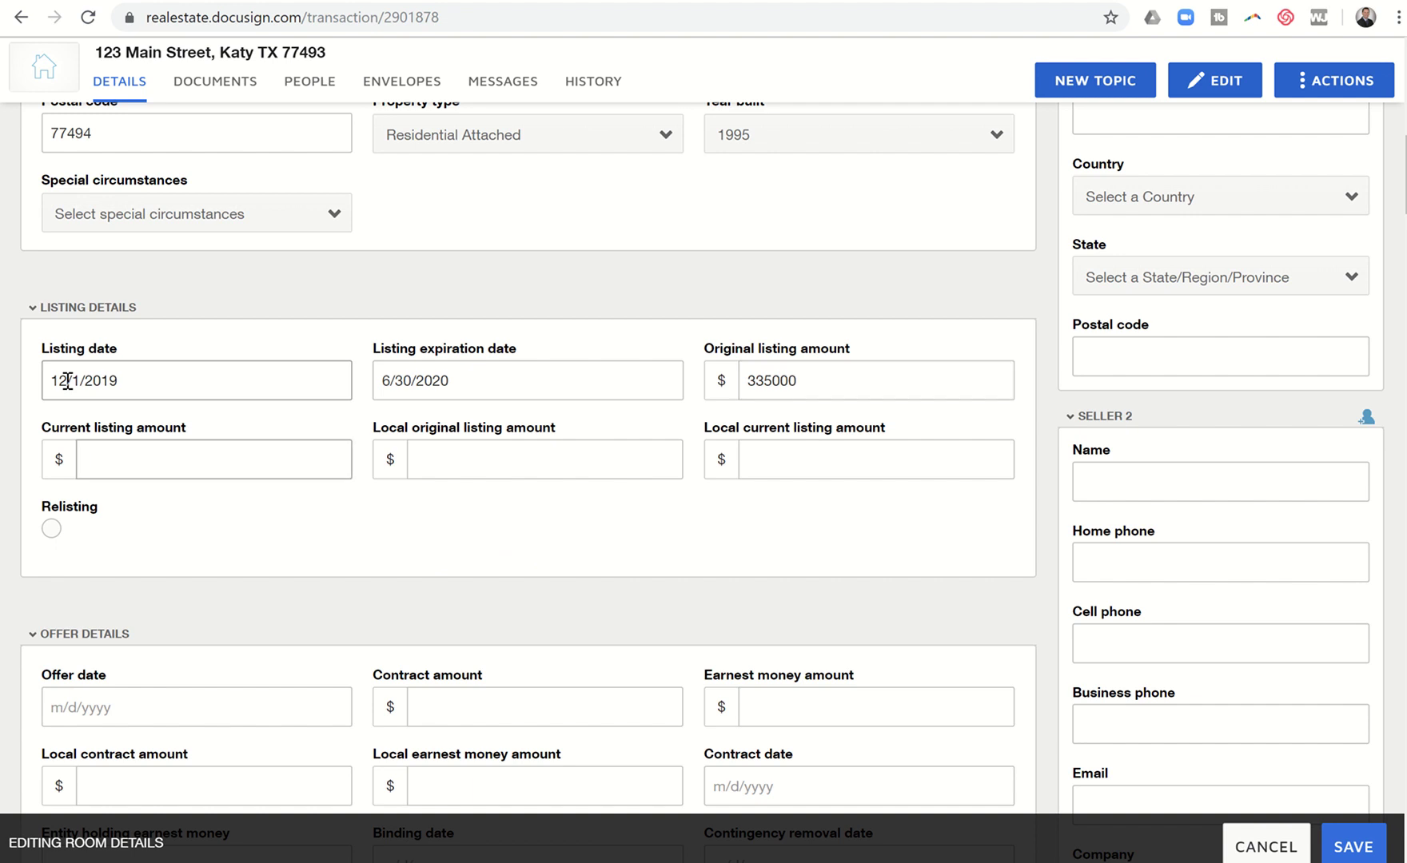
{"action": "type", "text": "335000"}
{"action": "key", "text": "Tab"}
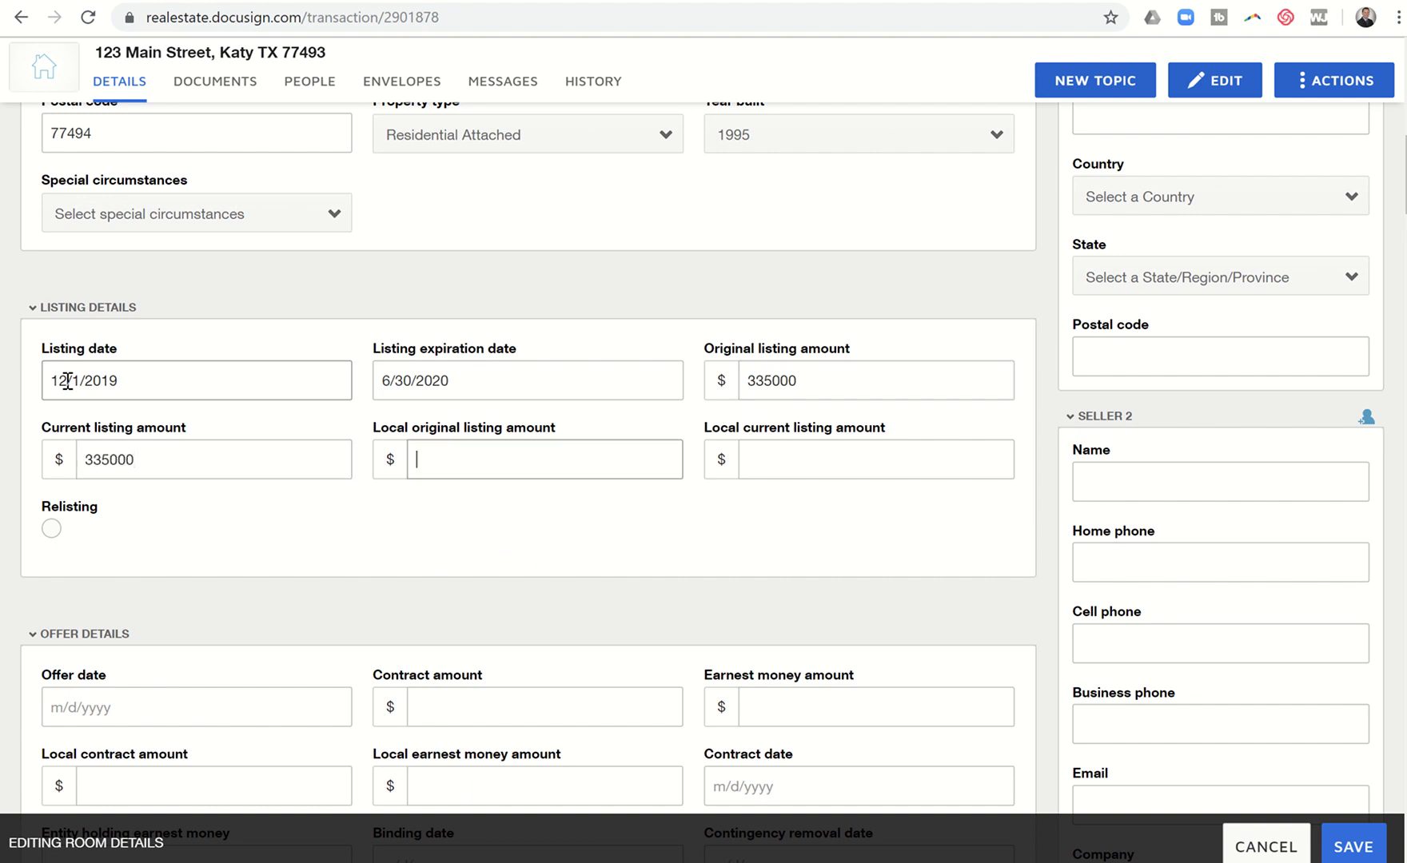
Step: Enter offer date 12/11/2019, contract amount 330000 and earnest money 3300
{"action": "scroll", "coordinate": [67, 381], "scroll_direction": "down", "scroll_amount": 4}
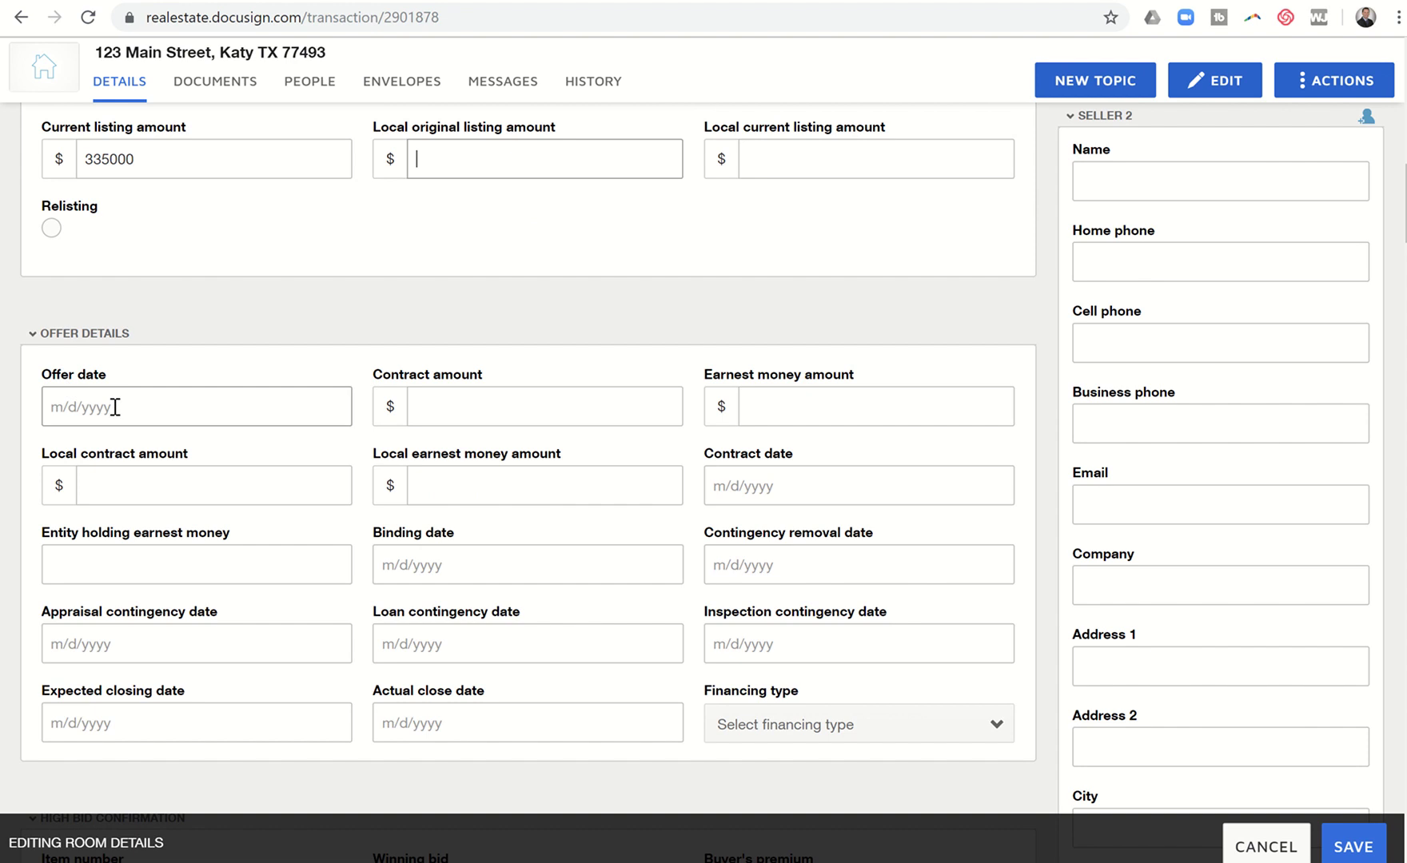
{"action": "left_click", "coordinate": [115, 407]}
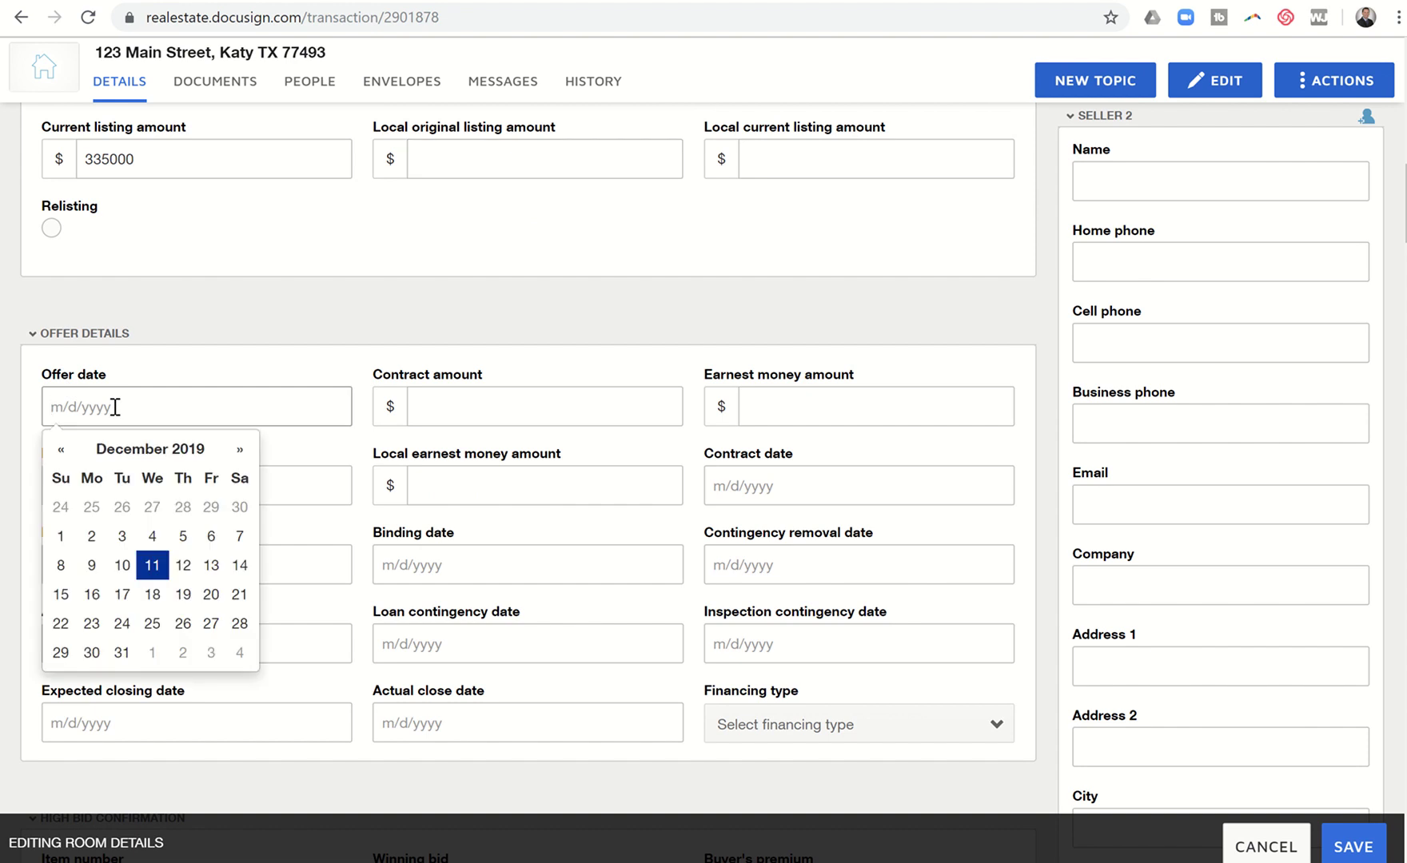
{"action": "type", "text": "12/11/2020"}
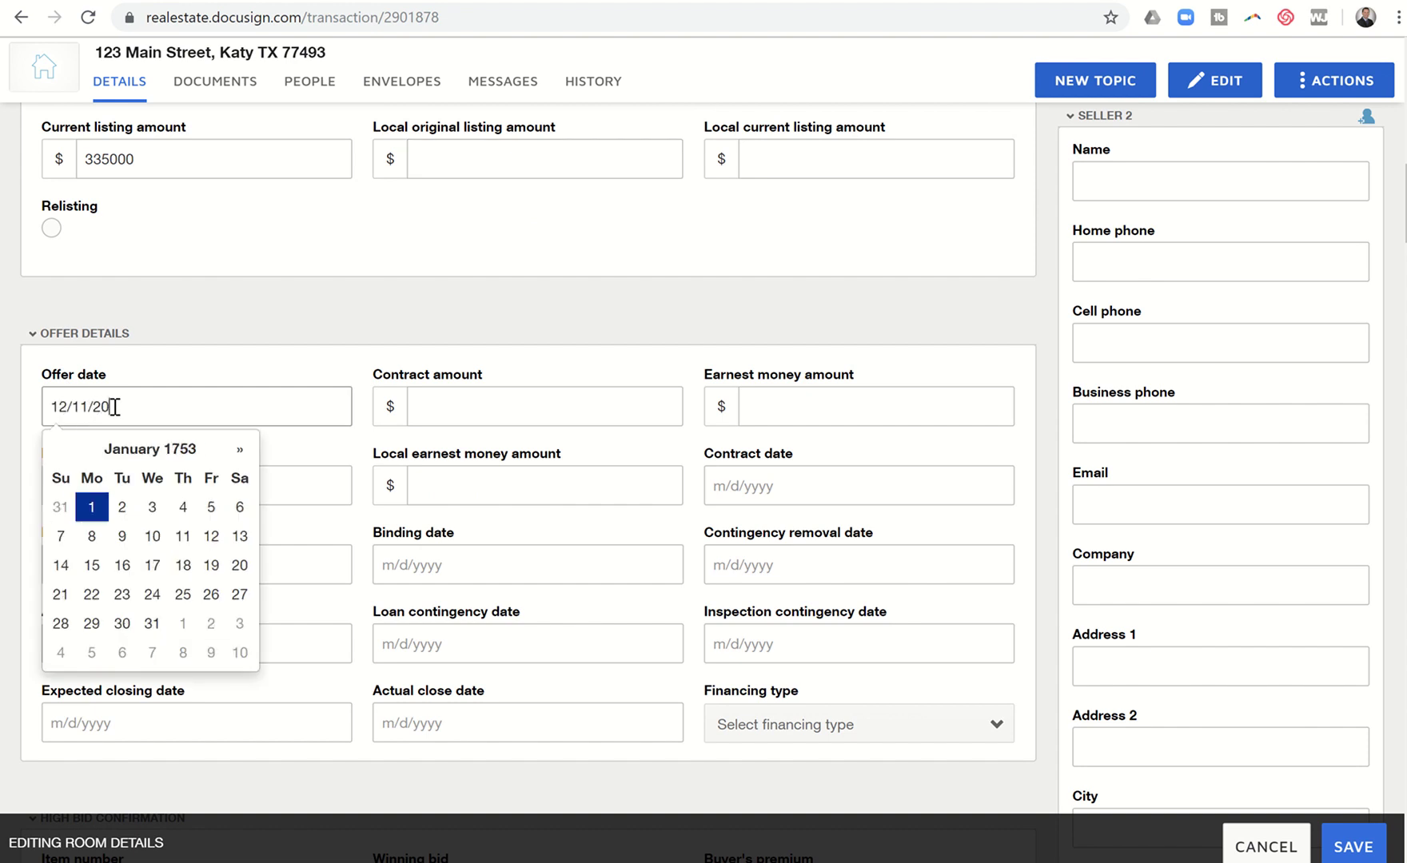
{"action": "key", "text": "BackSpace"}
{"action": "key", "text": "BackSpace"}
{"action": "type", "text": "19"}
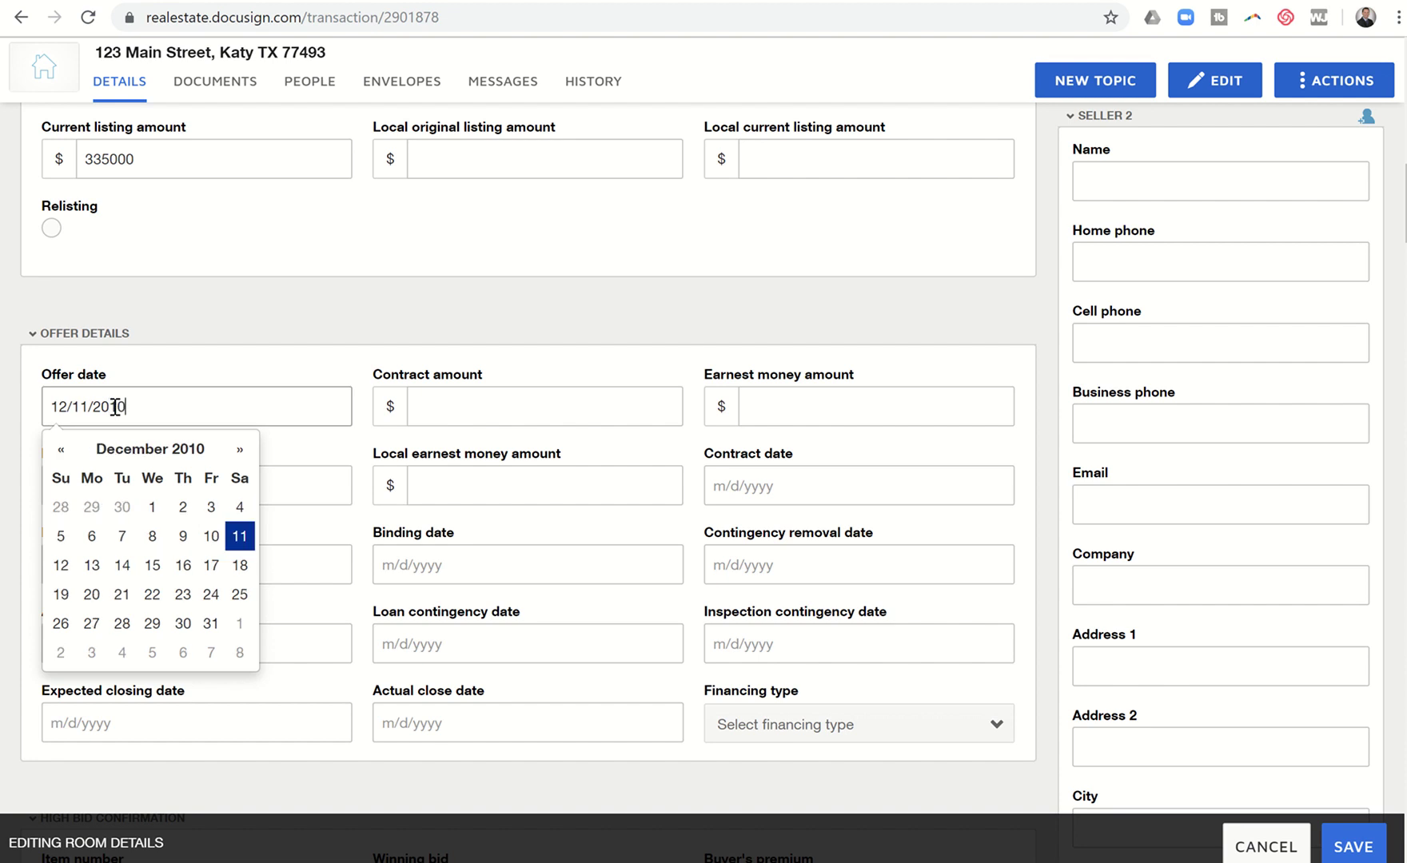
{"action": "key", "text": "Tab"}
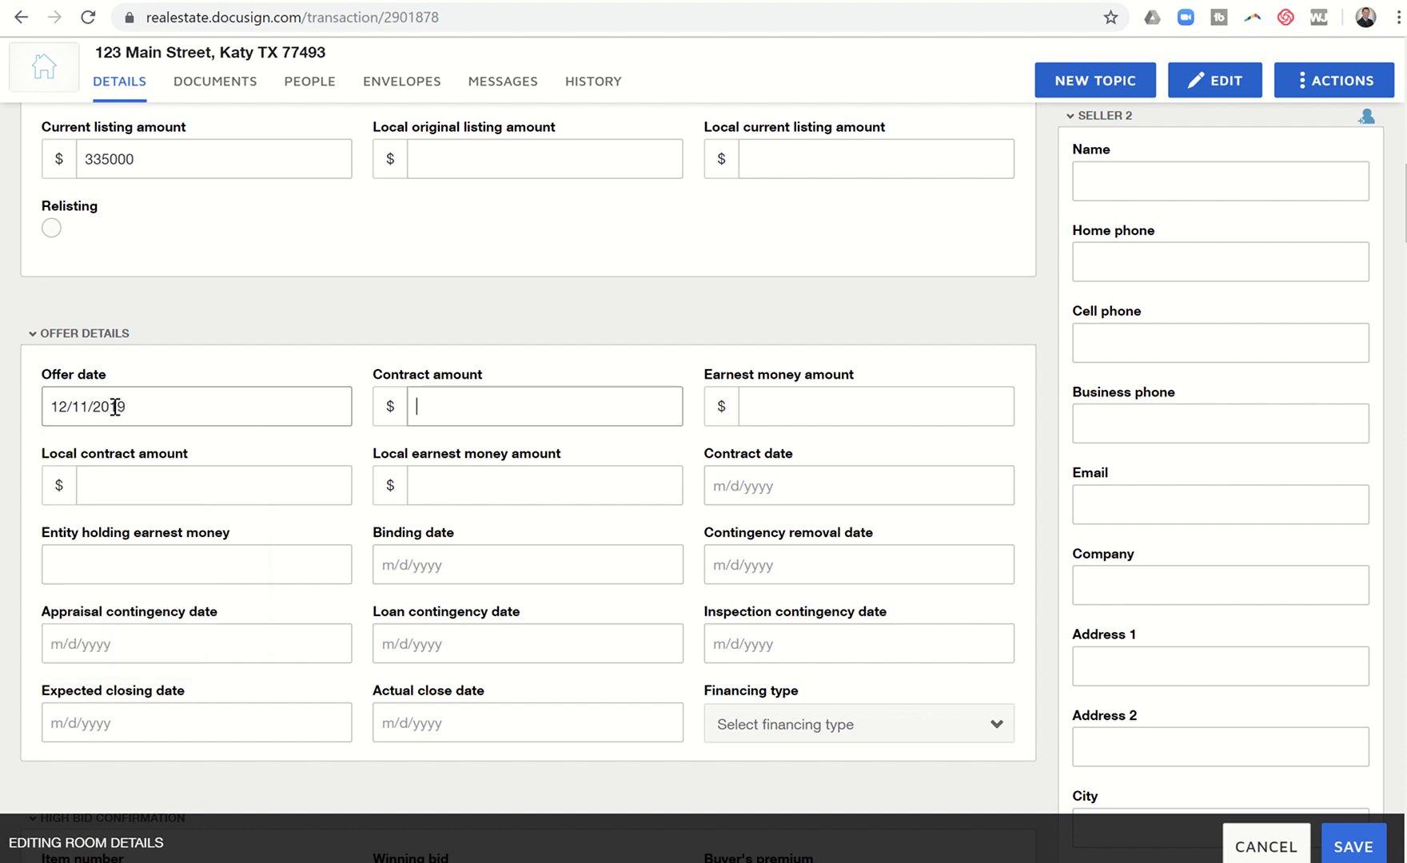
{"action": "type", "text": "330000"}
{"action": "key", "text": "Tab"}
{"action": "type", "text": "3300"}
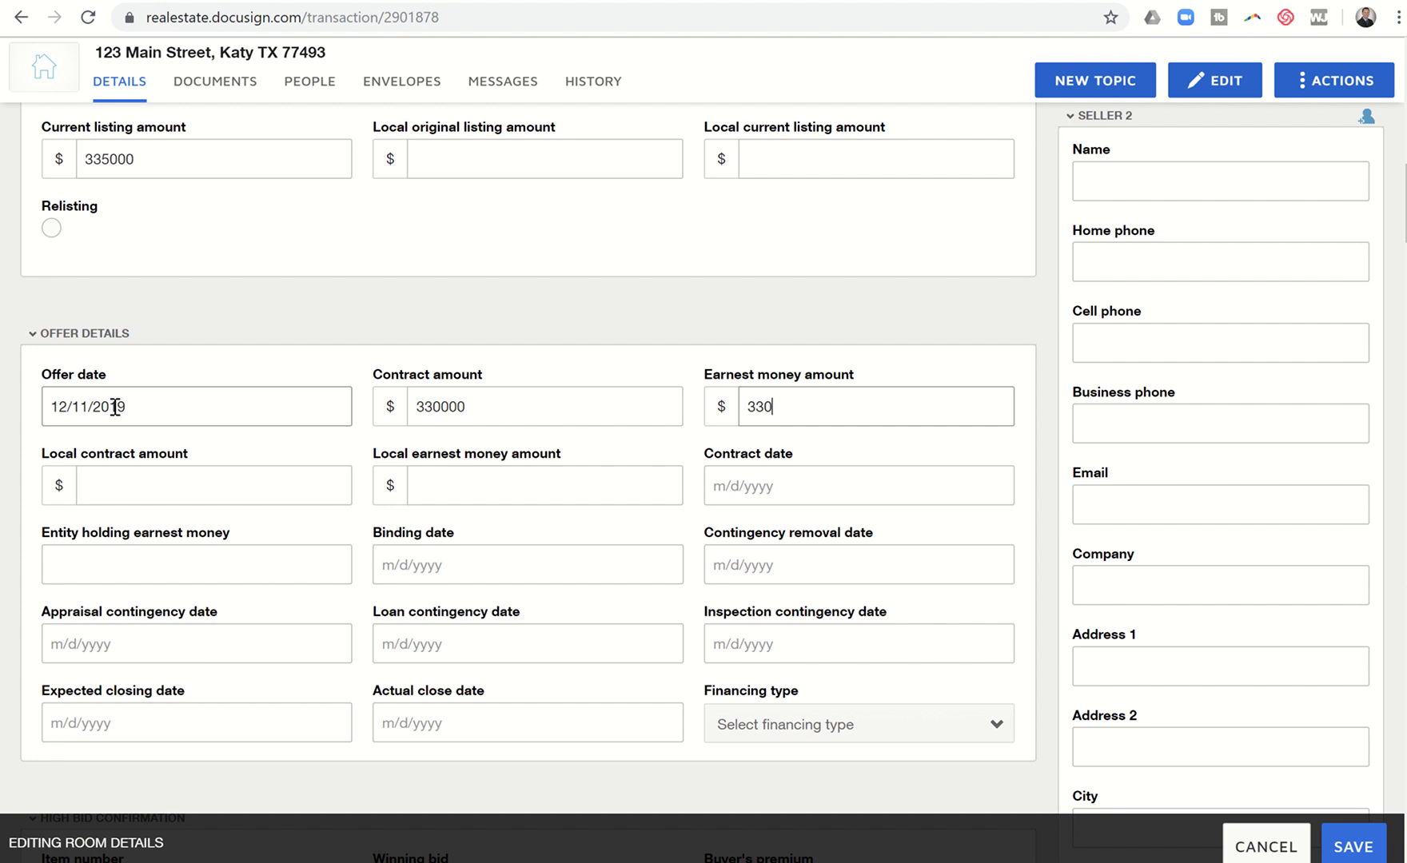
{"action": "key", "text": "Tab"}
{"action": "key", "text": "Tab"}
{"action": "key", "text": "Tab"}
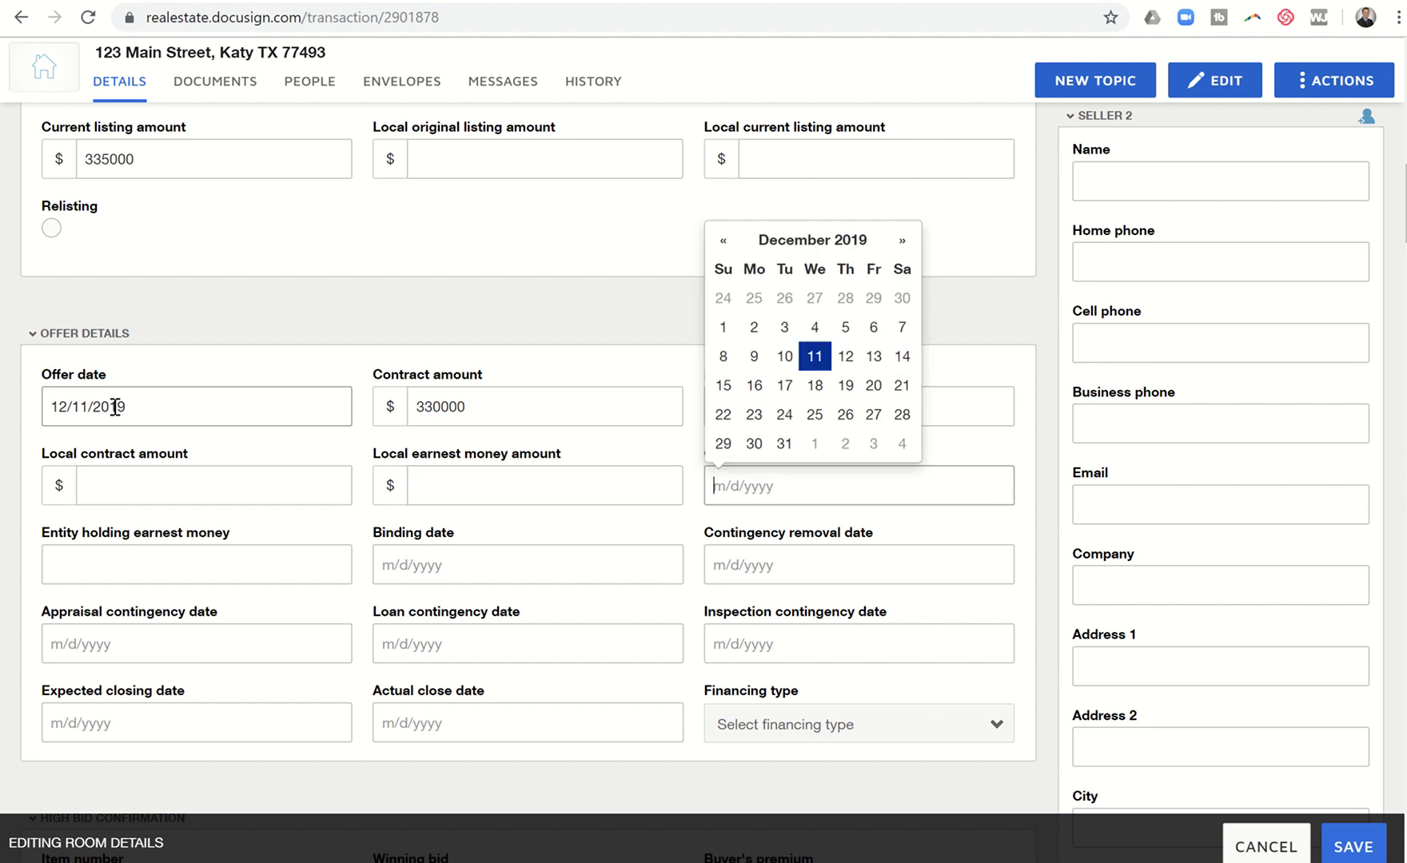
Step: Set the contract date to 12/11/2019 and earnest money holder to Celebrity Title Company
{"action": "type", "text": "12/1"}
{"action": "type", "text": "2/19"}
{"action": "key", "text": "BackSpace"}
{"action": "key", "text": "BackSpace"}
{"action": "type", "text": "1/1"}
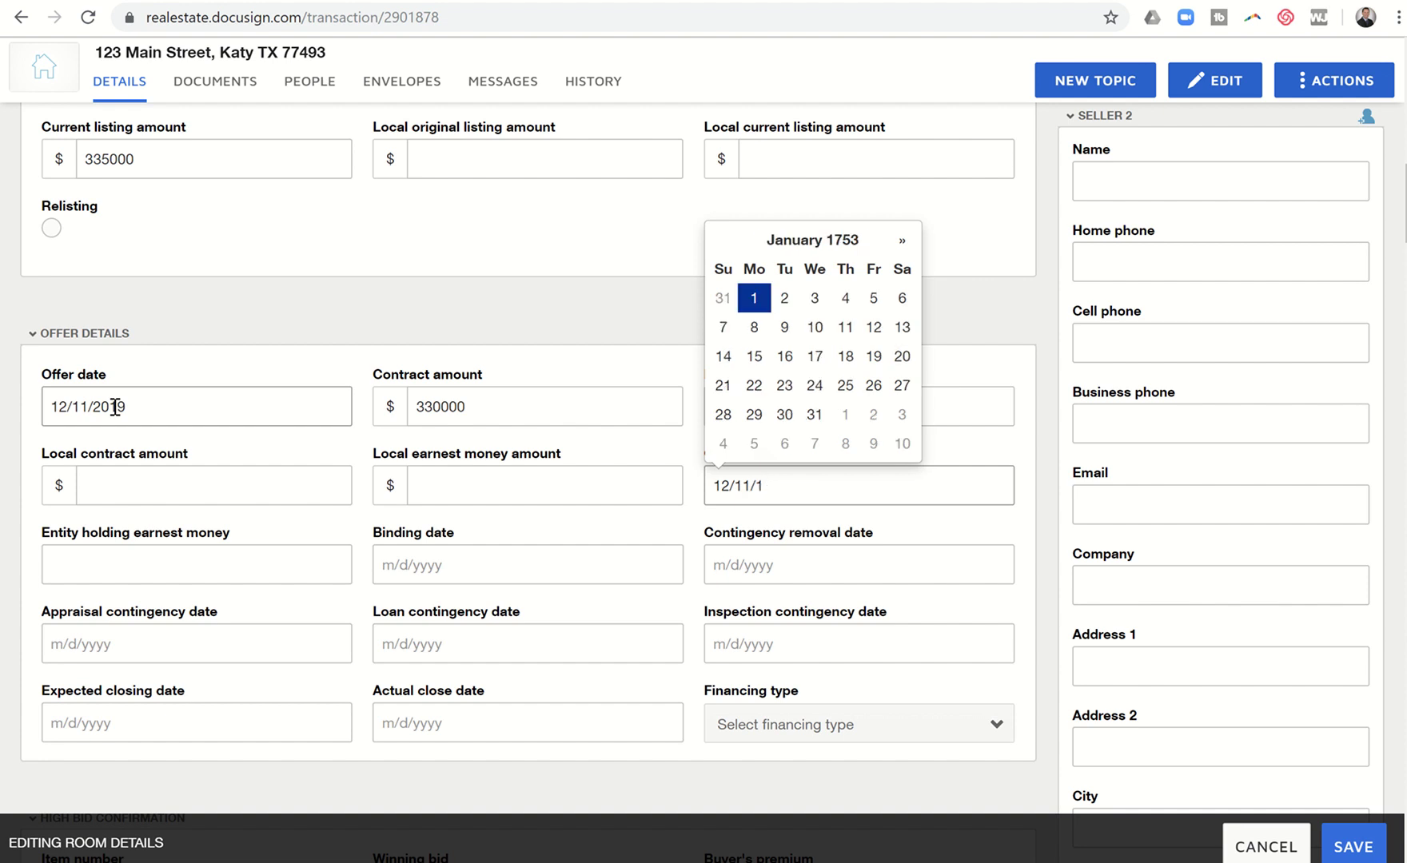
{"action": "key", "text": "BackSpace"}
{"action": "type", "text": "2019"}
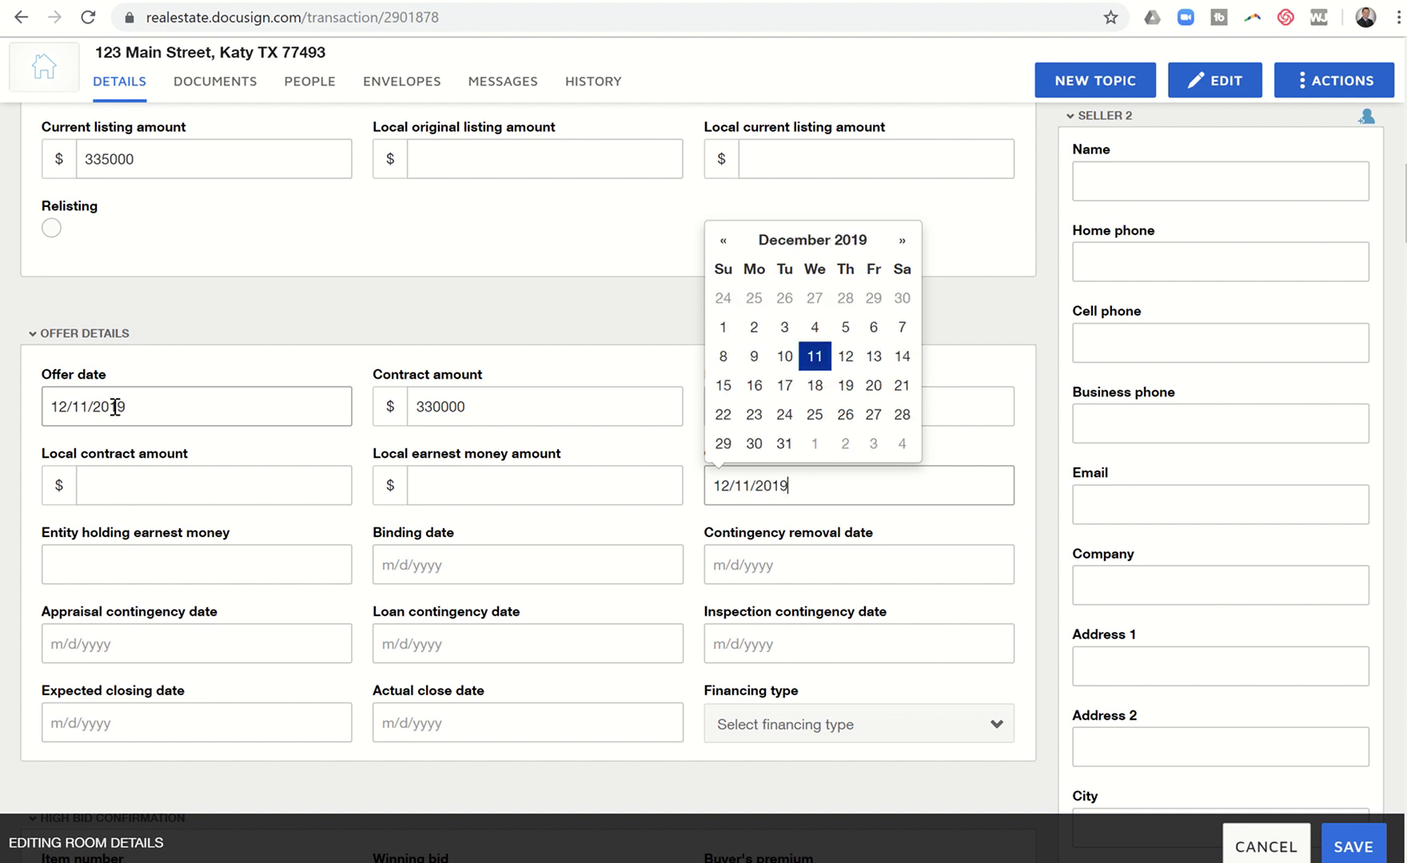
{"action": "left_click", "coordinate": [75, 563]}
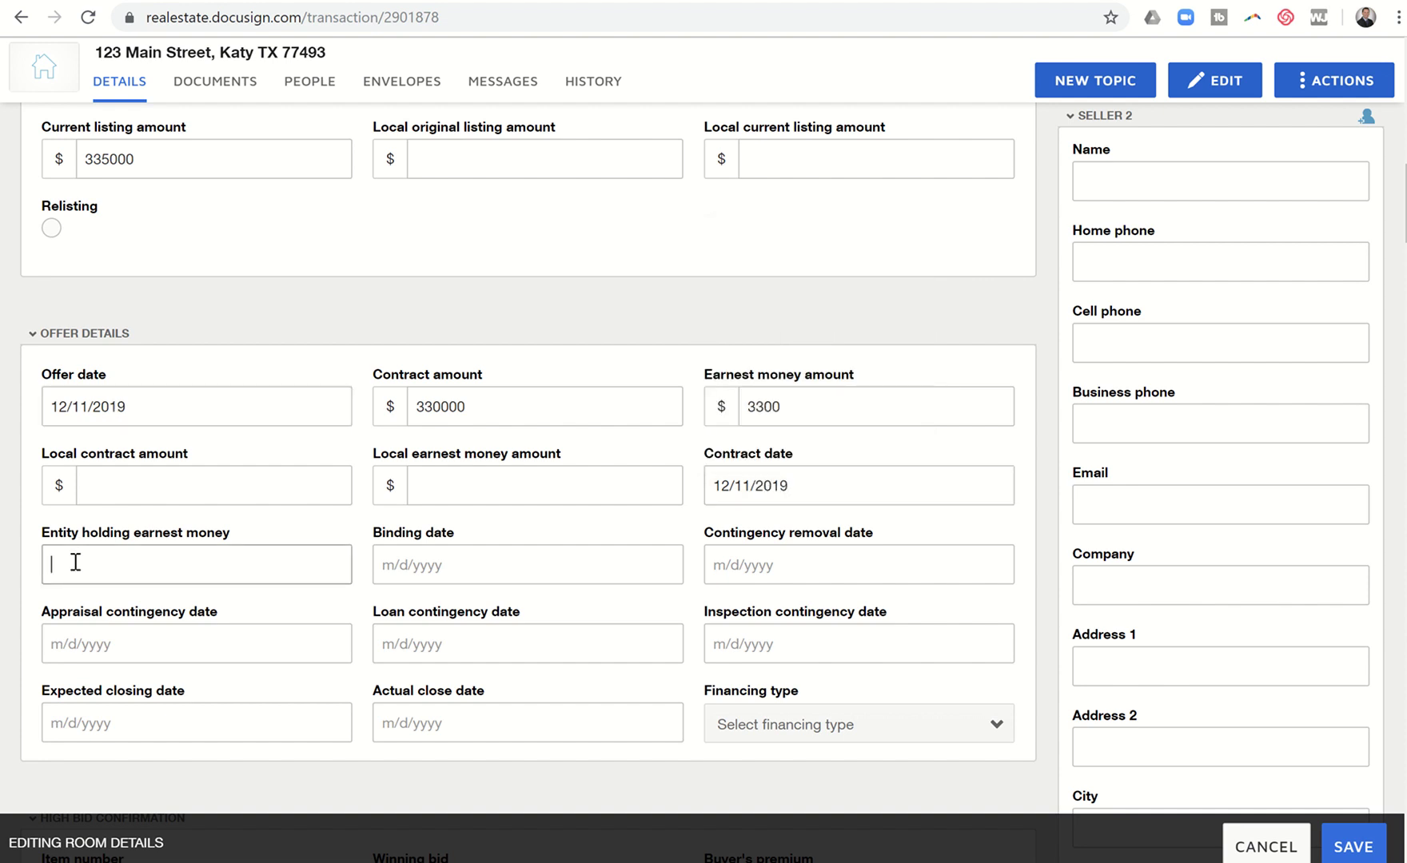
{"action": "type", "text": "Celebrity TItle Company"}
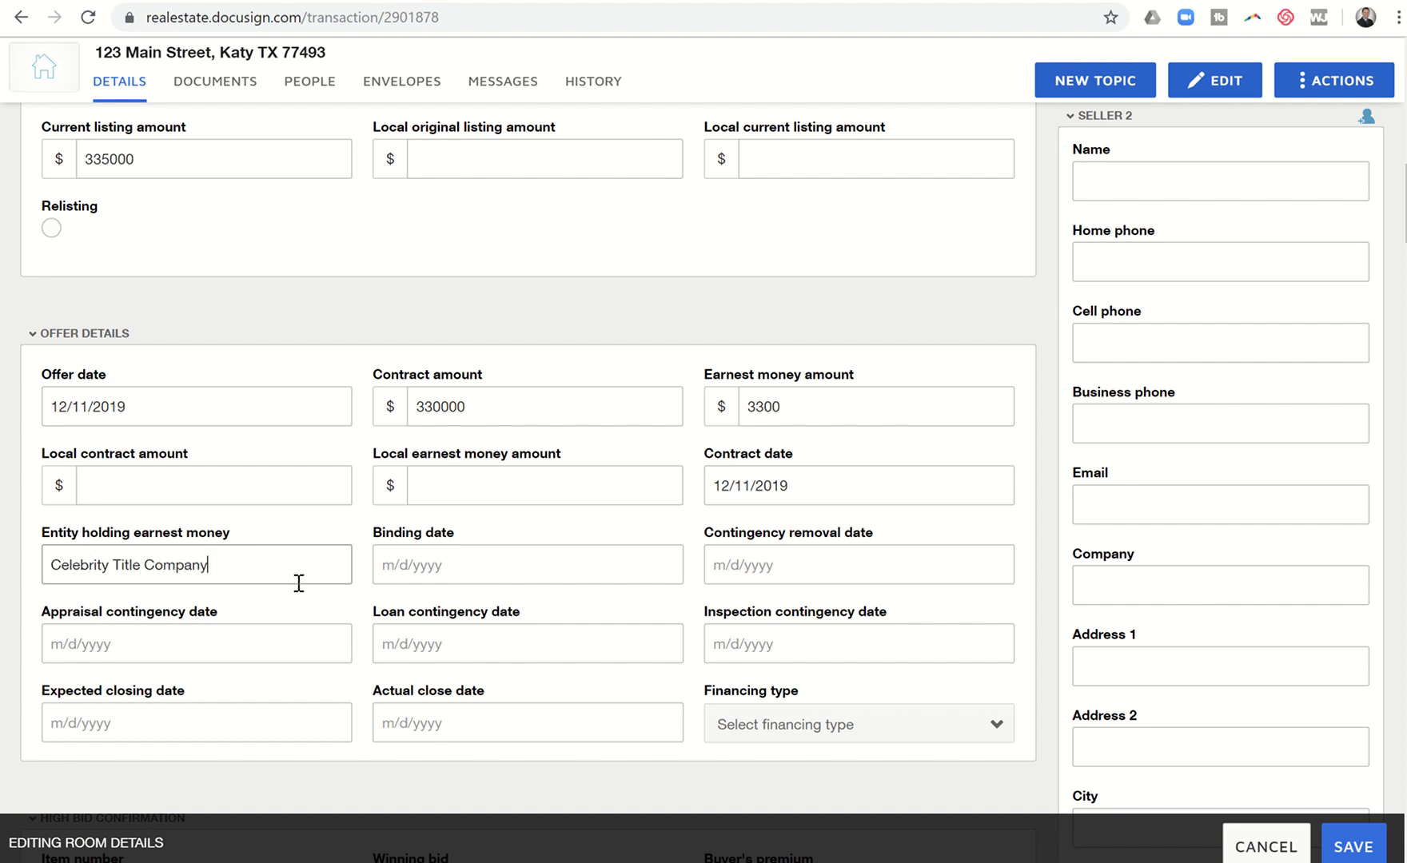
Step: Set the actual close date to 12/30/2019
{"action": "scroll", "coordinate": [299, 583], "scroll_direction": "down", "scroll_amount": 2}
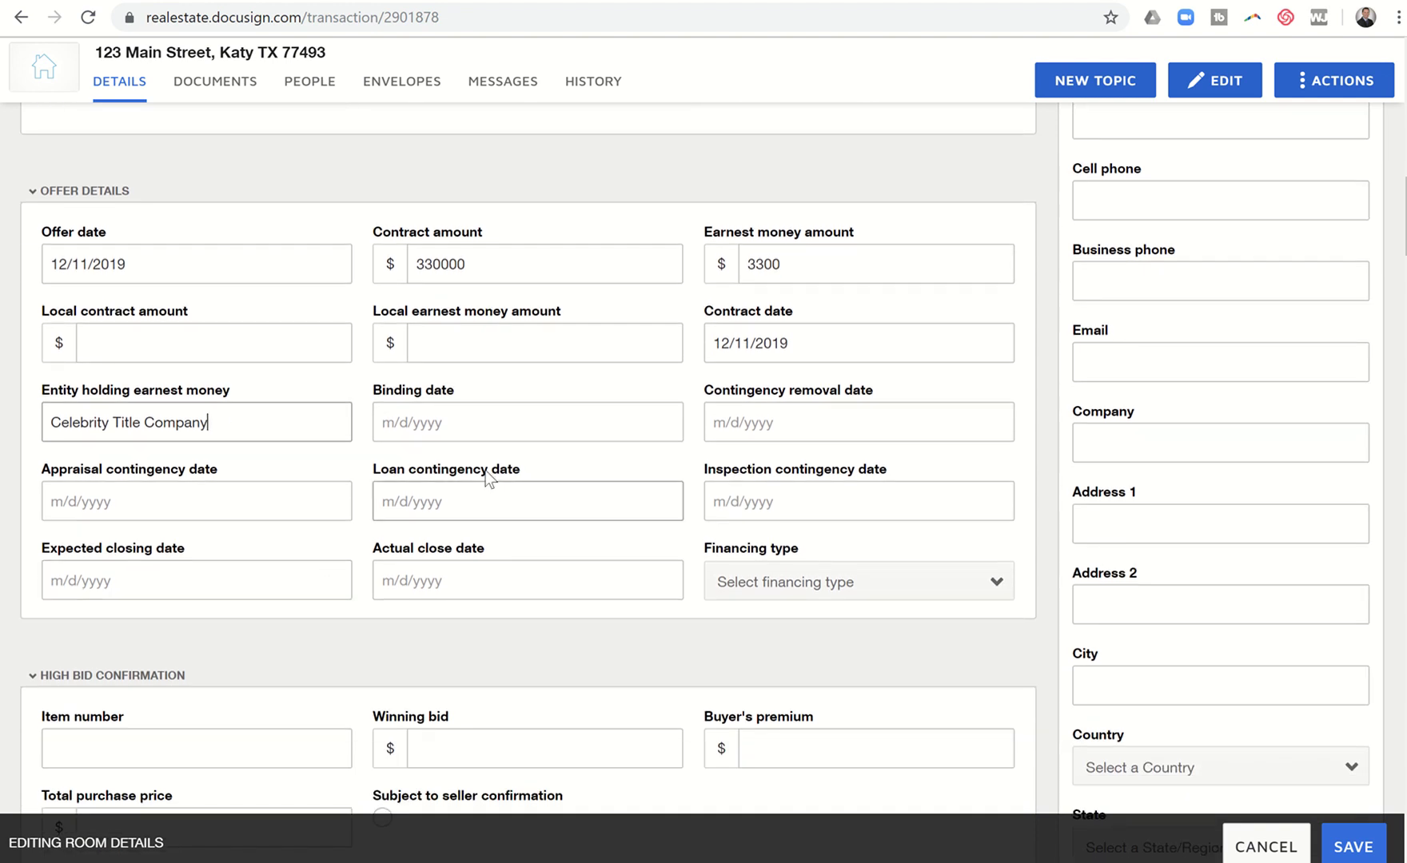
{"action": "left_click", "coordinate": [470, 577]}
{"action": "type", "text": "12"}
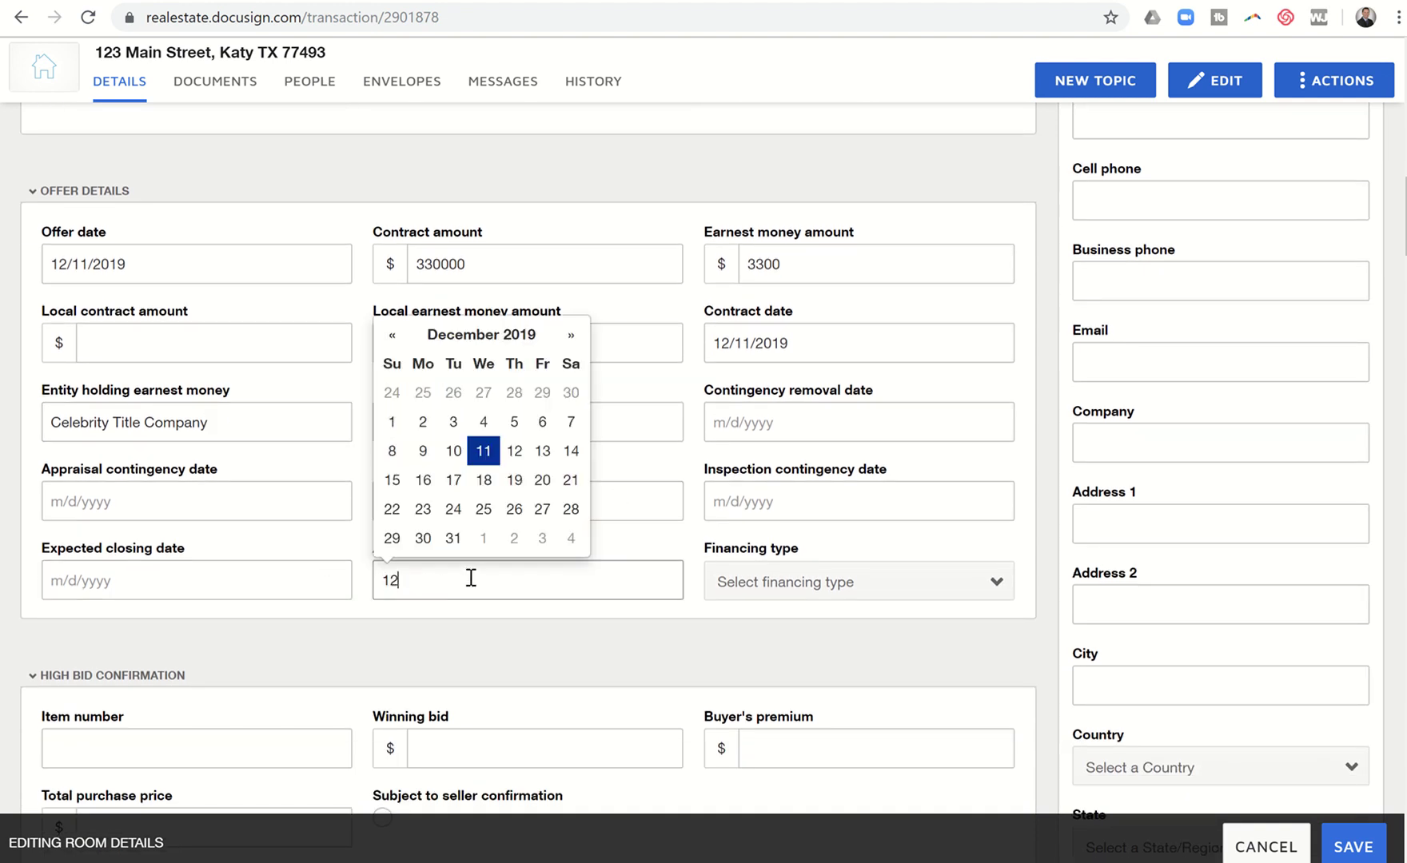
{"action": "type", "text": "/30/2019"}
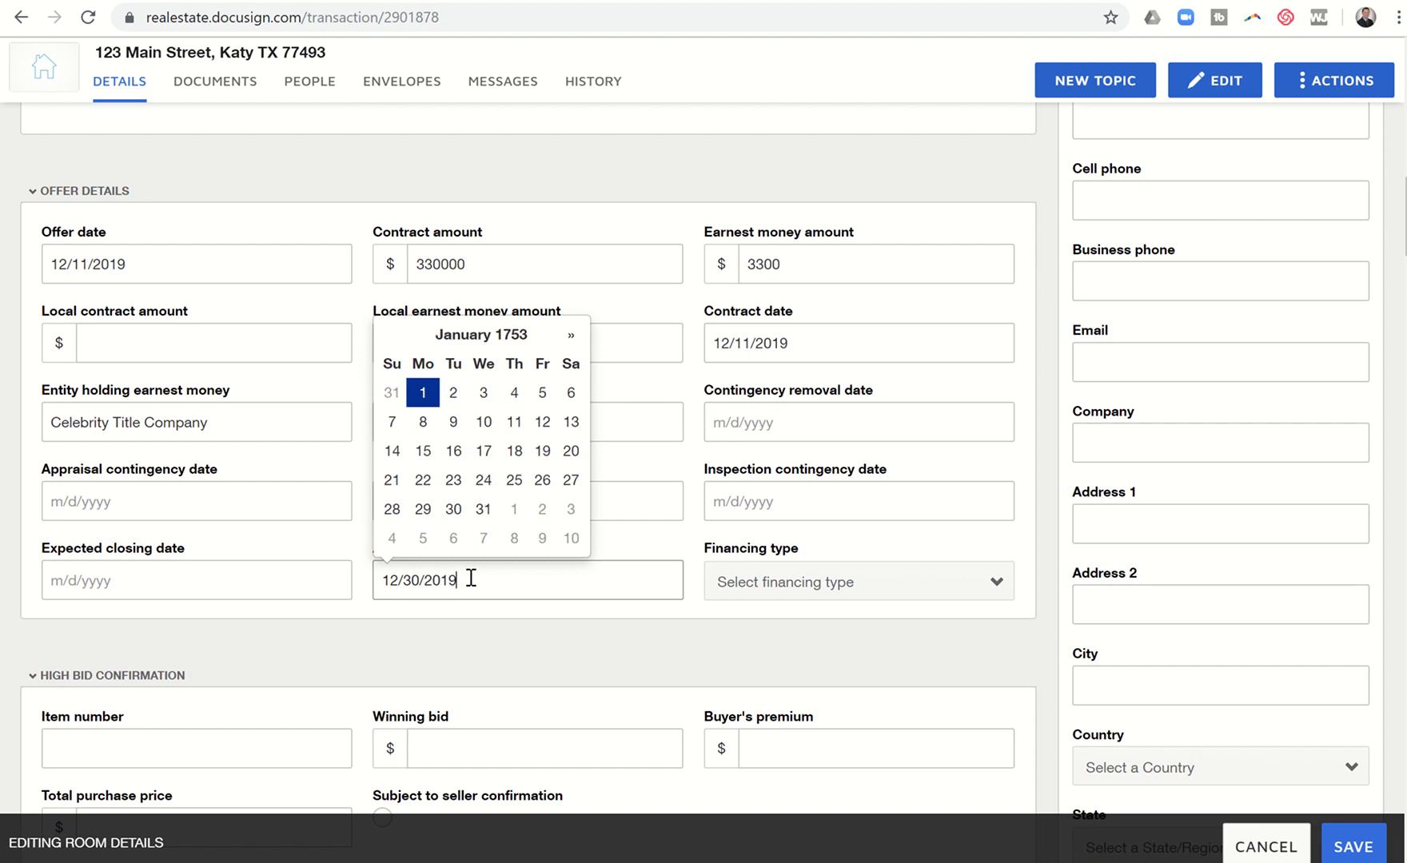
{"action": "scroll", "coordinate": [471, 577], "scroll_direction": "down", "scroll_amount": 8}
{"action": "scroll", "coordinate": [471, 577], "scroll_direction": "down", "scroll_amount": 1}
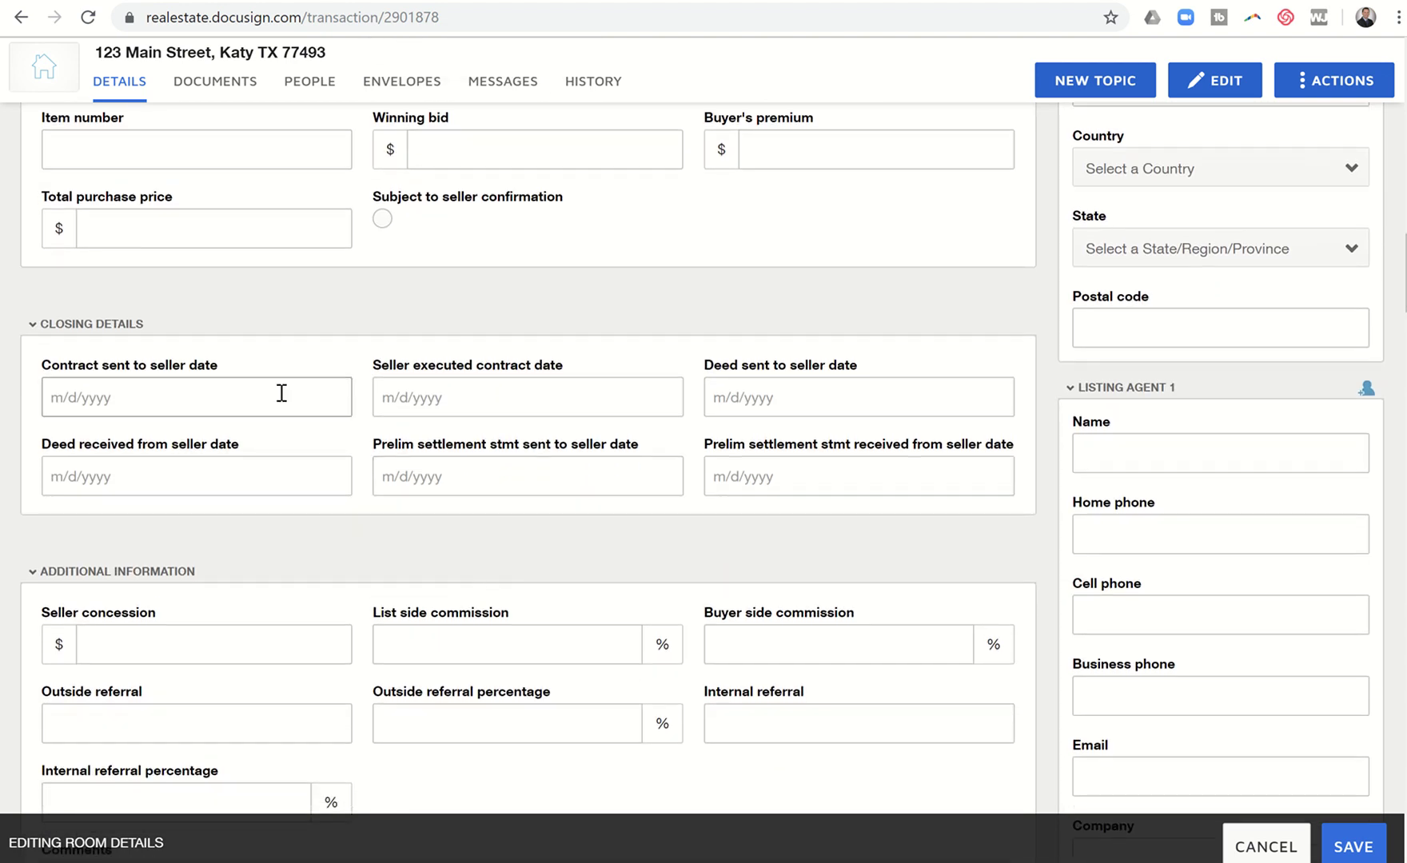
{"action": "scroll", "coordinate": [430, 505], "scroll_direction": "down", "scroll_amount": 7}
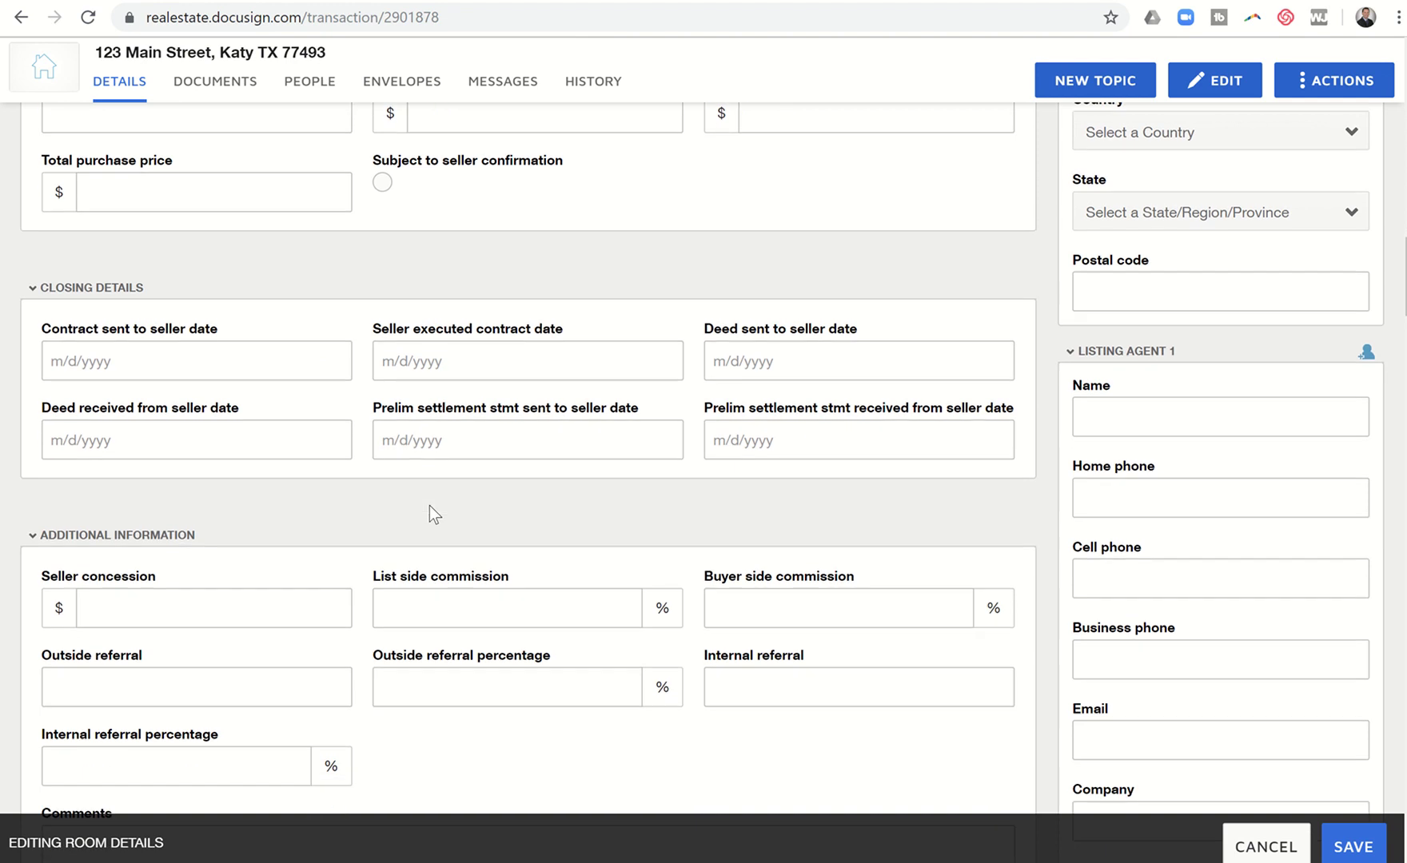
{"action": "scroll", "coordinate": [311, 349], "scroll_direction": "up", "scroll_amount": 2}
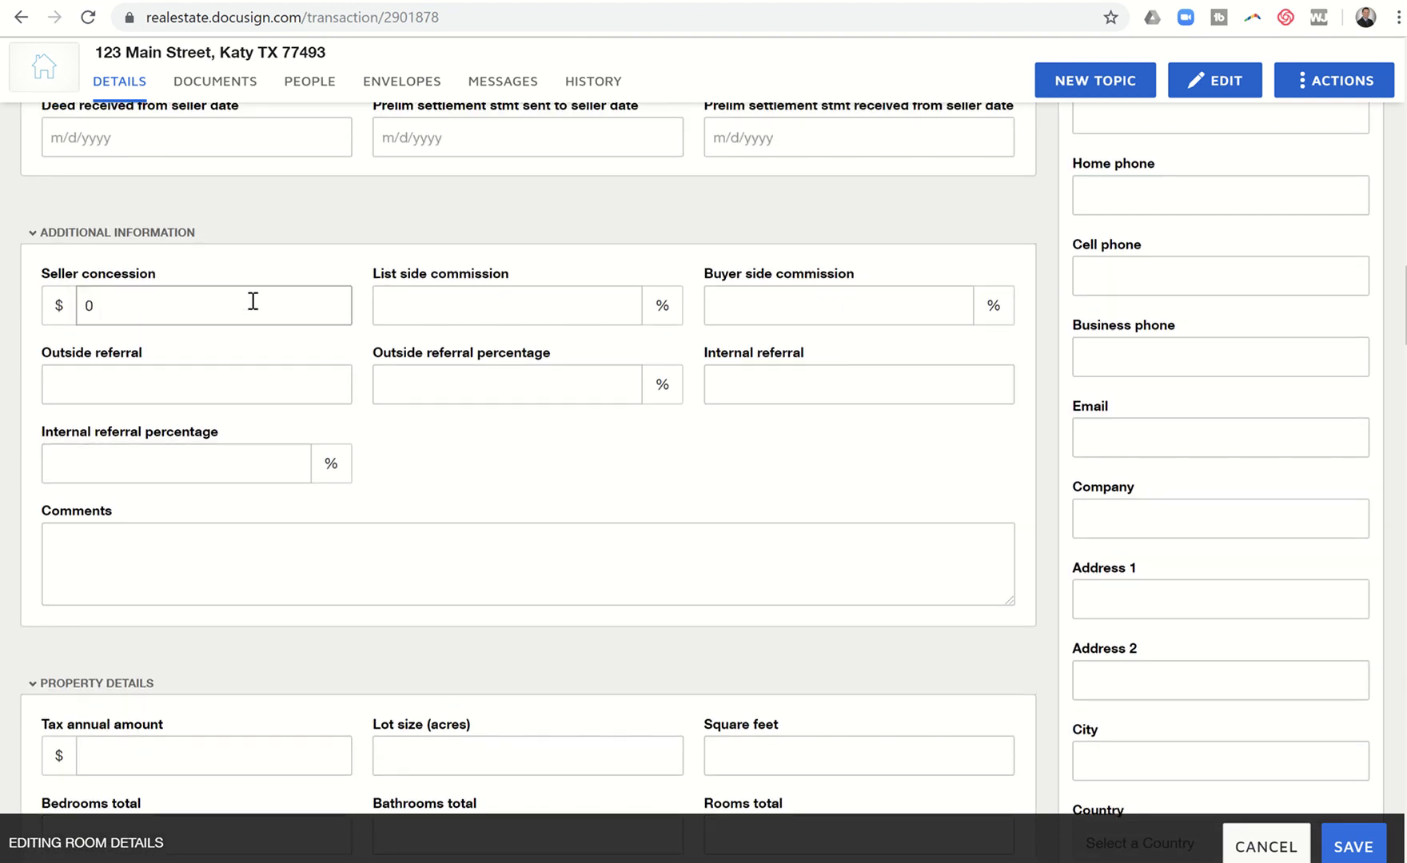
Step: Fill Additional Information with 3% list and buyer commissions and 0 concession and referral values
{"action": "key", "text": "Tab"}
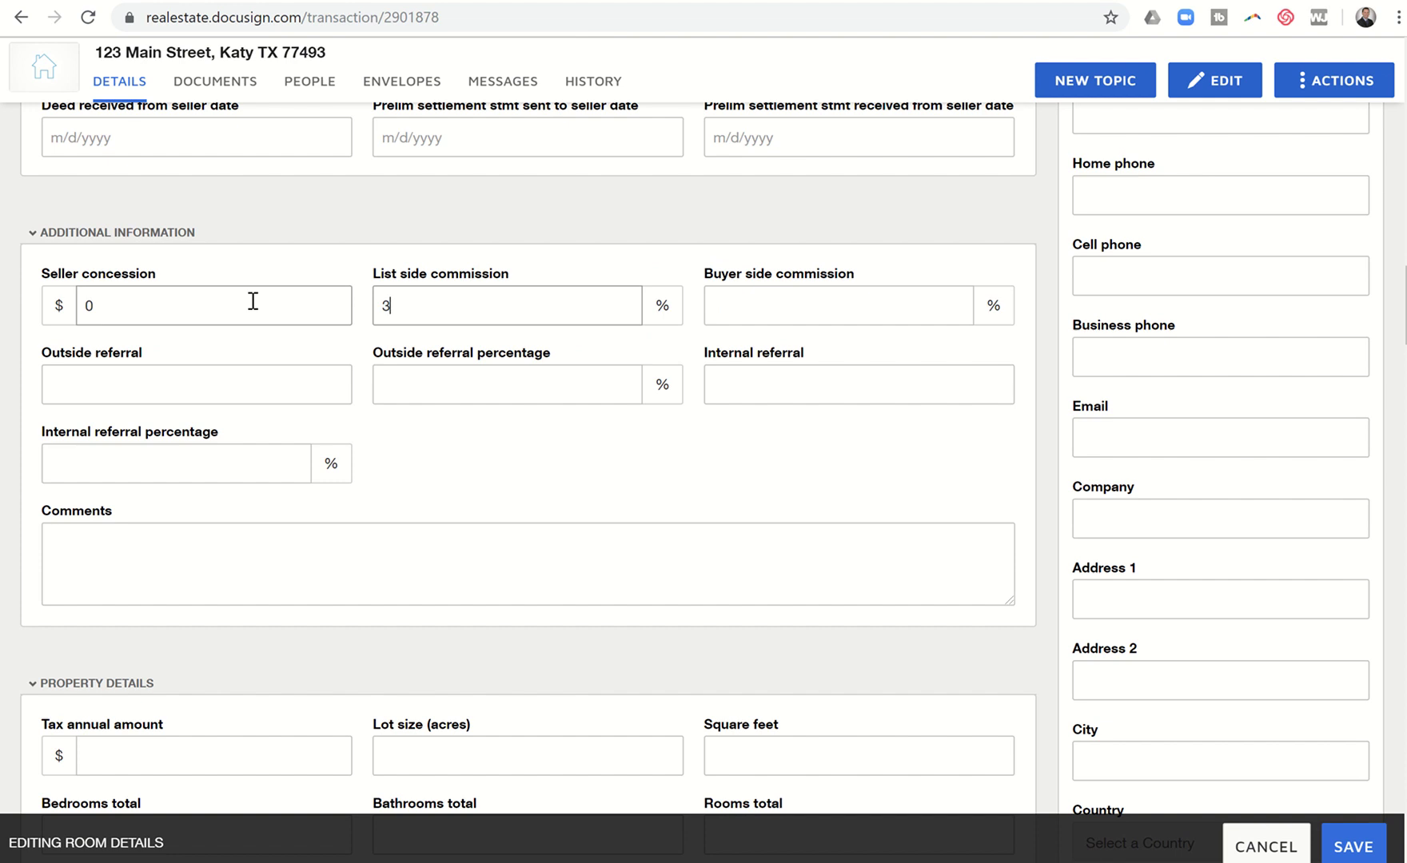
{"action": "key", "text": "Tab"}
{"action": "key", "text": "Tab"}
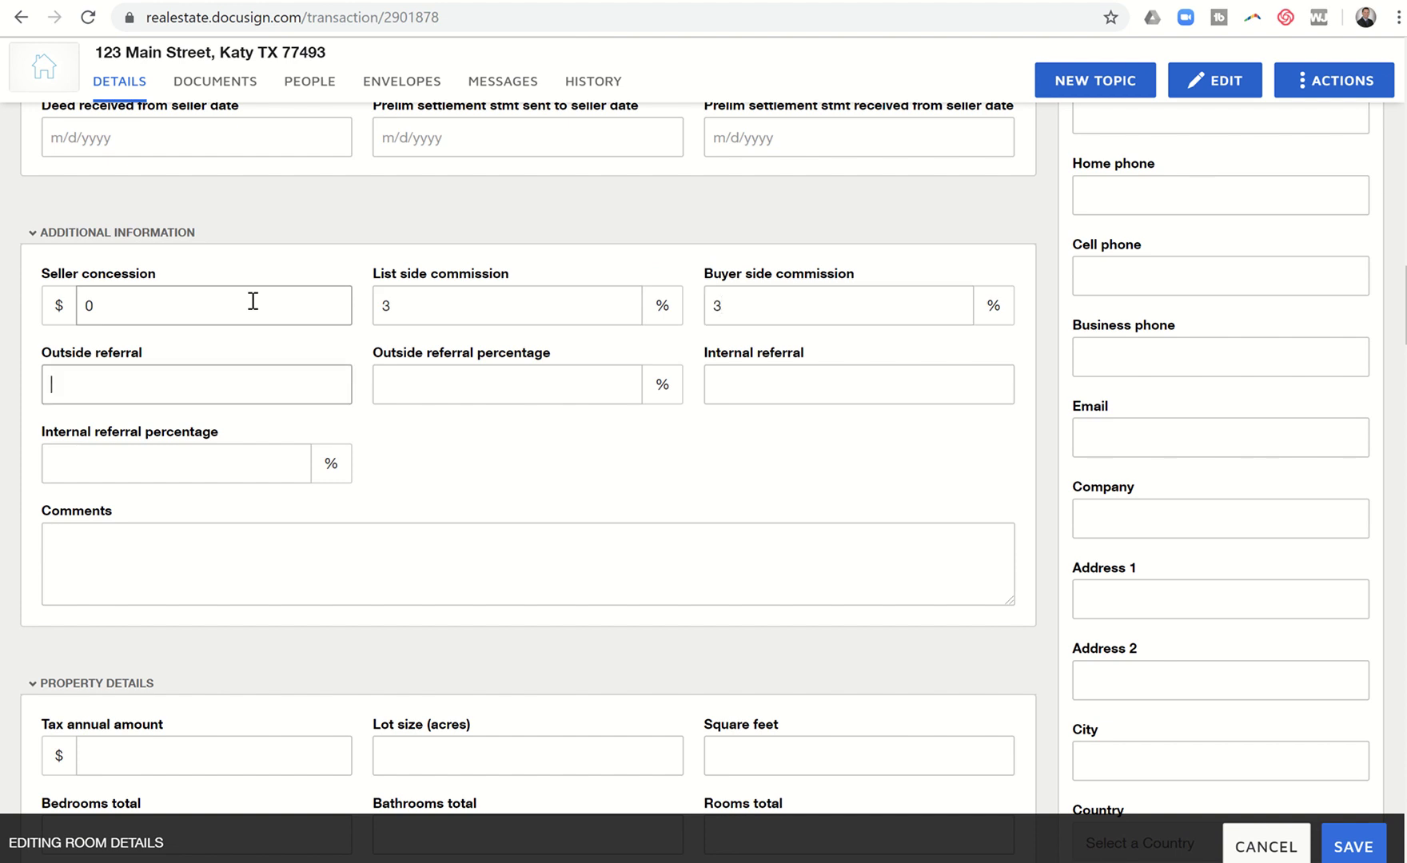
{"action": "type", "text": "0"}
{"action": "key", "text": "Tab"}
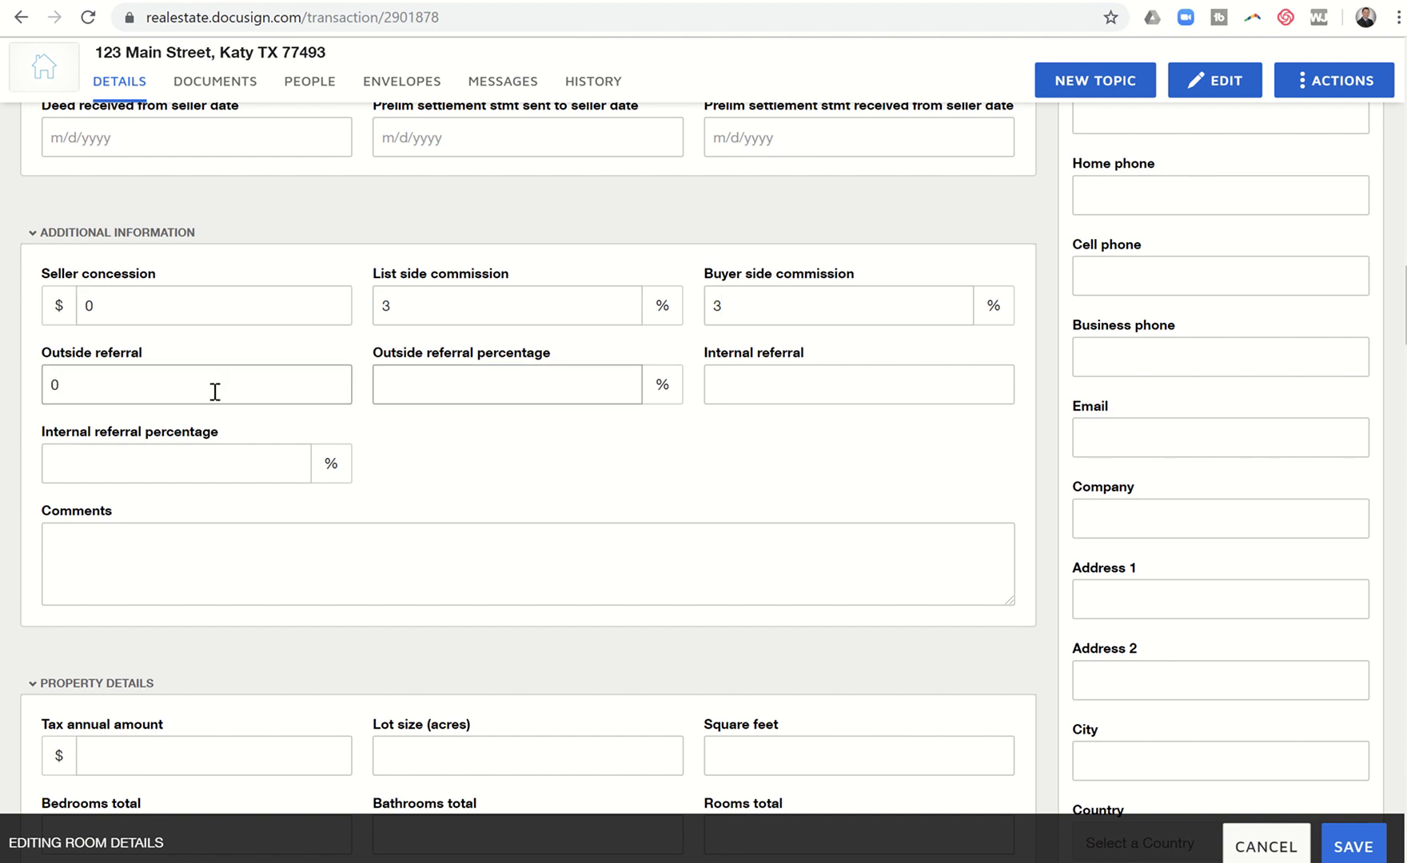
{"action": "type", "text": "0"}
{"action": "key", "text": "Tab"}
{"action": "type", "text": "0"}
{"action": "key", "text": "Tab"}
{"action": "type", "text": "0"}
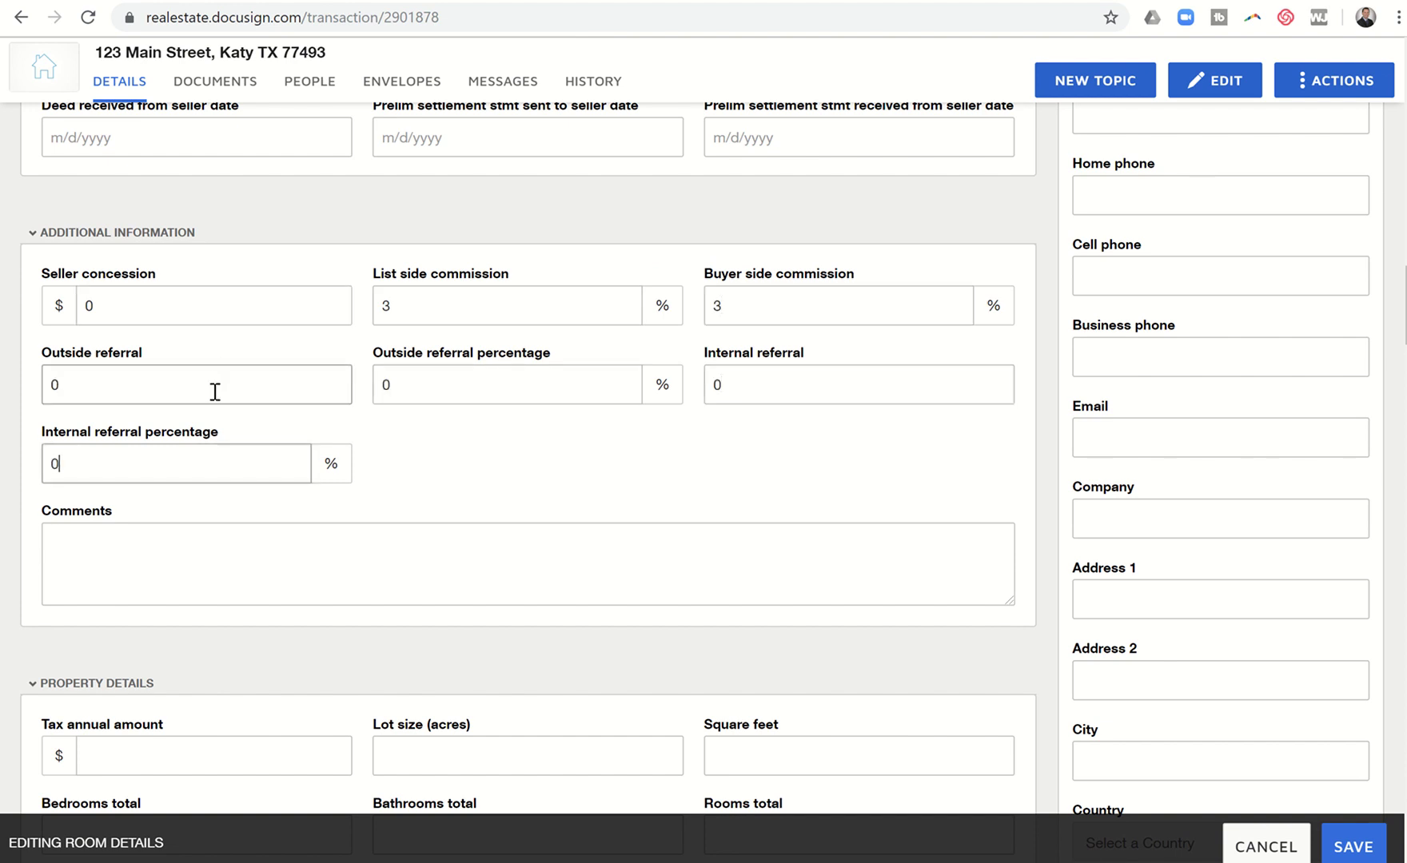
{"action": "key", "text": "Tab"}
{"action": "scroll", "coordinate": [215, 392], "scroll_direction": "down", "scroll_amount": 2}
{"action": "scroll", "coordinate": [215, 391], "scroll_direction": "down", "scroll_amount": 1}
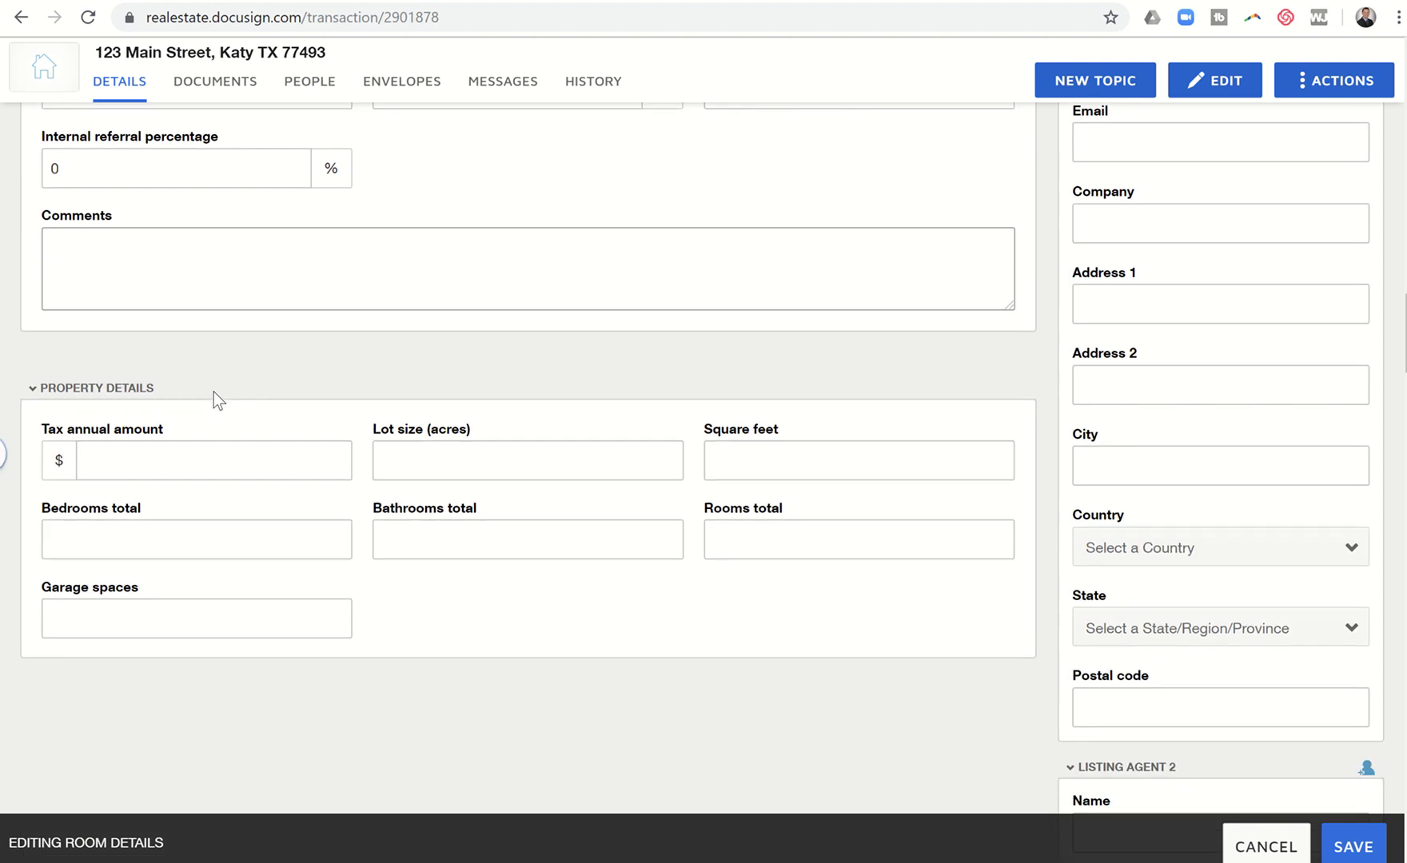
{"action": "scroll", "coordinate": [590, 577], "scroll_direction": "up", "scroll_amount": 15}
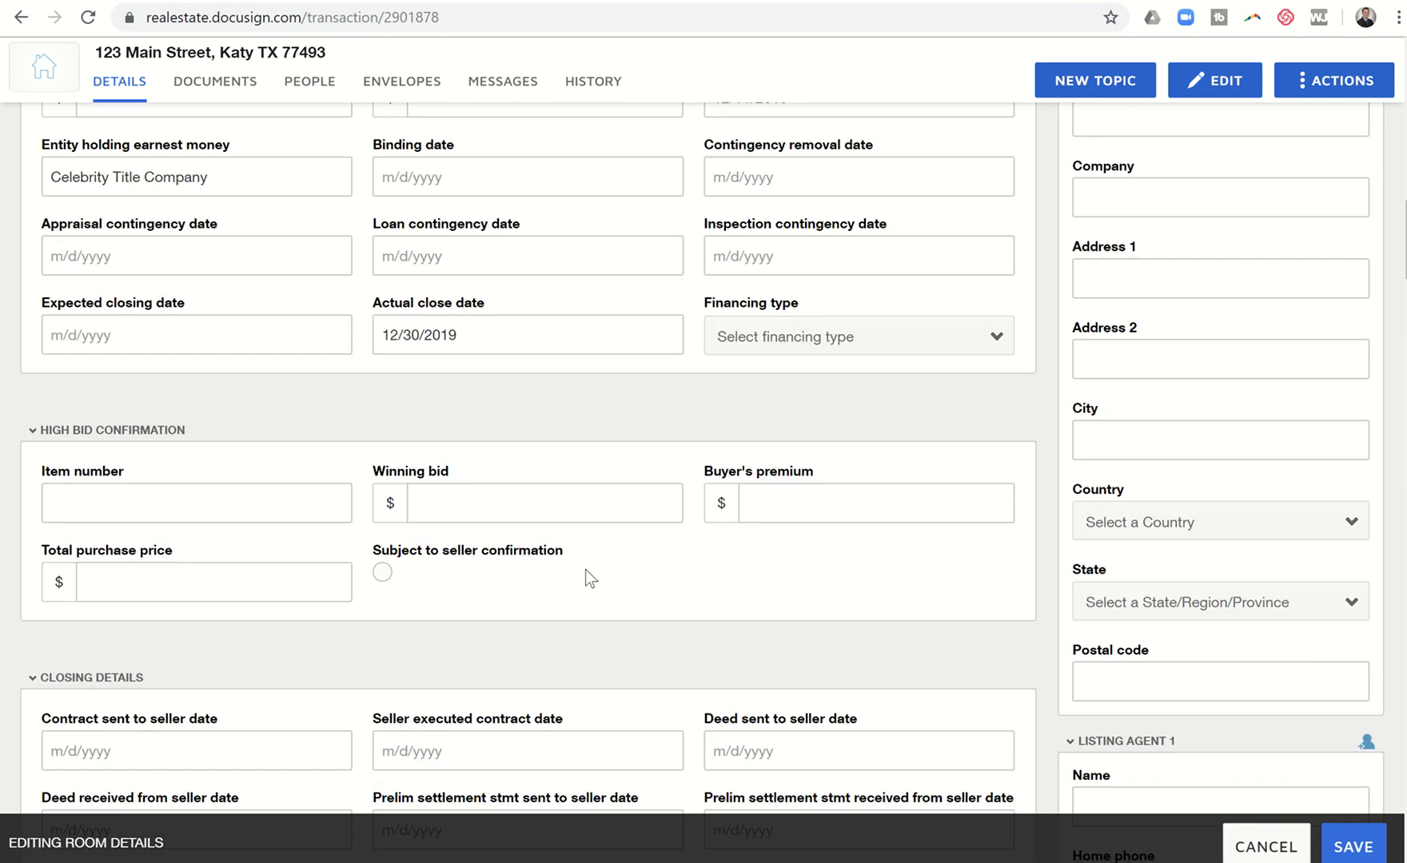
Step: Enter Seller 1's full name, home phone number and e-mail address
{"action": "scroll", "coordinate": [937, 556], "scroll_direction": "up", "scroll_amount": 6}
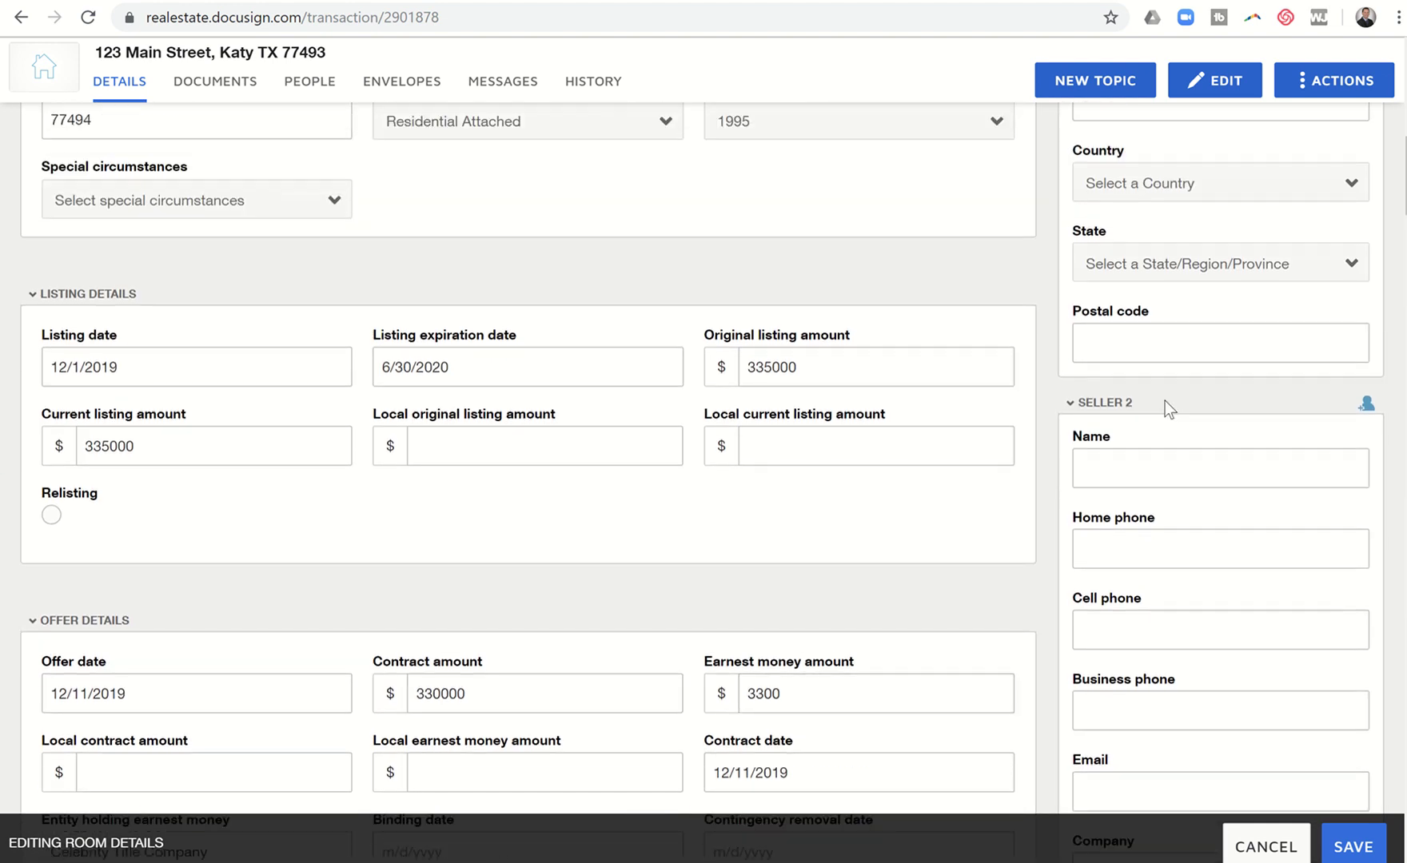
{"action": "scroll", "coordinate": [1147, 377], "scroll_direction": "up", "scroll_amount": 3}
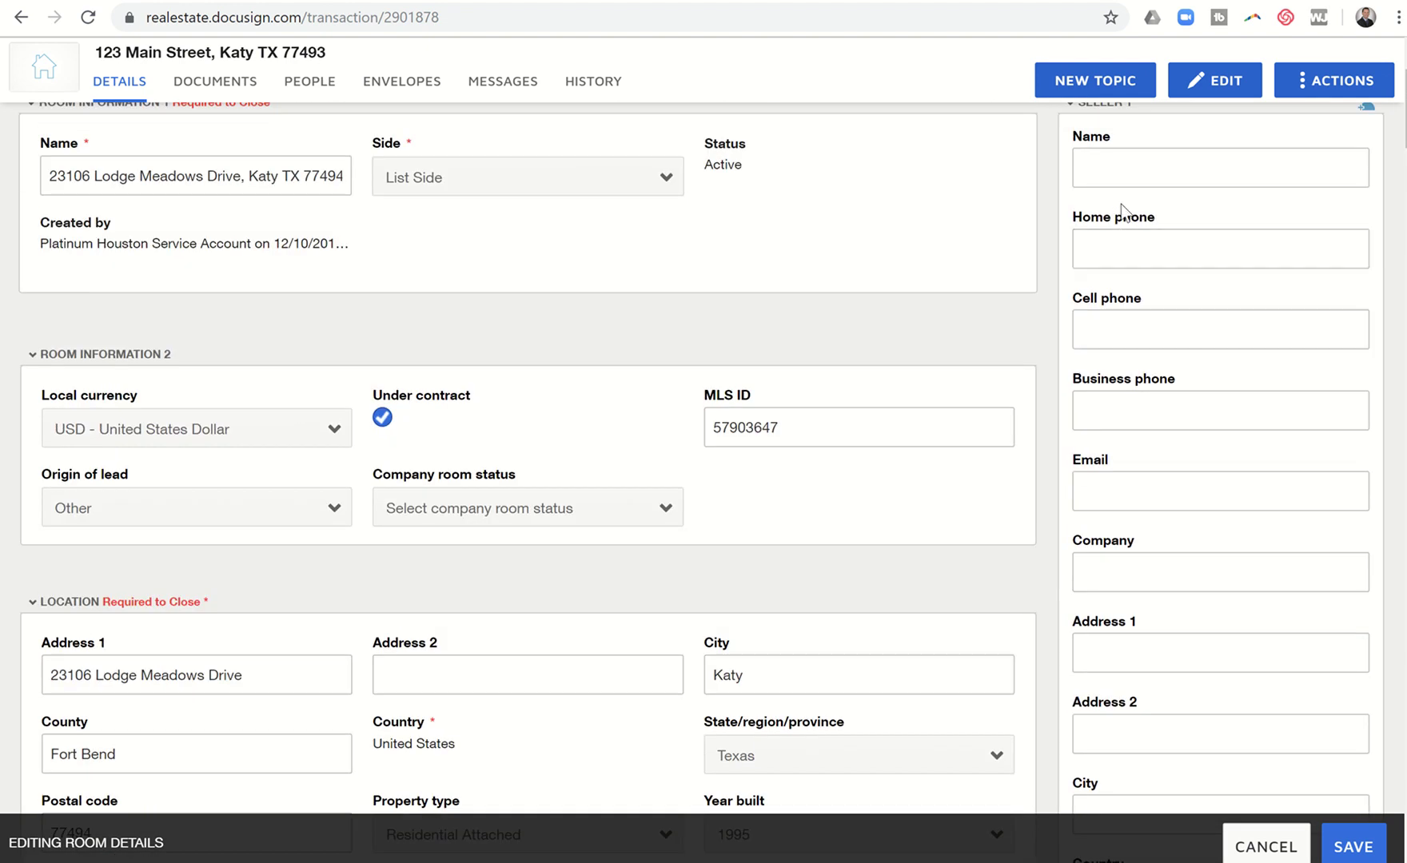
{"action": "scroll", "coordinate": [1121, 211], "scroll_direction": "up", "scroll_amount": 1}
{"action": "left_click", "coordinate": [1111, 192]}
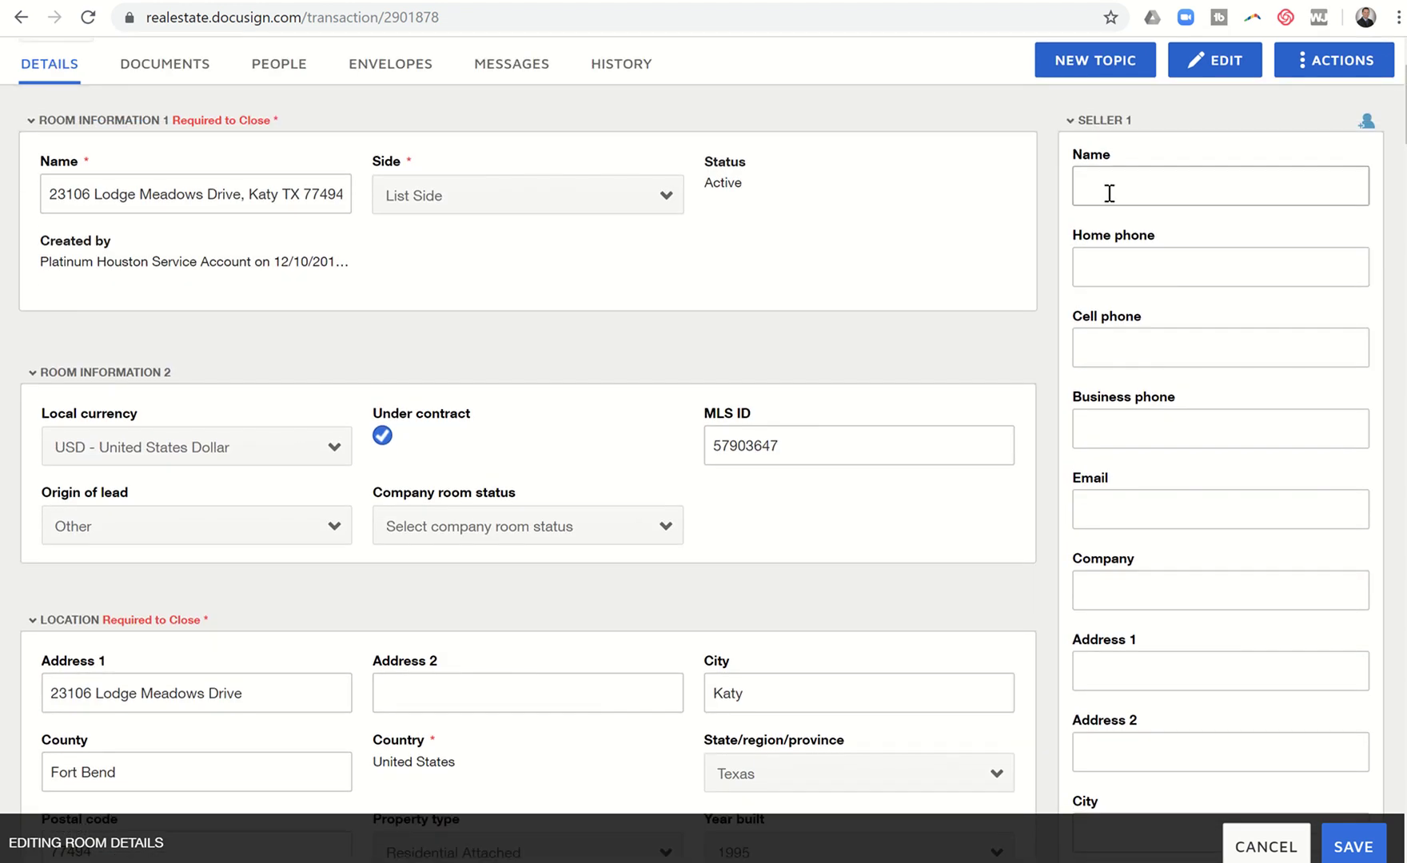
{"action": "type", "text": "Donald Duck"}
{"action": "key", "text": "Tab"}
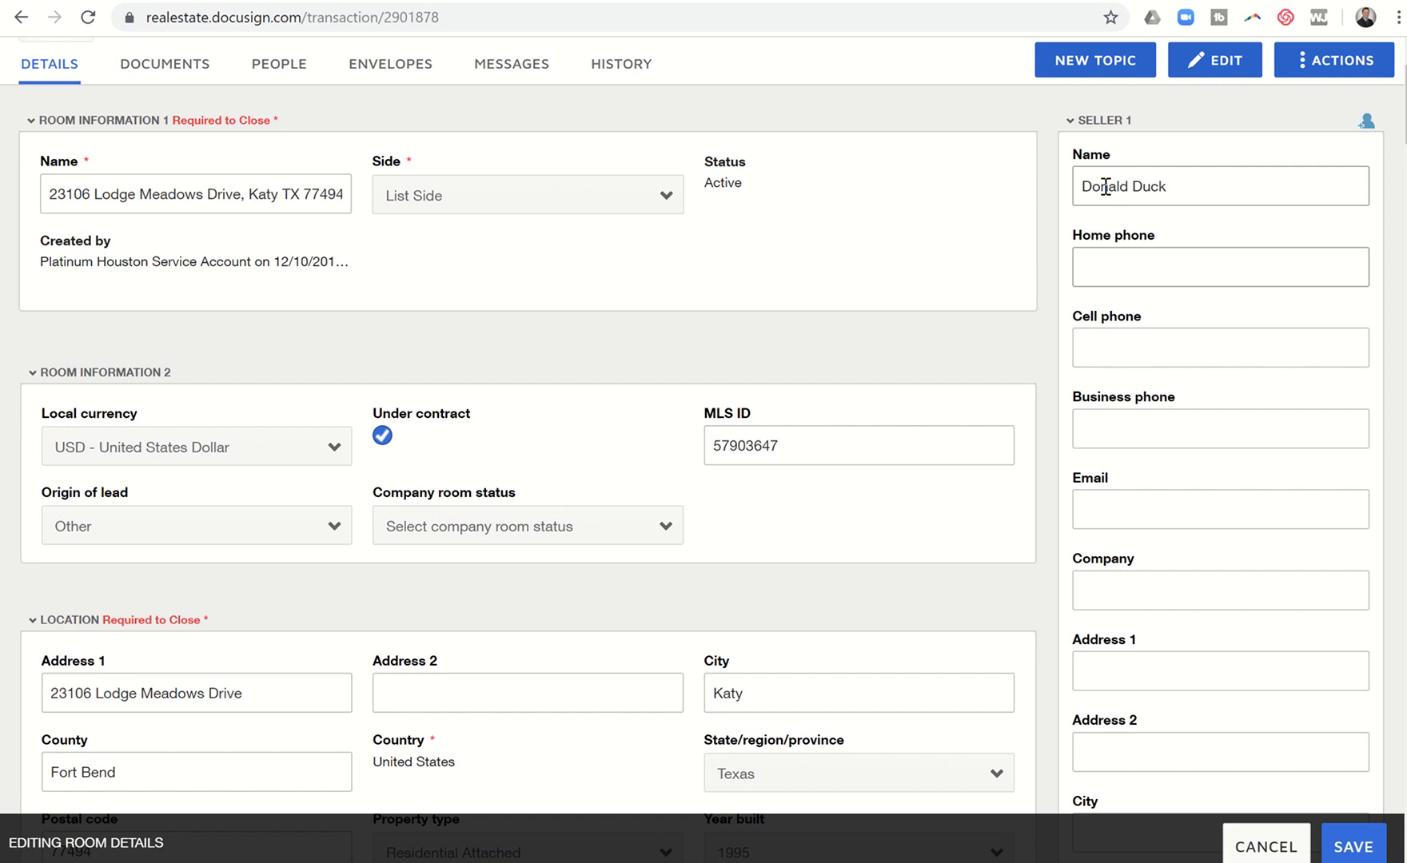
{"action": "type", "text": "281-222-2222"}
{"action": "key", "text": "Tab"}
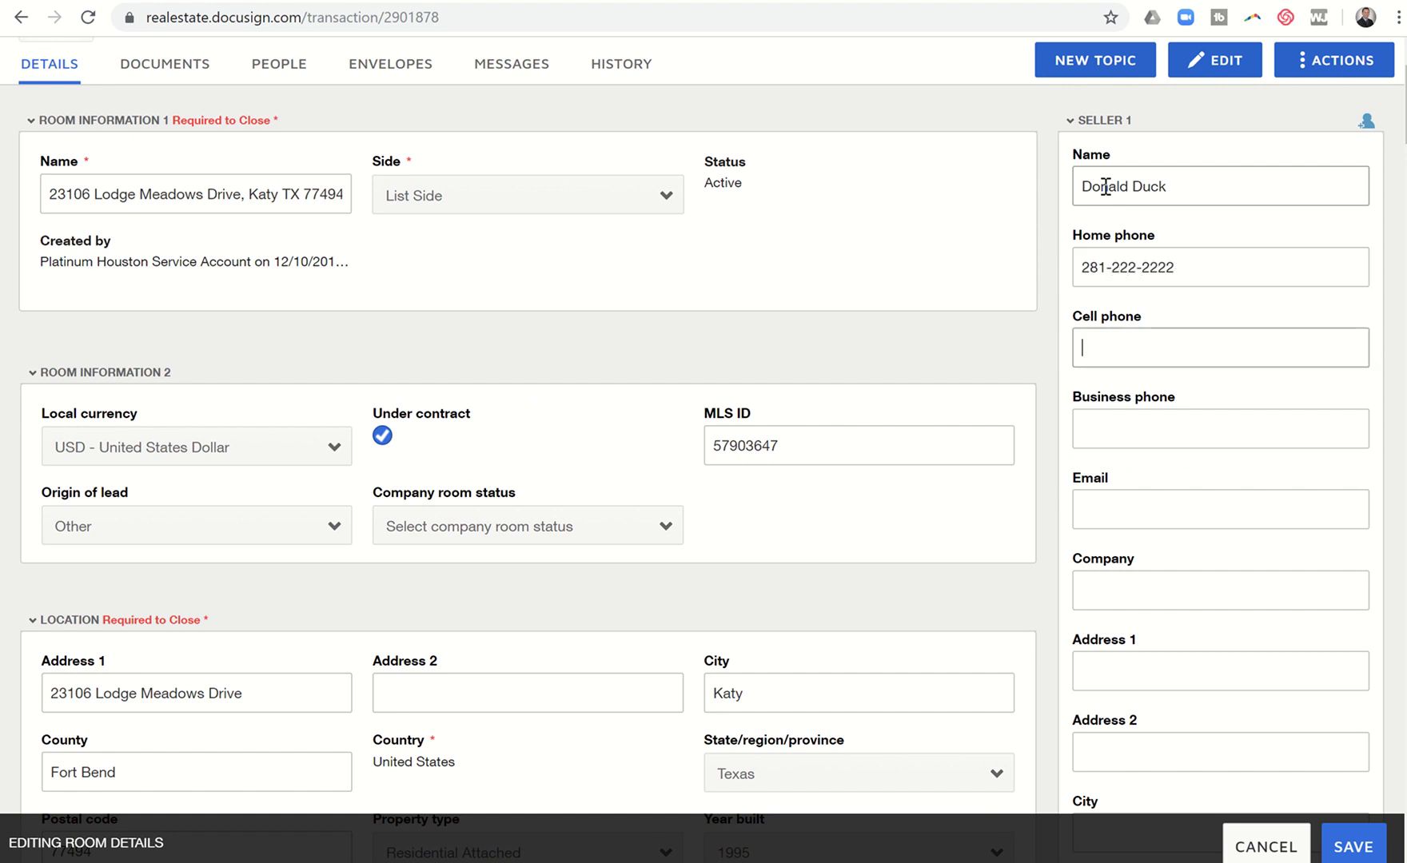
{"action": "key", "text": "Tab"}
{"action": "key", "text": "Tab"}
{"action": "type", "text": "Donal"}
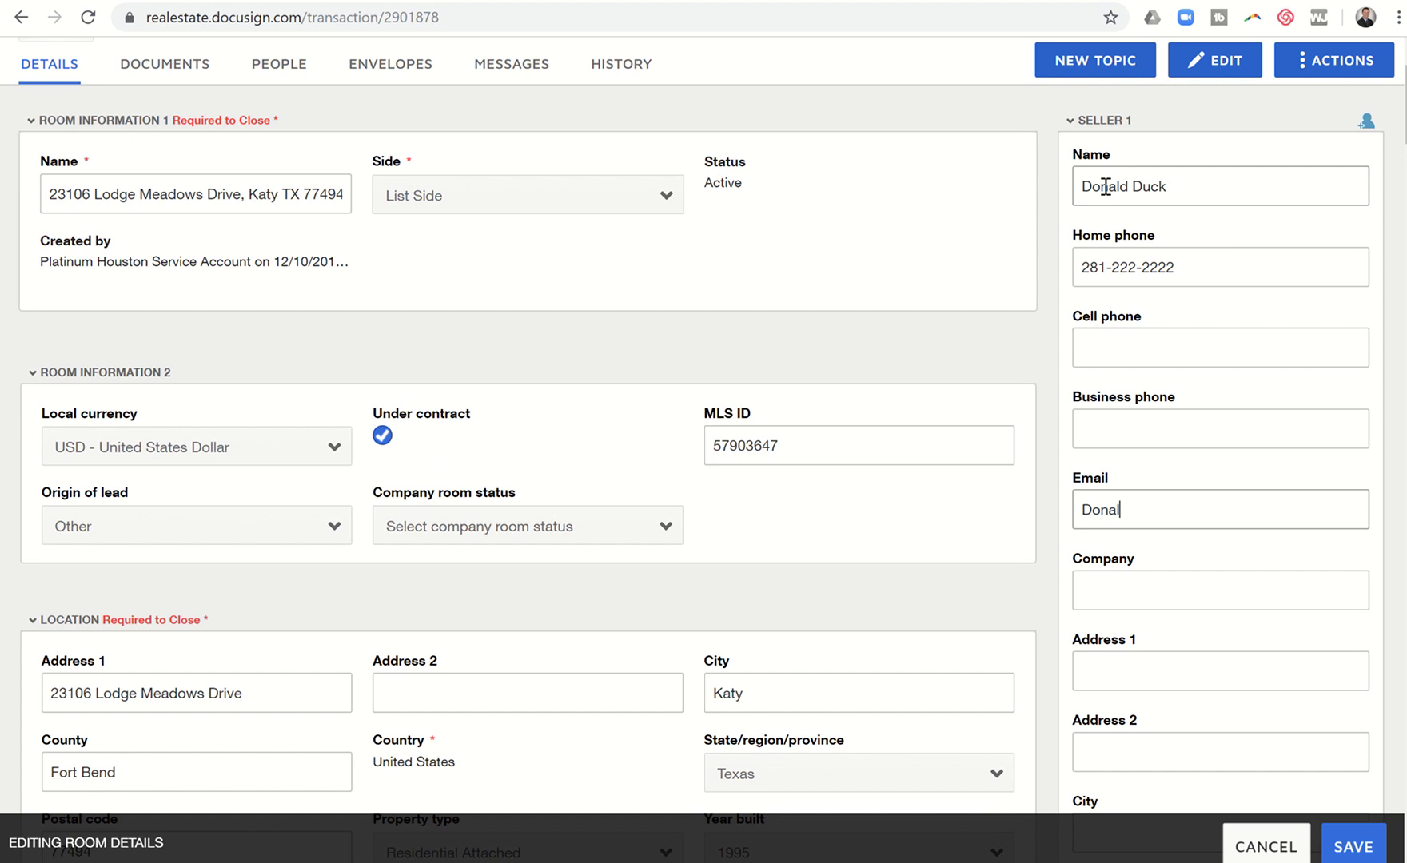
{"action": "type", "text": "d@Duck.com"}
{"action": "key", "text": "Tab"}
{"action": "scroll", "coordinate": [1106, 192], "scroll_direction": "down", "scroll_amount": 5}
{"action": "left_click", "coordinate": [1133, 630]}
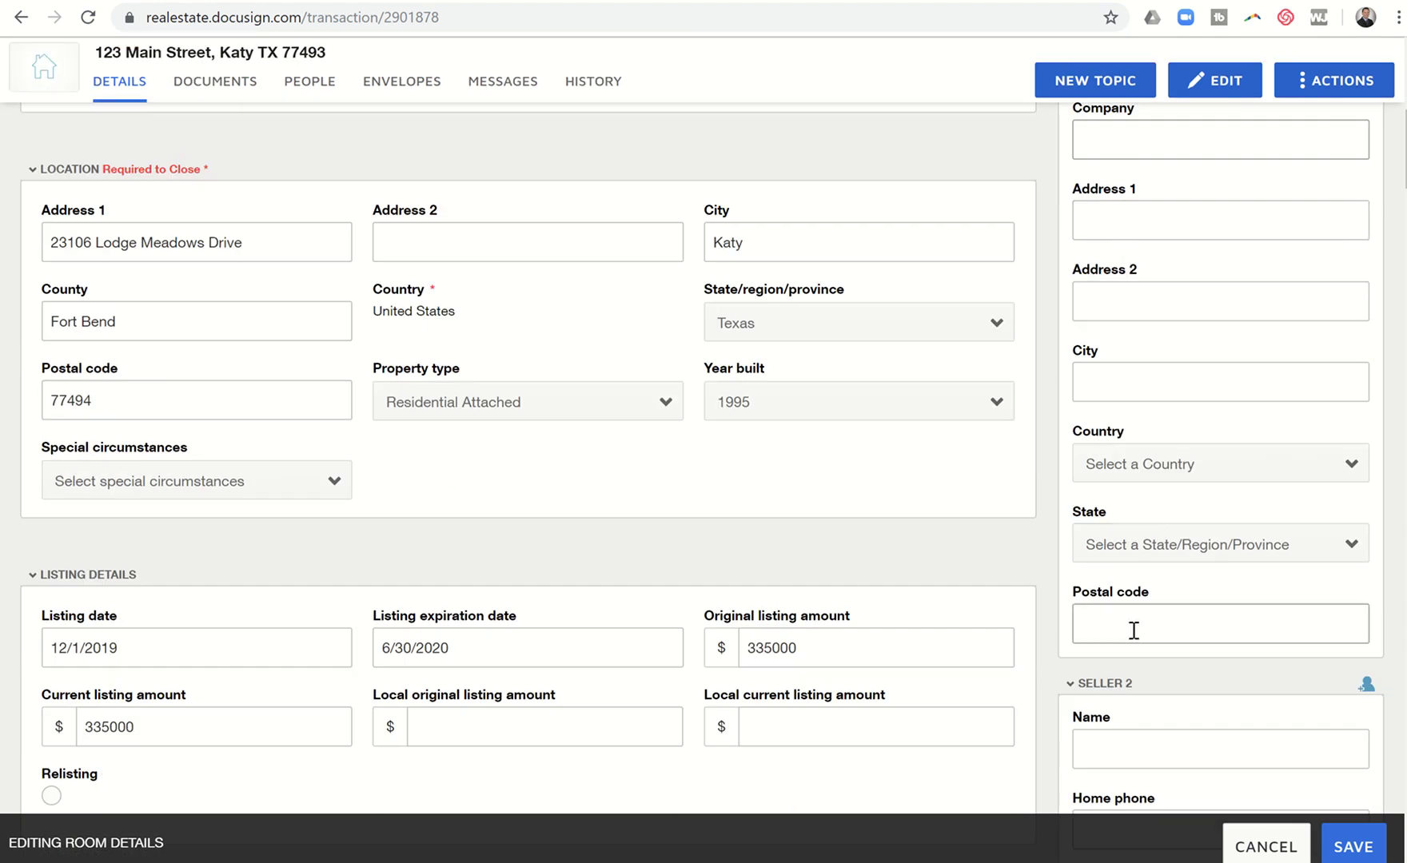
Step: Enter Seller 2's full name, home phone number and e-mail address
{"action": "left_click", "coordinate": [1119, 747]}
{"action": "type", "text": "Daffy D"}
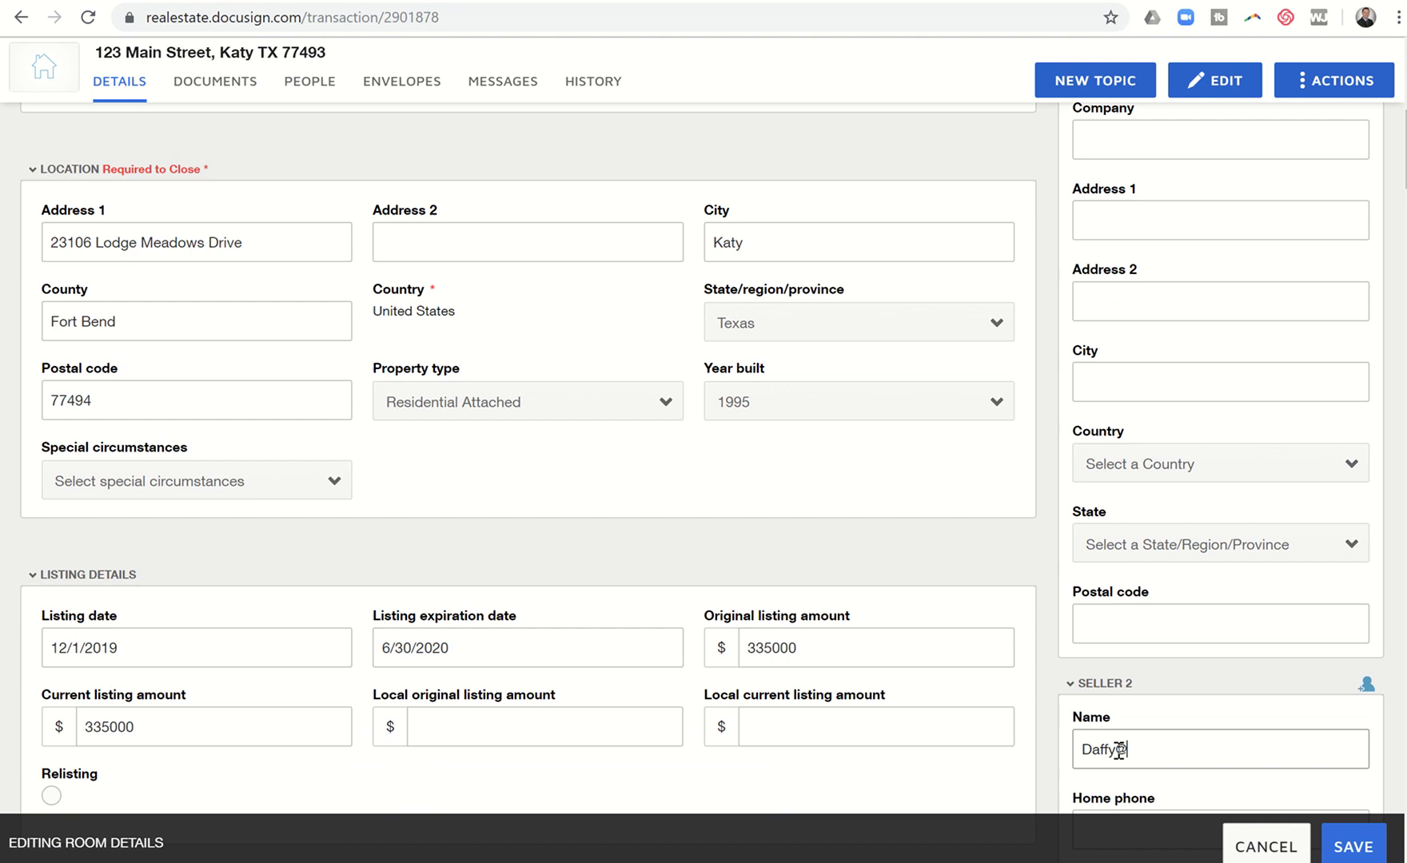
{"action": "type", "text": "uck"}
{"action": "key", "text": "Tab"}
{"action": "scroll", "coordinate": [1119, 750], "scroll_direction": "down", "scroll_amount": 5}
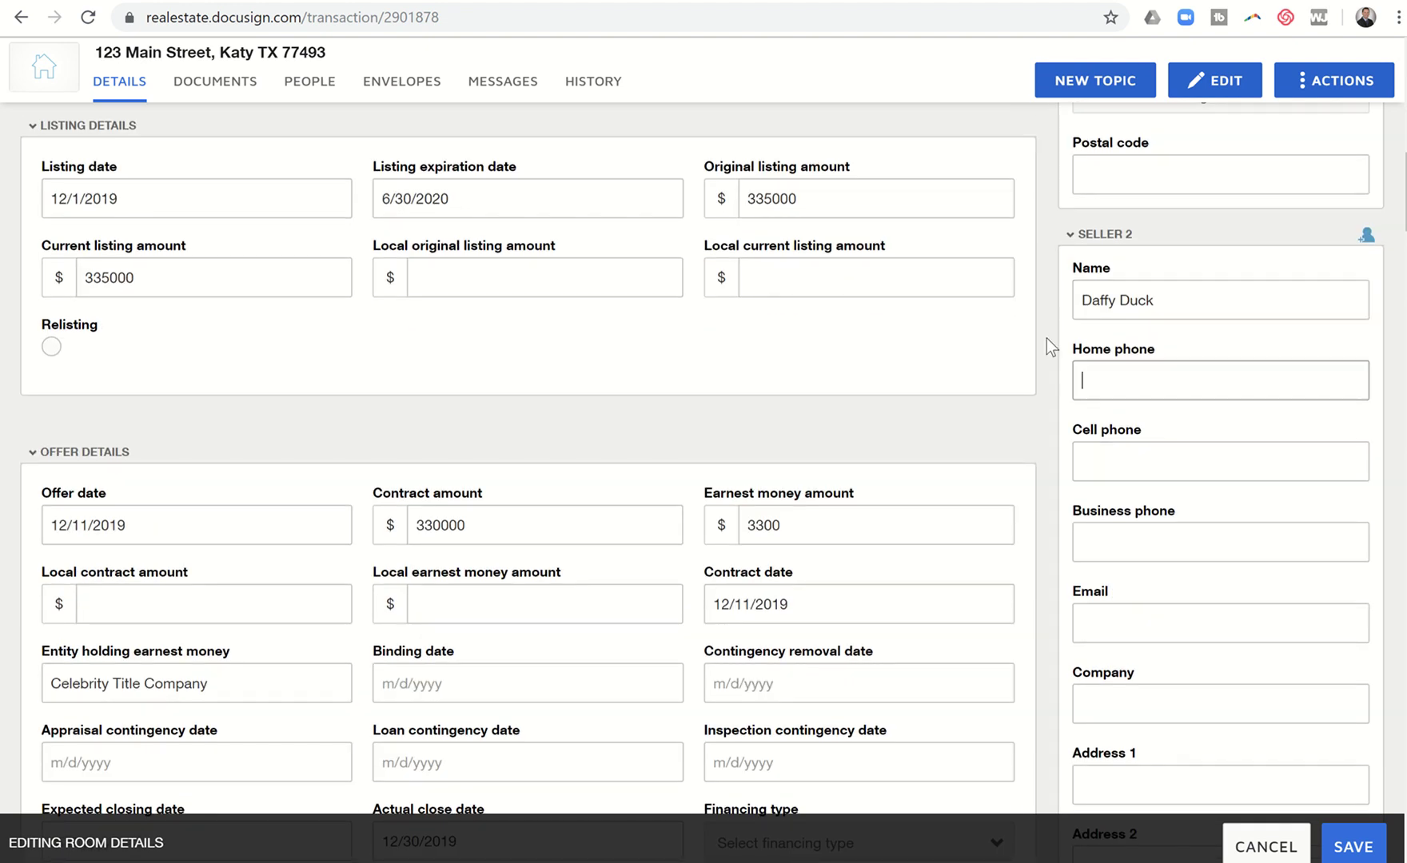
{"action": "type", "text": "281-222-4444"}
{"action": "scroll", "coordinate": [1047, 339], "scroll_direction": "down", "scroll_amount": 2}
{"action": "left_click", "coordinate": [1097, 450]}
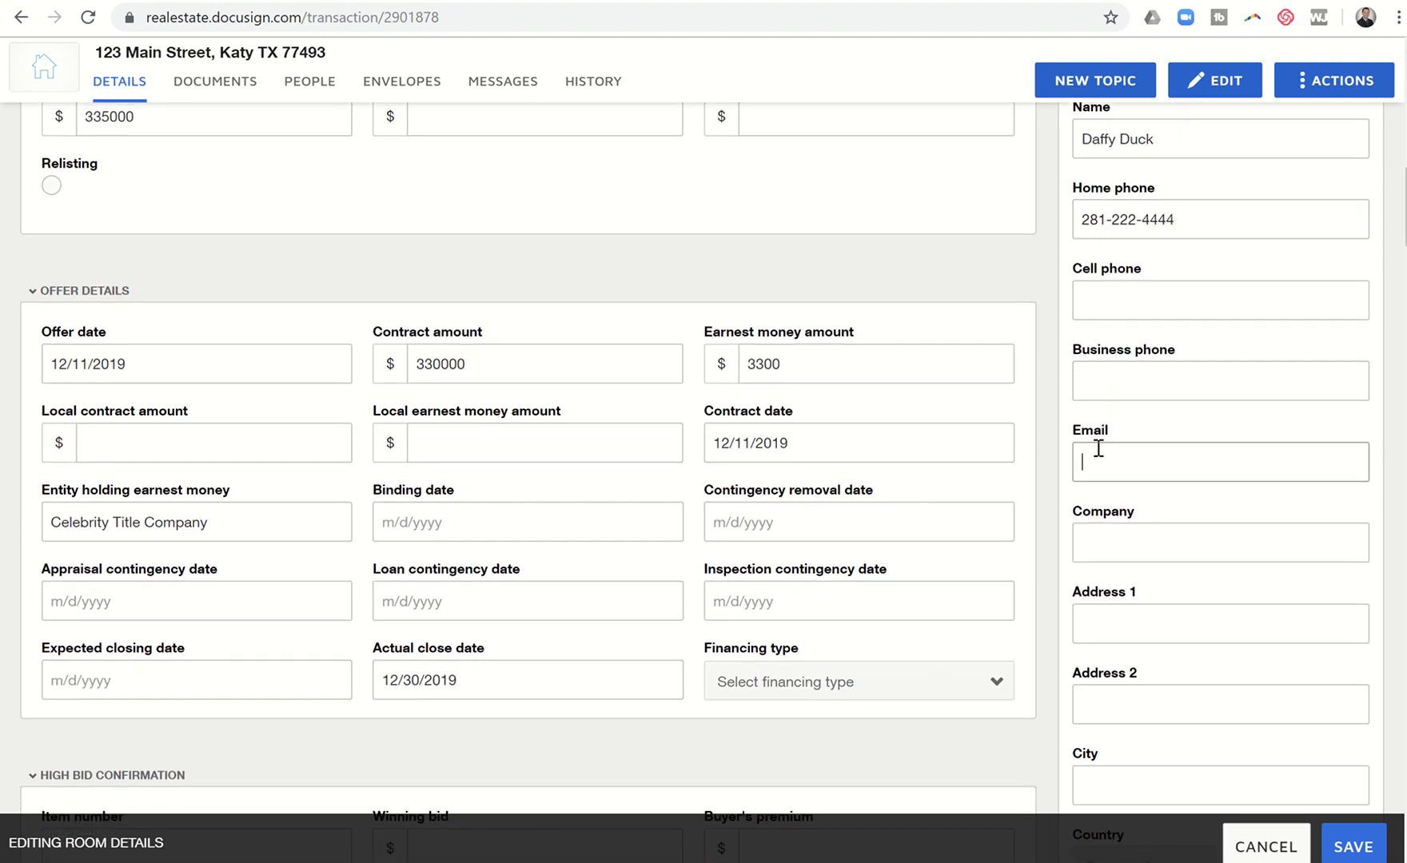
{"action": "type", "text": "Daffy@Duck.com"}
{"action": "scroll", "coordinate": [1098, 450], "scroll_direction": "down", "scroll_amount": 4}
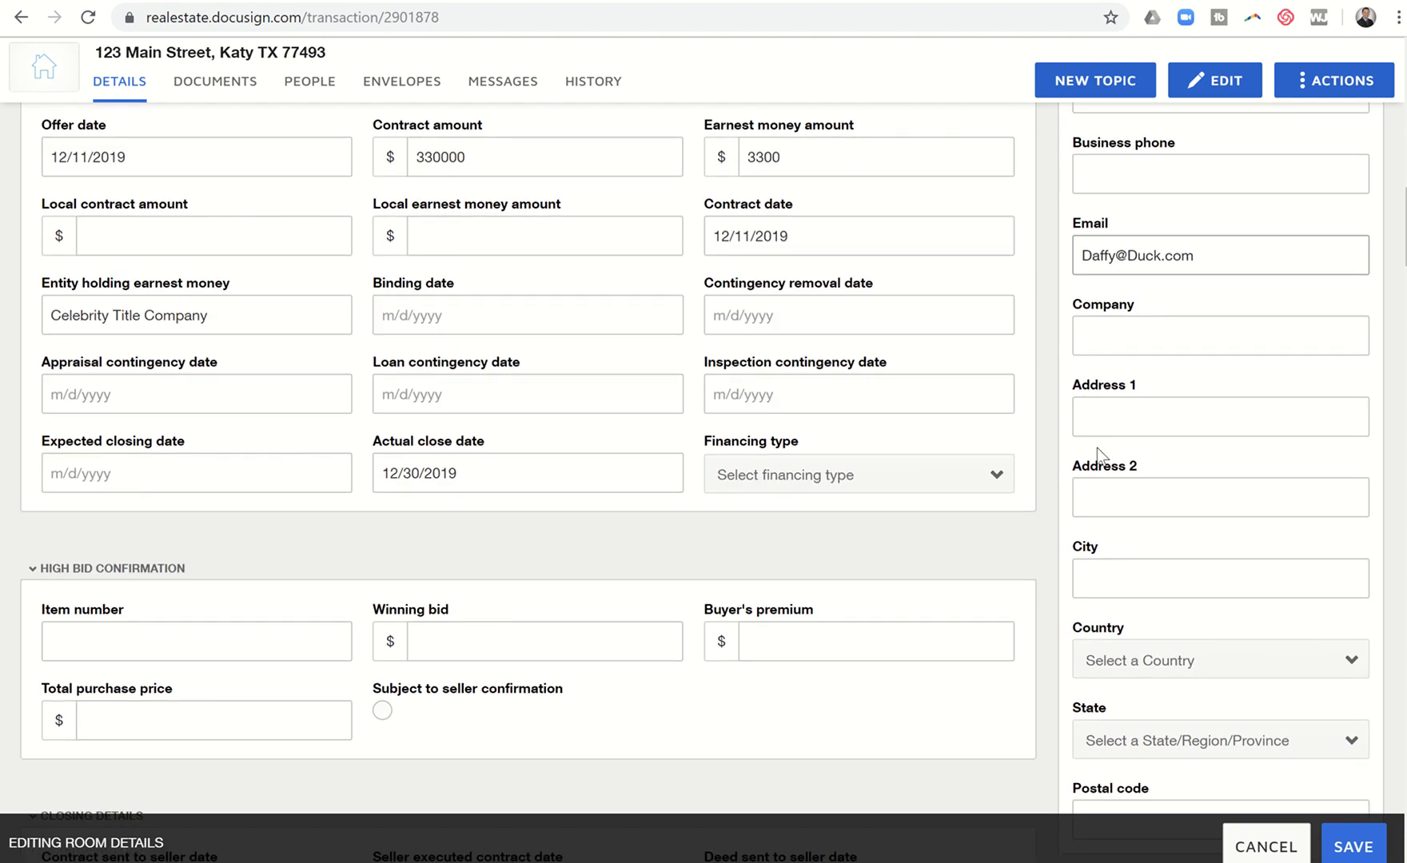
{"action": "scroll", "coordinate": [1098, 449], "scroll_direction": "down", "scroll_amount": 2}
{"action": "scroll", "coordinate": [1097, 448], "scroll_direction": "up", "scroll_amount": 3}
{"action": "scroll", "coordinate": [1097, 451], "scroll_direction": "down", "scroll_amount": 2}
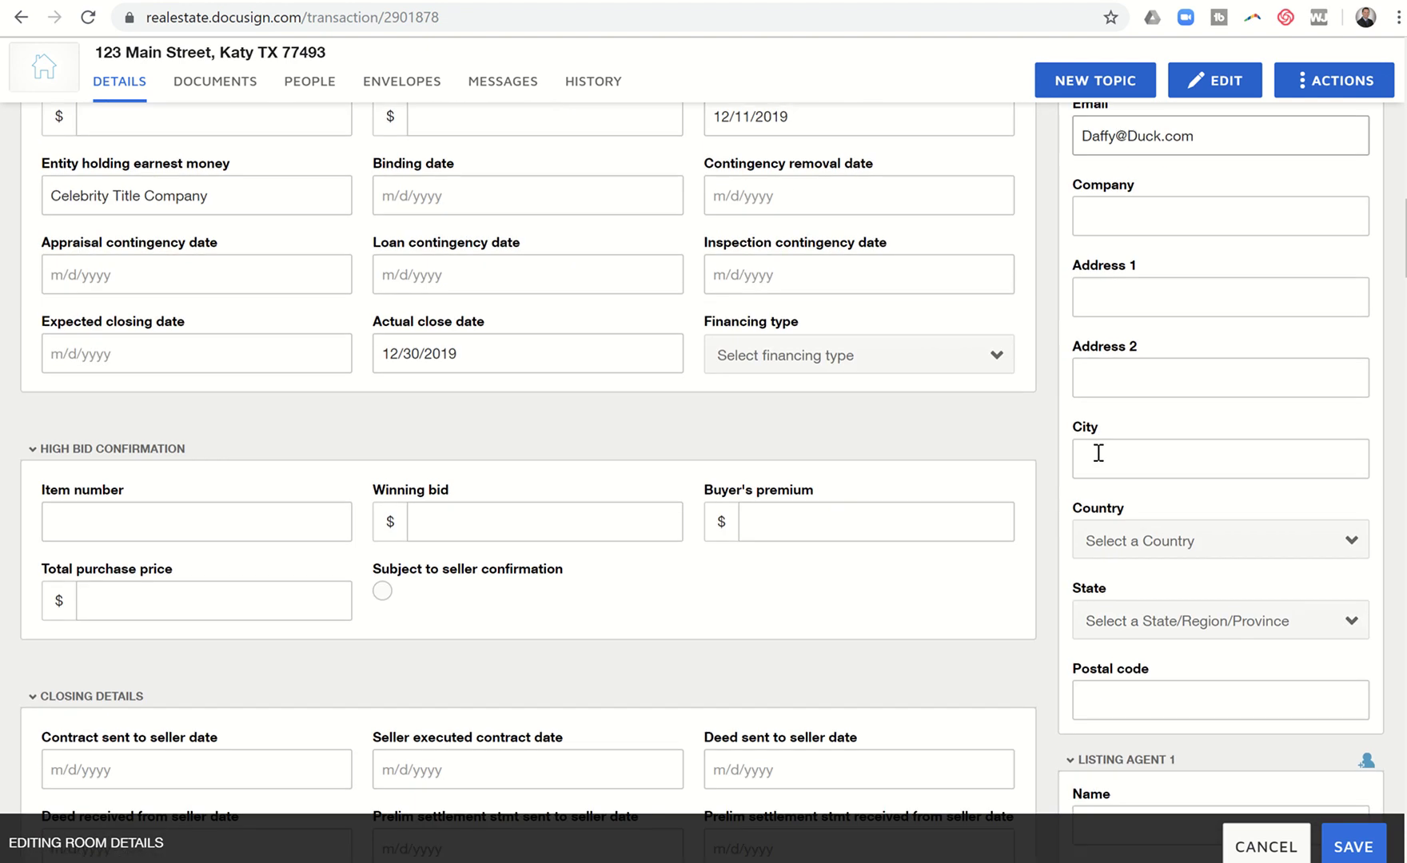
{"action": "scroll", "coordinate": [1087, 416], "scroll_direction": "down", "scroll_amount": 3}
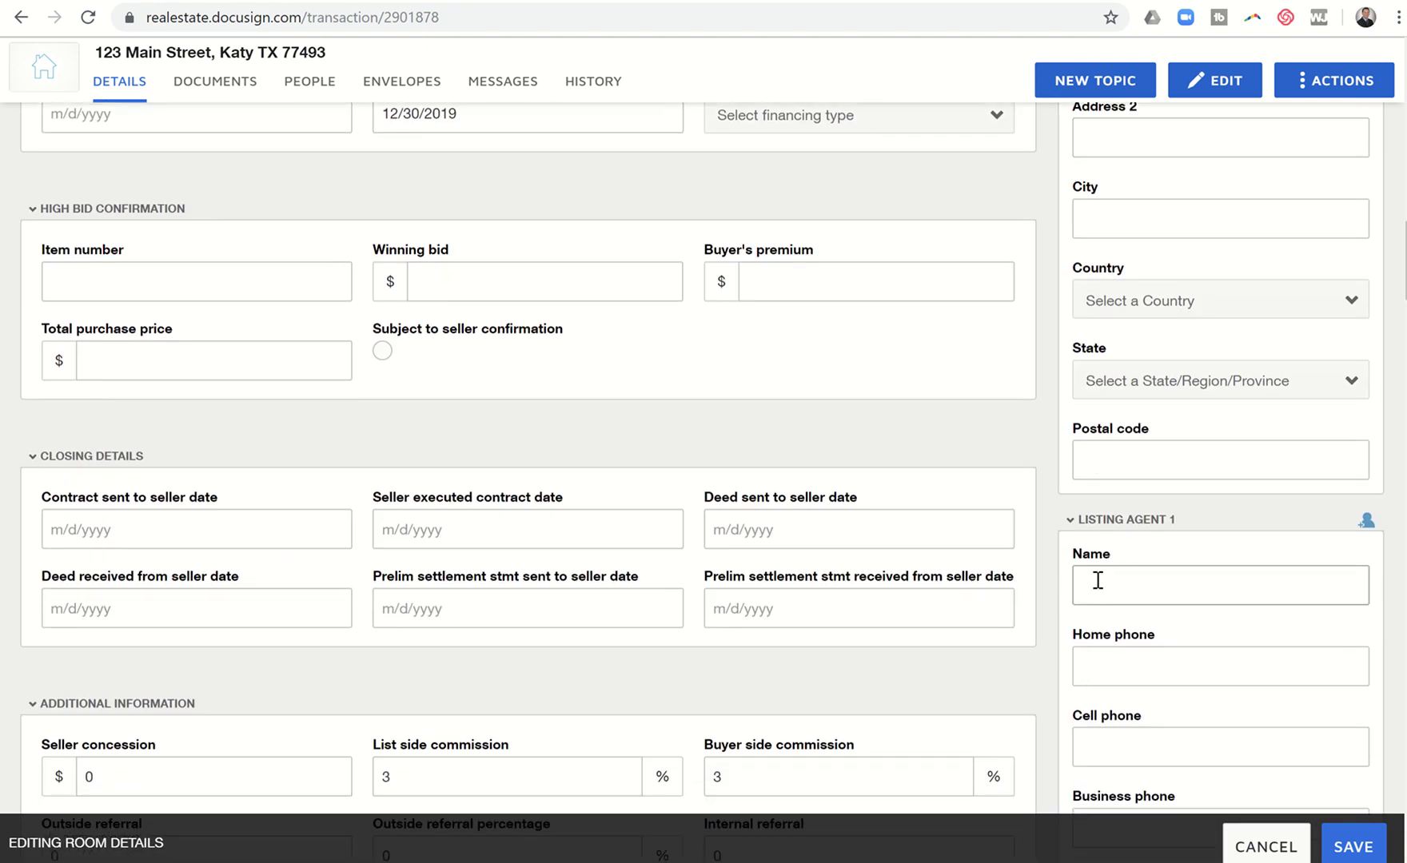
Step: Enter Listing Agent 1's name, cell phone number and e-mail address
{"action": "key", "text": "Tab"}
{"action": "key", "text": "Tab"}
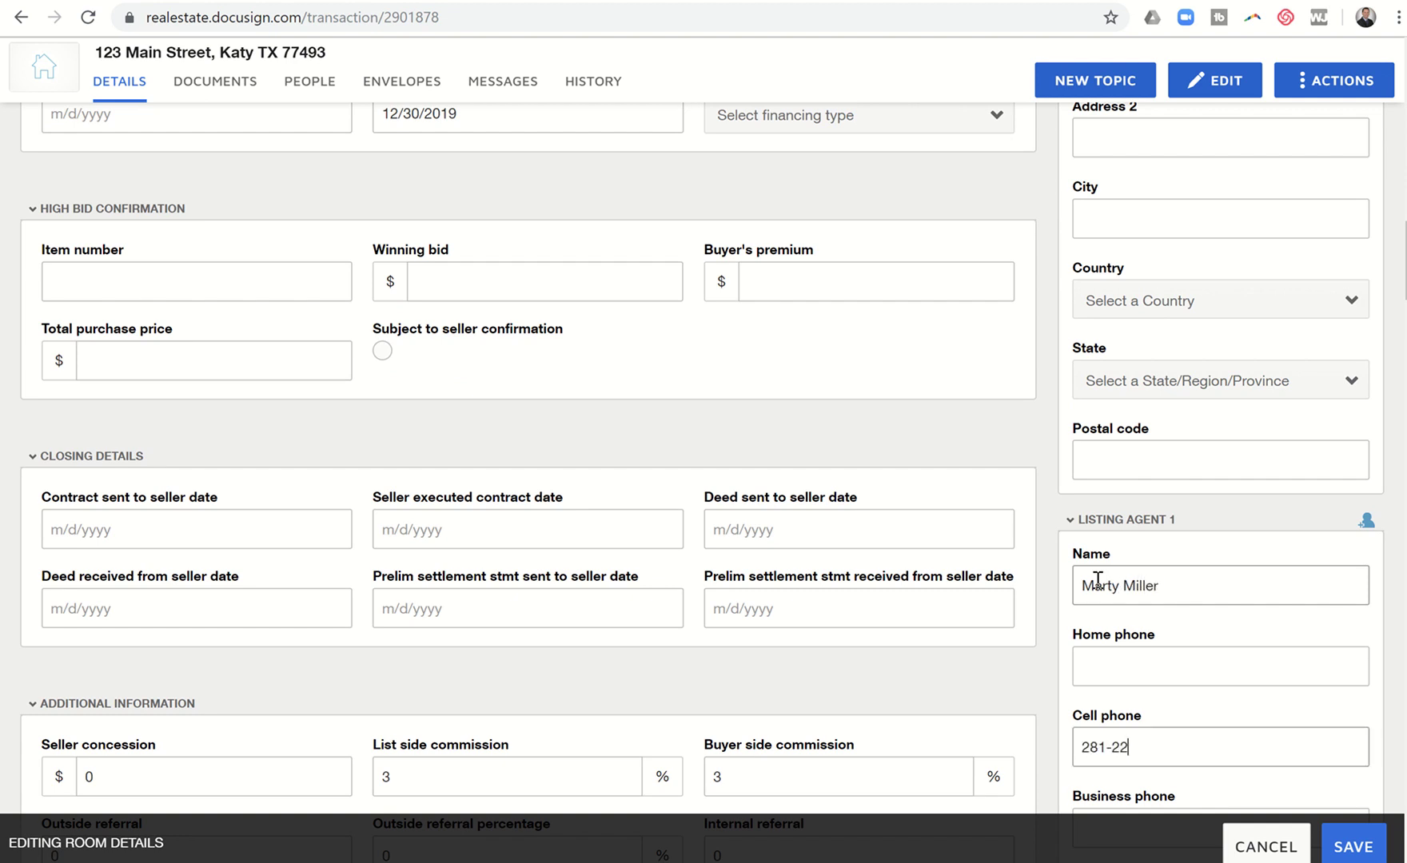
{"action": "scroll", "coordinate": [1098, 579], "scroll_direction": "down", "scroll_amount": 2}
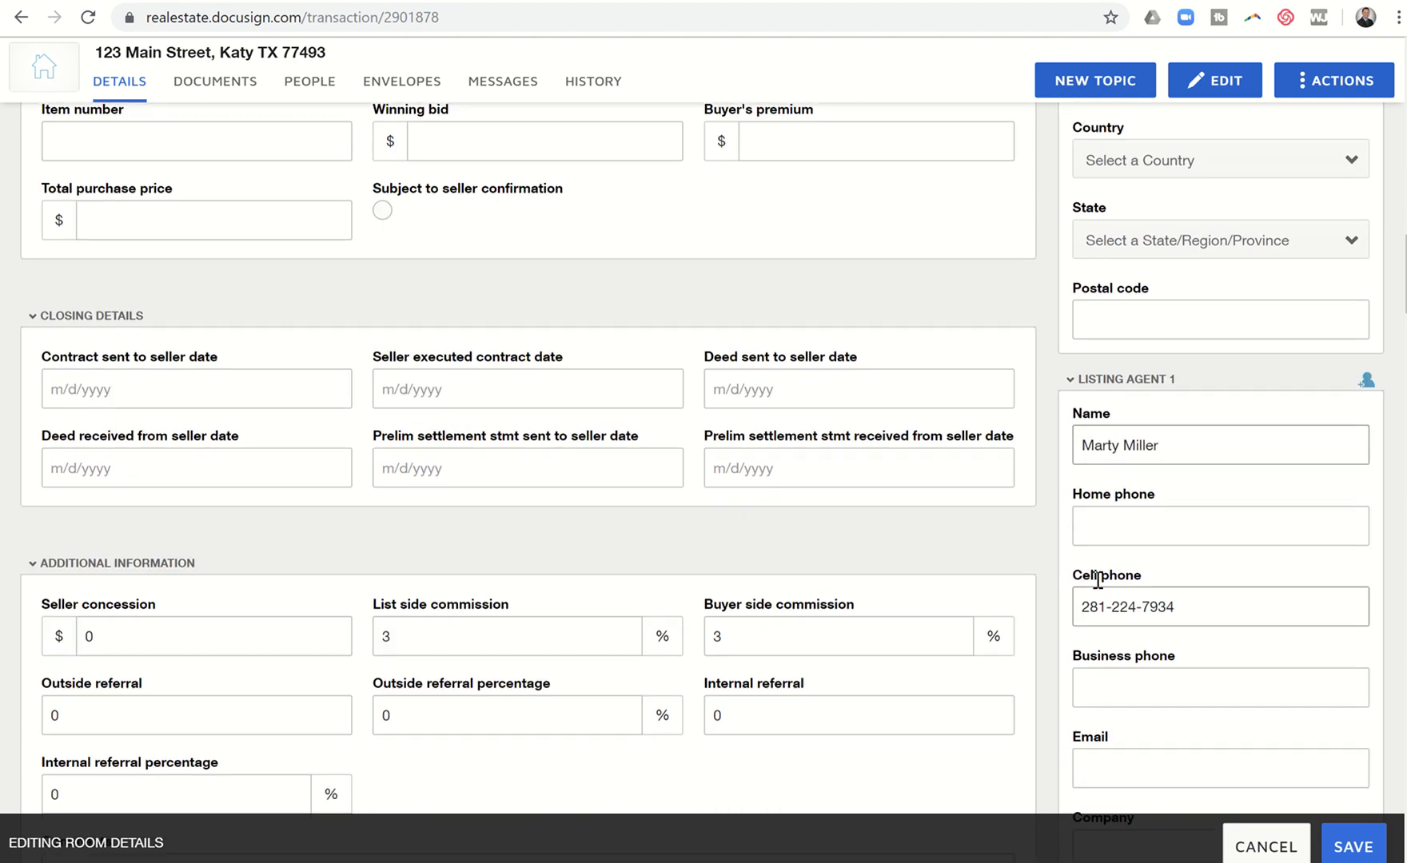
{"action": "left_click", "coordinate": [1101, 743]}
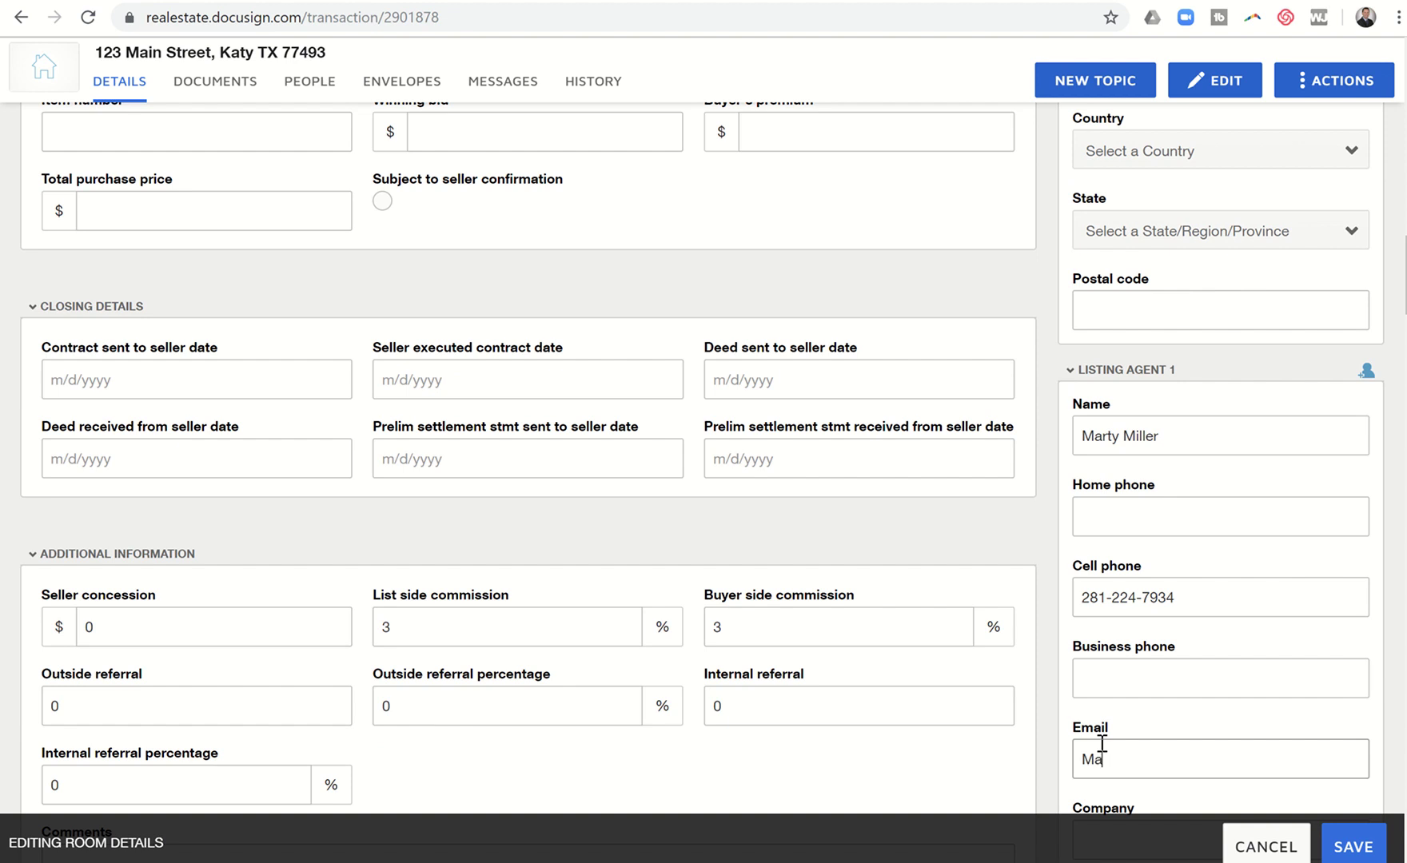
Step: Enter Buyer 1's name, home phone number and e-mail address
{"action": "scroll", "coordinate": [1103, 744], "scroll_direction": "down", "scroll_amount": 18}
{"action": "scroll", "coordinate": [1101, 748], "scroll_direction": "up", "scroll_amount": 3}
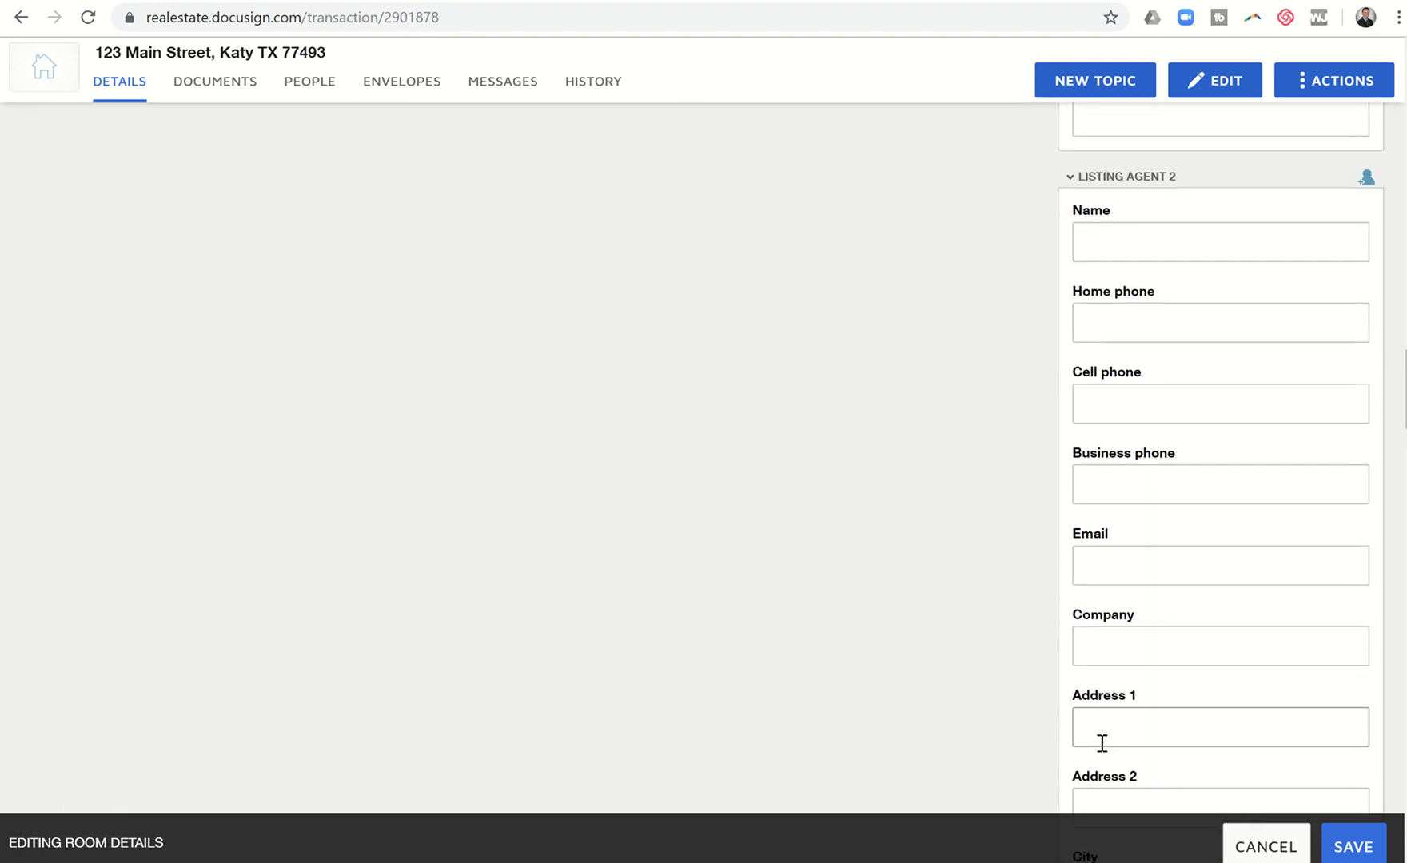
{"action": "scroll", "coordinate": [1153, 321], "scroll_direction": "down", "scroll_amount": 6}
{"action": "scroll", "coordinate": [1153, 322], "scroll_direction": "down", "scroll_amount": 6}
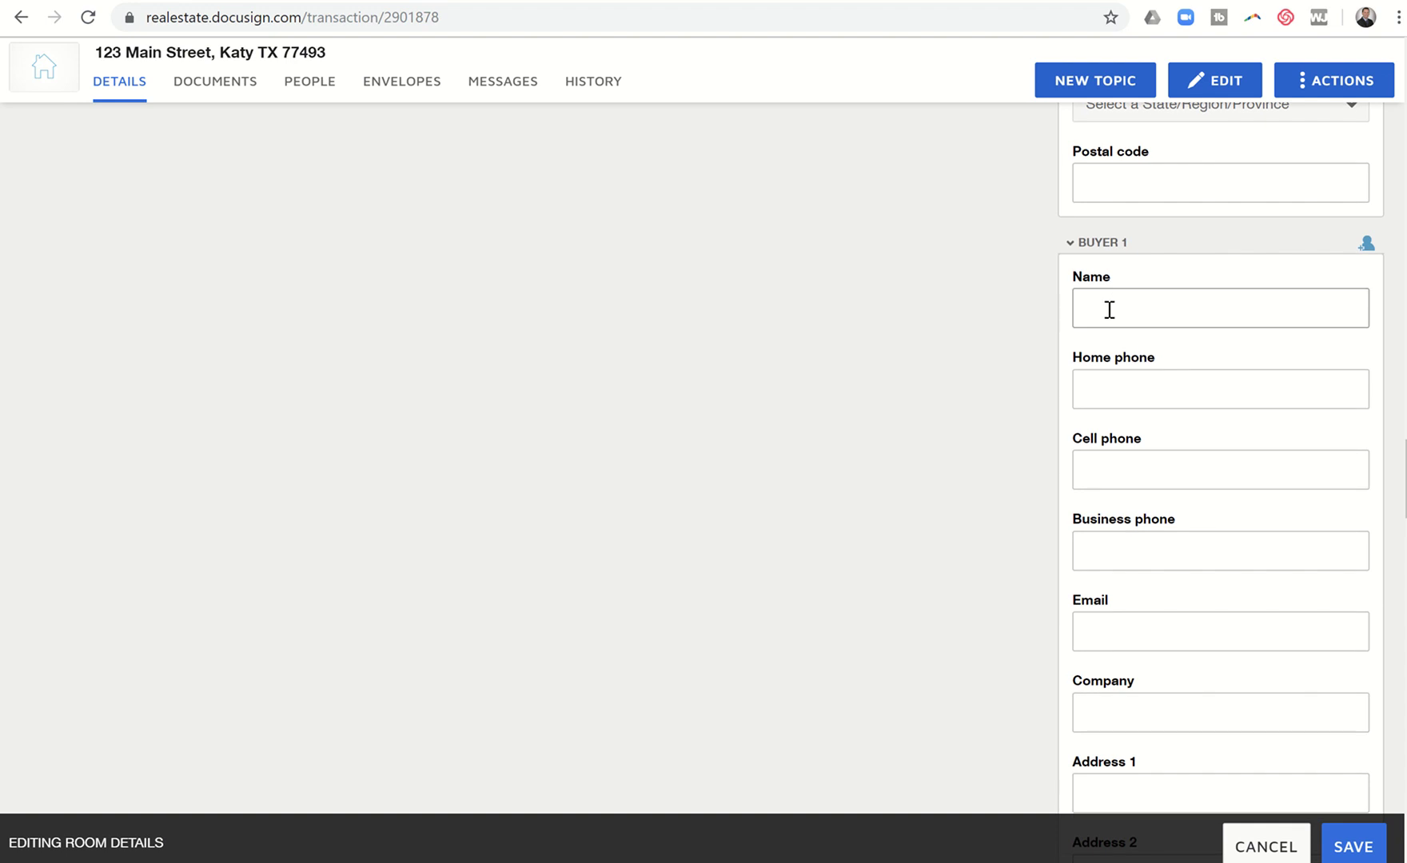
{"action": "left_click", "coordinate": [1110, 310]}
{"action": "type", "text": "Mickey Mouse"}
{"action": "key", "text": "Tab"}
{"action": "type", "text": "281-2"}
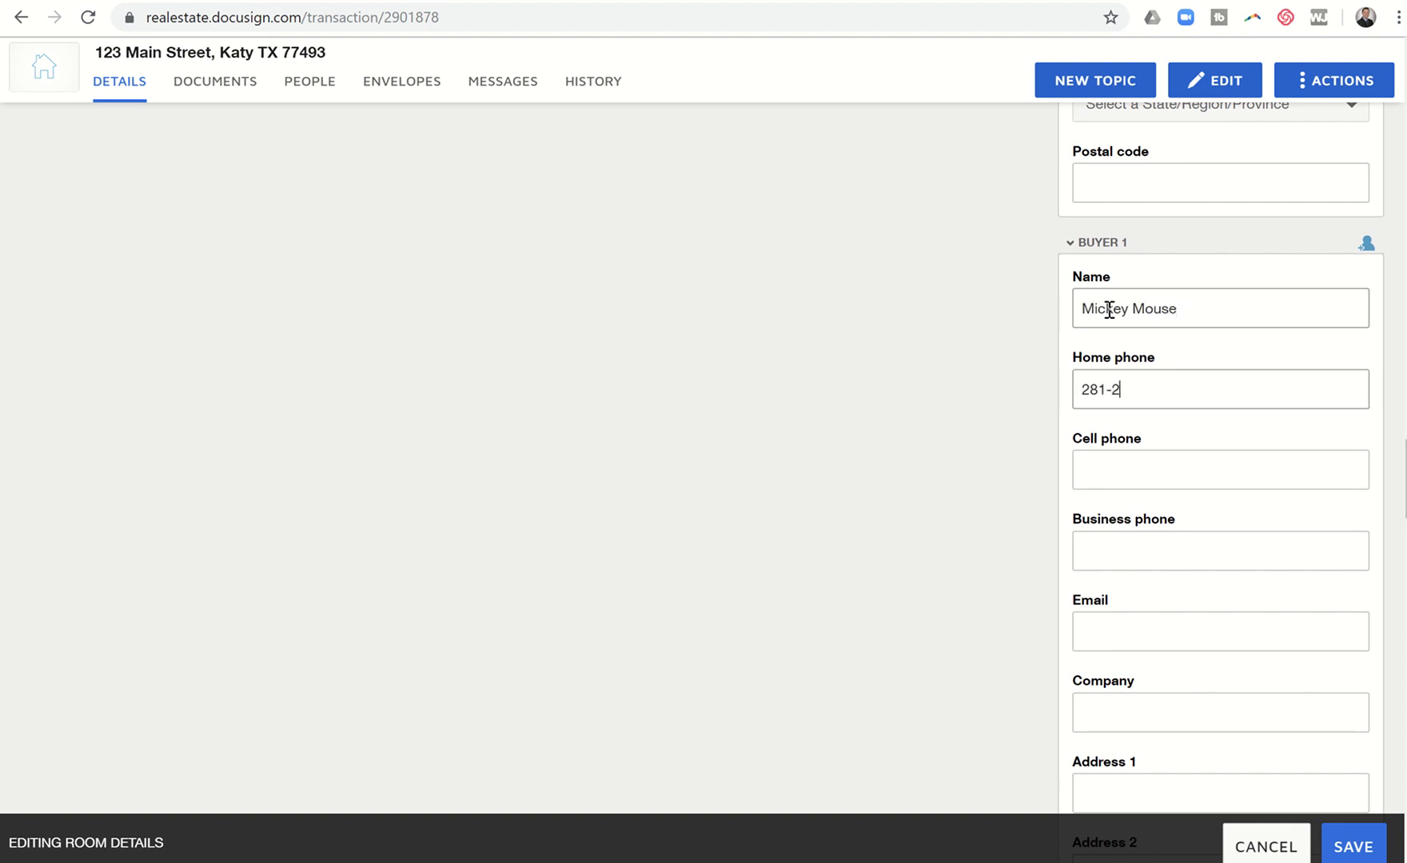
{"action": "type", "text": "22-6666"}
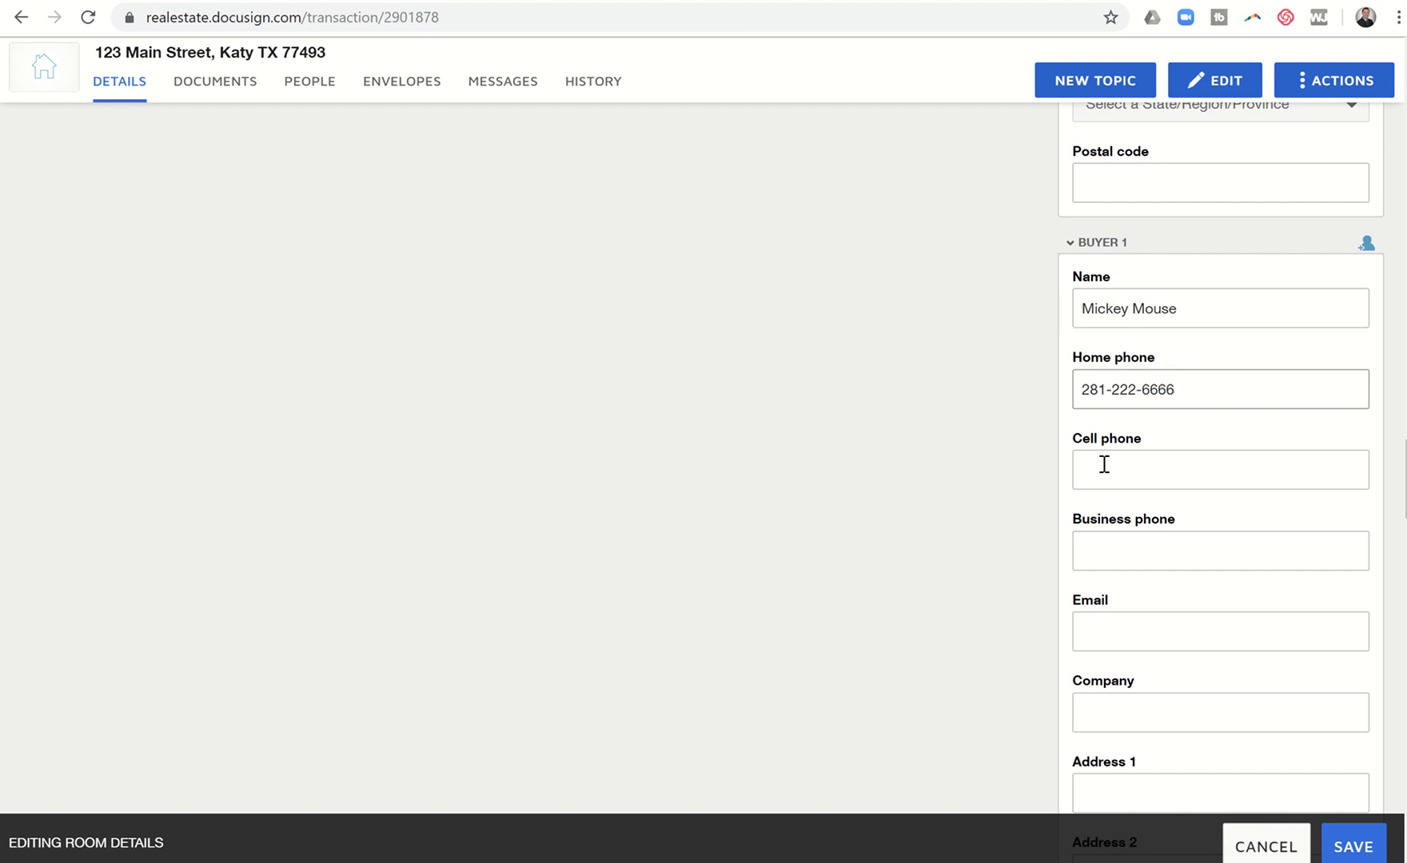
{"action": "left_click", "coordinate": [1092, 628]}
{"action": "type", "text": "Mick"}
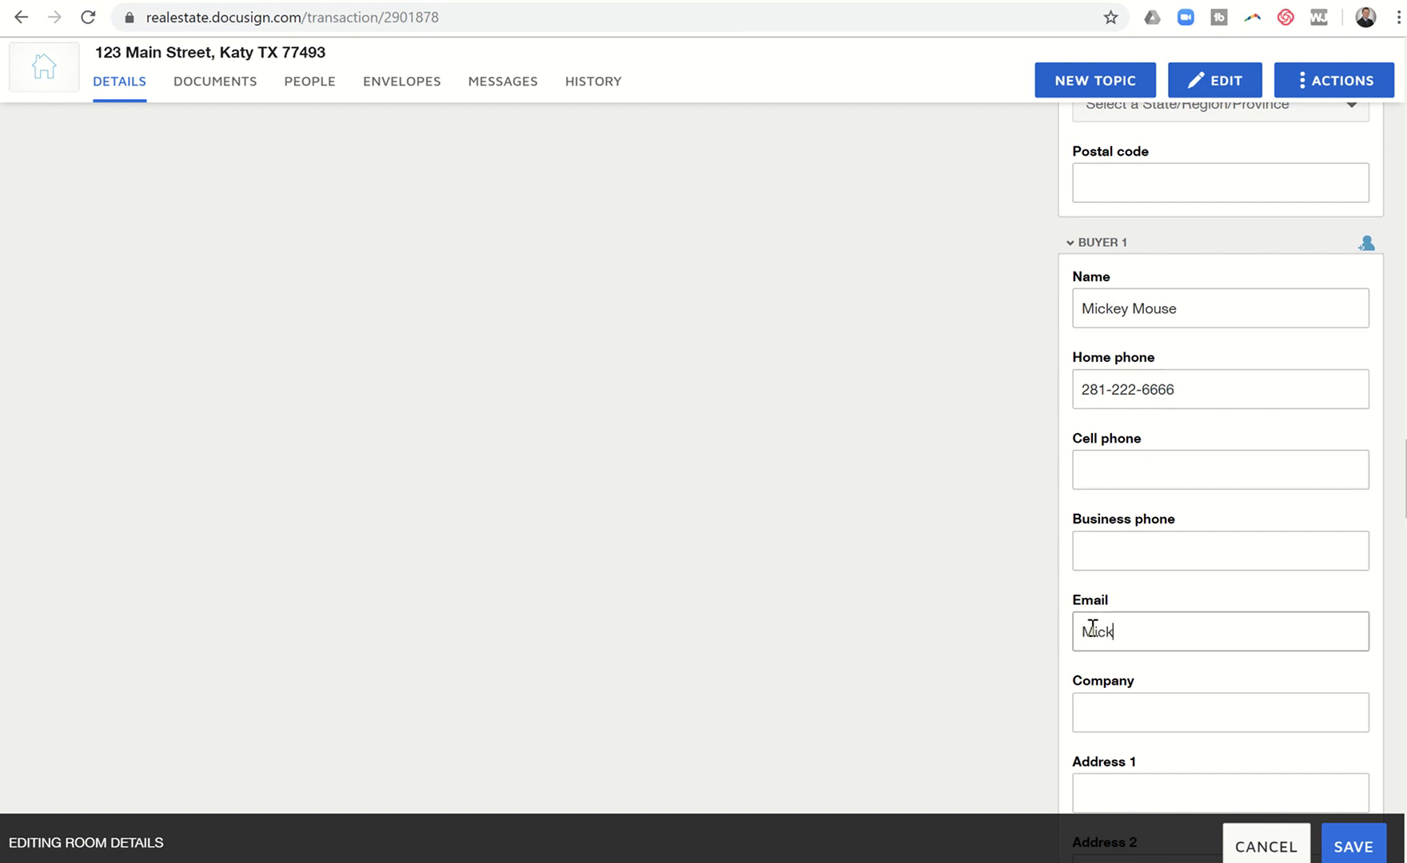
{"action": "type", "text": "ey@mouse.com"}
Step: Enter Buyer 2's name, cell phone number and e-mail address
{"action": "scroll", "coordinate": [1092, 628], "scroll_direction": "down", "scroll_amount": 8}
{"action": "scroll", "coordinate": [1092, 628], "scroll_direction": "down", "scroll_amount": 2}
{"action": "left_click", "coordinate": [1219, 560]}
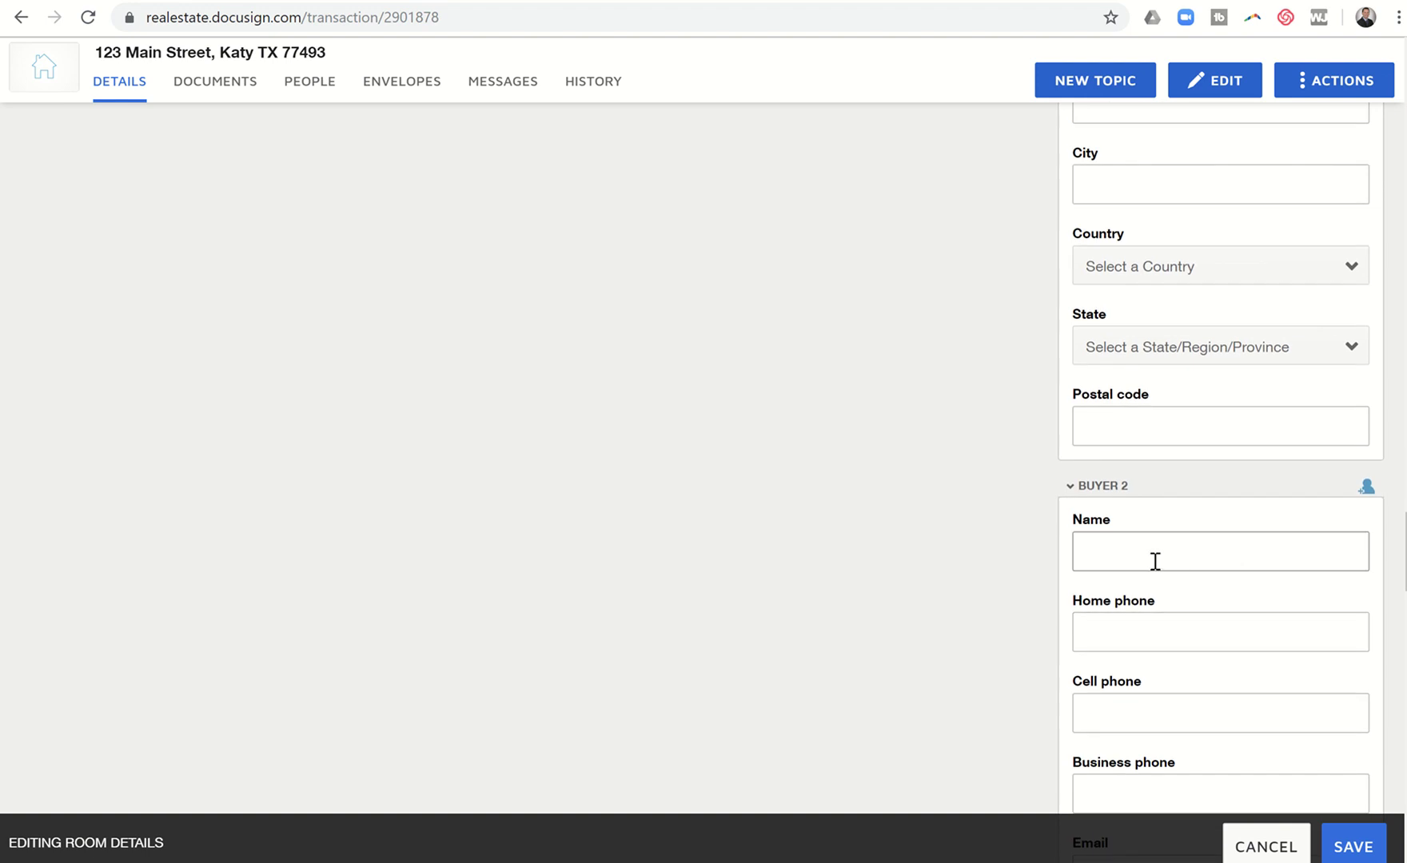
{"action": "type", "text": "Minnie Mous"}
{"action": "type", "text": "e"}
{"action": "key", "text": "Tab"}
{"action": "left_click", "coordinate": [1095, 702]}
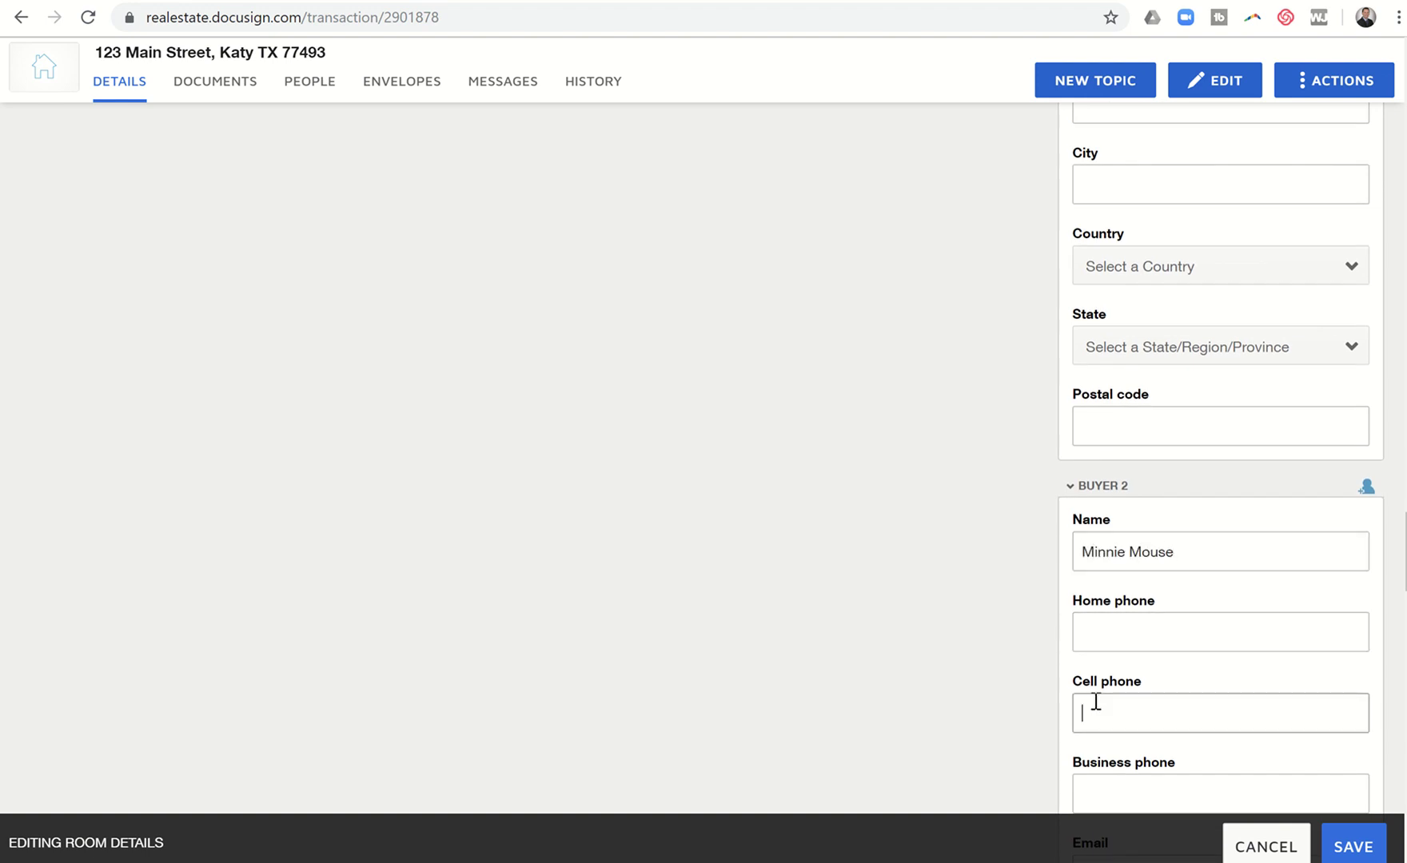
{"action": "type", "text": "281-7777777"}
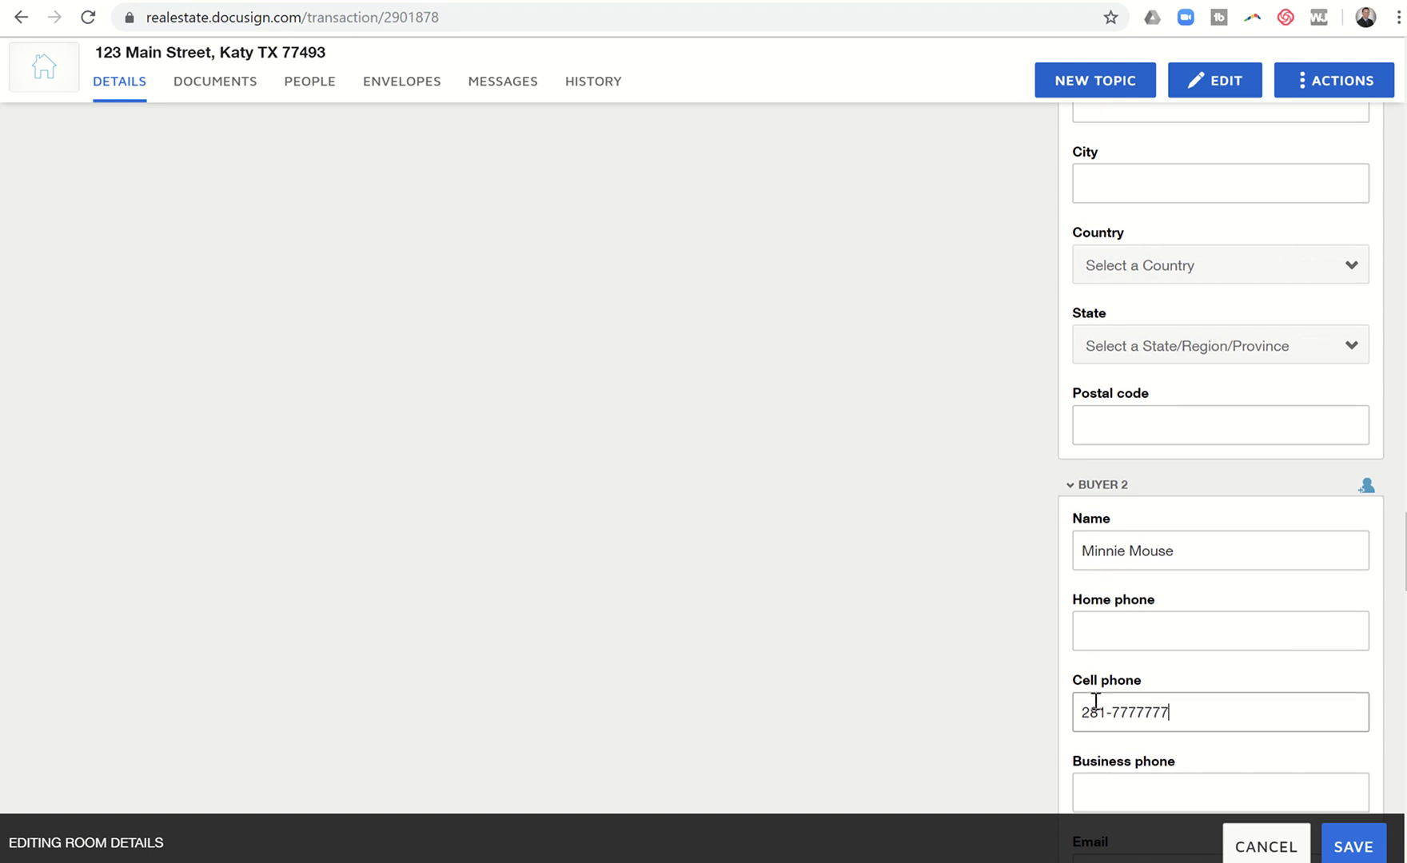
{"action": "scroll", "coordinate": [1096, 699], "scroll_direction": "down", "scroll_amount": 1}
{"action": "left_click", "coordinate": [1103, 756]}
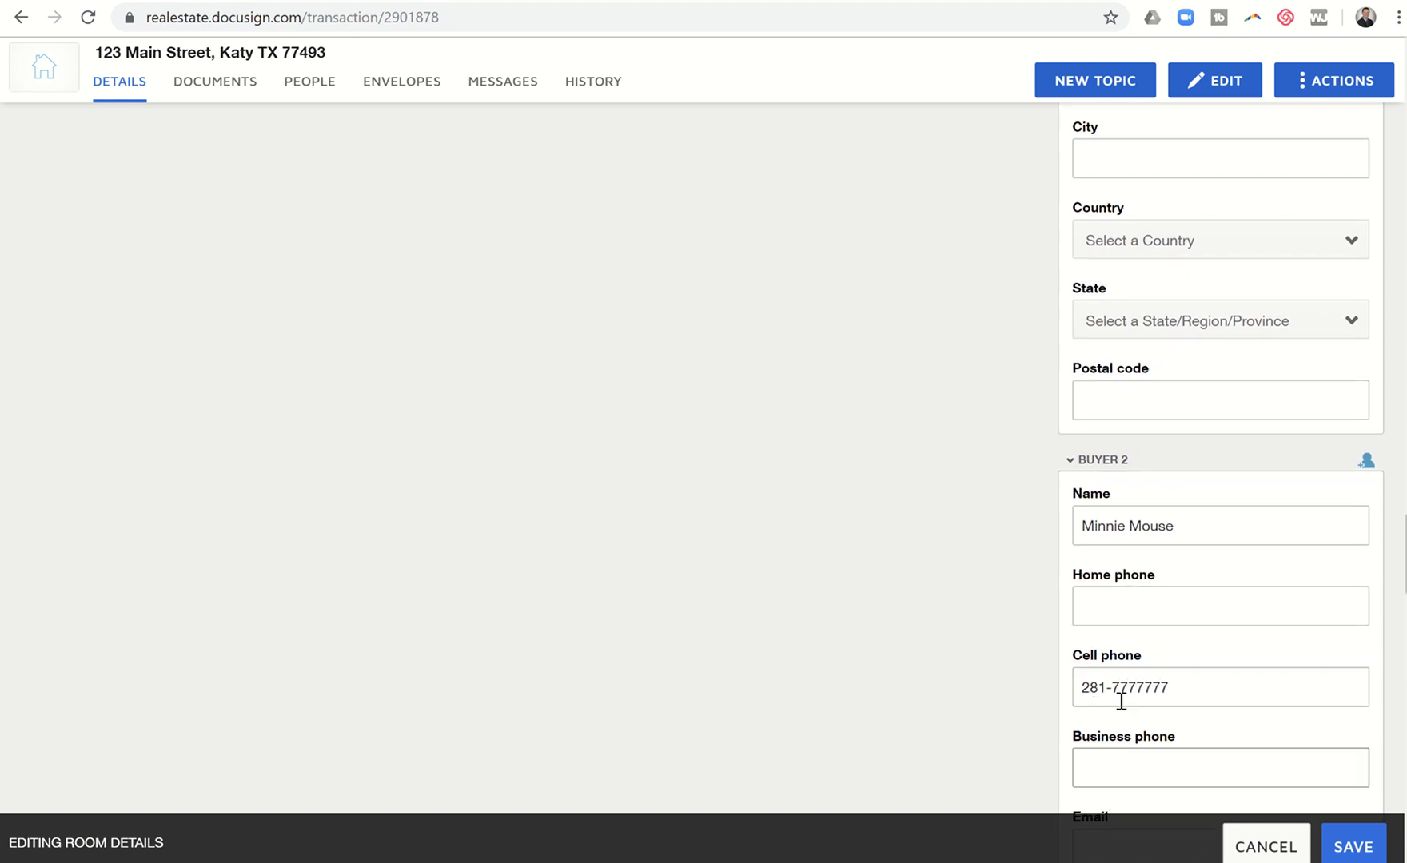
{"action": "scroll", "coordinate": [1121, 703], "scroll_direction": "down", "scroll_amount": 5}
{"action": "left_click", "coordinate": [1091, 487]}
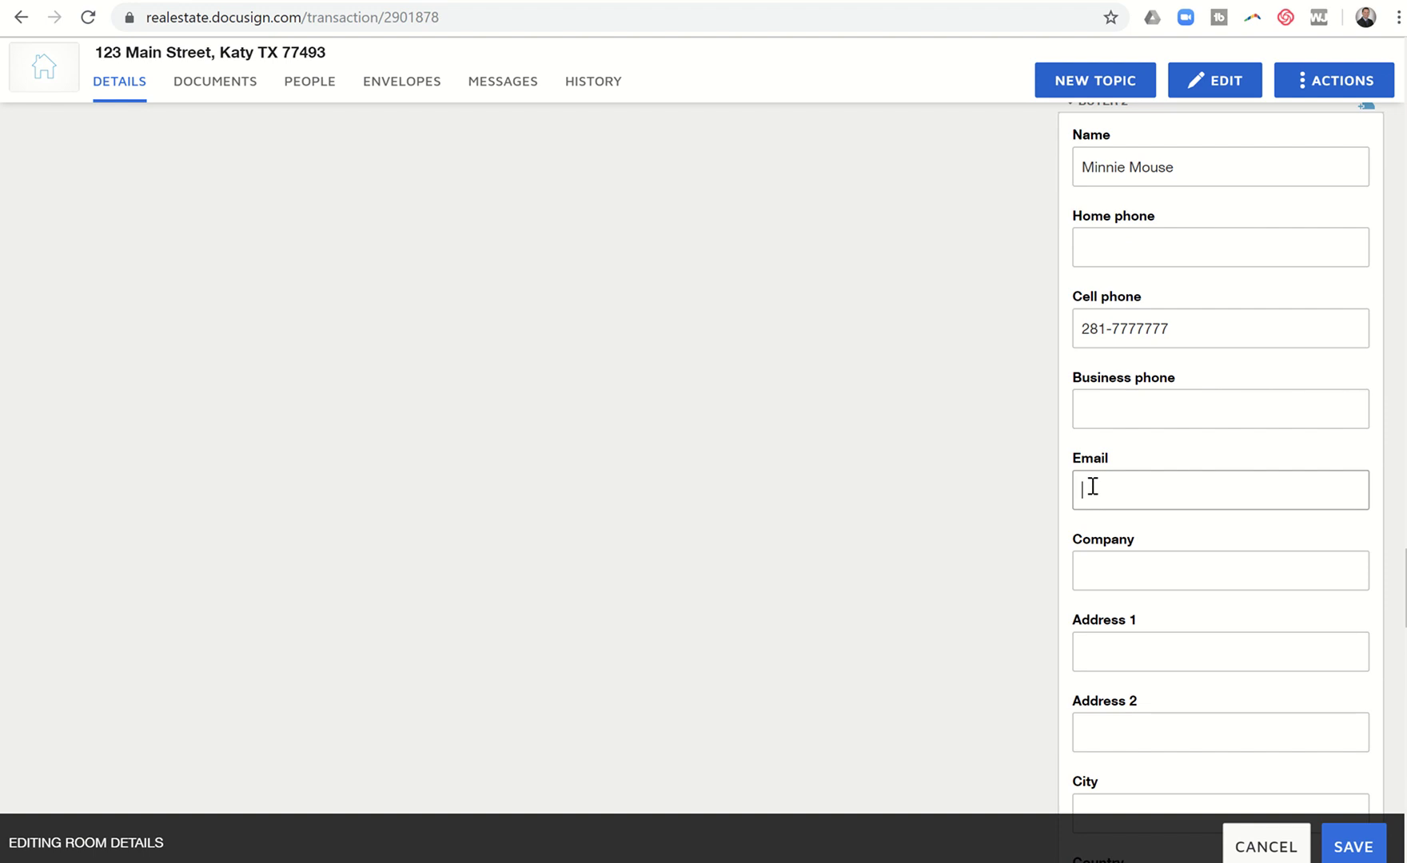
{"action": "type", "text": "Minnie@Mouse.com"}
{"action": "scroll", "coordinate": [1092, 485], "scroll_direction": "down", "scroll_amount": 4}
{"action": "scroll", "coordinate": [1092, 485], "scroll_direction": "down", "scroll_amount": 5}
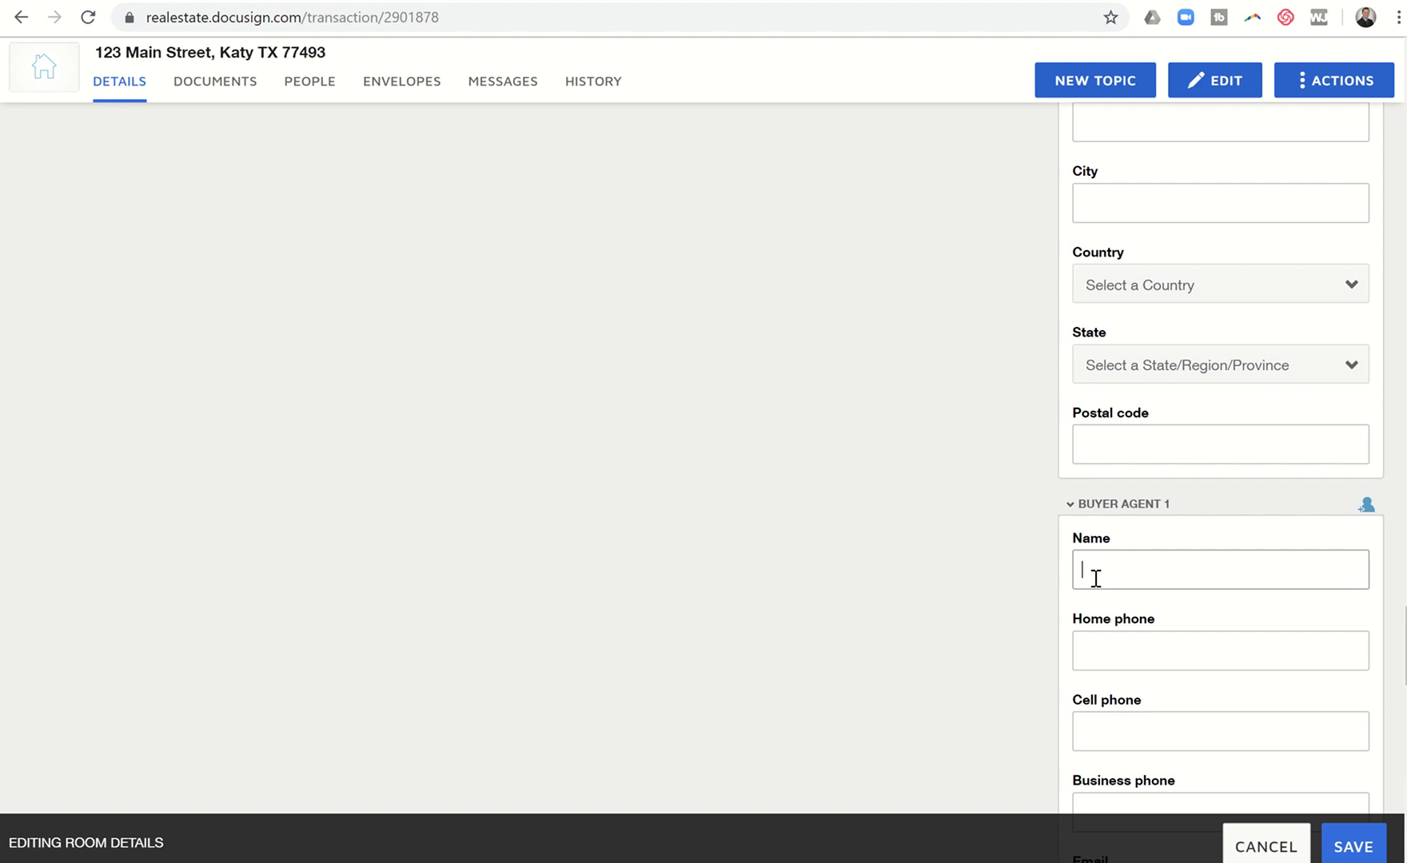
{"action": "left_click", "coordinate": [1095, 578]}
{"action": "scroll", "coordinate": [1095, 578], "scroll_direction": "down", "scroll_amount": 1}
{"action": "left_click", "coordinate": [1089, 654]}
{"action": "type", "text": "7"}
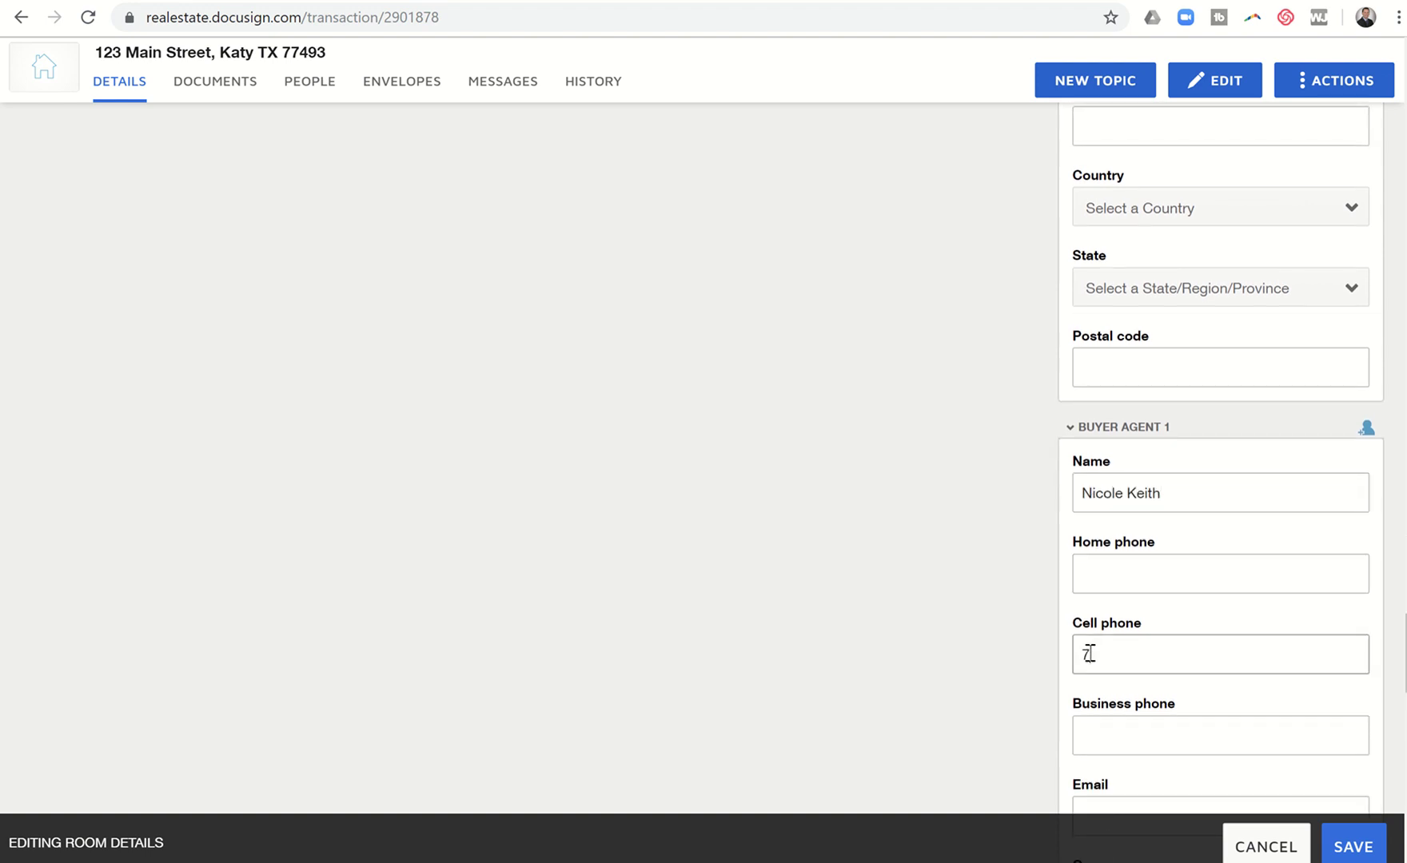
{"action": "type", "text": "13-888-8888"}
{"action": "scroll", "coordinate": [1097, 691], "scroll_direction": "down", "scroll_amount": 2}
{"action": "left_click", "coordinate": [1095, 709]}
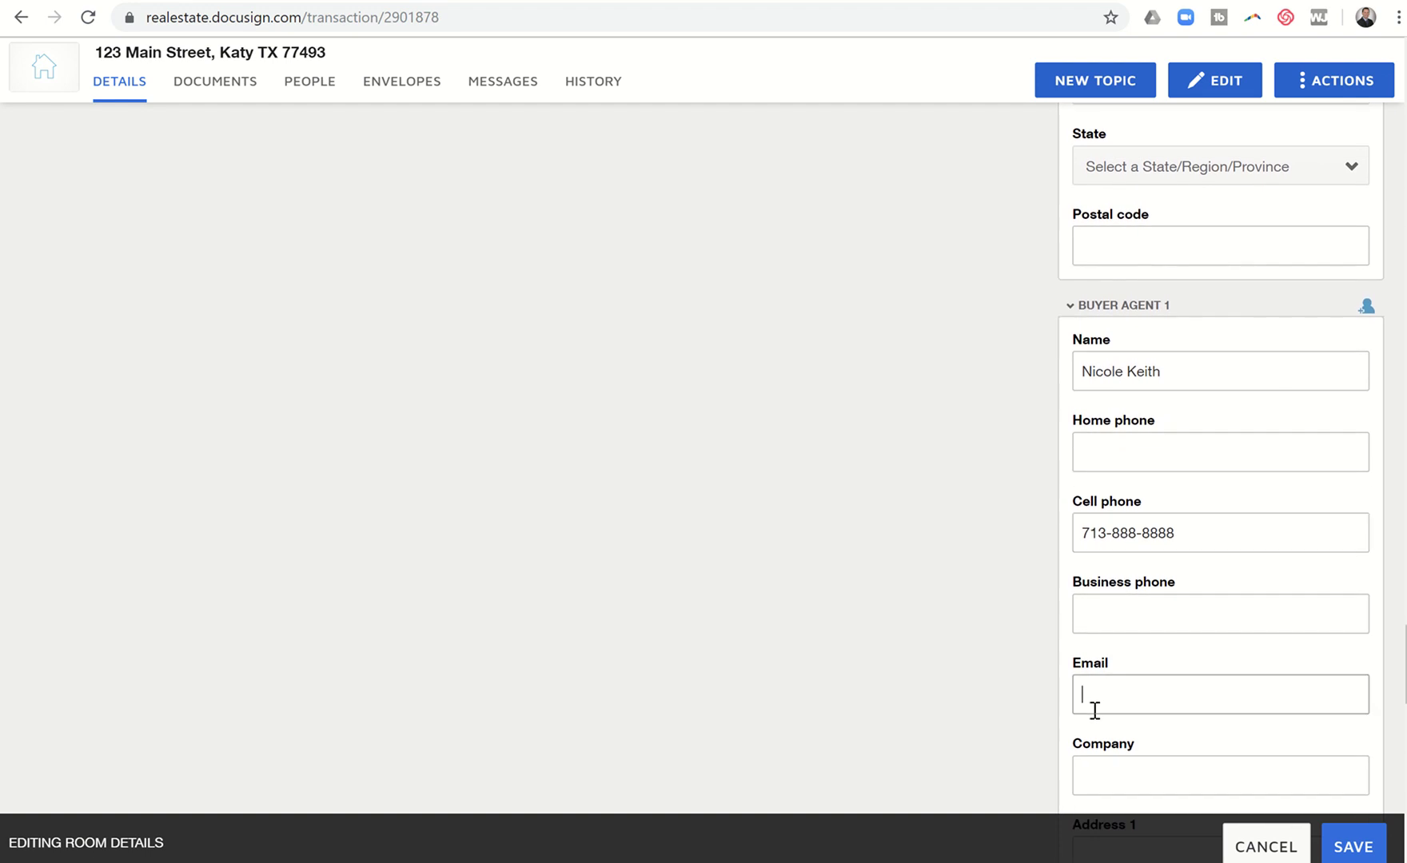
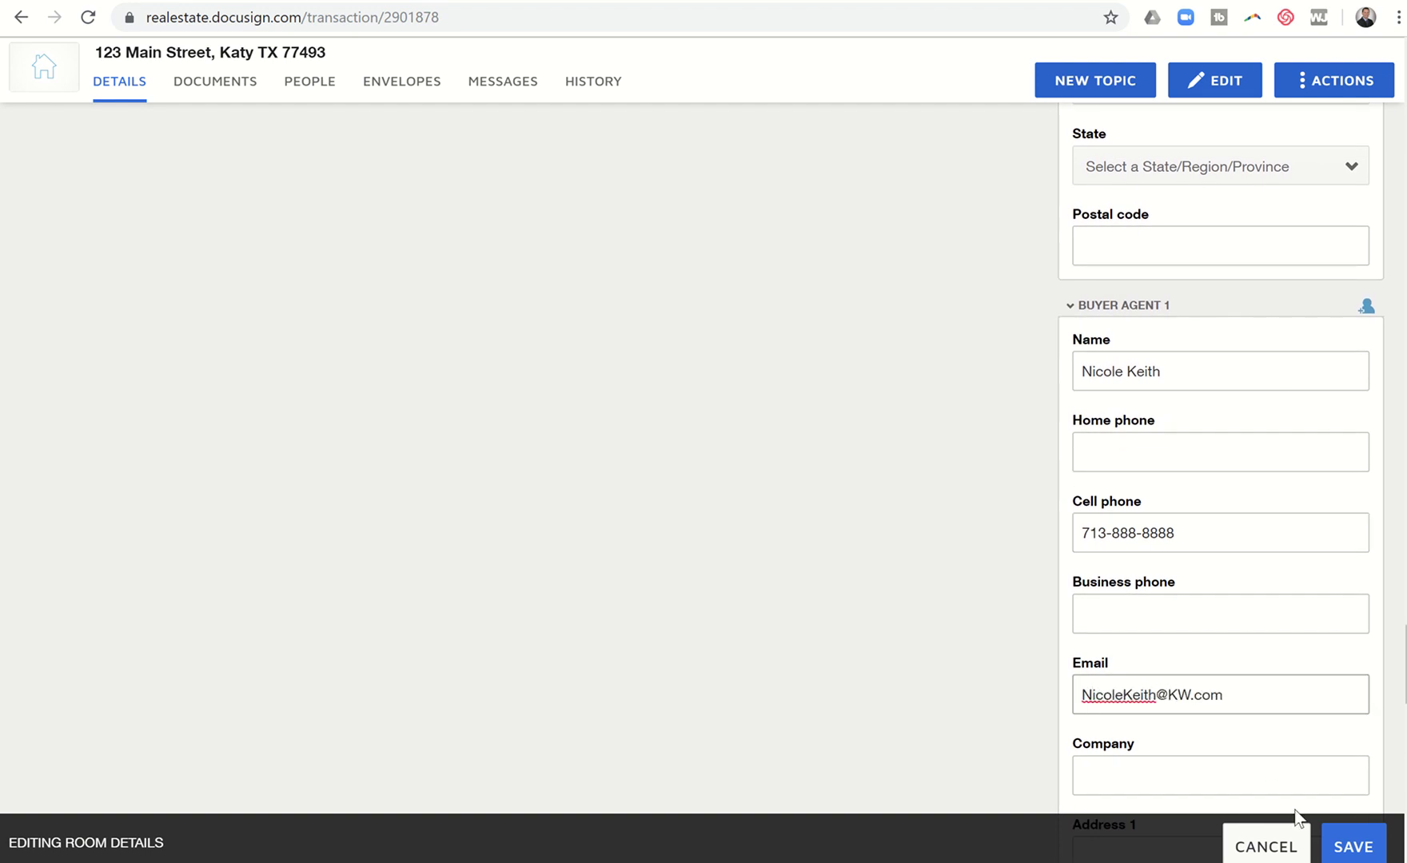
{"action": "left_click", "coordinate": [1353, 846]}
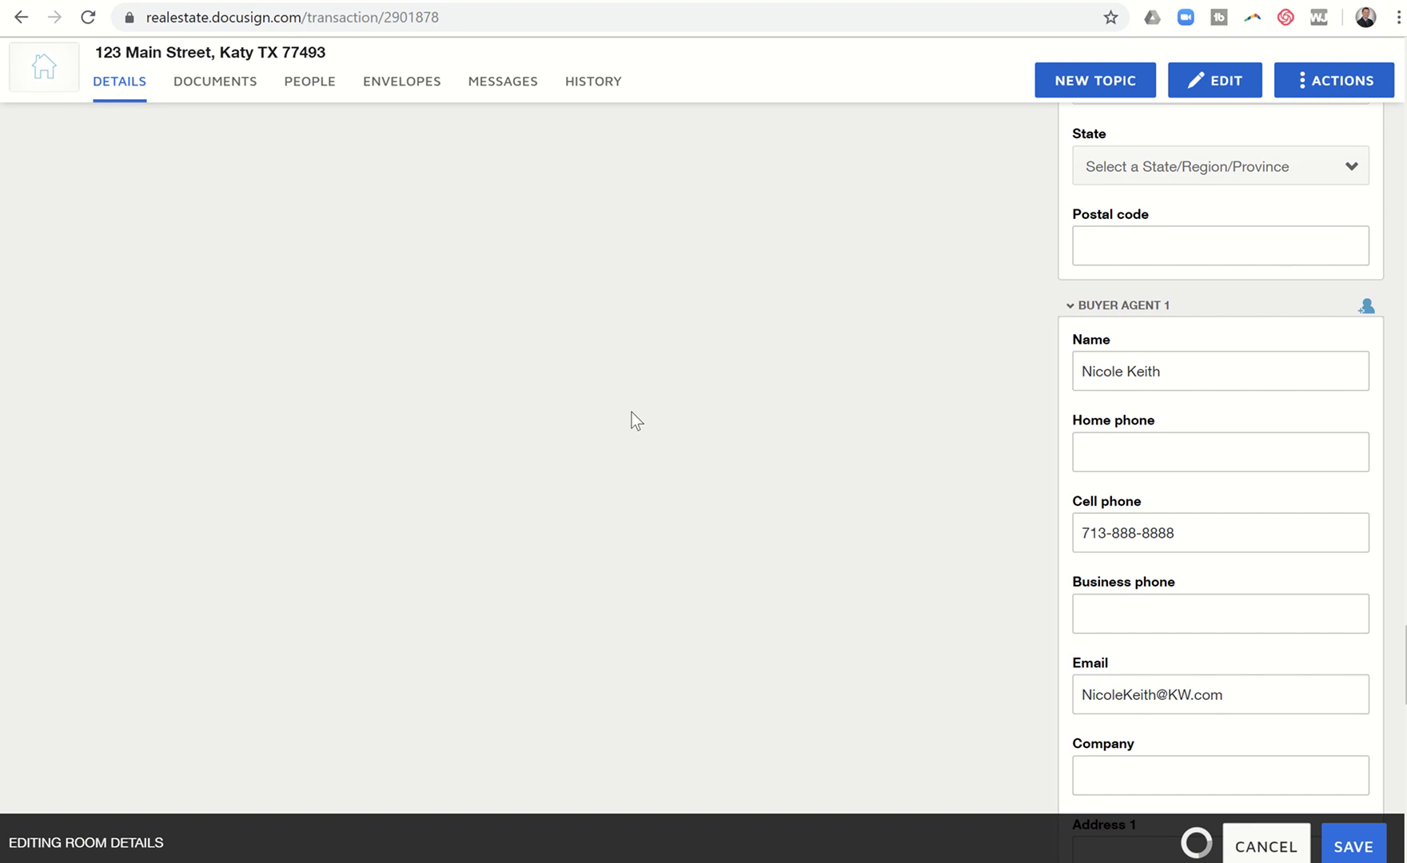
{"action": "scroll", "coordinate": [519, 300], "scroll_direction": "up", "scroll_amount": 15}
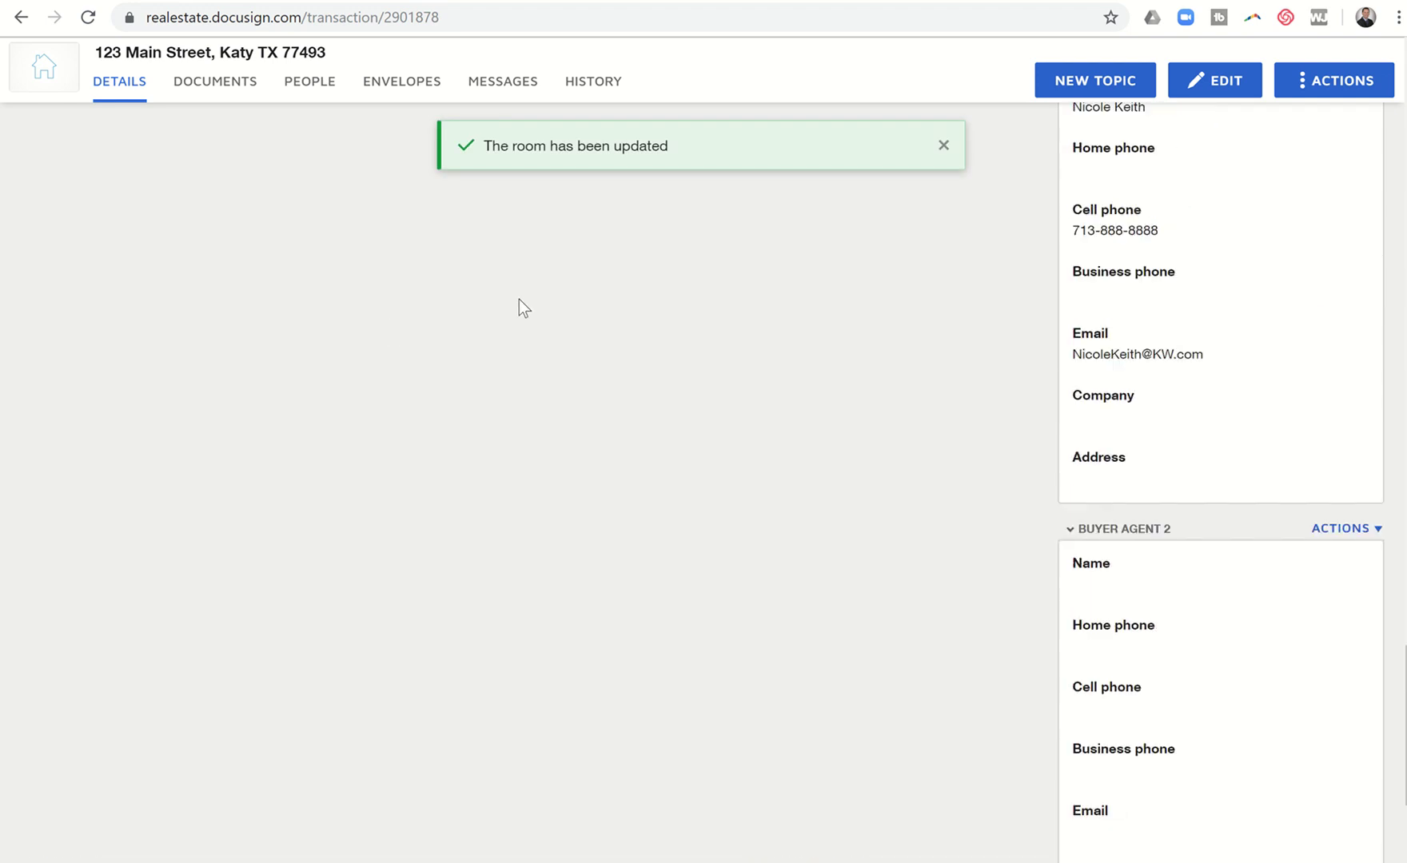
{"action": "scroll", "coordinate": [519, 299], "scroll_direction": "up", "scroll_amount": 12}
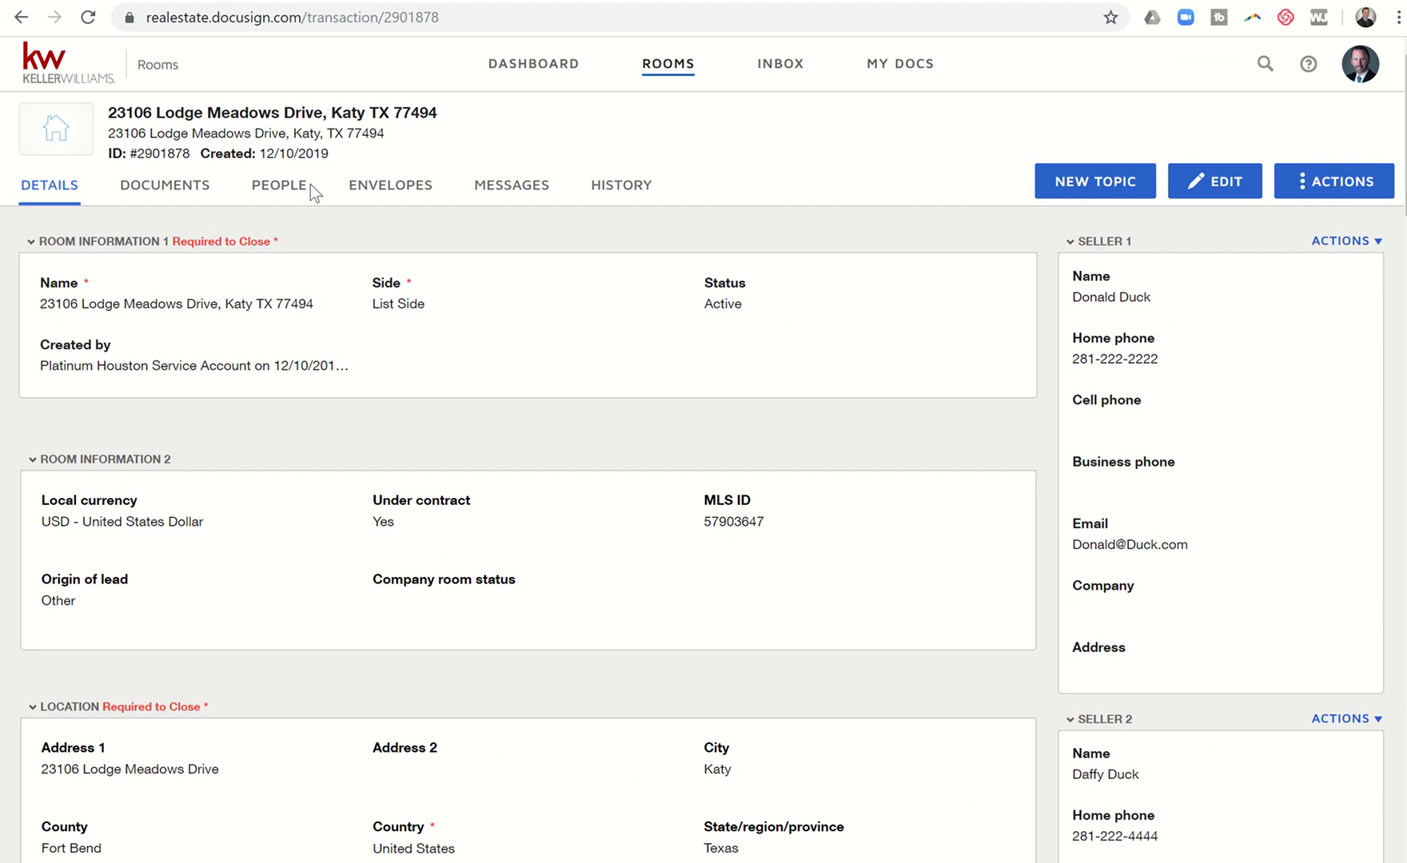
Step: Switch to the room's empty Documents list and bring up the + ADD options
{"action": "left_click", "coordinate": [171, 195]}
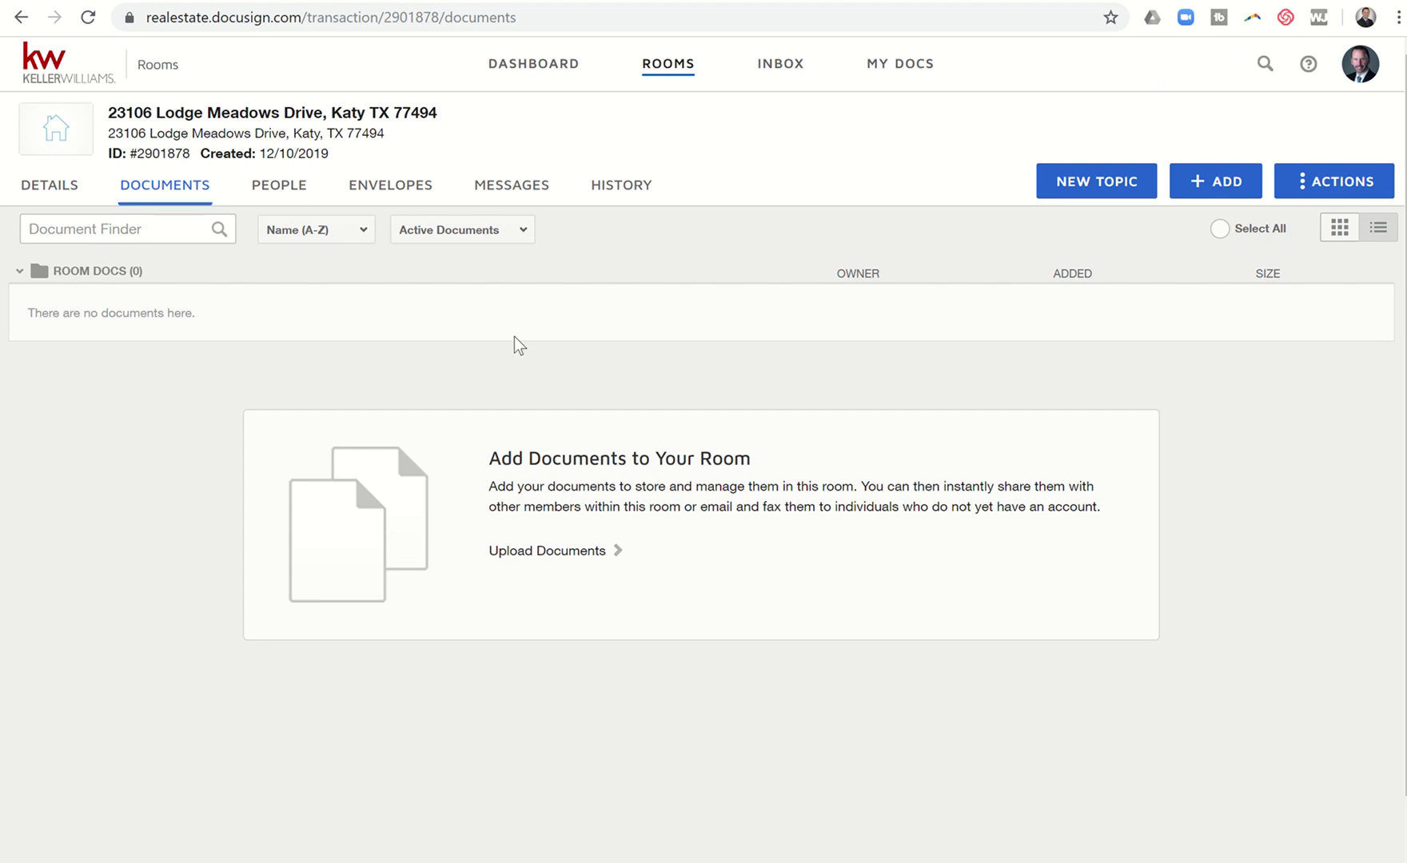
{"action": "left_click", "coordinate": [1233, 193]}
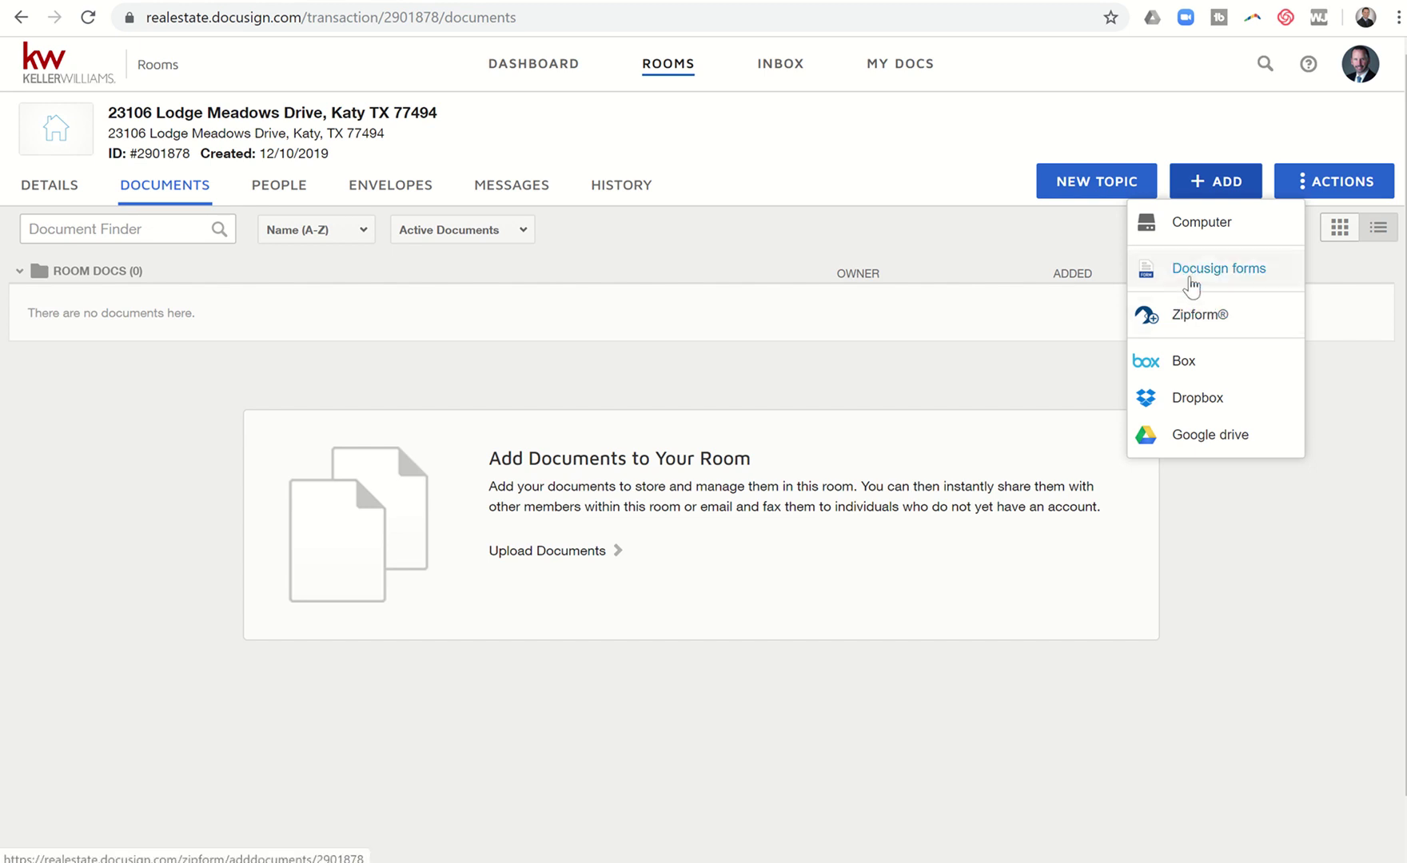
Step: Choose DocuSign forms, try Forms Group as source, then return to Forms Library and list libraries
{"action": "left_click", "coordinate": [1191, 272]}
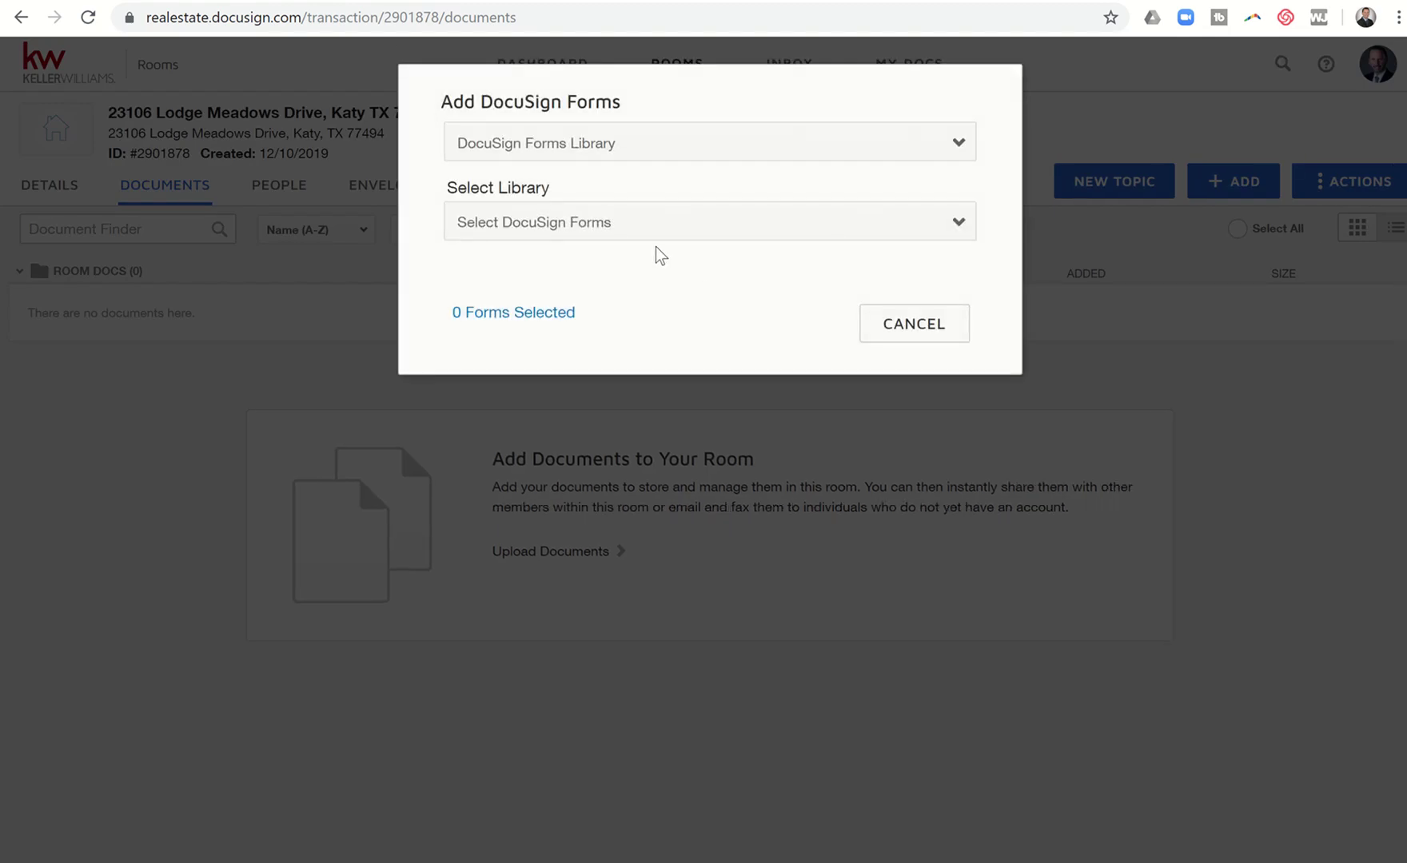
{"action": "left_click", "coordinate": [681, 146]}
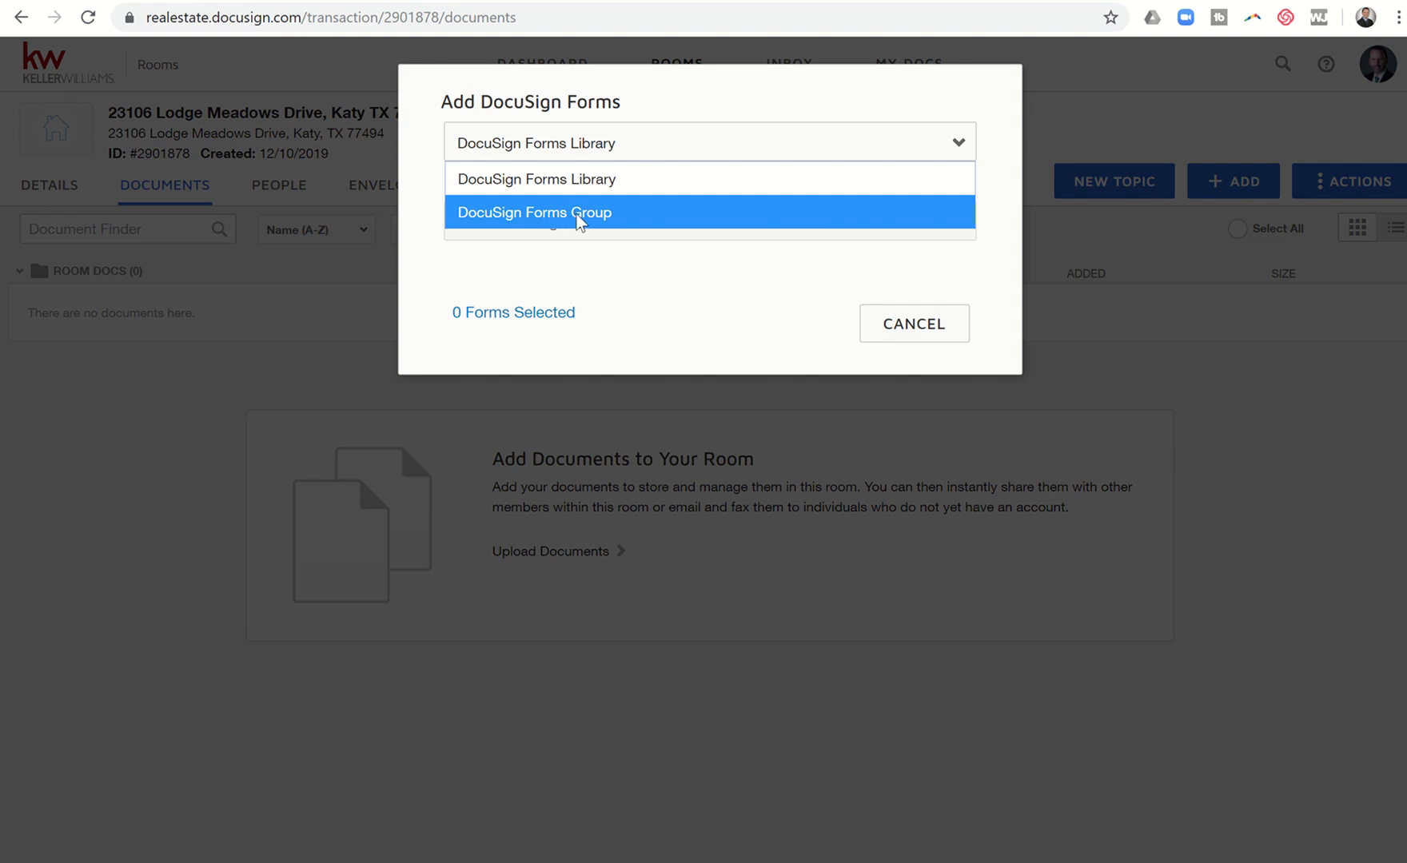
{"action": "left_click", "coordinate": [579, 214]}
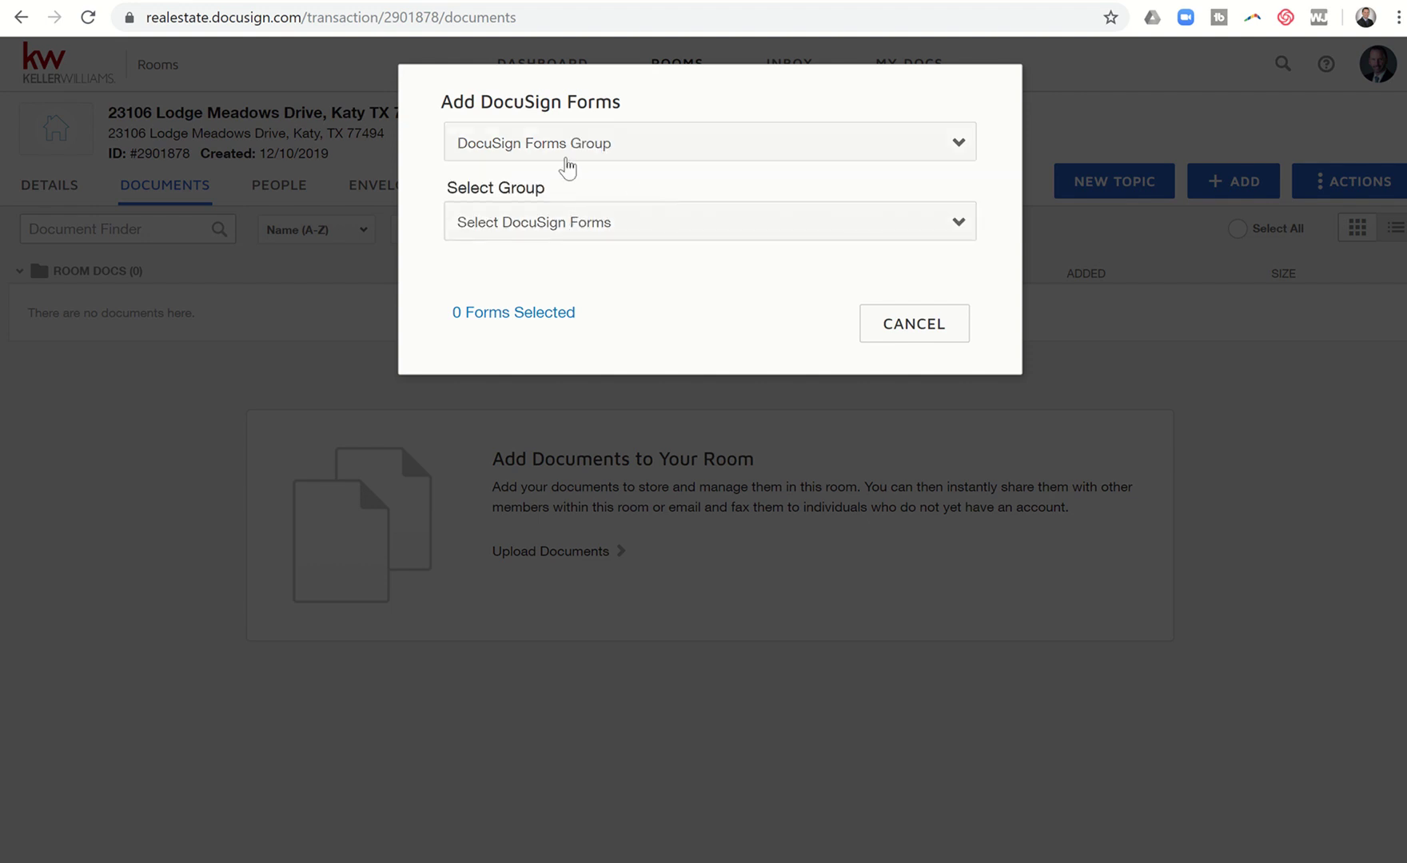
{"action": "left_click", "coordinate": [653, 231]}
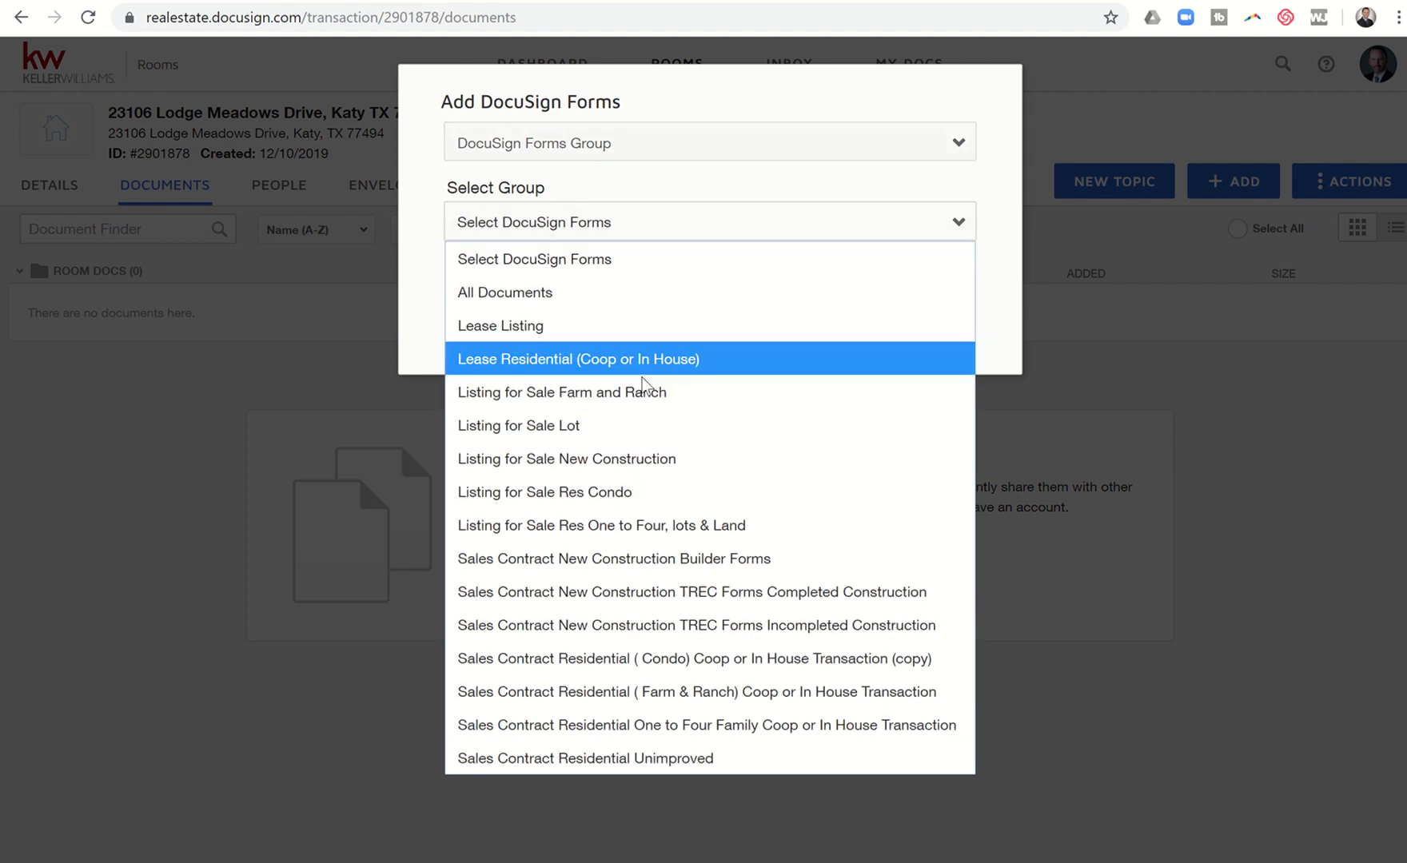
{"action": "left_click", "coordinate": [766, 143]}
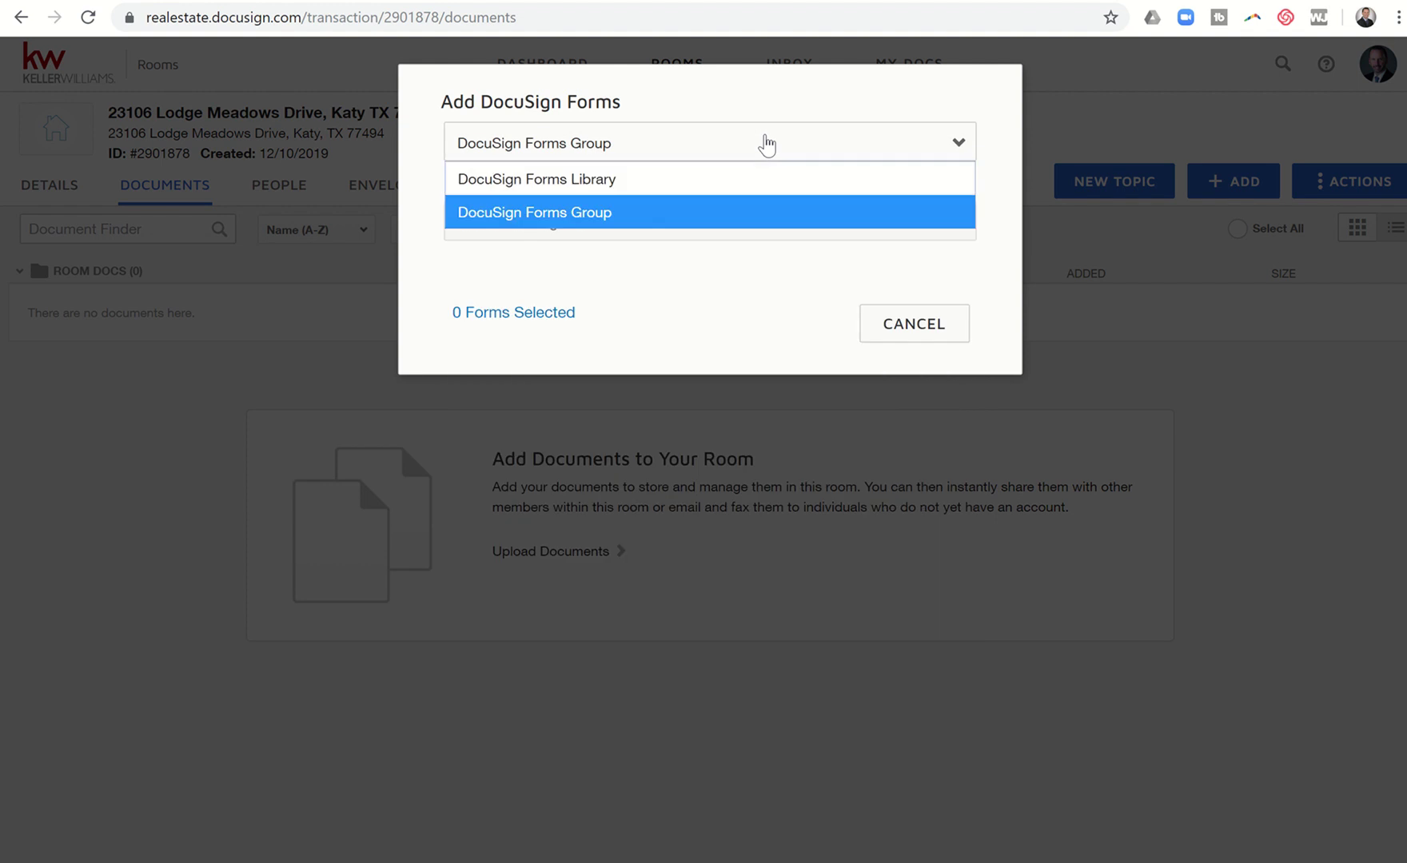
{"action": "left_click", "coordinate": [731, 178]}
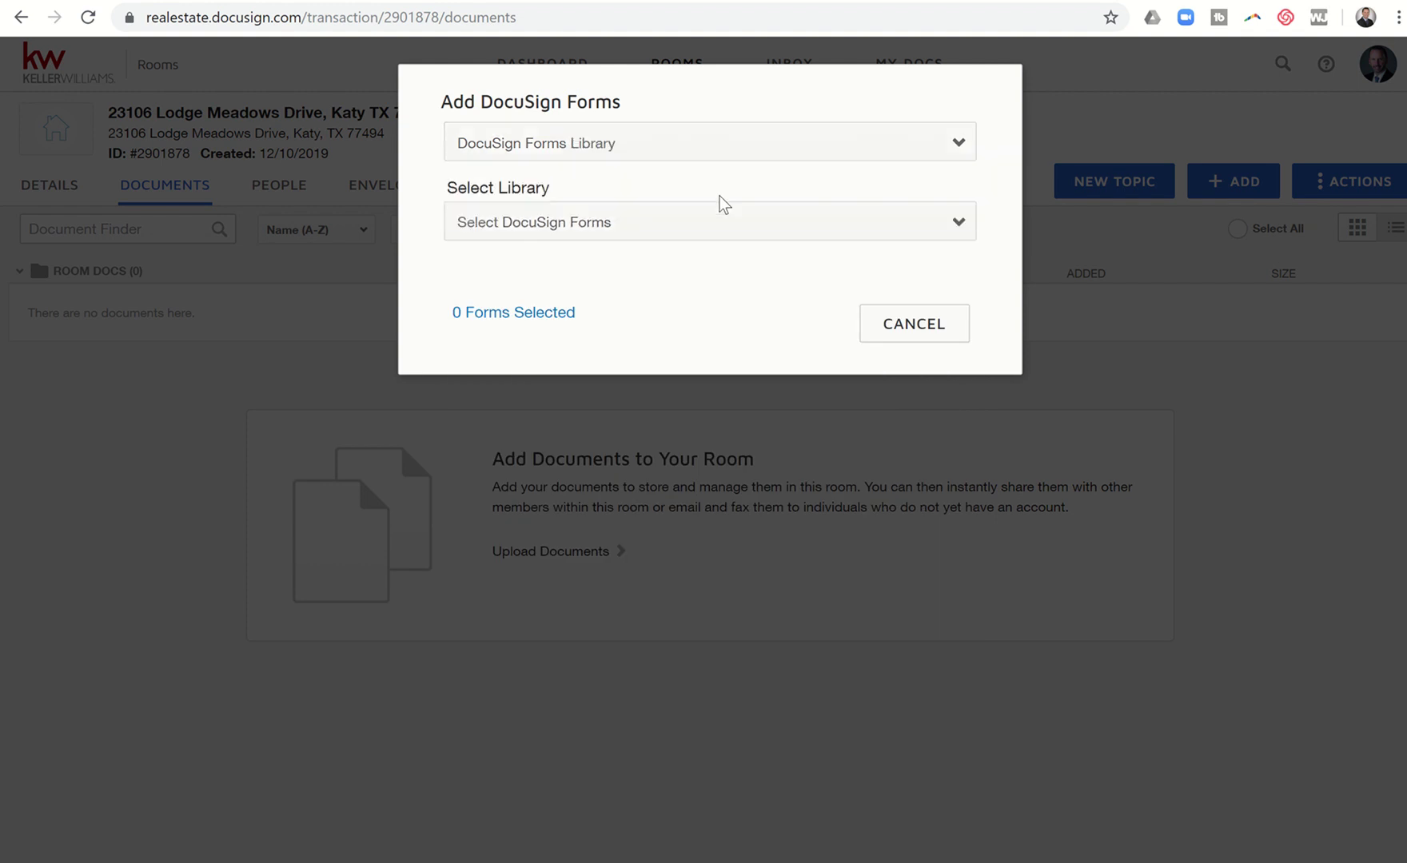
{"action": "left_click", "coordinate": [694, 233]}
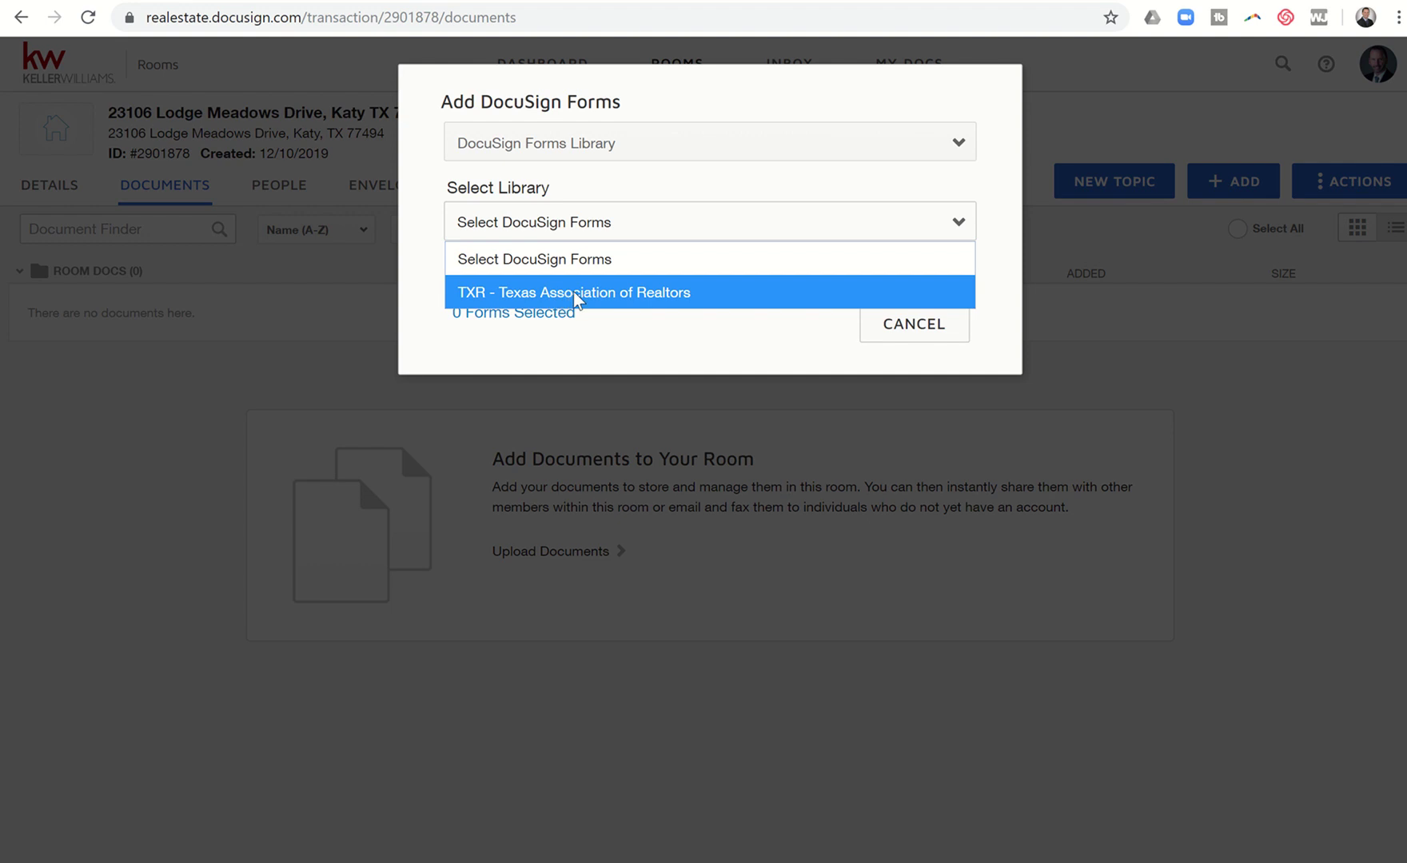
Step: From the TXR library, search 'Repres' and add the Residential Buyer Tenant Representation Agreement
{"action": "left_click", "coordinate": [572, 293]}
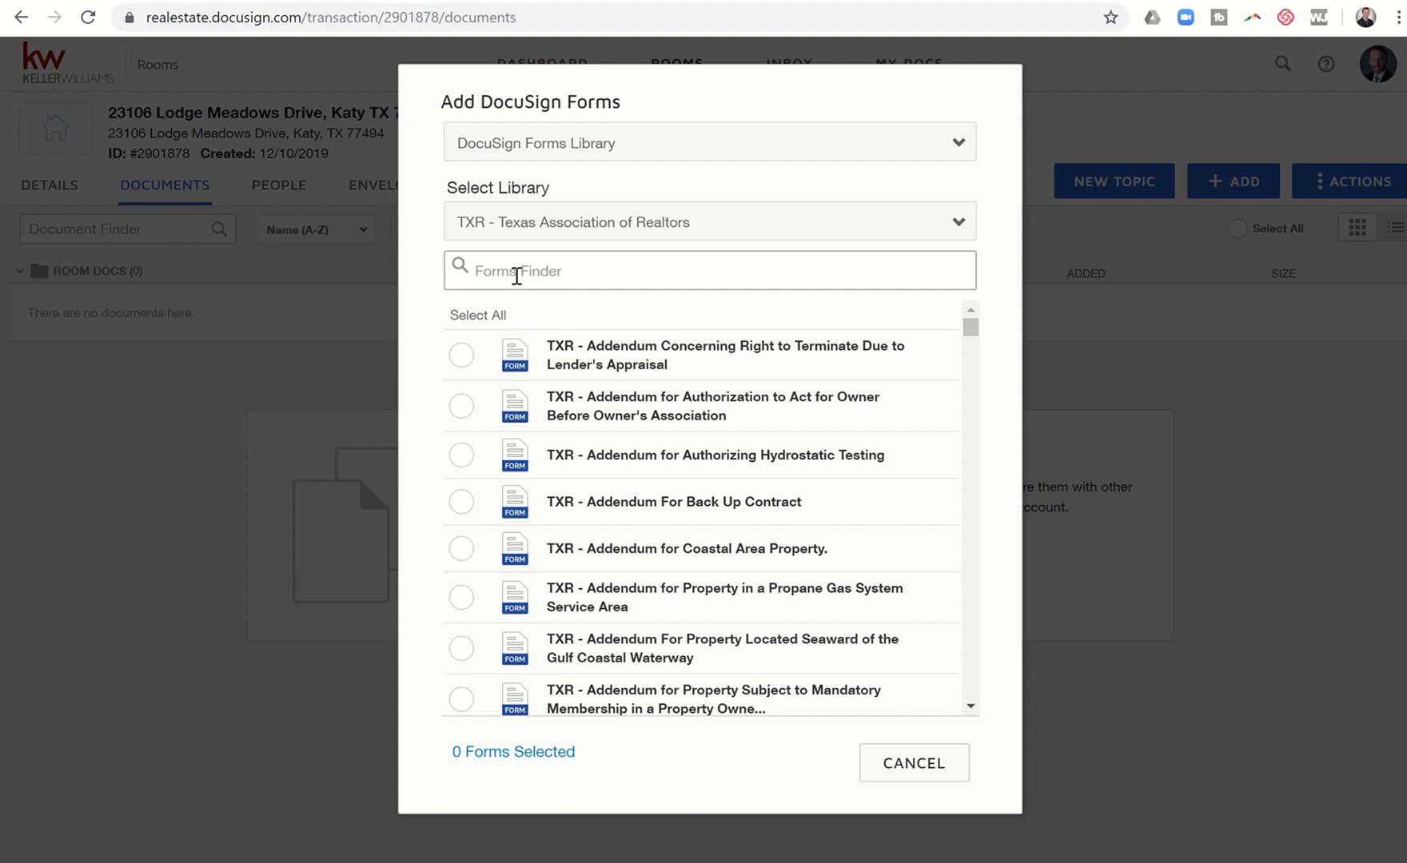
{"action": "type", "text": "Buyer RE"}
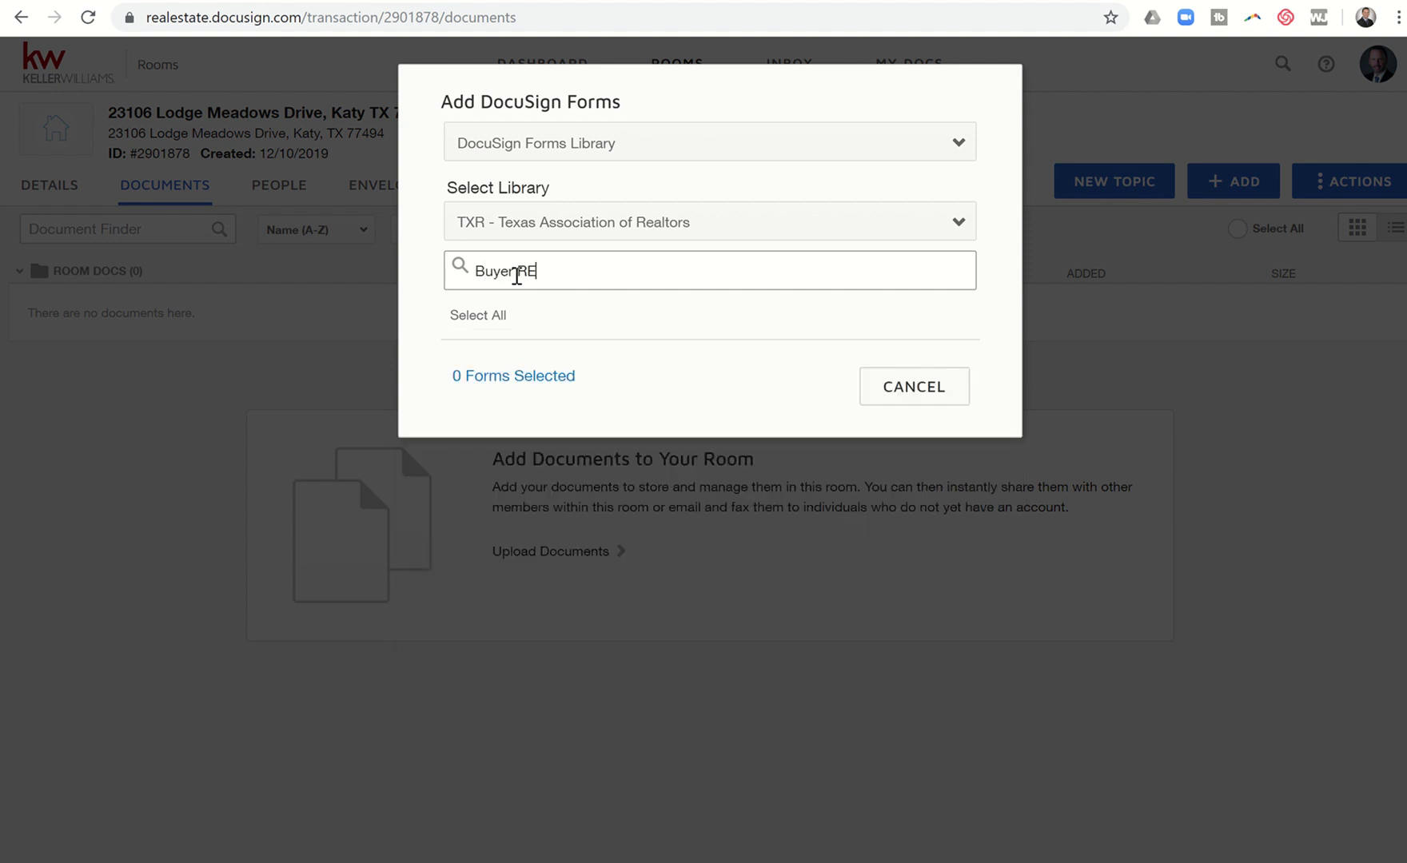
{"action": "key", "text": "BackSpace"}
{"action": "type", "text": "ep"}
{"action": "key", "text": "BackSpace"}
{"action": "key", "text": "BackSpace"}
{"action": "key", "text": "BackSpace"}
{"action": "key", "text": "BackSpace"}
{"action": "key", "text": "BackSpace"}
{"action": "key", "text": "BackSpace"}
{"action": "key", "text": "BackSpace"}
{"action": "key", "text": "BackSpace"}
{"action": "key", "text": "BackSpace"}
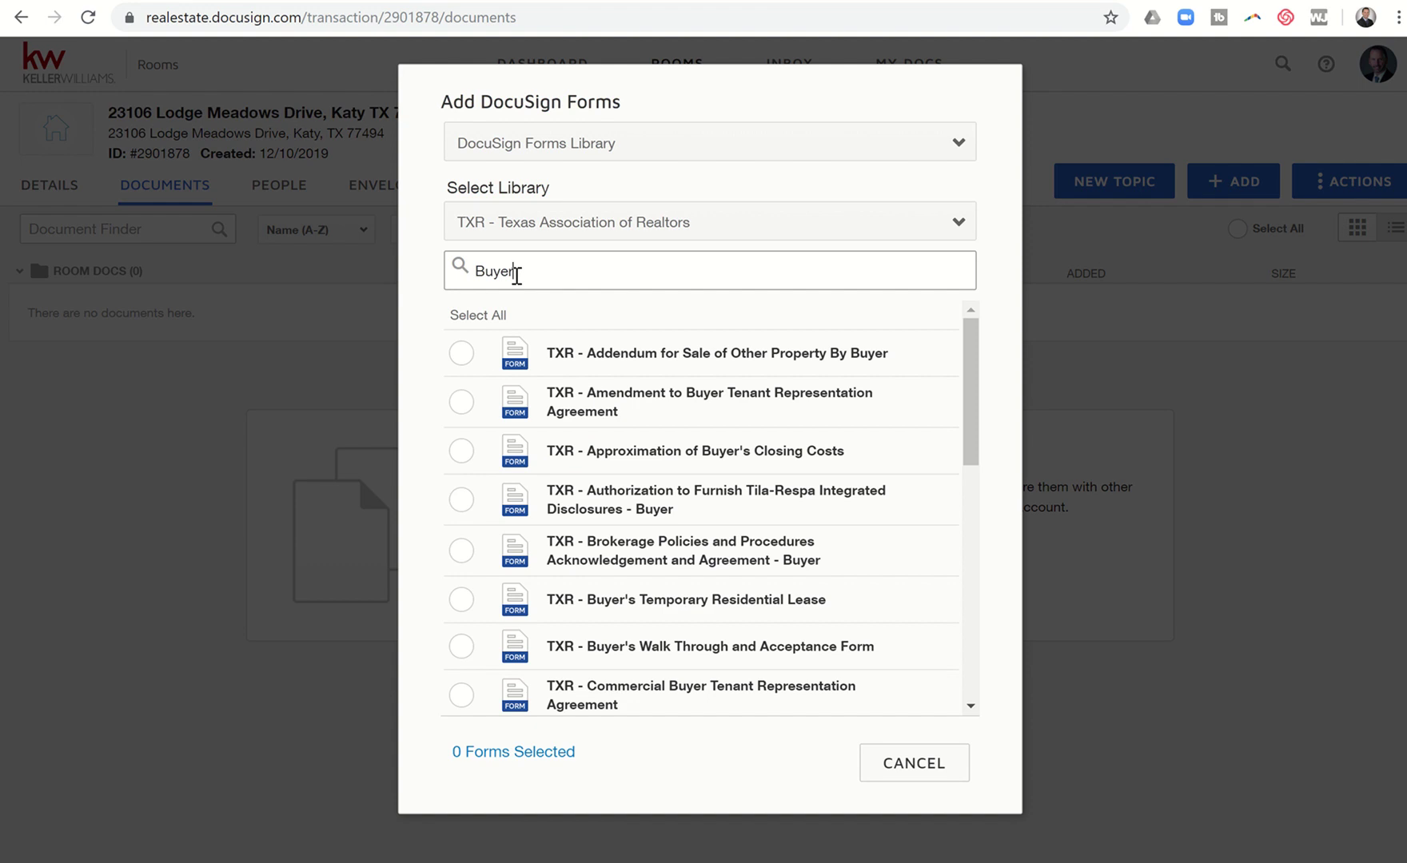
{"action": "type", "text": "Repres"}
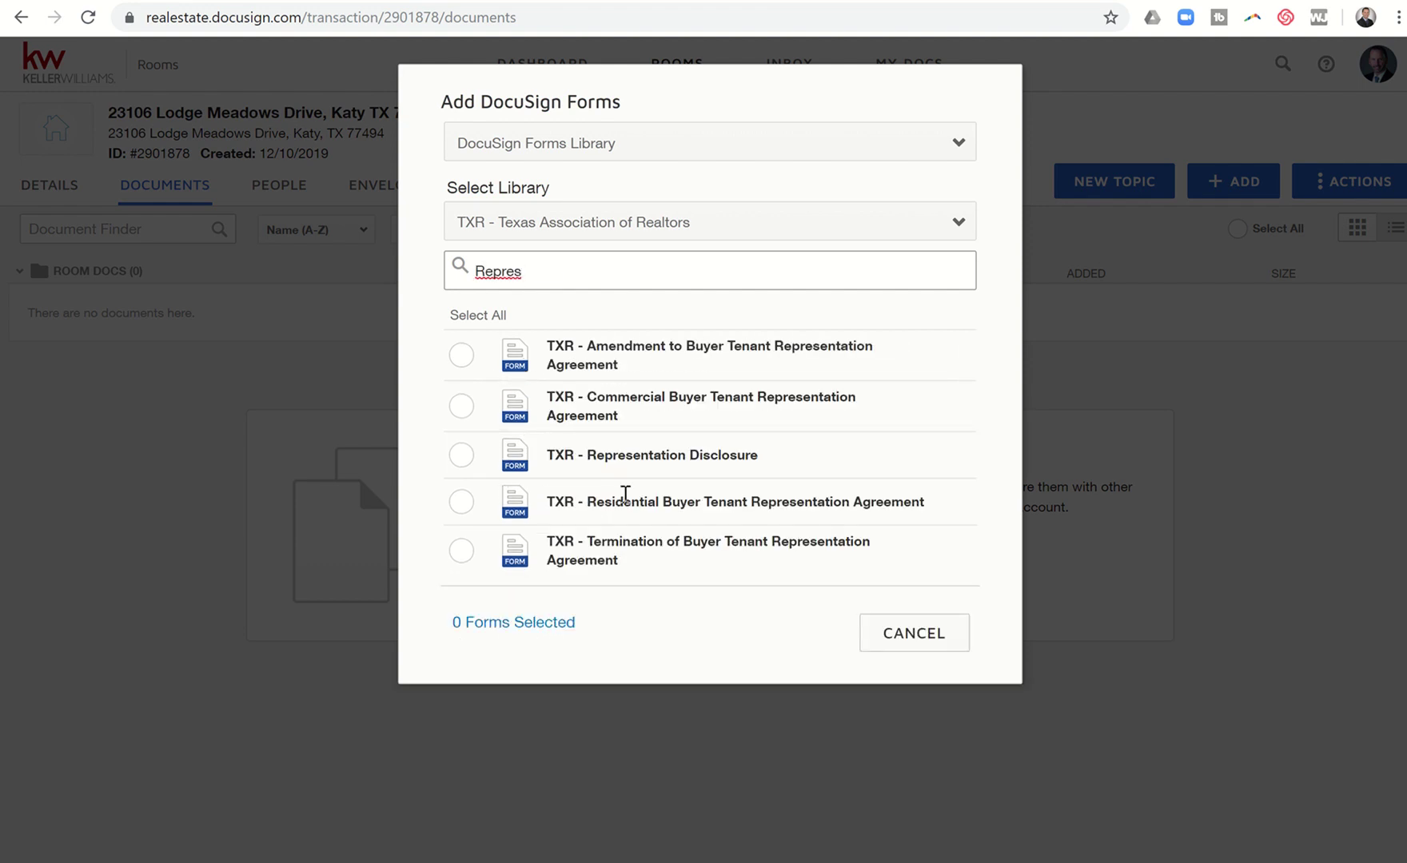
{"action": "left_click", "coordinate": [461, 504]}
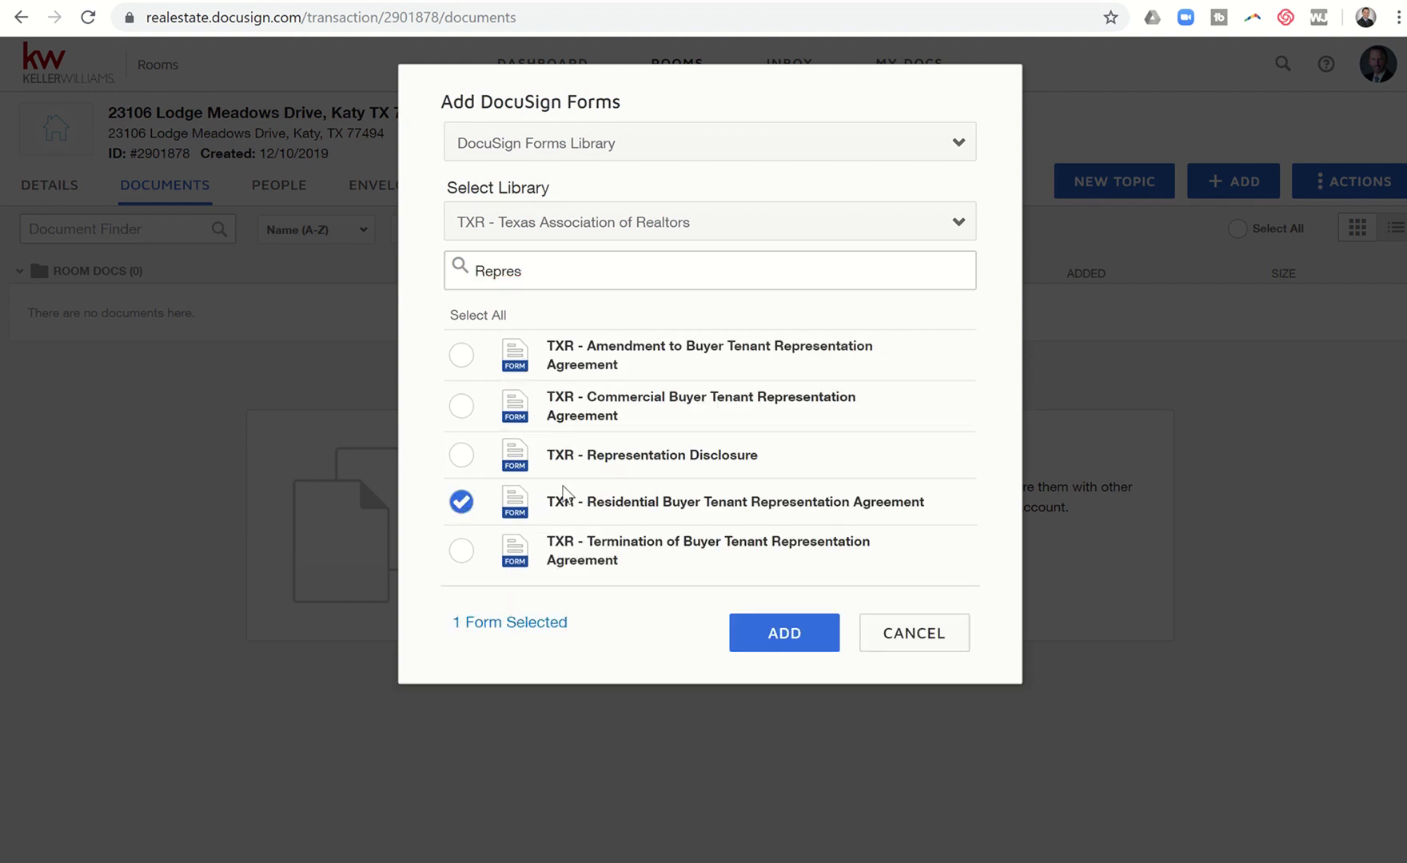
{"action": "left_click", "coordinate": [756, 628]}
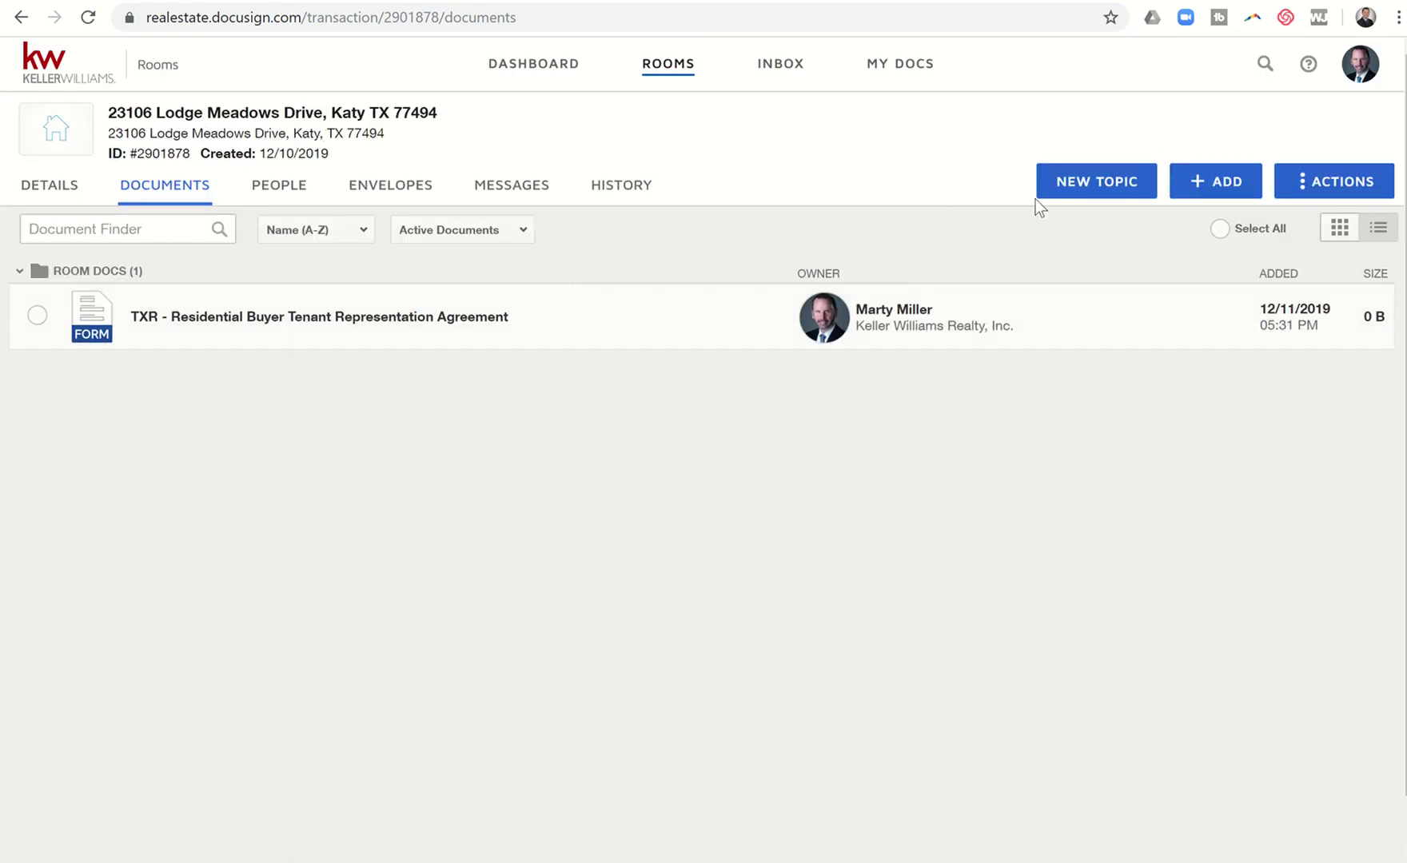
Step: Reopen Add DocuSign Forms with the TXR library and tick Information About Brokerage Services
{"action": "left_click", "coordinate": [1189, 189]}
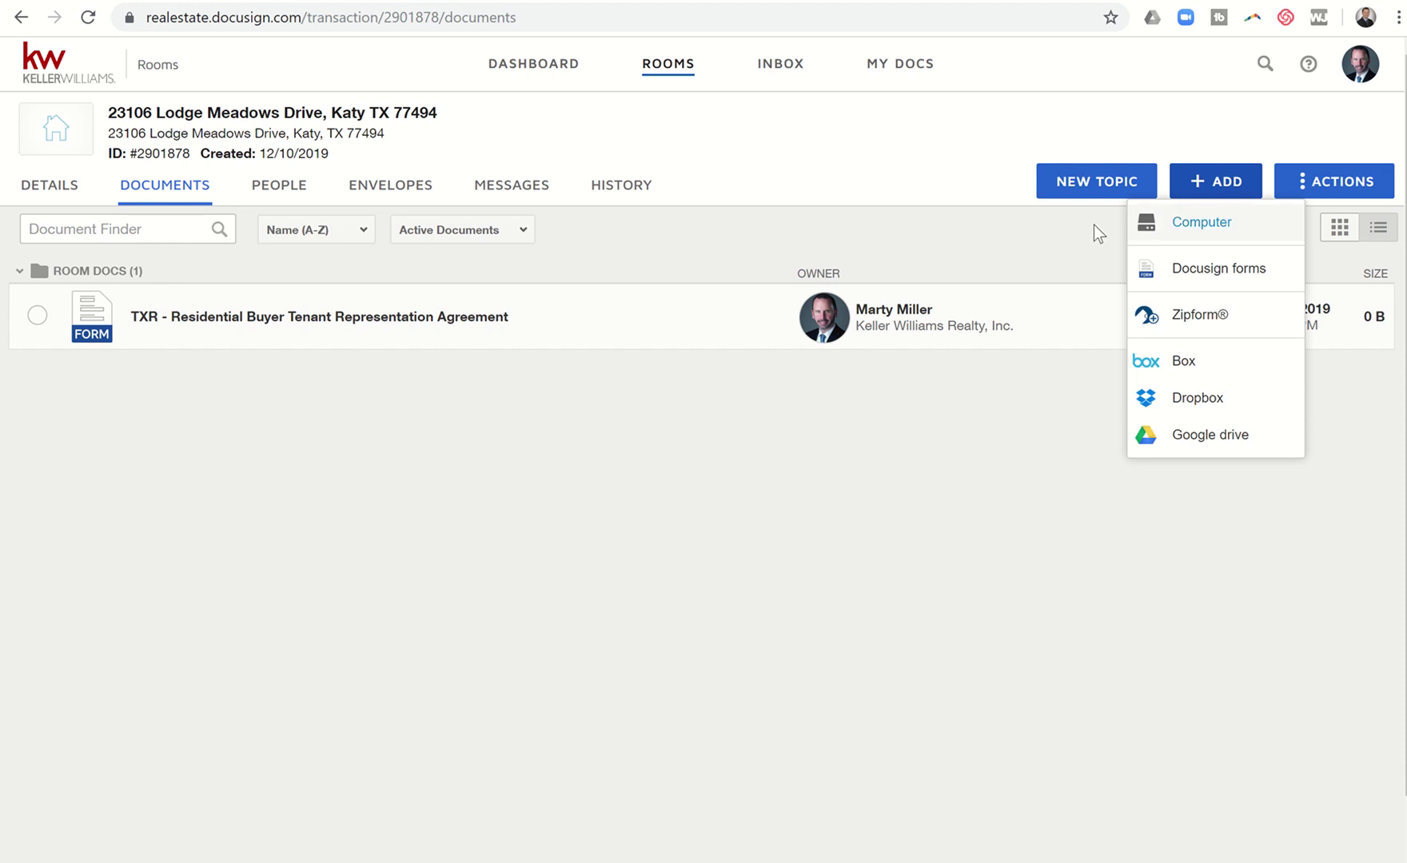
{"action": "left_click", "coordinate": [1195, 276]}
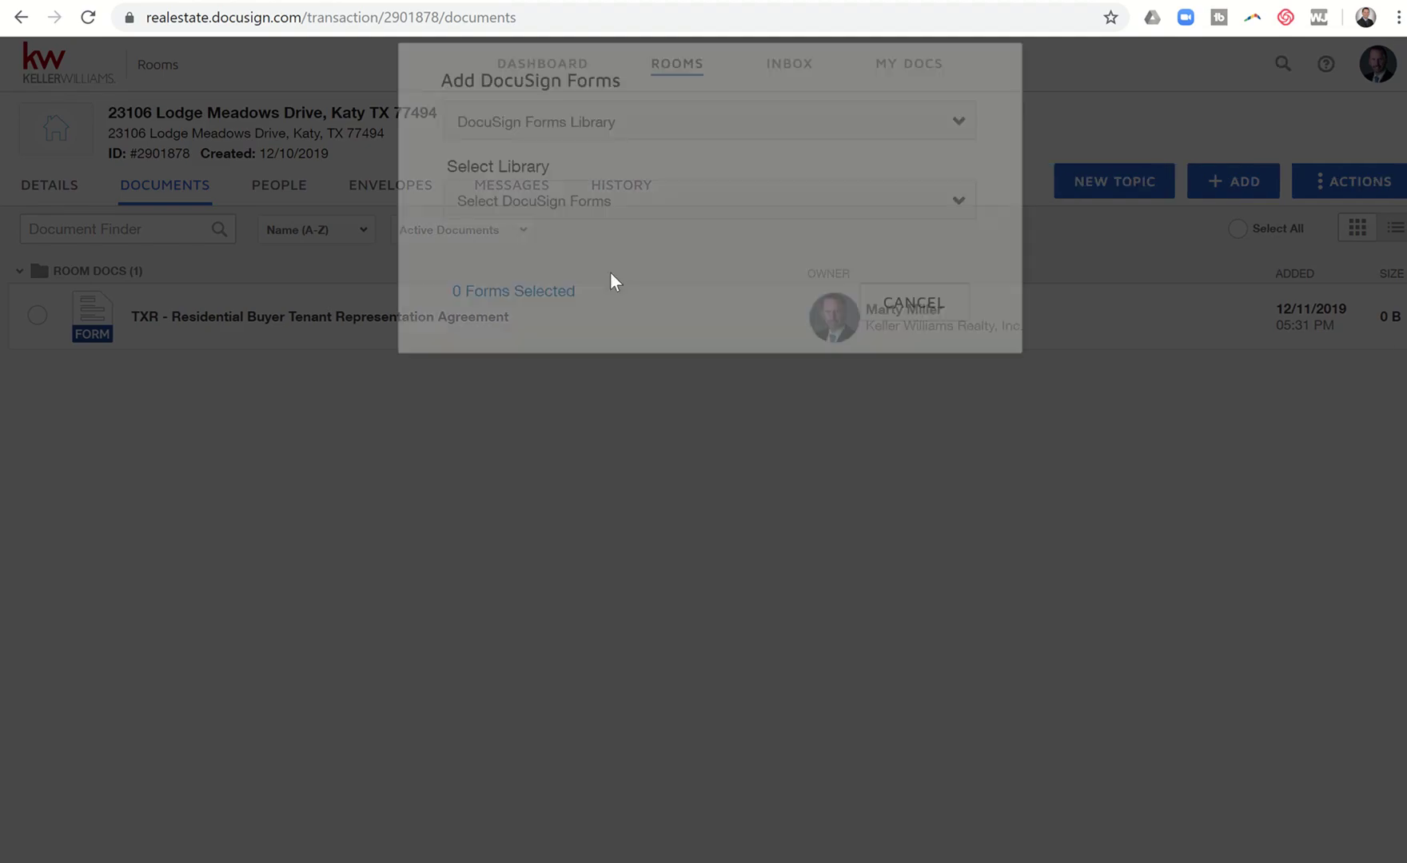
{"action": "left_click", "coordinate": [666, 230]}
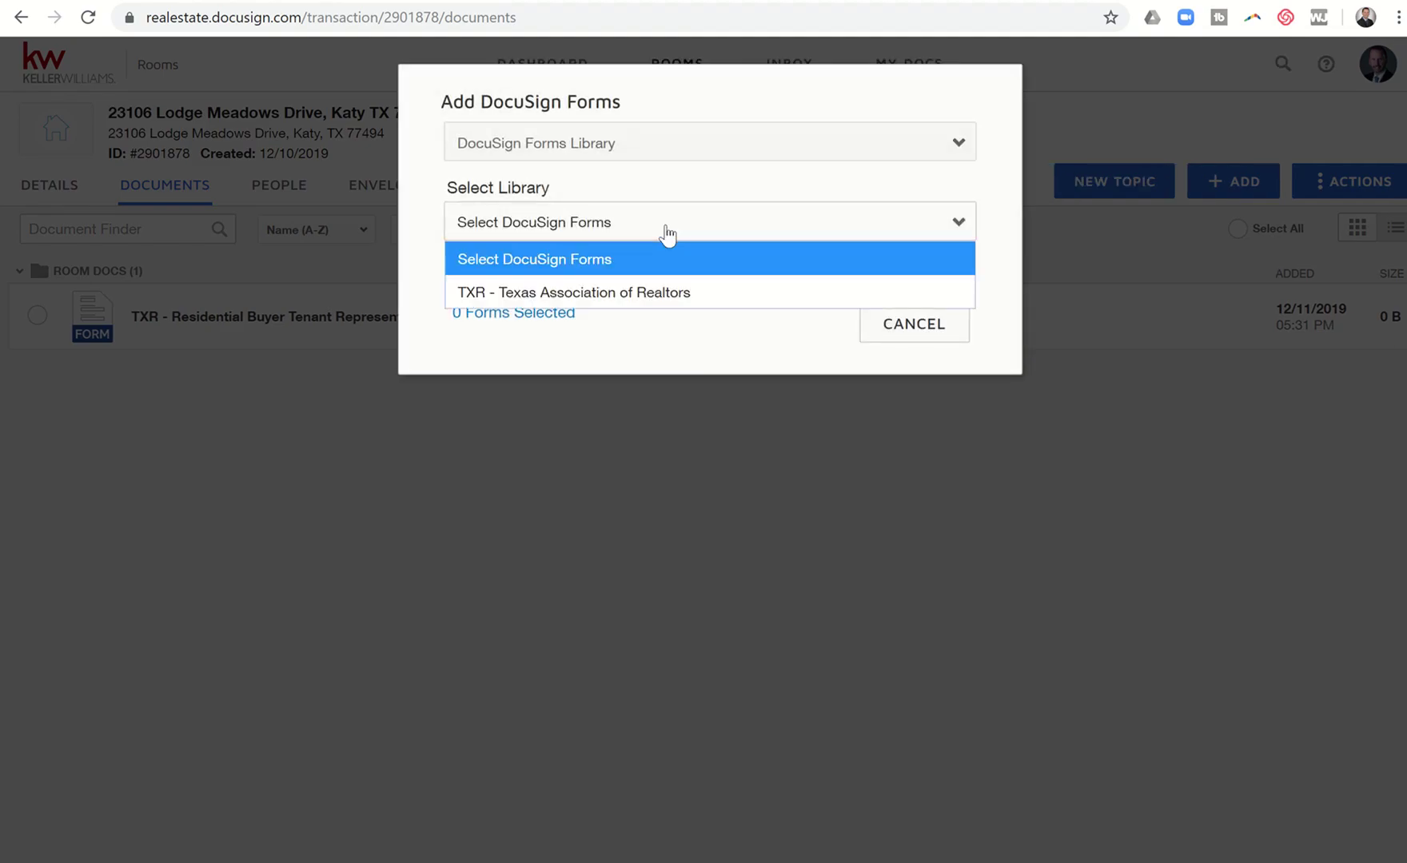
{"action": "left_click", "coordinate": [624, 291]}
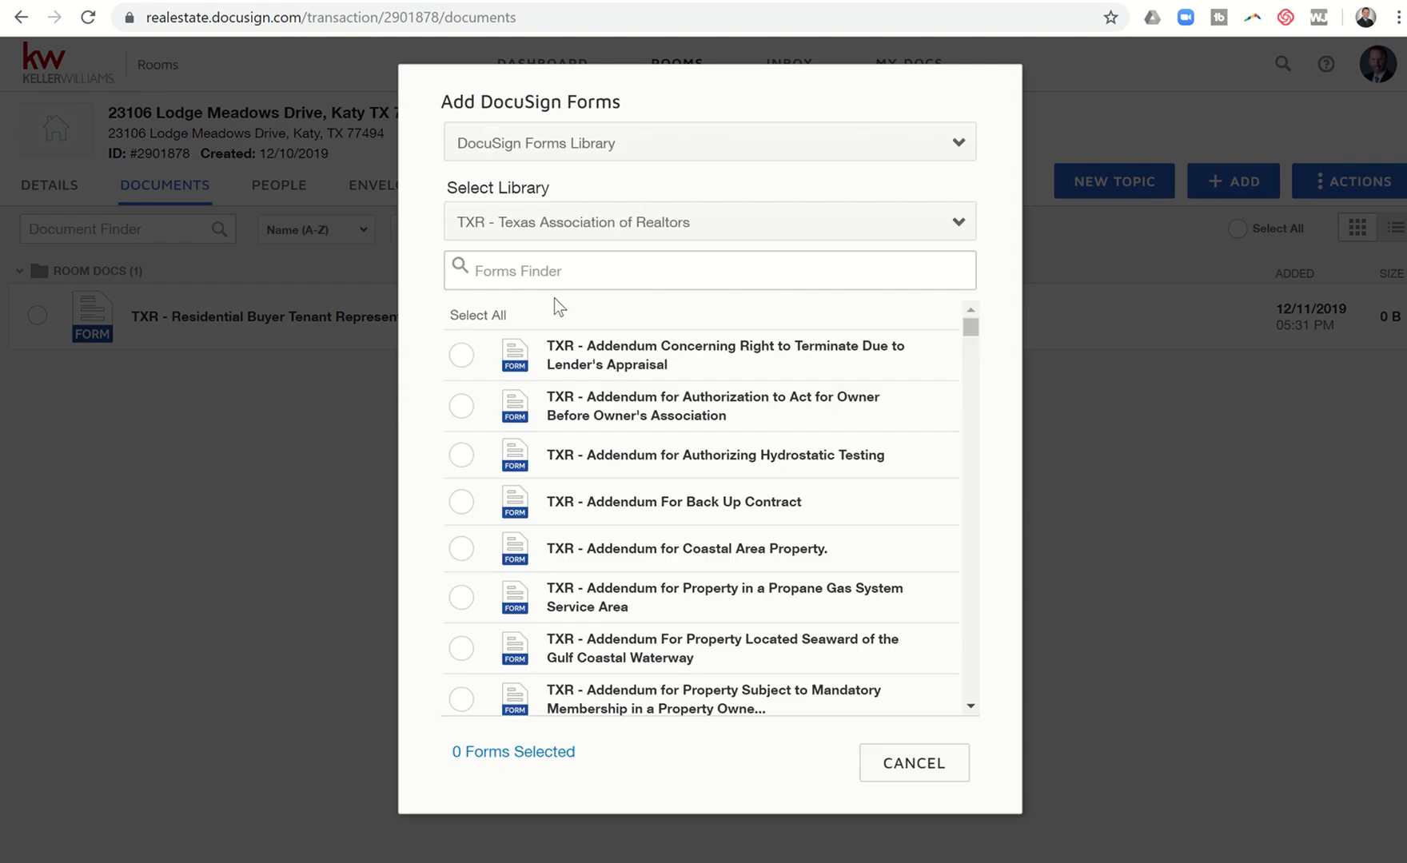
{"action": "type", "text": "Info"}
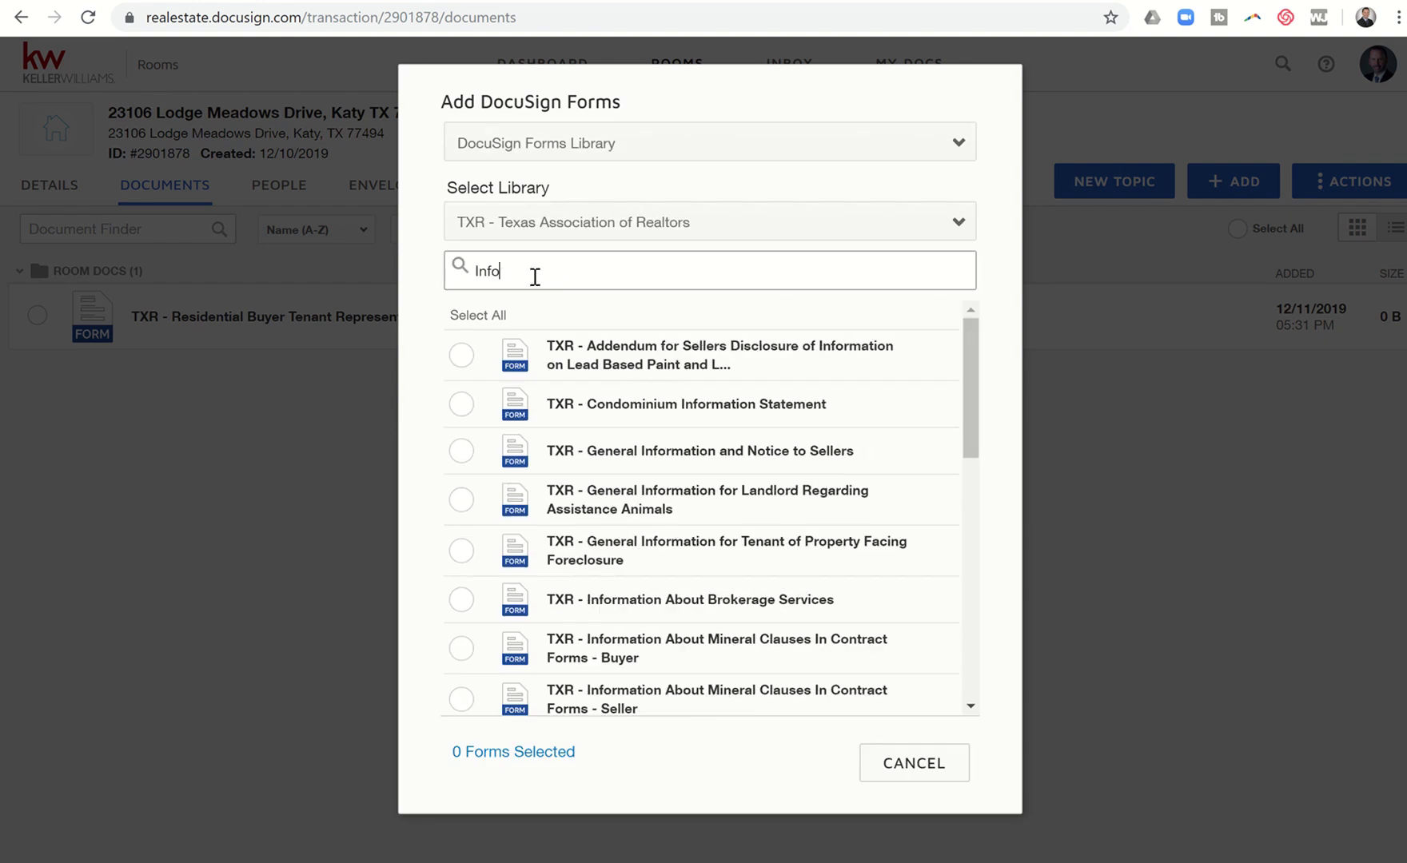
{"action": "type", "text": "rmation"}
{"action": "left_click", "coordinate": [463, 595]}
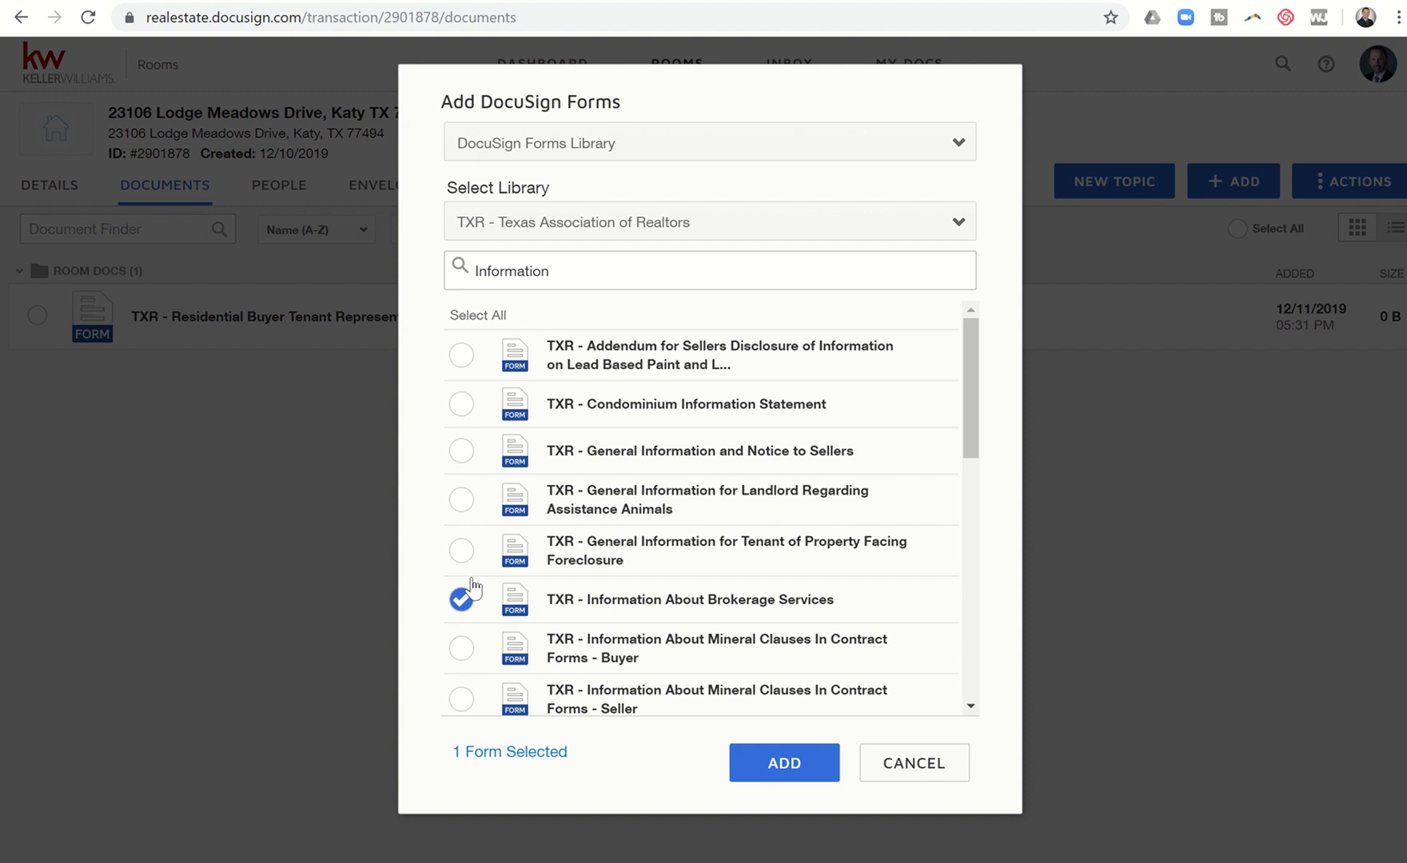
Step: Tick the One to Four Family Residential Contract and the Third Party Financing Addendum
{"action": "left_click_drag", "start_coordinate": [564, 272], "coordinate": [380, 275]}
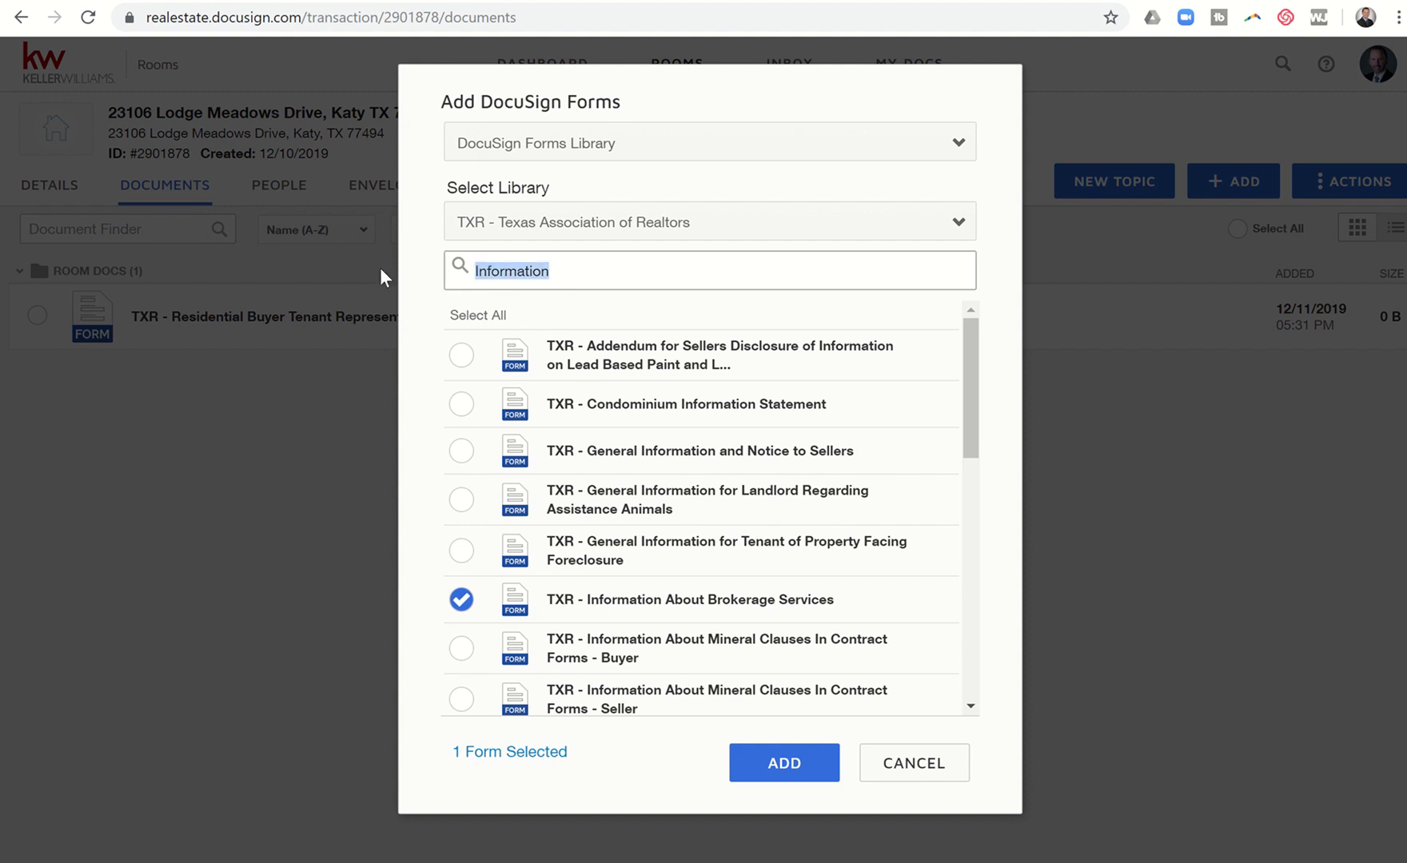
{"action": "type", "text": "Family"}
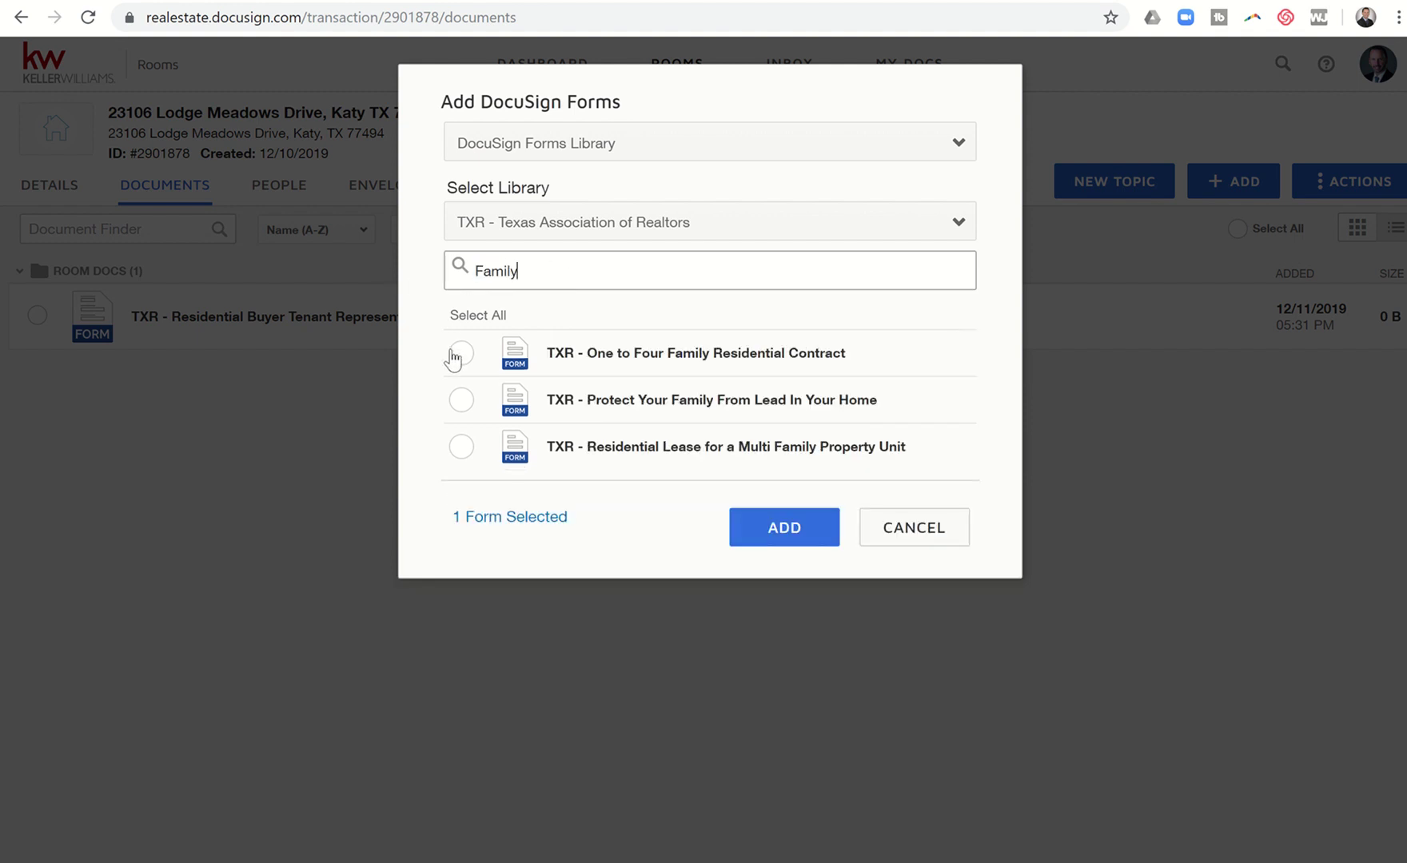
{"action": "left_click", "coordinate": [459, 357]}
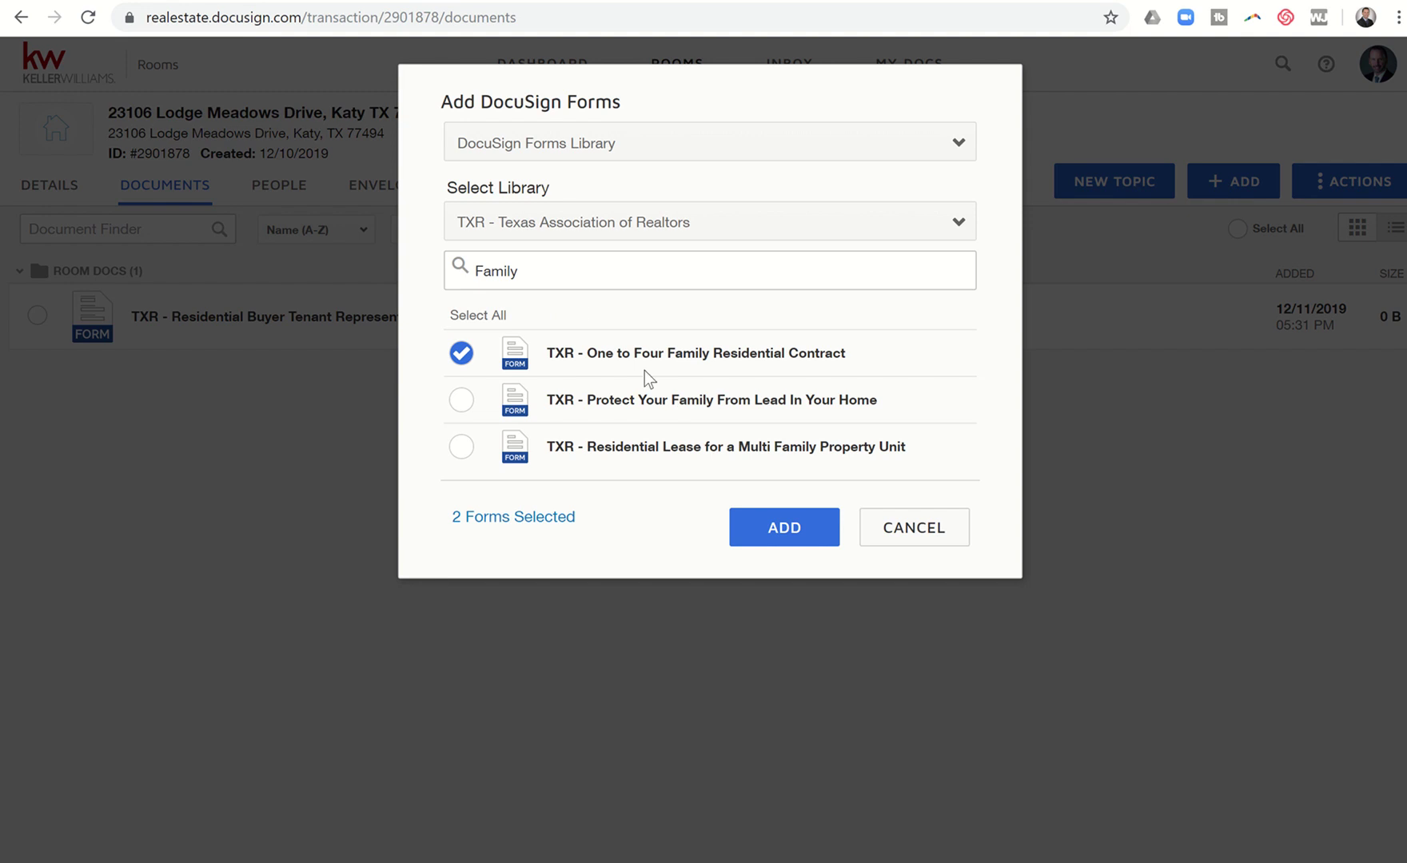
{"action": "left_click", "coordinate": [545, 223]}
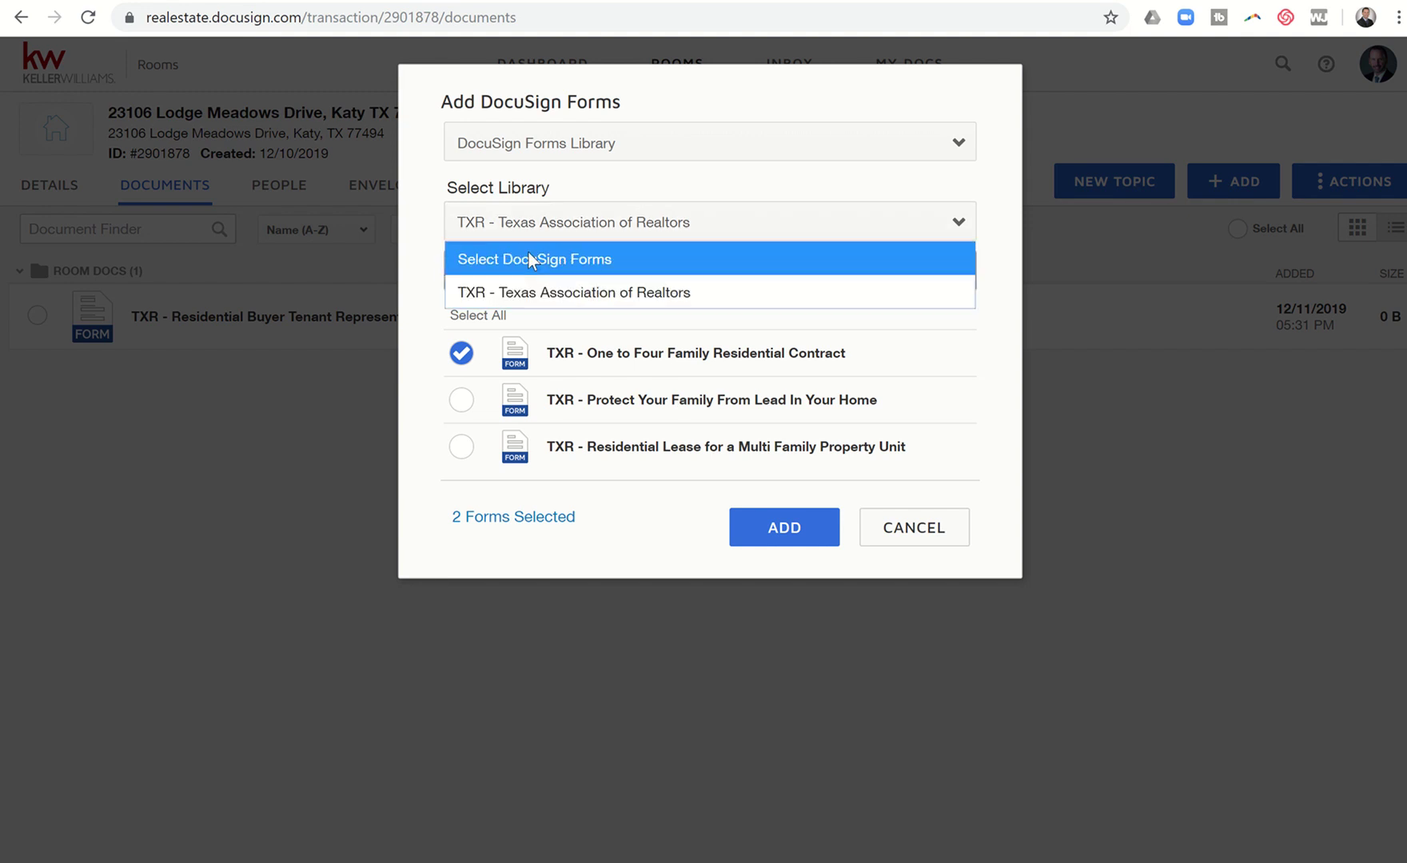
{"action": "left_click", "coordinate": [490, 290]}
{"action": "double_click", "coordinate": [473, 287]}
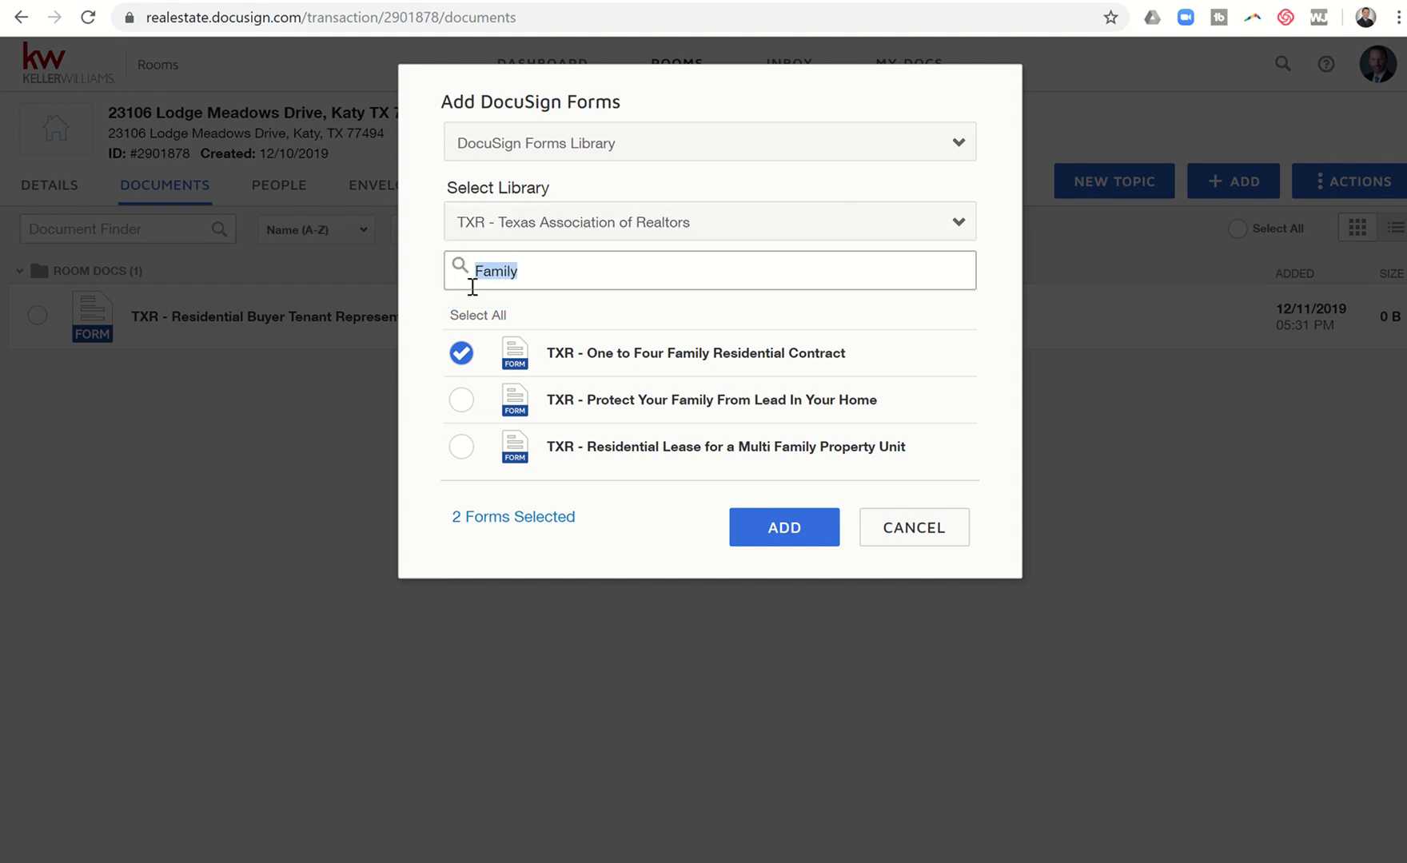
{"action": "type", "text": "Third"}
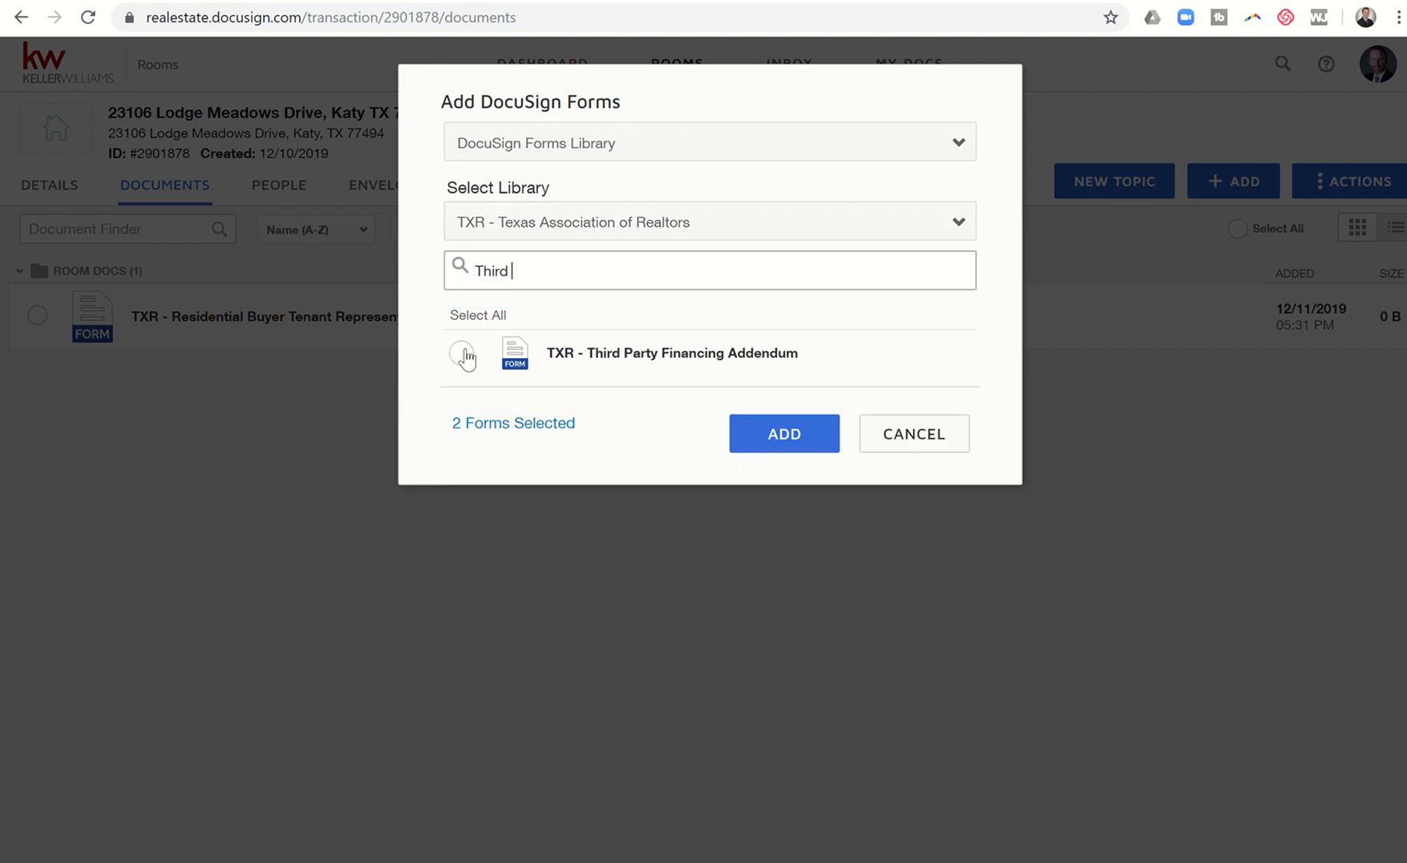
{"action": "left_click", "coordinate": [462, 353]}
Step: Tick the mandatory-membership property addendum and the Non Realty Items Addendum
{"action": "left_click", "coordinate": [526, 236]}
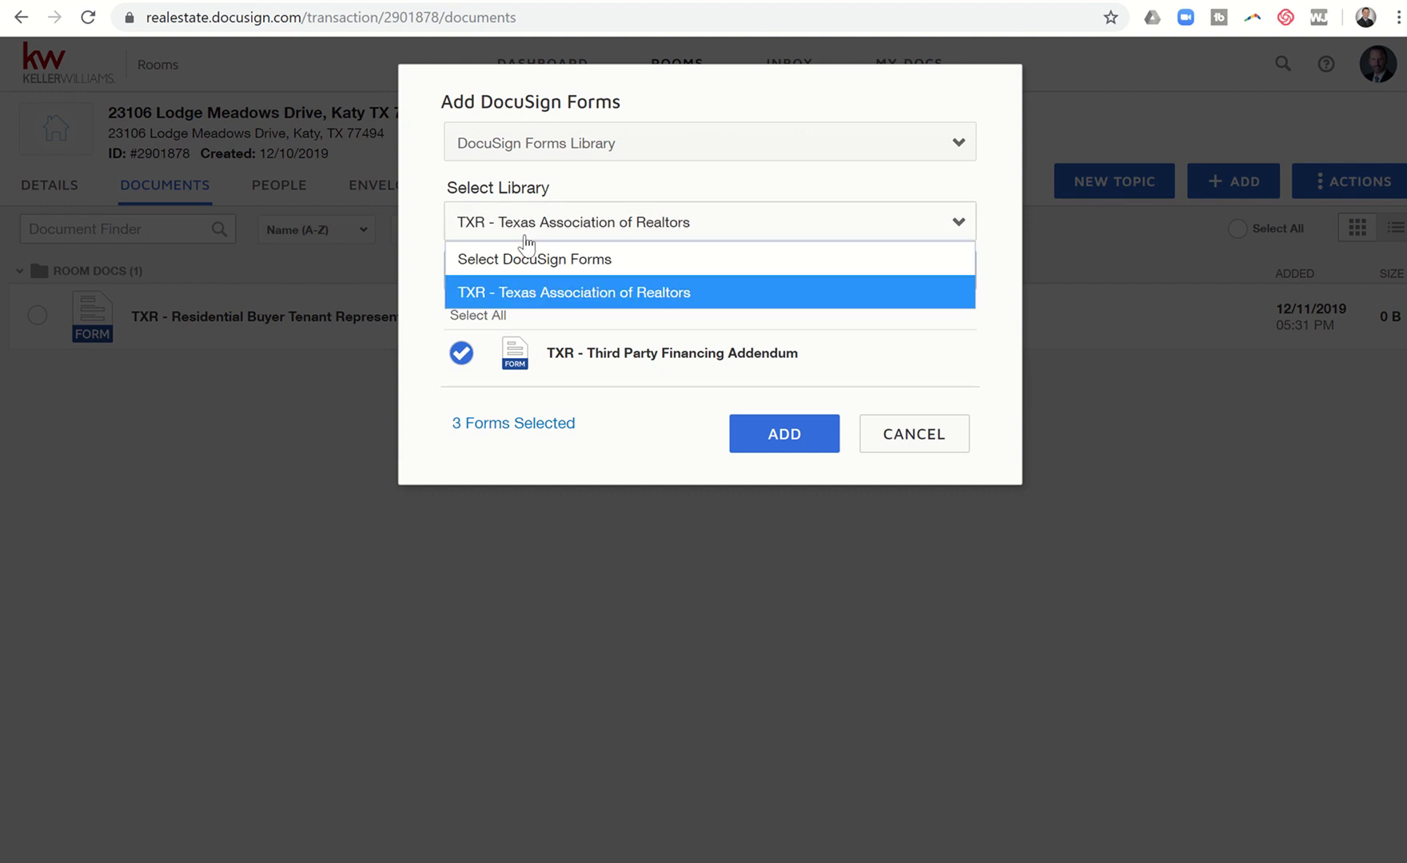
{"action": "left_click", "coordinate": [526, 238]}
{"action": "double_click", "coordinate": [492, 271]}
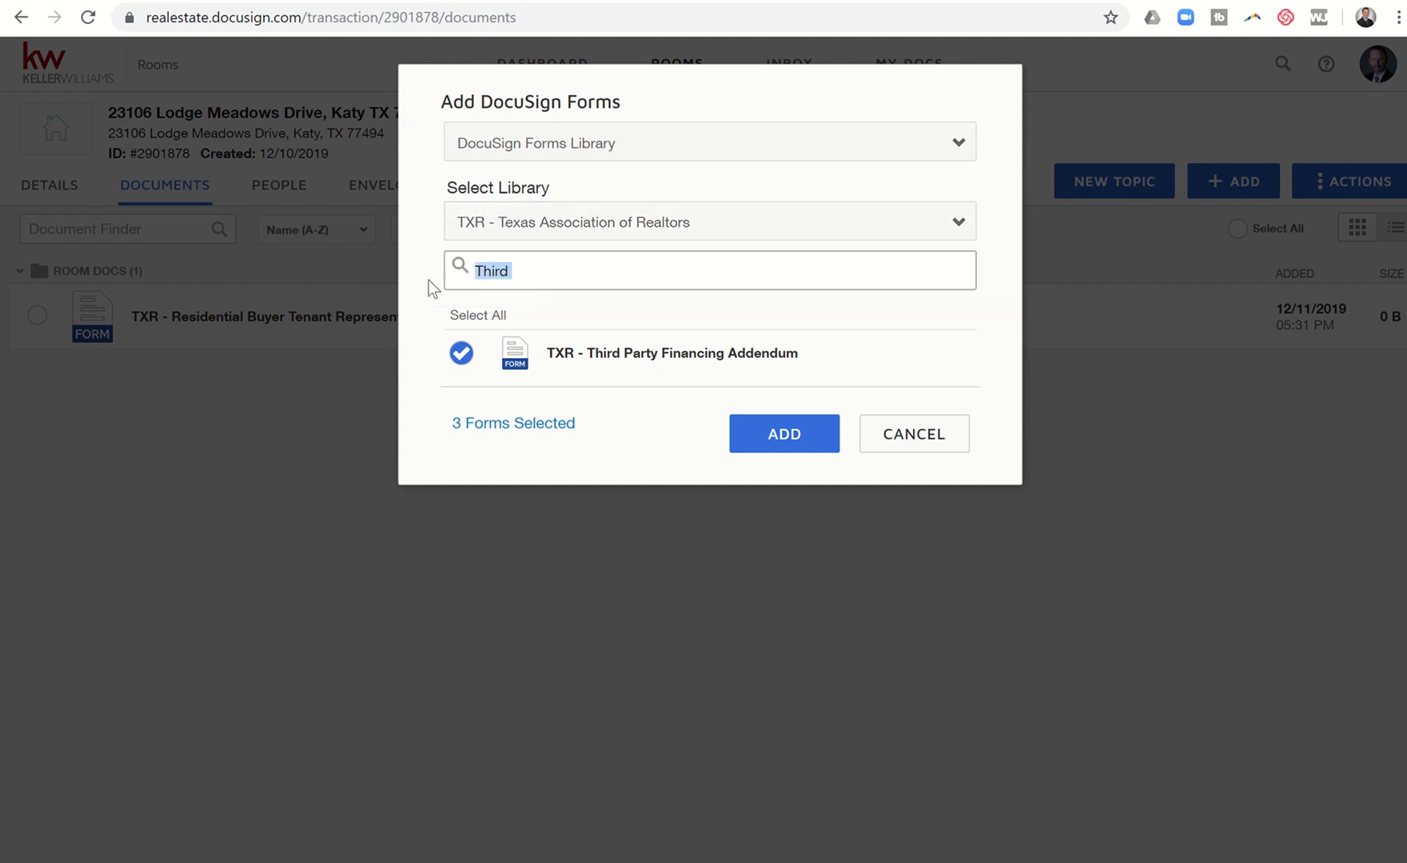
{"action": "type", "text": "PRoperty"}
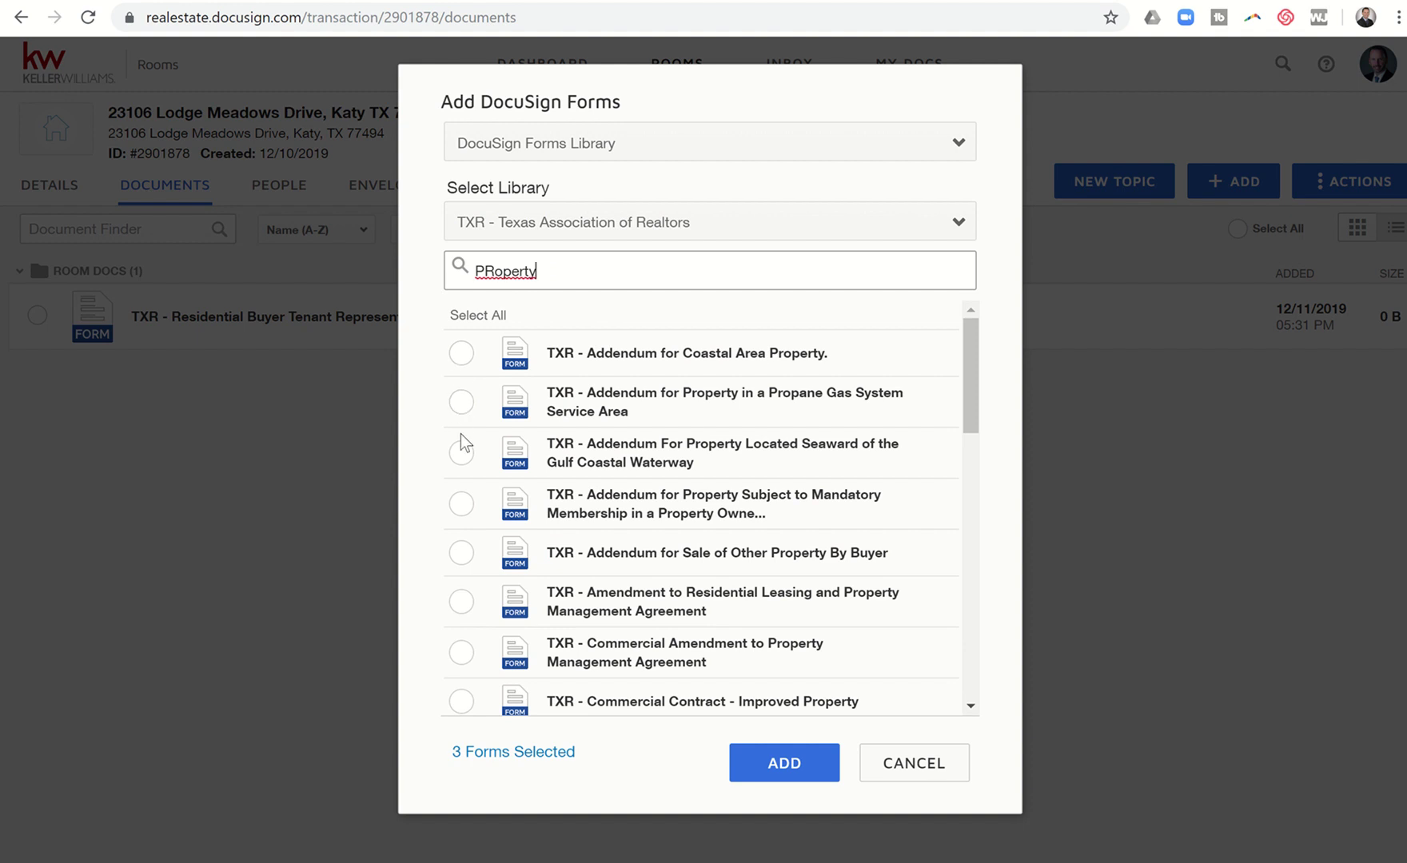
{"action": "left_click", "coordinate": [461, 504]}
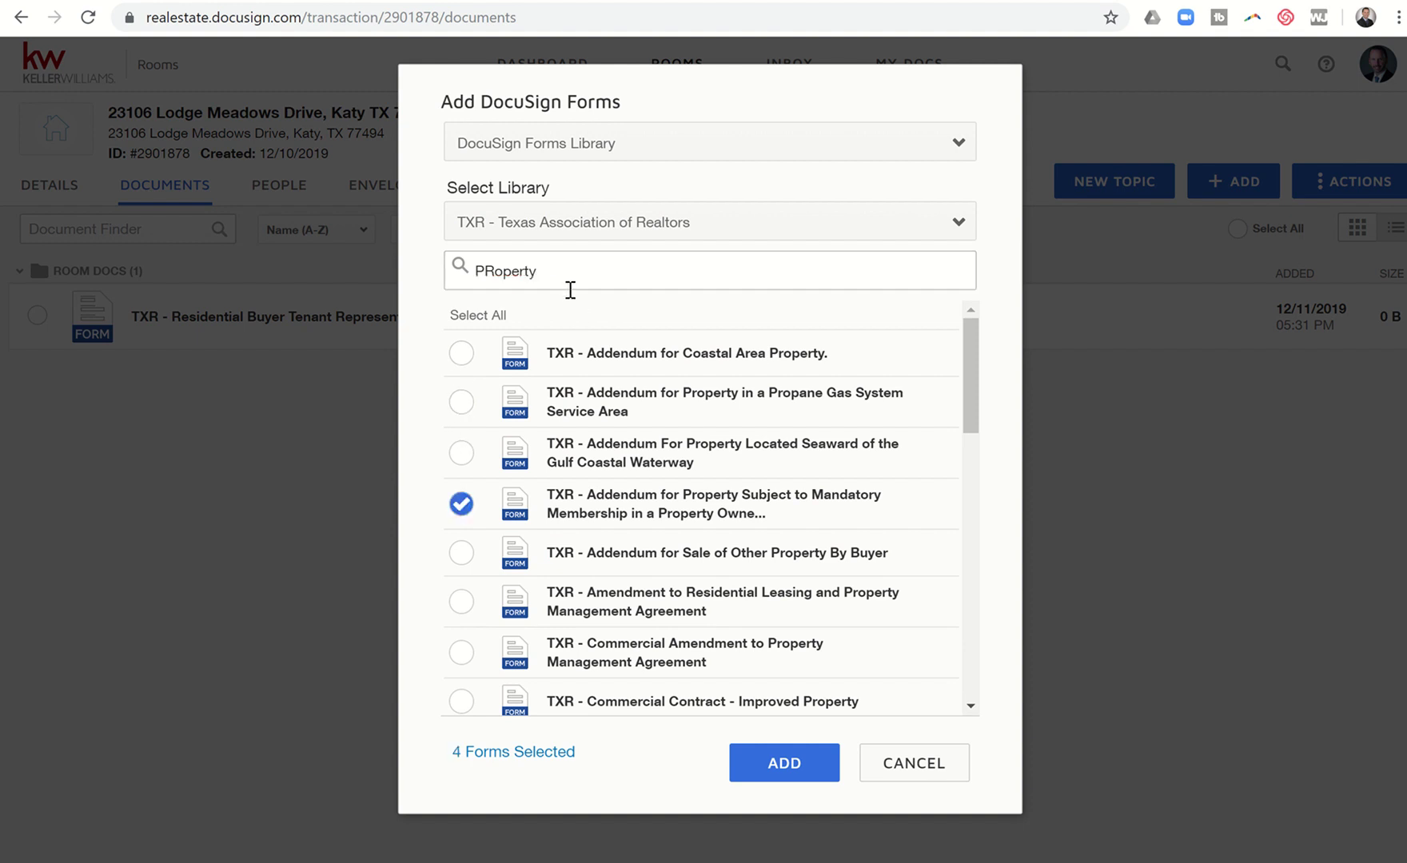
{"action": "left_click_drag", "start_coordinate": [565, 277], "coordinate": [466, 282]}
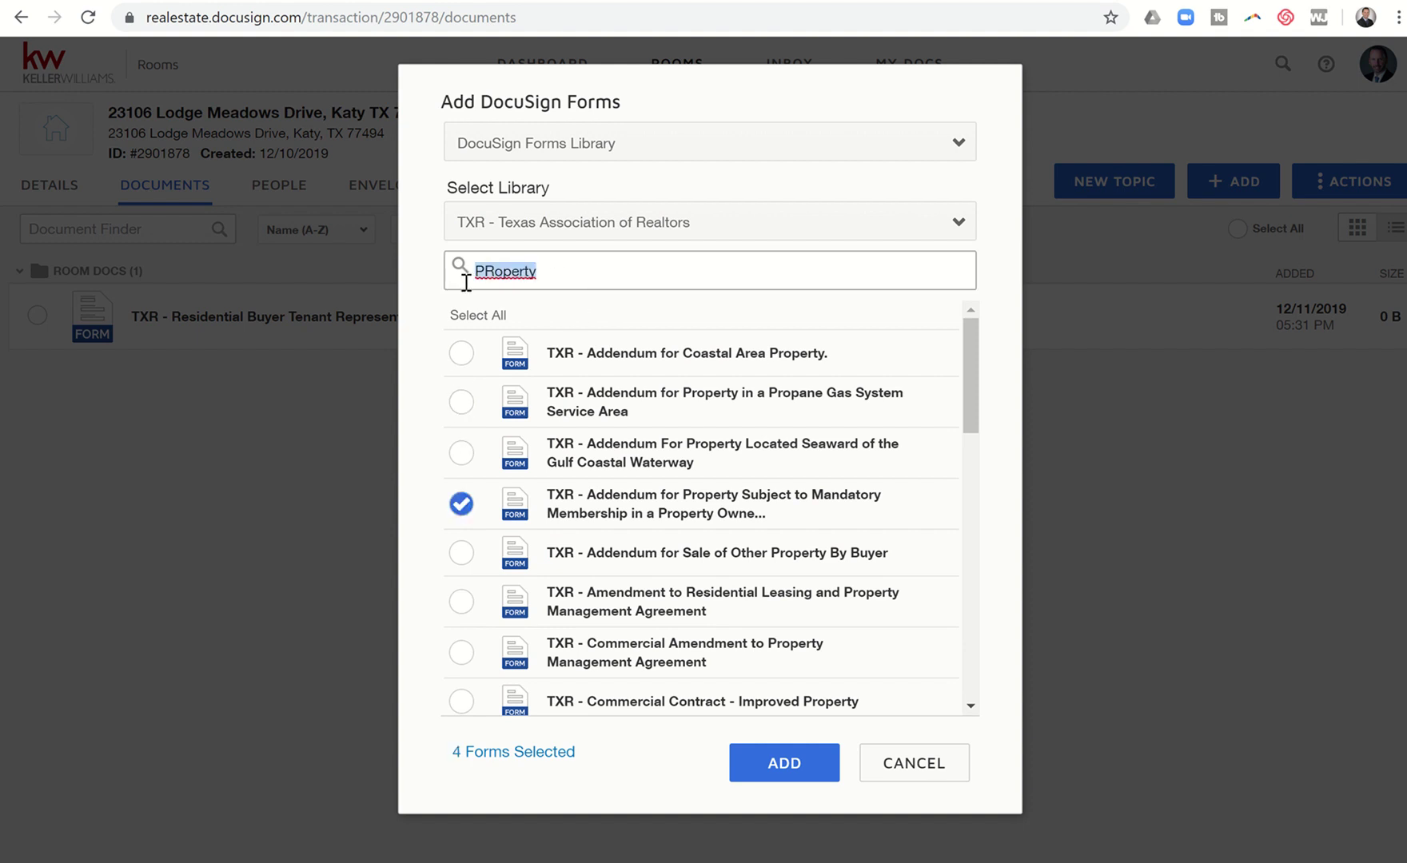
{"action": "type", "text": "muni"}
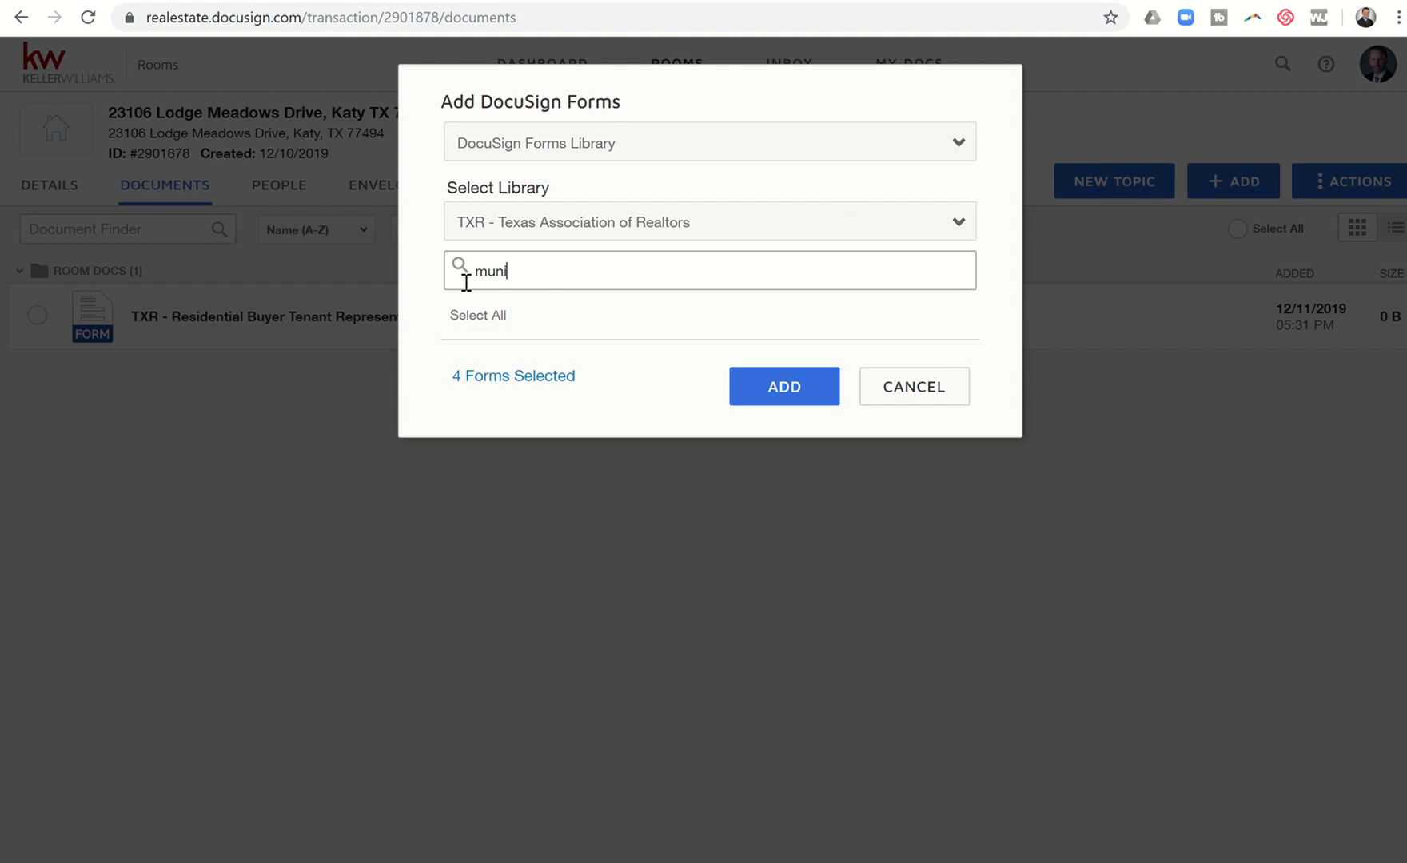
{"action": "type", "text": "cip"}
{"action": "key", "text": "BackSpace"}
{"action": "key", "text": "BackSpace"}
{"action": "key", "text": "BackSpace"}
{"action": "key", "text": "BackSpace"}
{"action": "key", "text": "BackSpace"}
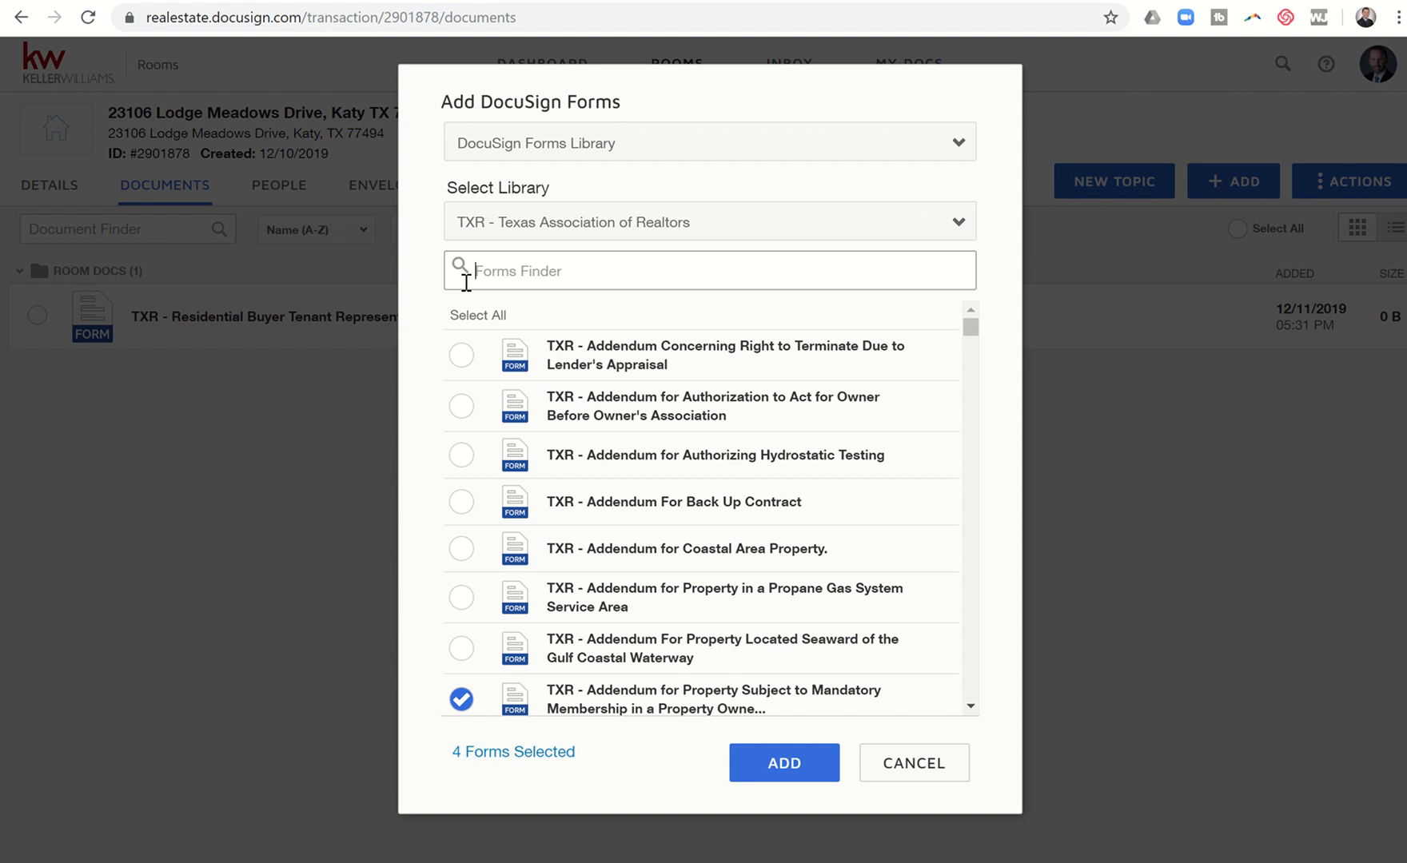
{"action": "type", "text": "Non"}
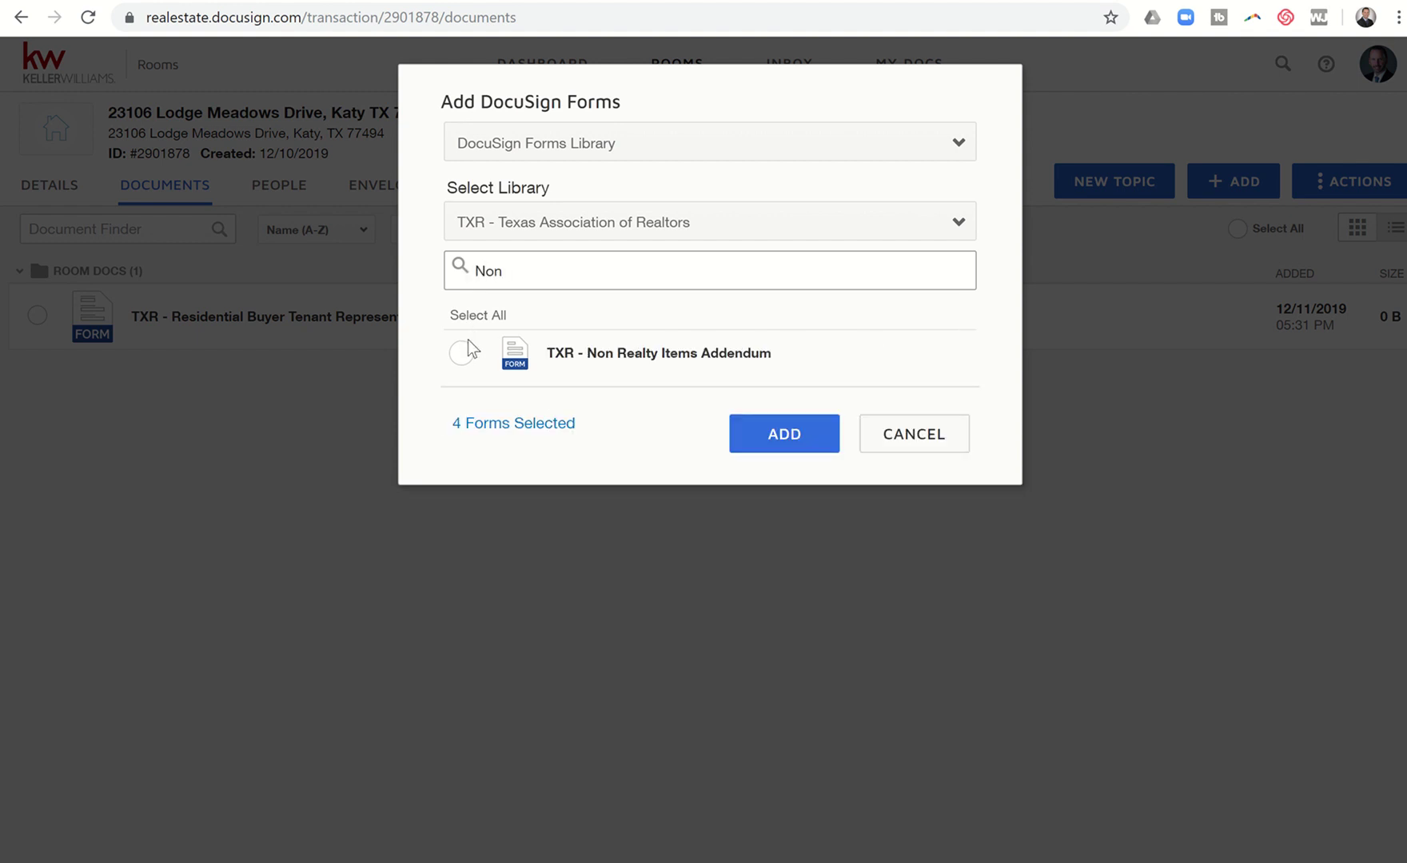
{"action": "left_click", "coordinate": [464, 353]}
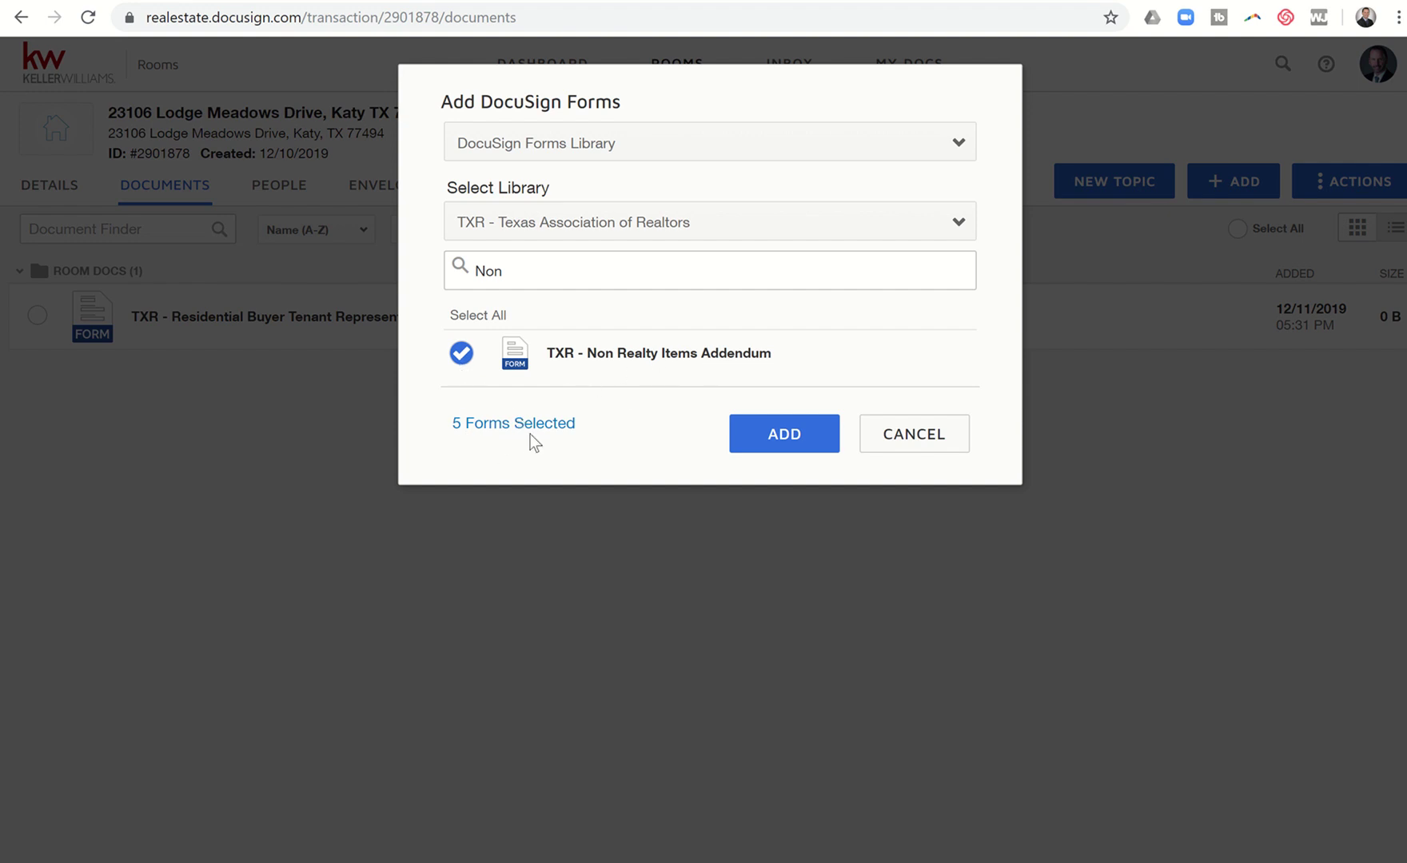
Step: Add the five selected TXR forms, then open Information About Brokerage Services for editing
{"action": "left_click", "coordinate": [769, 437]}
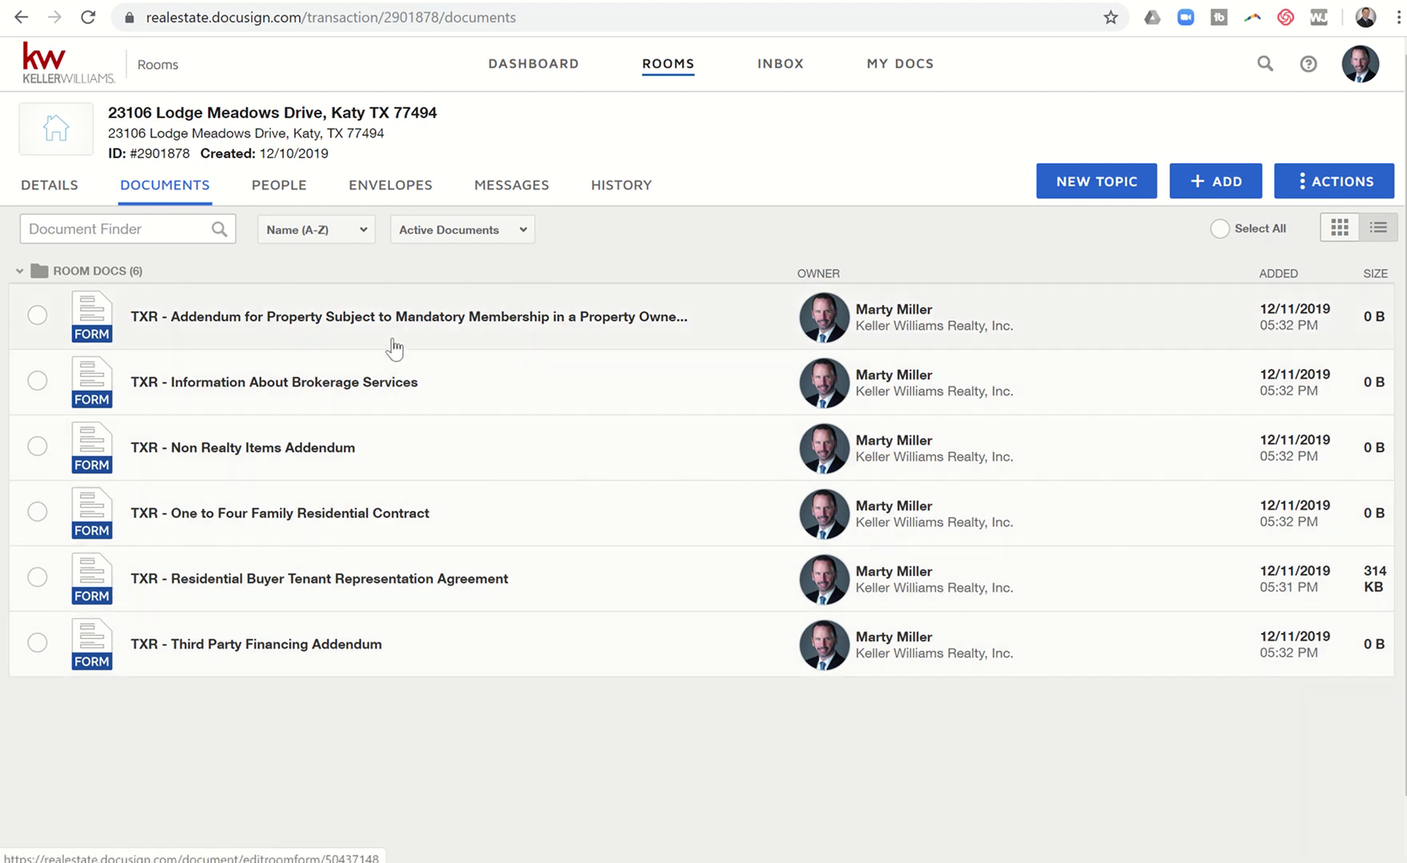
{"action": "left_click", "coordinate": [339, 380]}
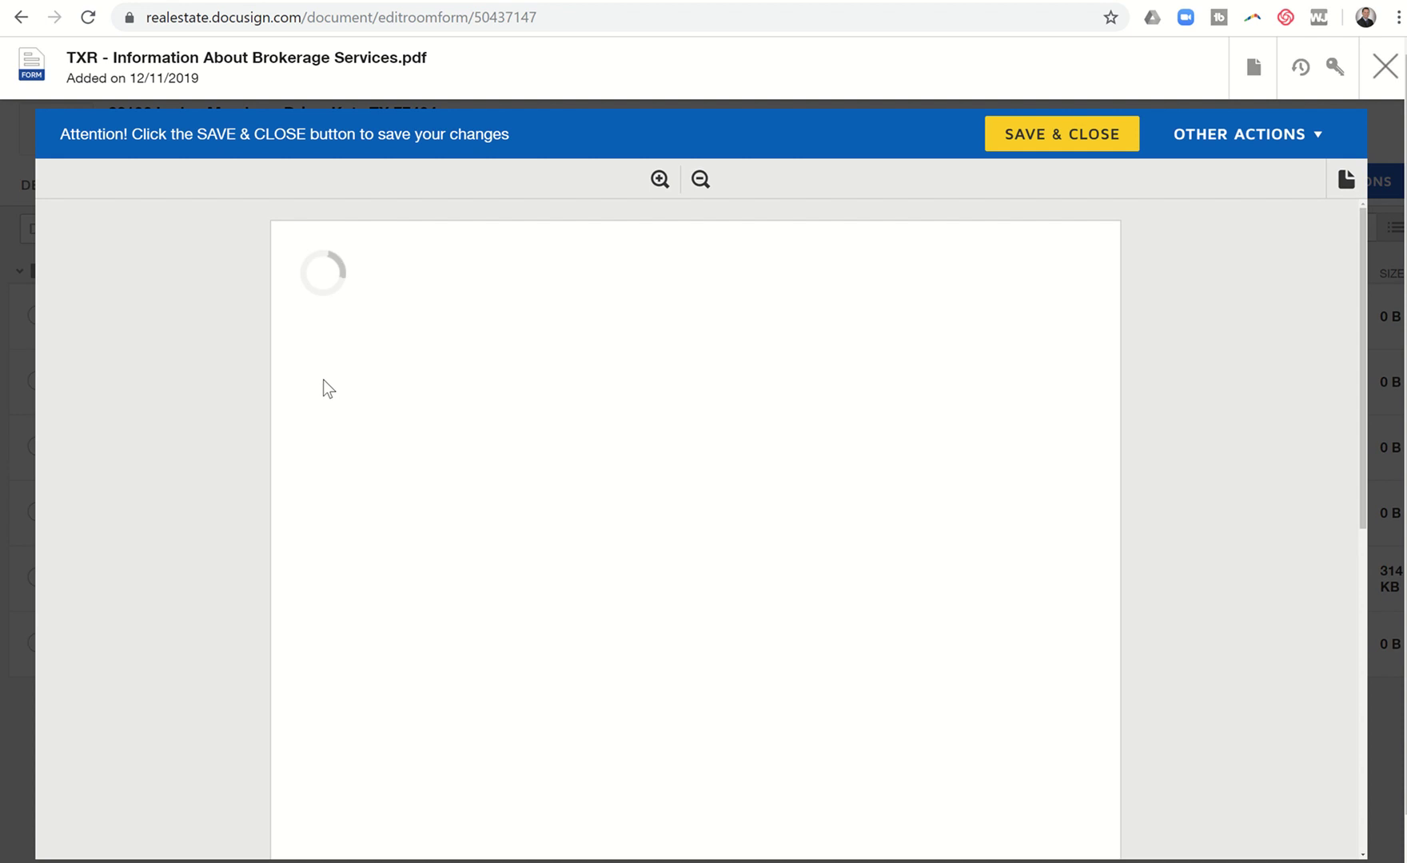
Step: Fill the Licensed Broker field with 'Keller Williams Platinum Realty' and save and close the form
{"action": "scroll", "coordinate": [232, 374], "scroll_direction": "down", "scroll_amount": 8}
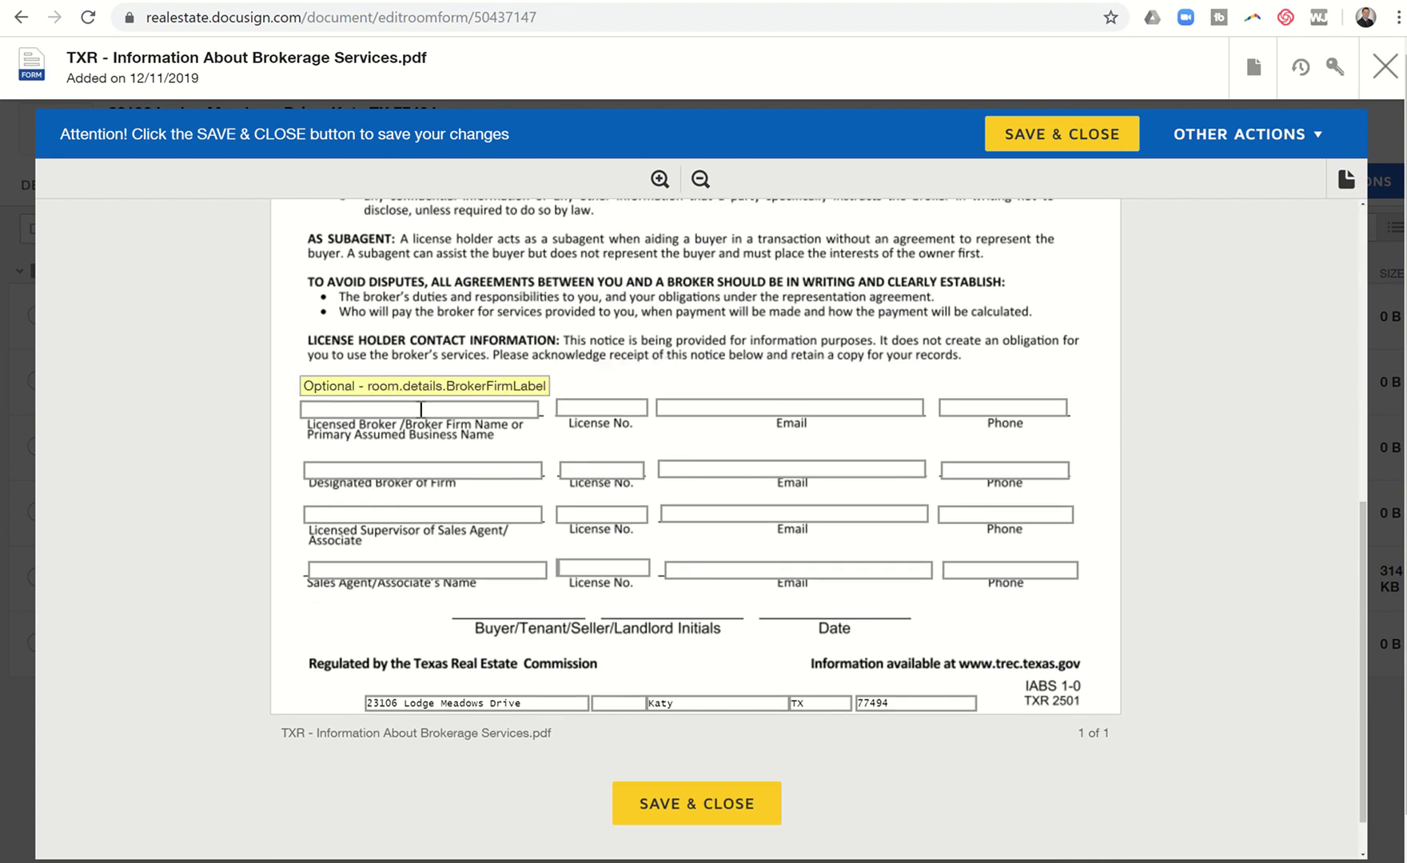
{"action": "left_click", "coordinate": [406, 413]}
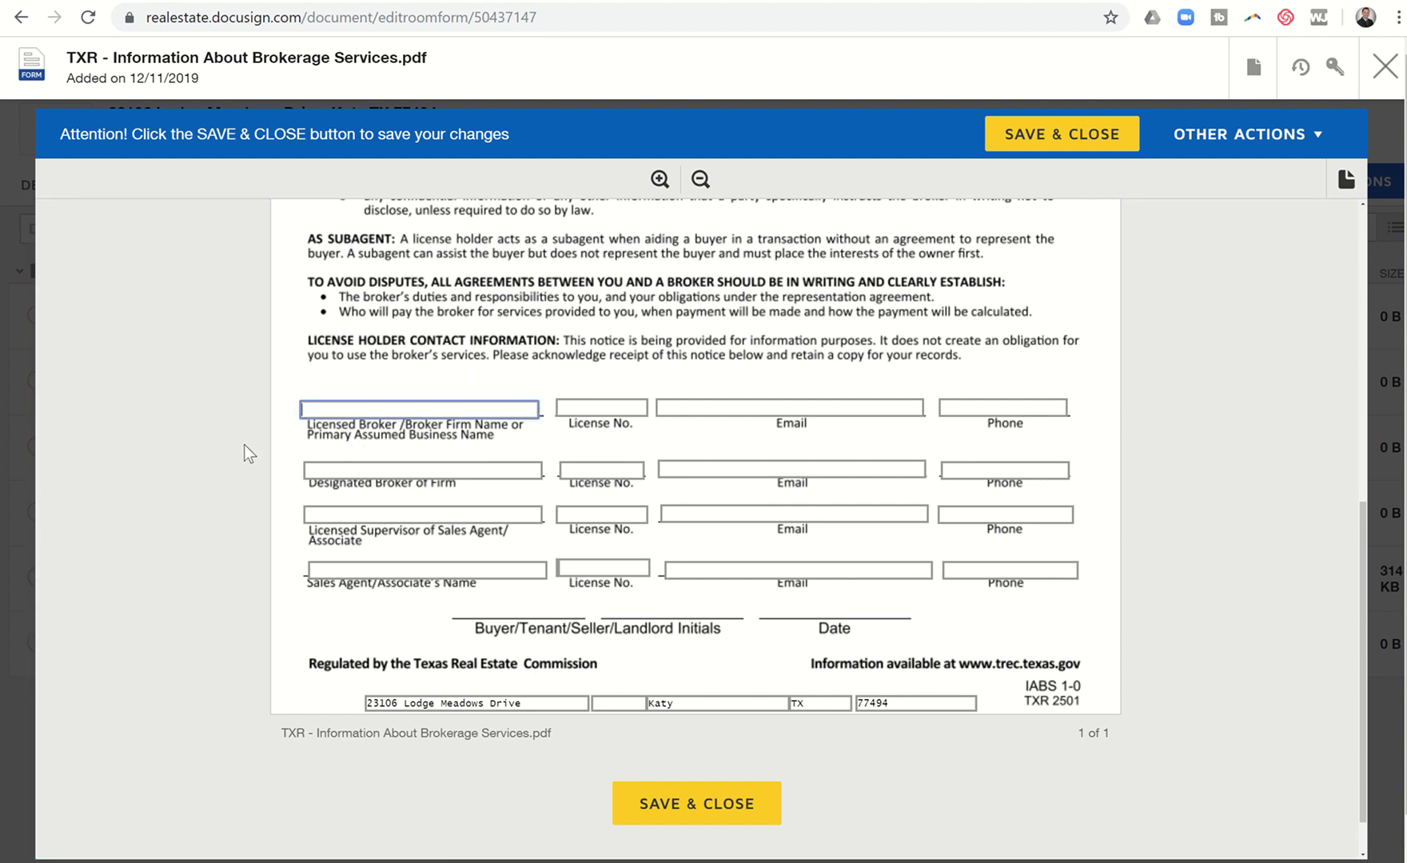
{"action": "type", "text": "Keller Williams Platinum R"}
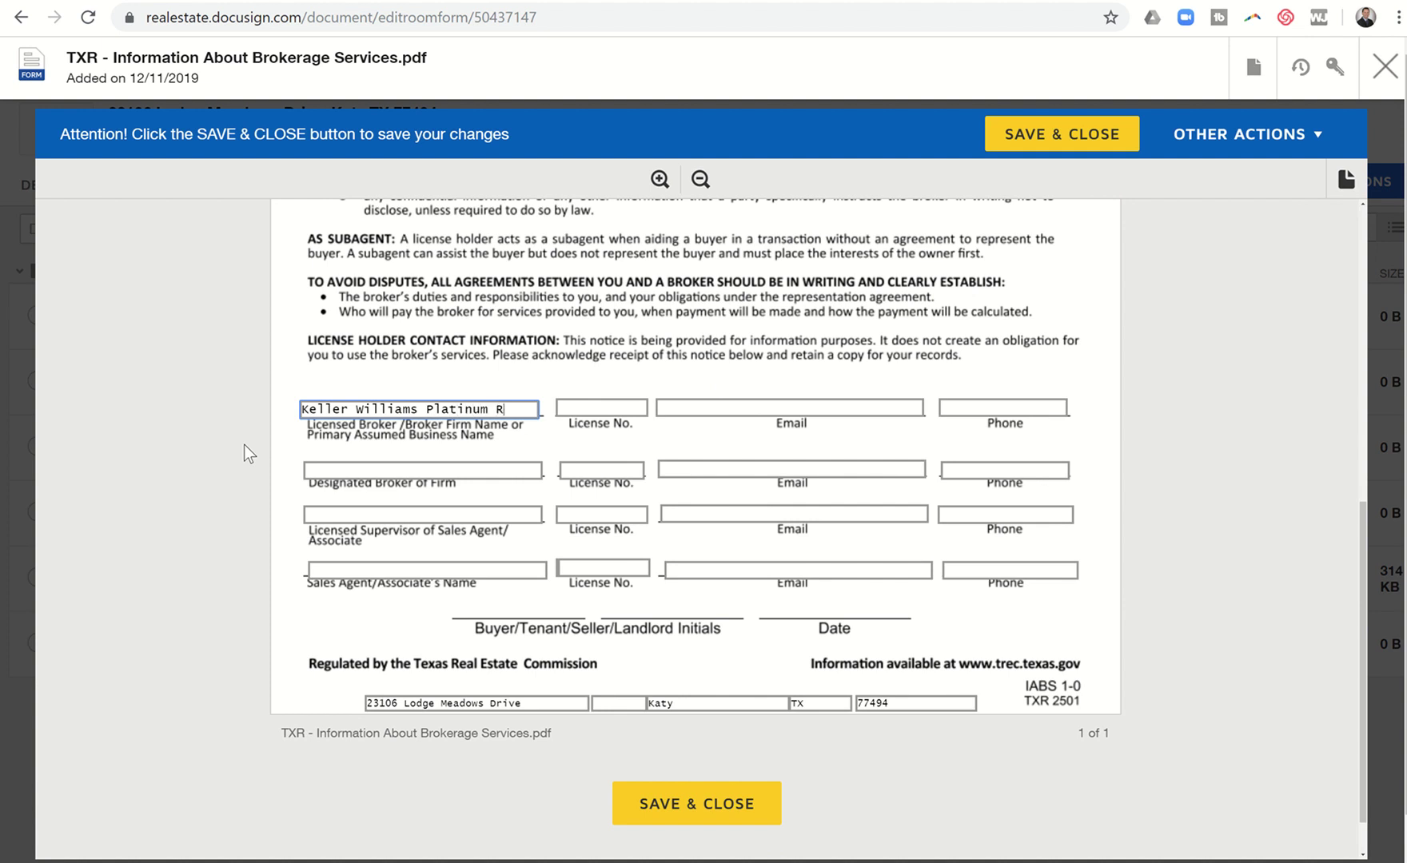
{"action": "type", "text": "ealty"}
{"action": "left_click", "coordinate": [583, 417]}
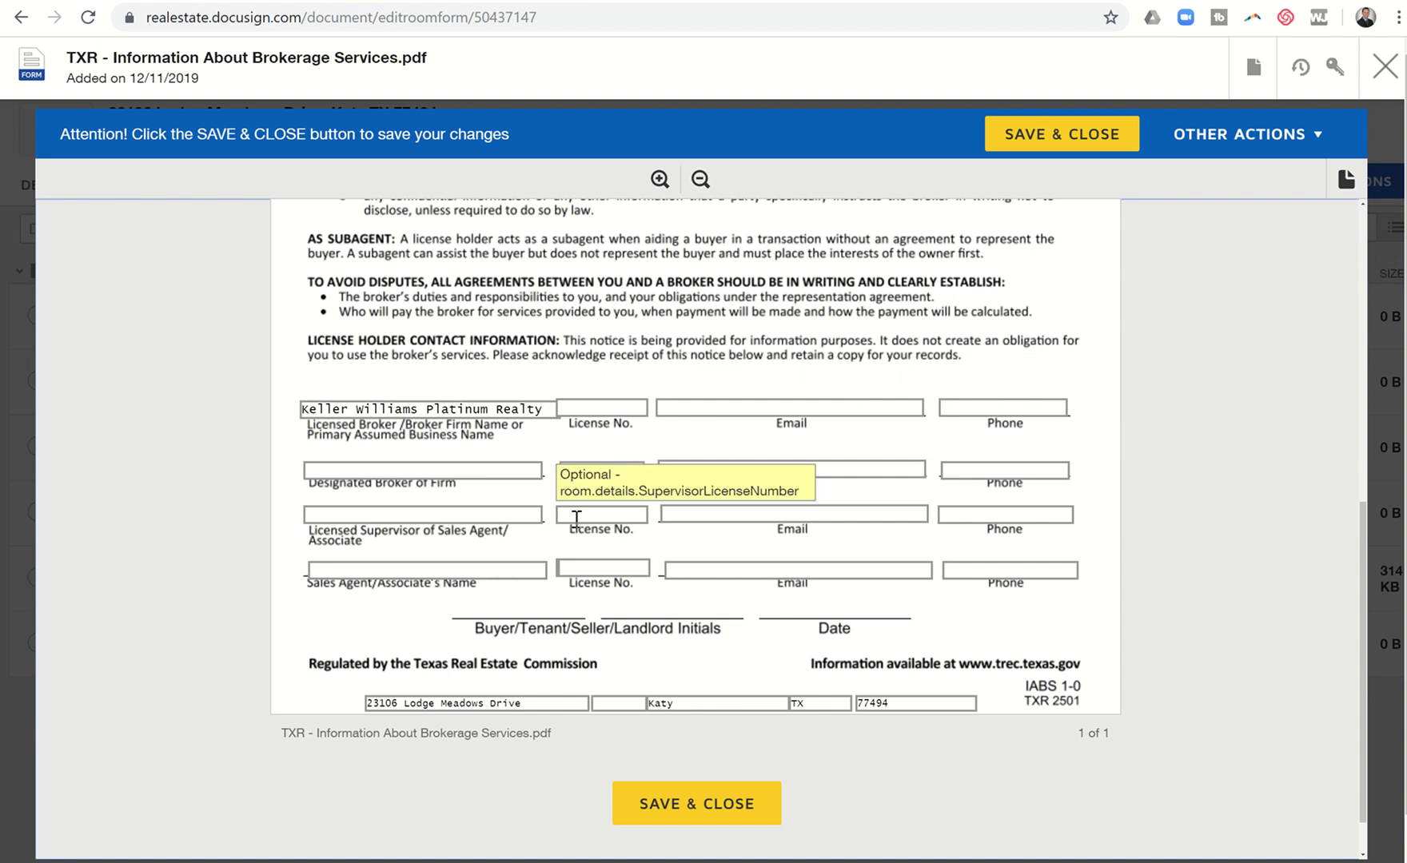
{"action": "left_click", "coordinate": [670, 803]}
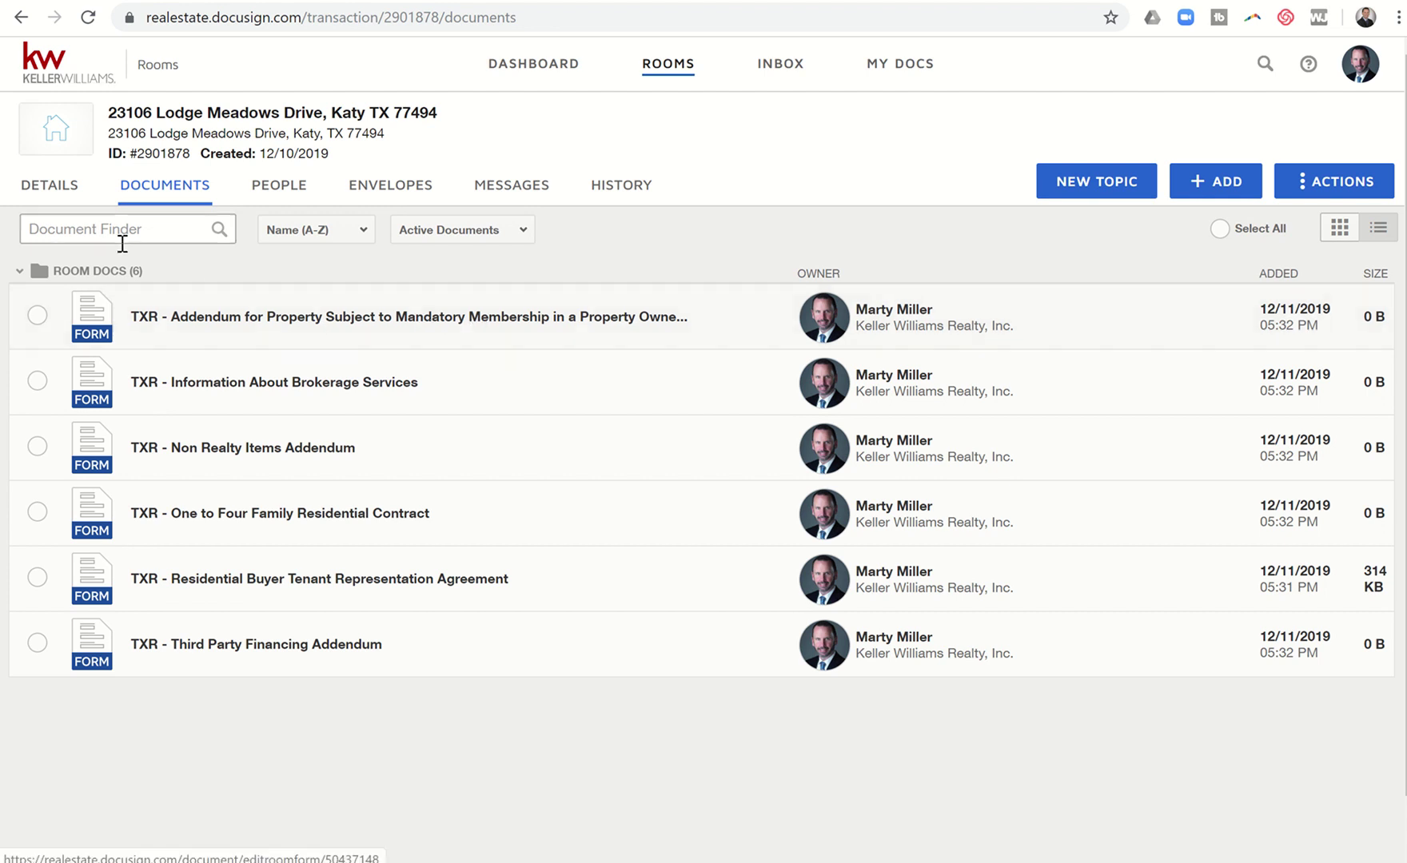
Step: Open the One to Four Family Residential Contract and review its prefilled parties, address and 3300 earnest money
{"action": "left_click", "coordinate": [49, 187]}
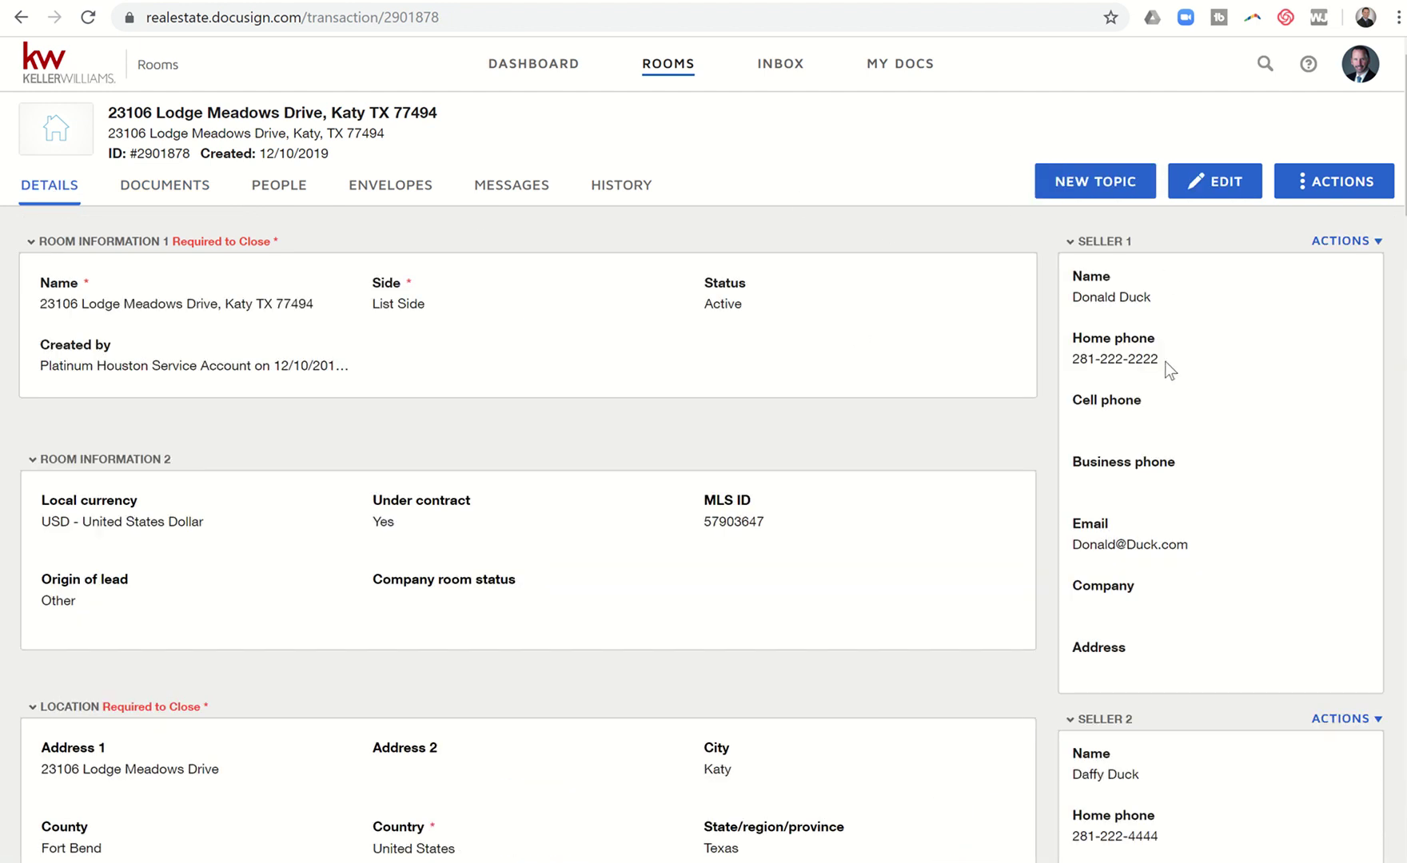
{"action": "left_click", "coordinate": [176, 195]}
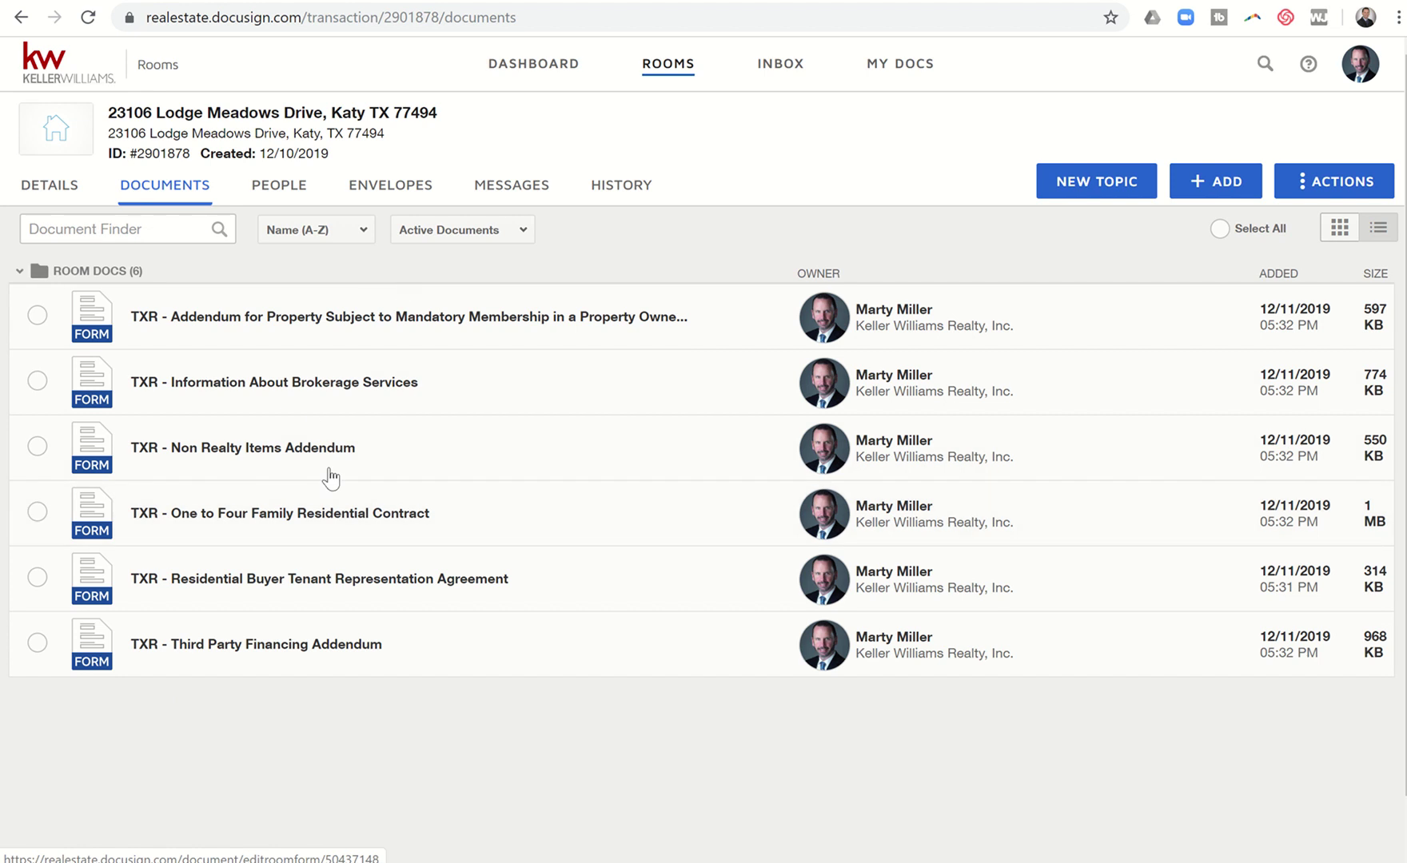
{"action": "left_click", "coordinate": [305, 520]}
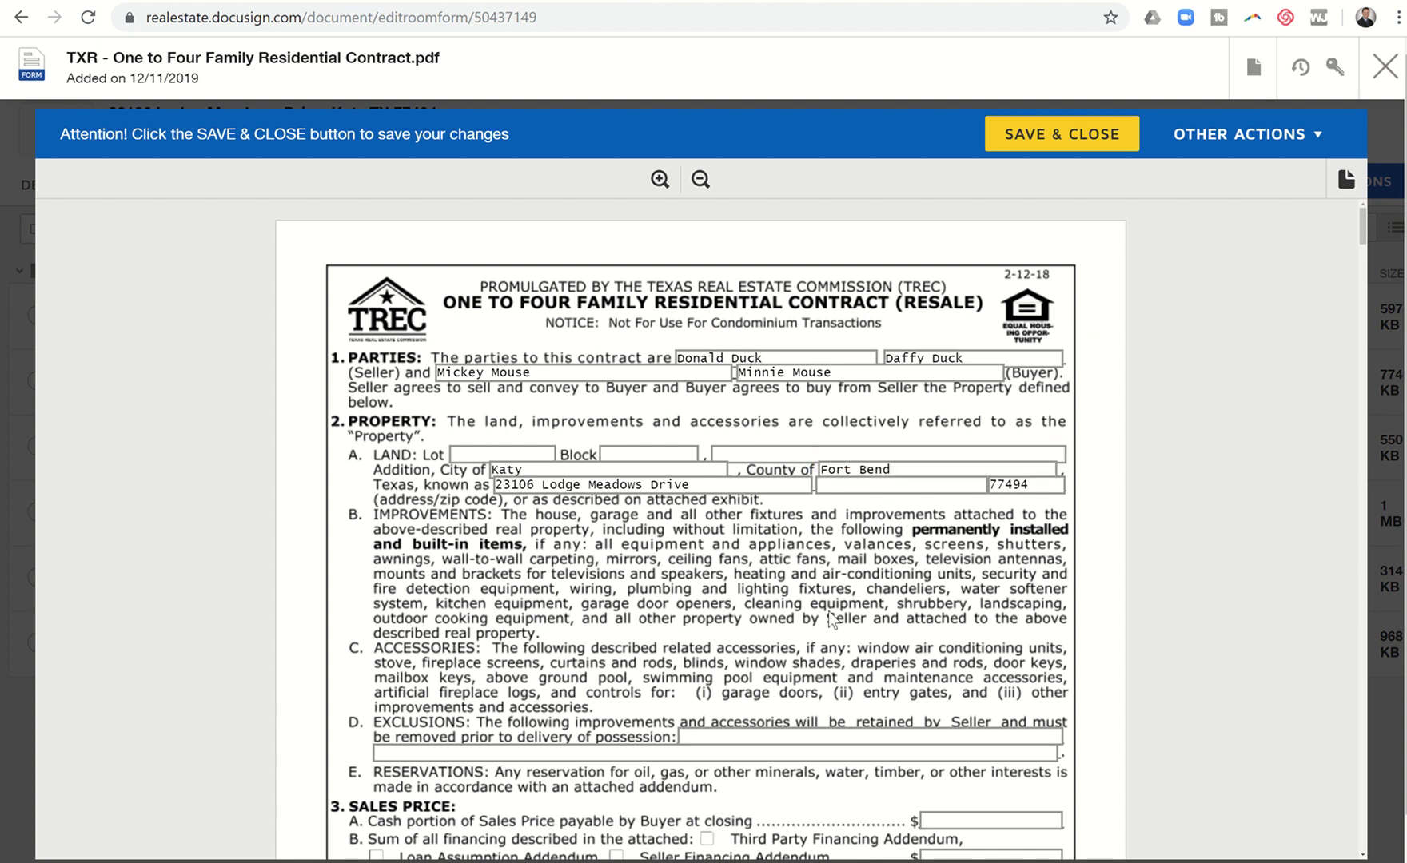
{"action": "scroll", "coordinate": [831, 619], "scroll_direction": "down", "scroll_amount": 4}
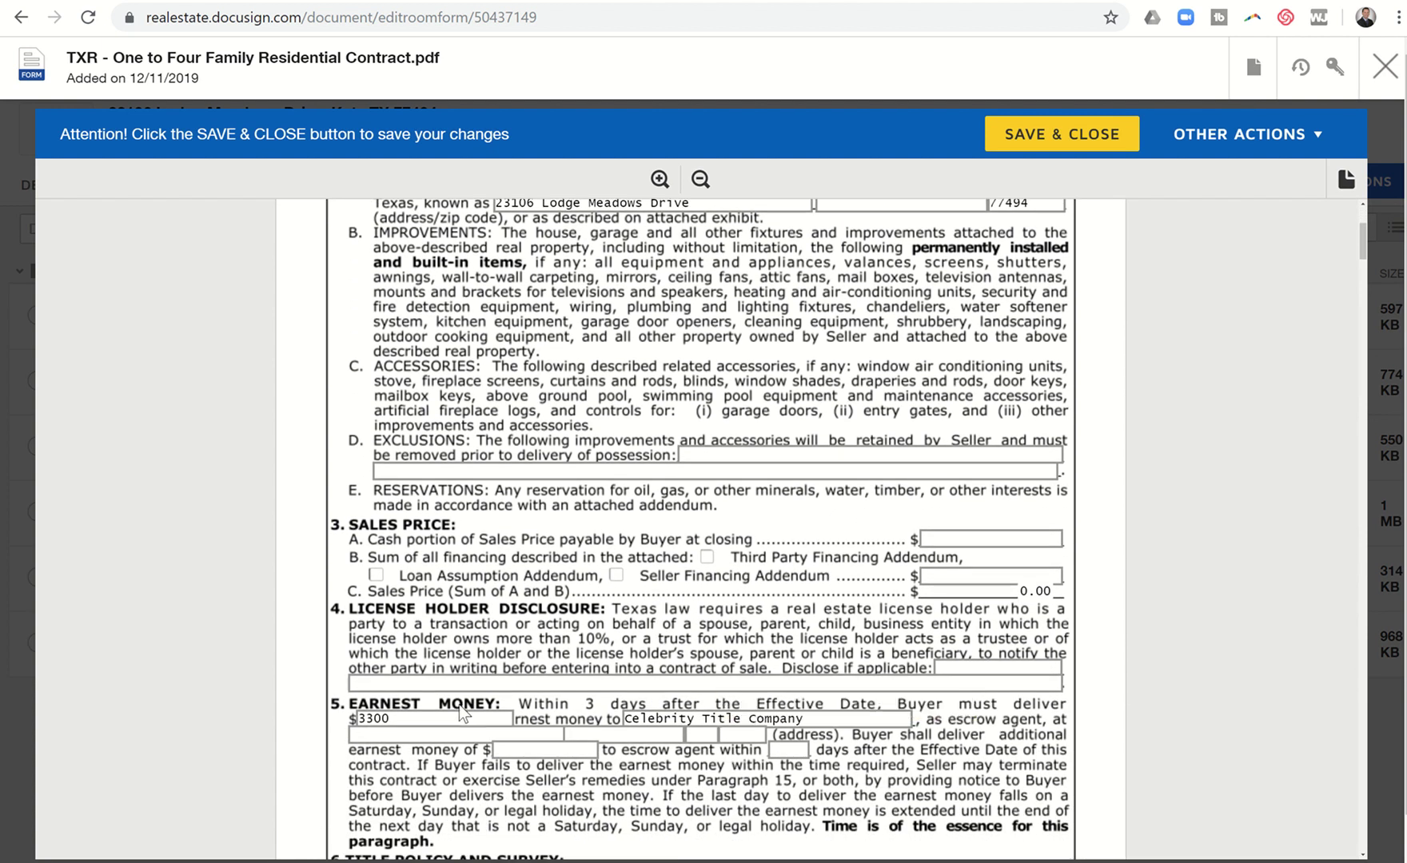
{"action": "scroll", "coordinate": [587, 639], "scroll_direction": "down", "scroll_amount": 1}
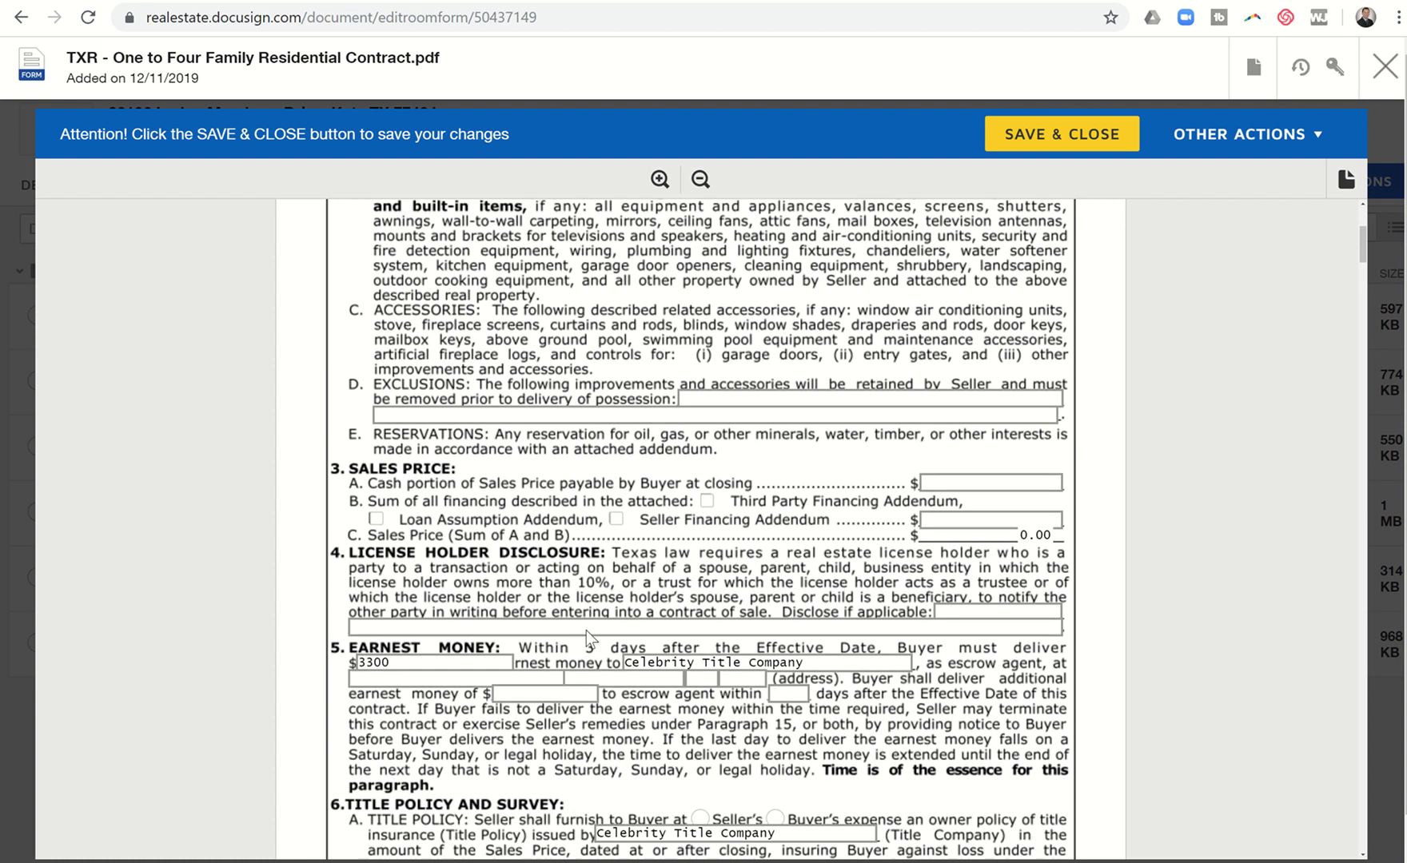
{"action": "scroll", "coordinate": [588, 640], "scroll_direction": "down", "scroll_amount": 2}
{"action": "scroll", "coordinate": [587, 640], "scroll_direction": "up", "scroll_amount": 5}
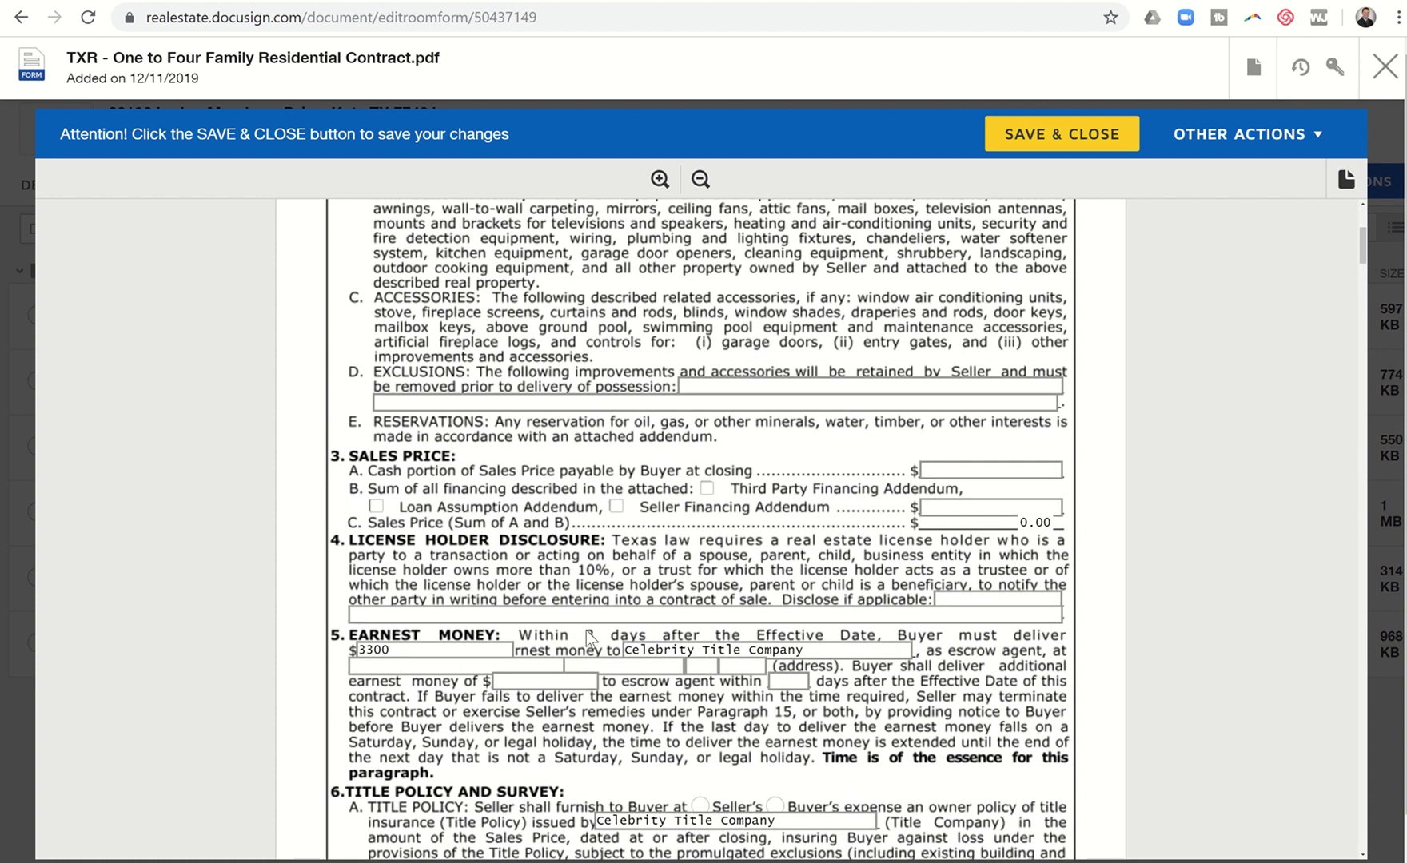
{"action": "scroll", "coordinate": [587, 636], "scroll_direction": "up", "scroll_amount": 2}
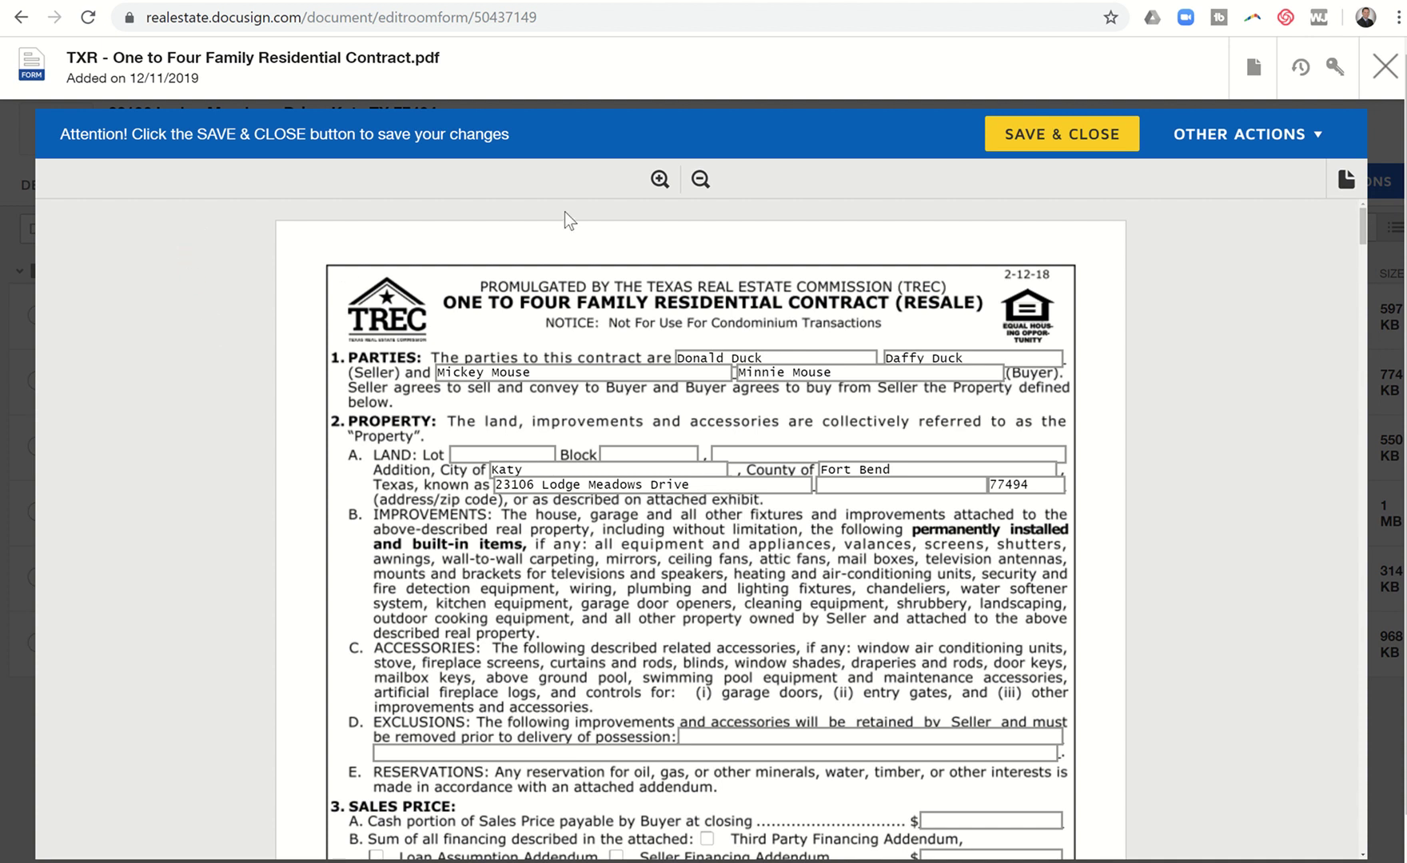
{"action": "left_click", "coordinate": [1381, 72]}
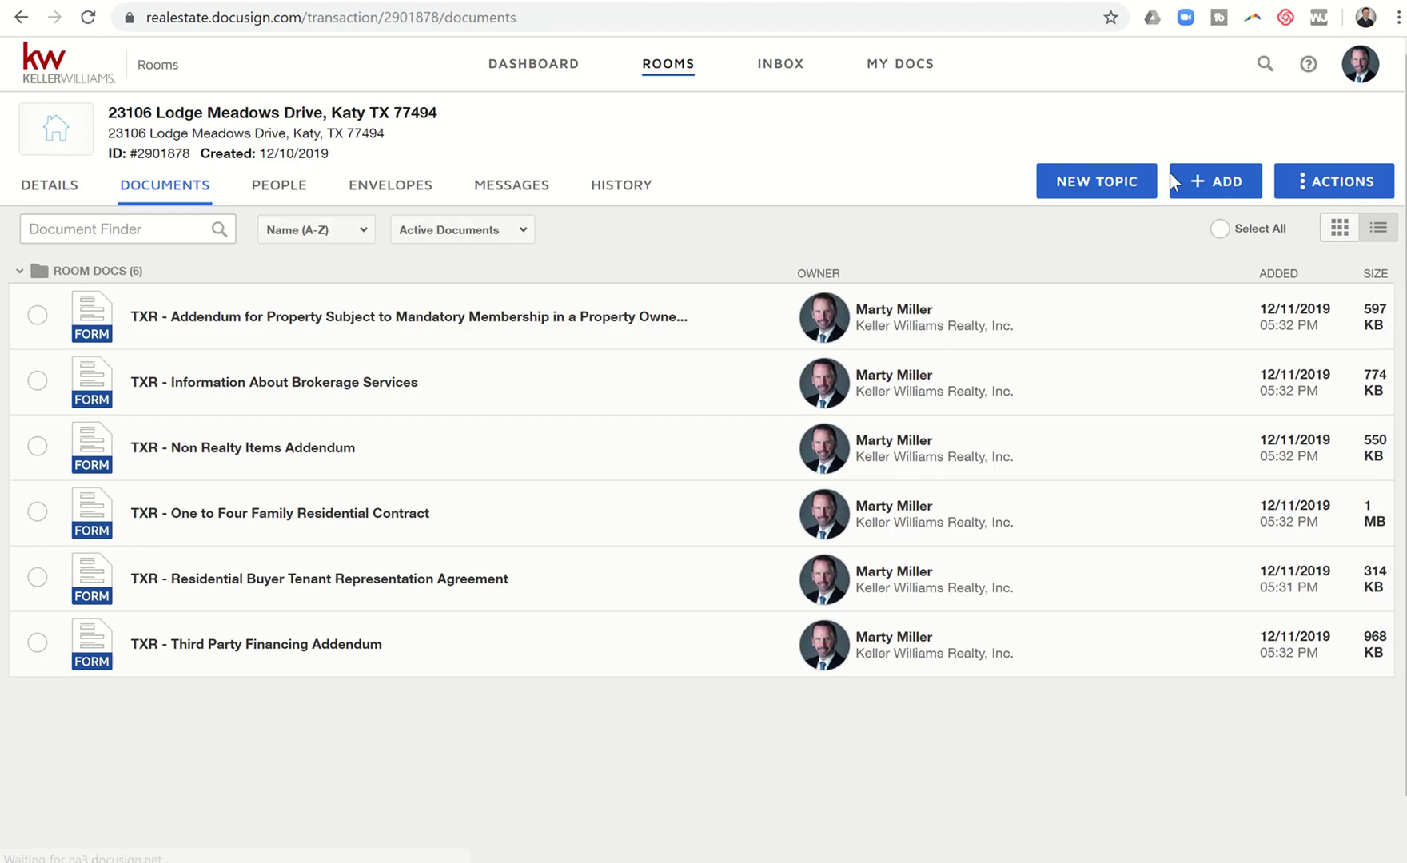
{"action": "left_click", "coordinate": [51, 189]}
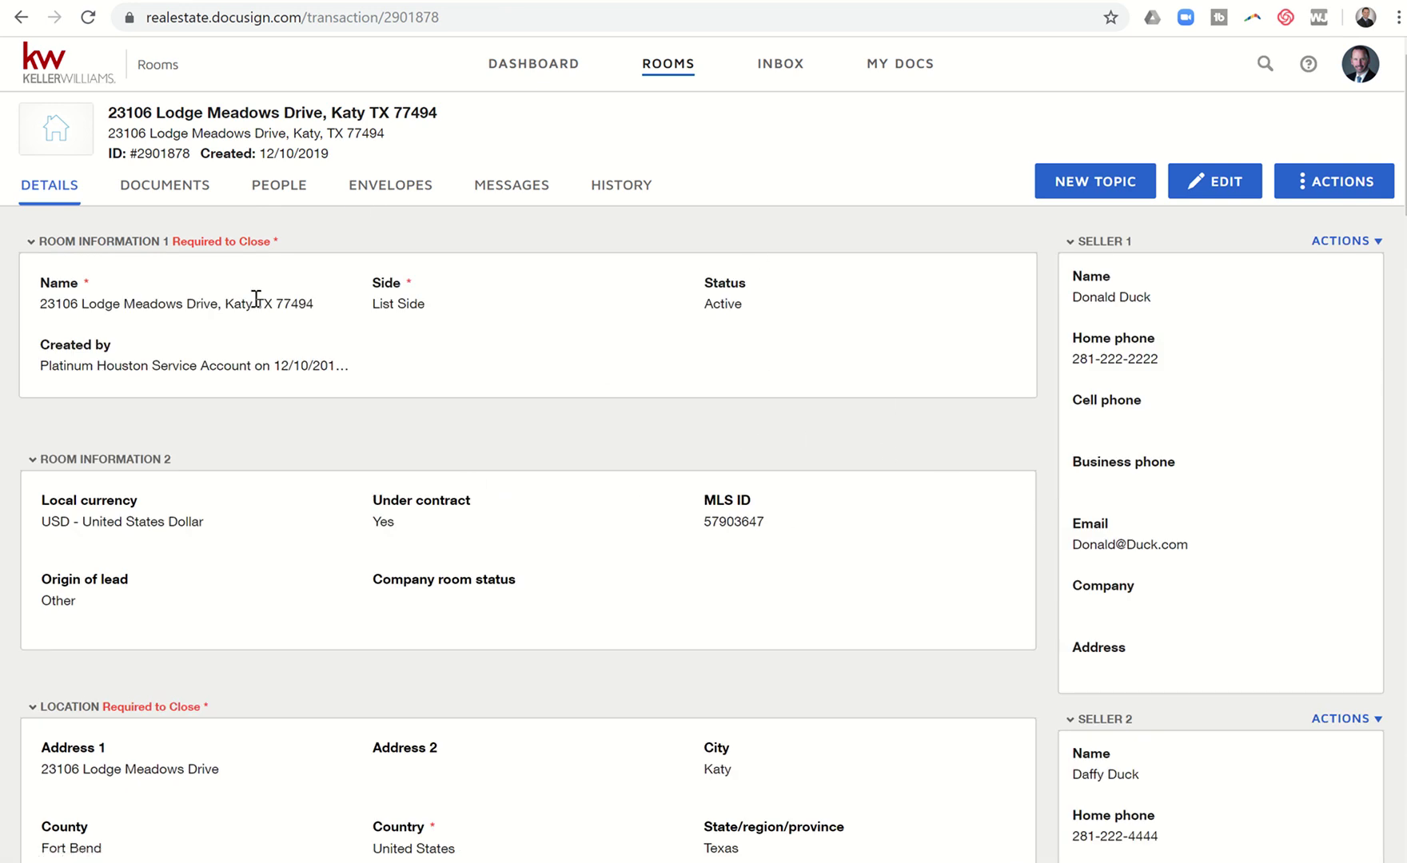
{"action": "left_click", "coordinate": [166, 189]}
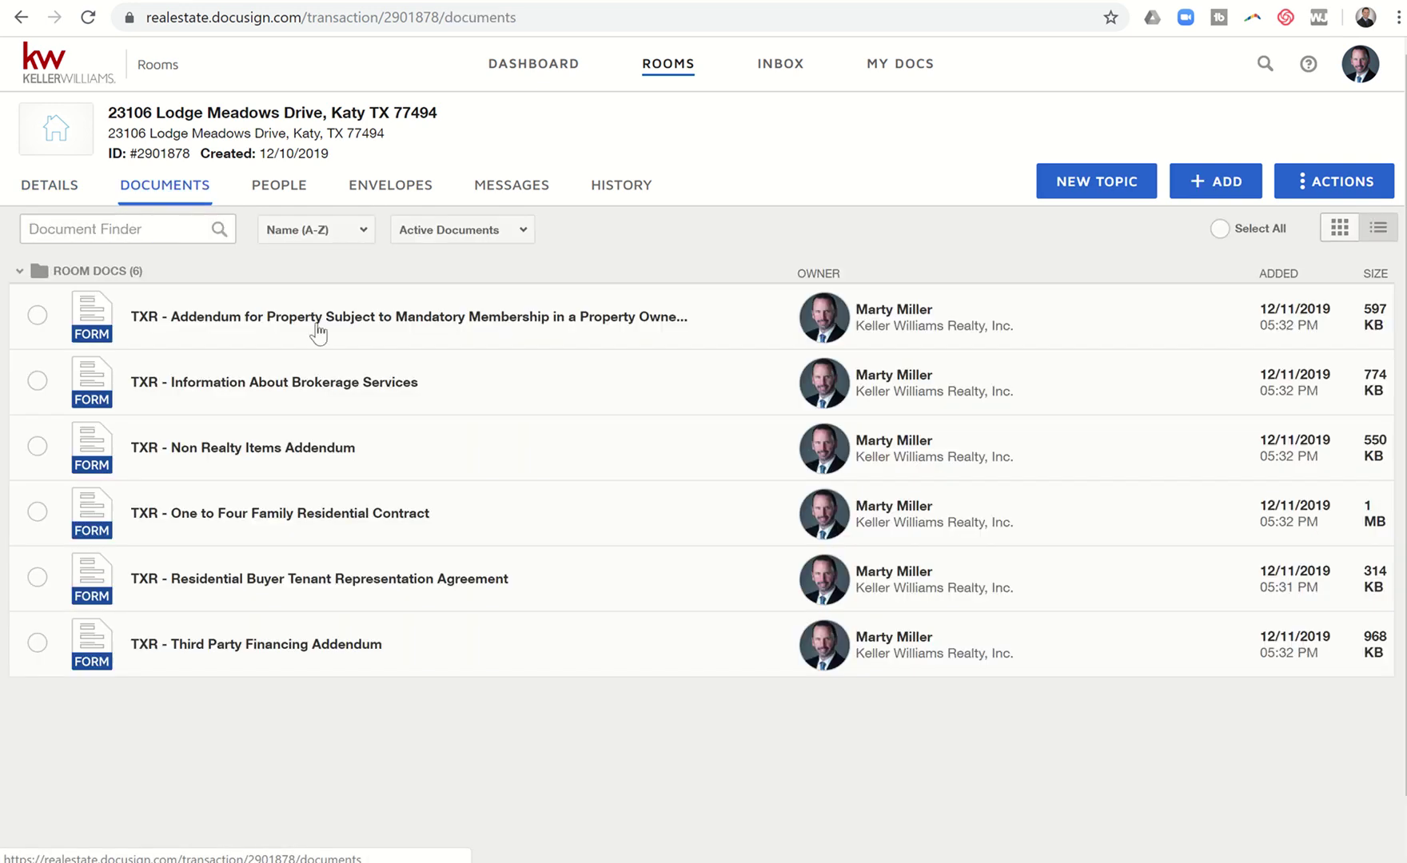
{"action": "left_click", "coordinate": [1212, 187]}
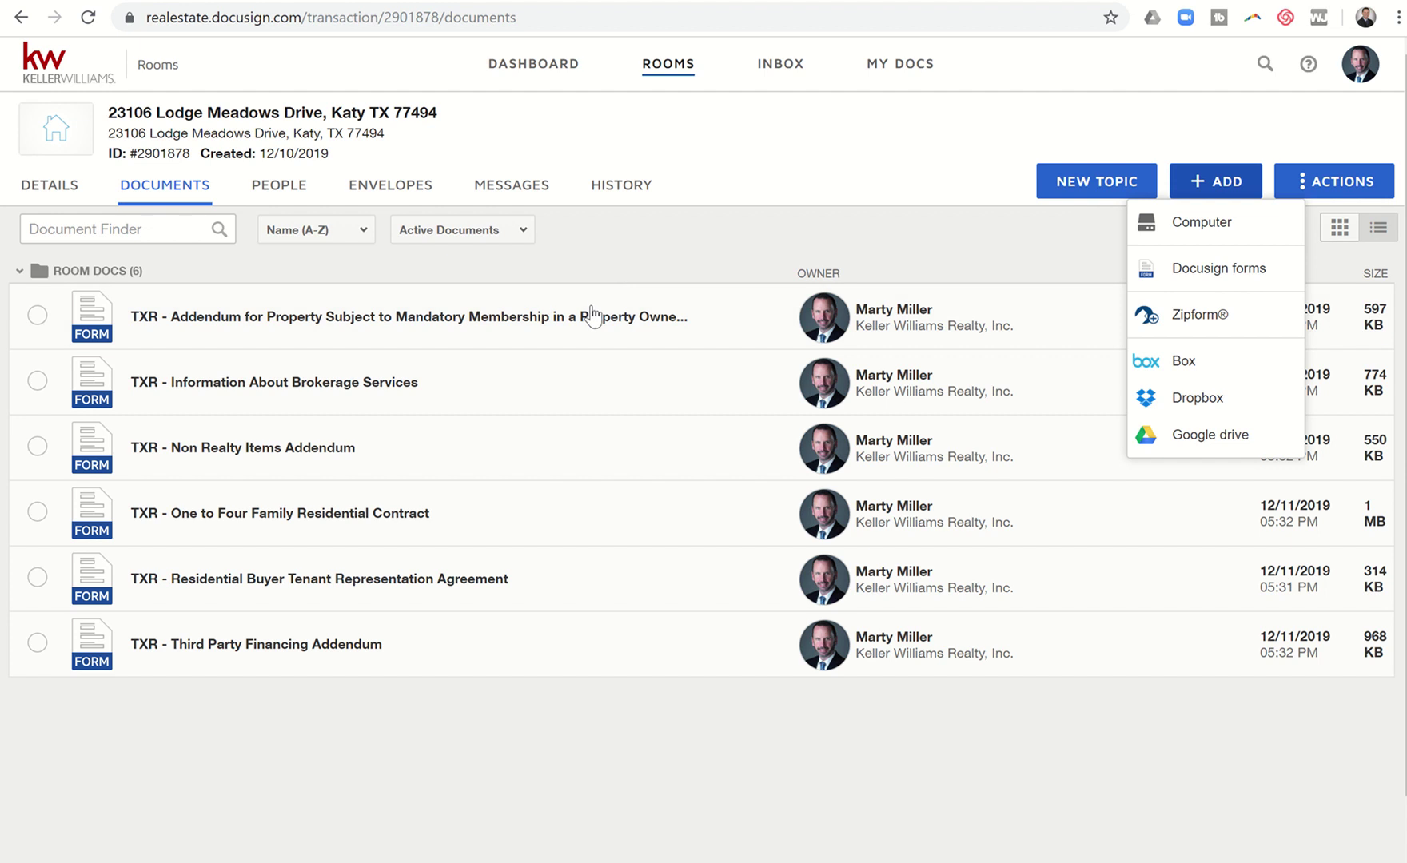
{"action": "left_click", "coordinate": [518, 704]}
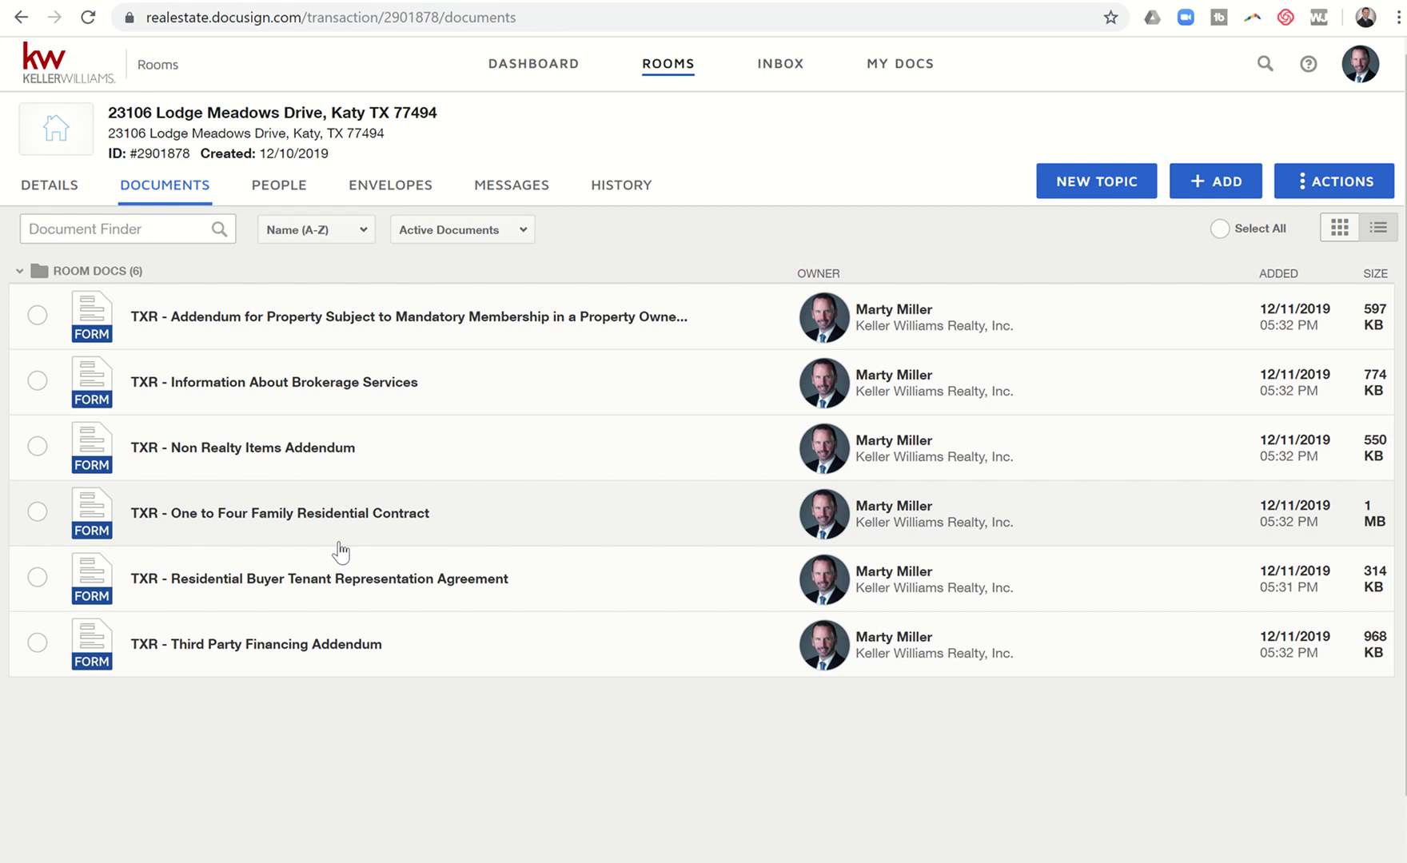
{"action": "left_click", "coordinate": [1184, 184]}
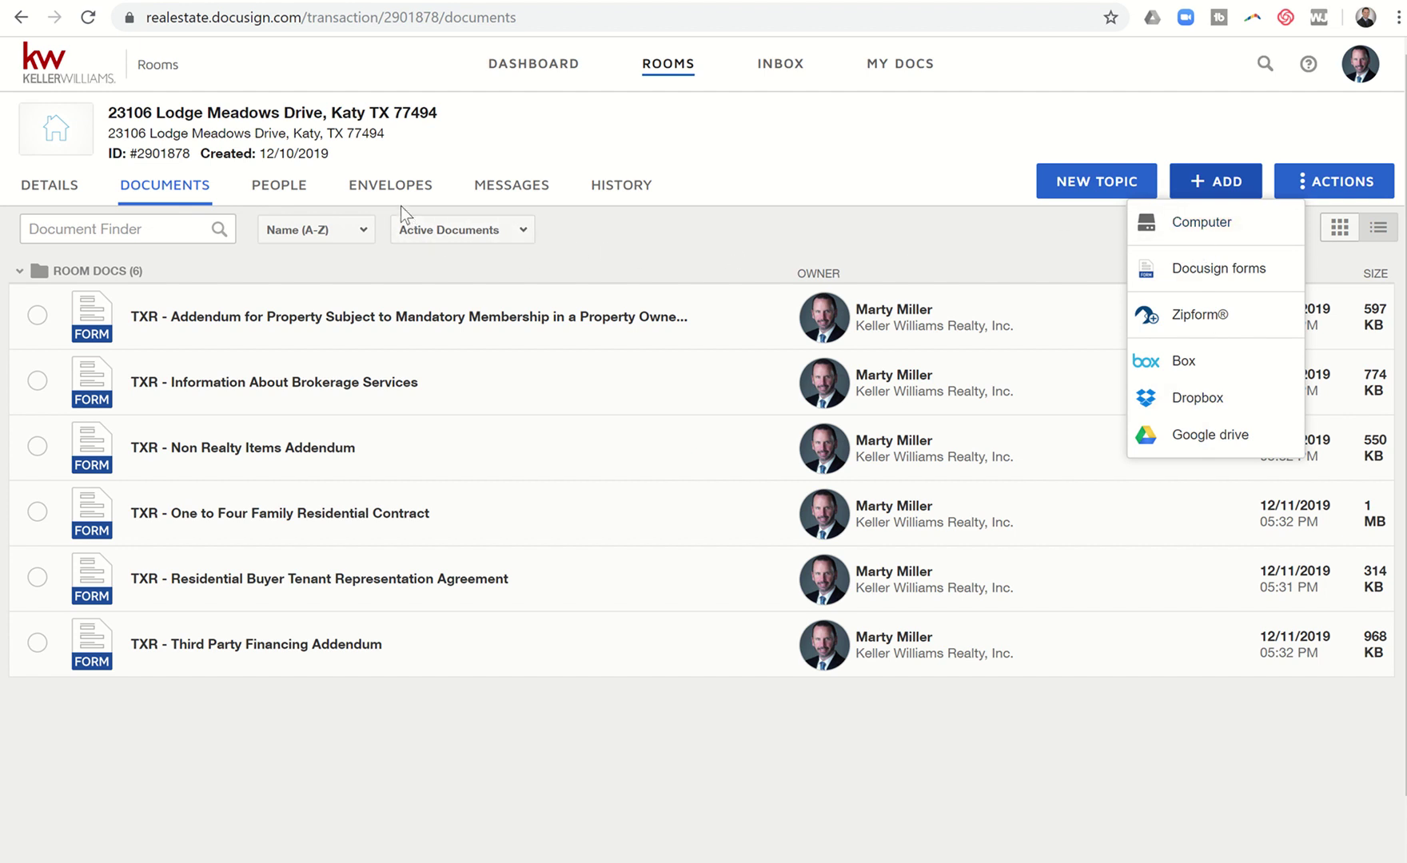
{"action": "left_click", "coordinate": [383, 759]}
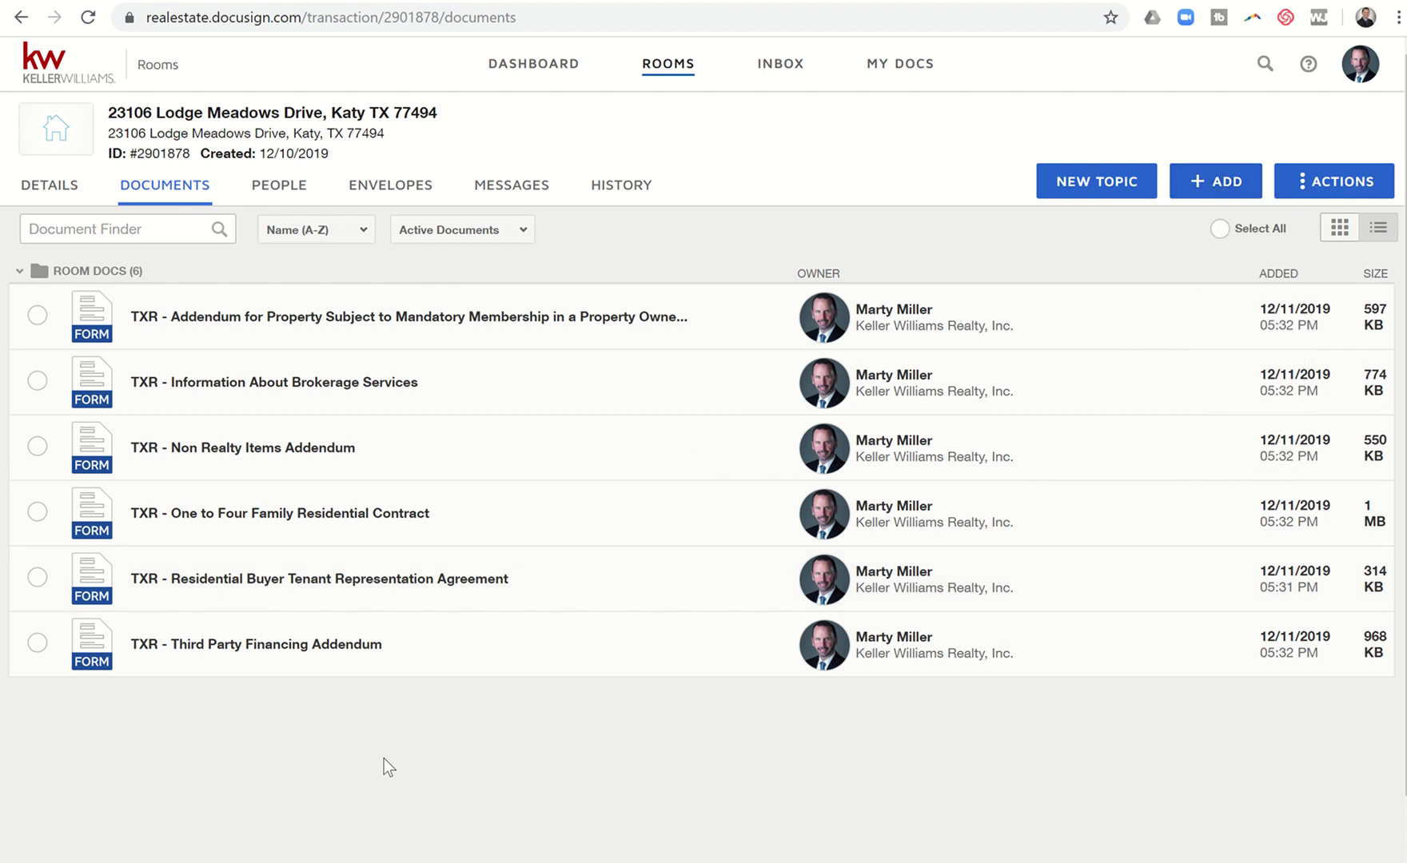